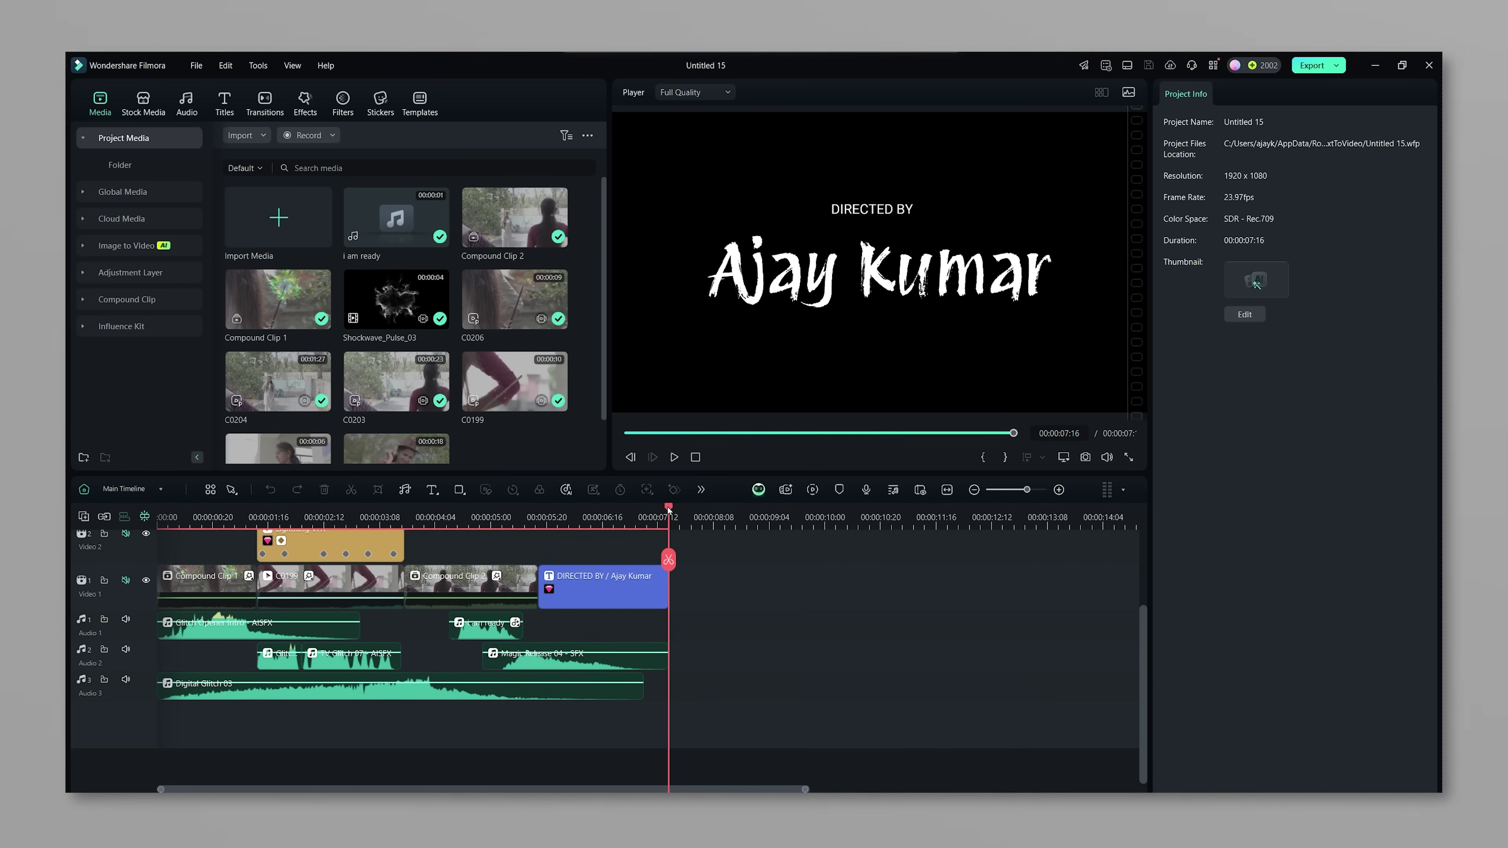
Examine the existing wand effect sequence and preview the Shockwave_Pulse_03 clip
left_click_drag(668, 509, 198, 579)
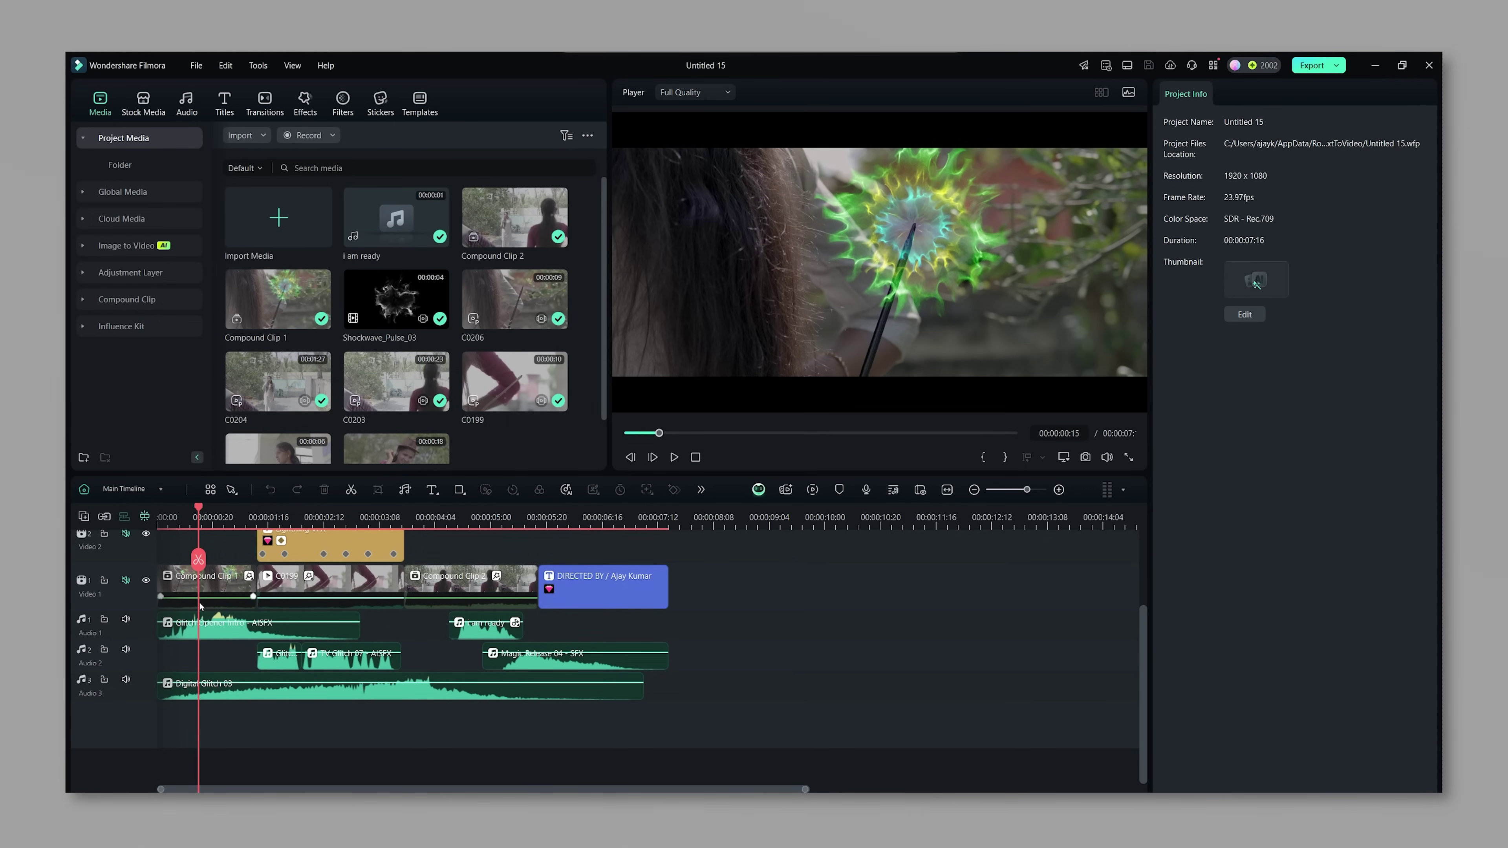
double_click(396, 298)
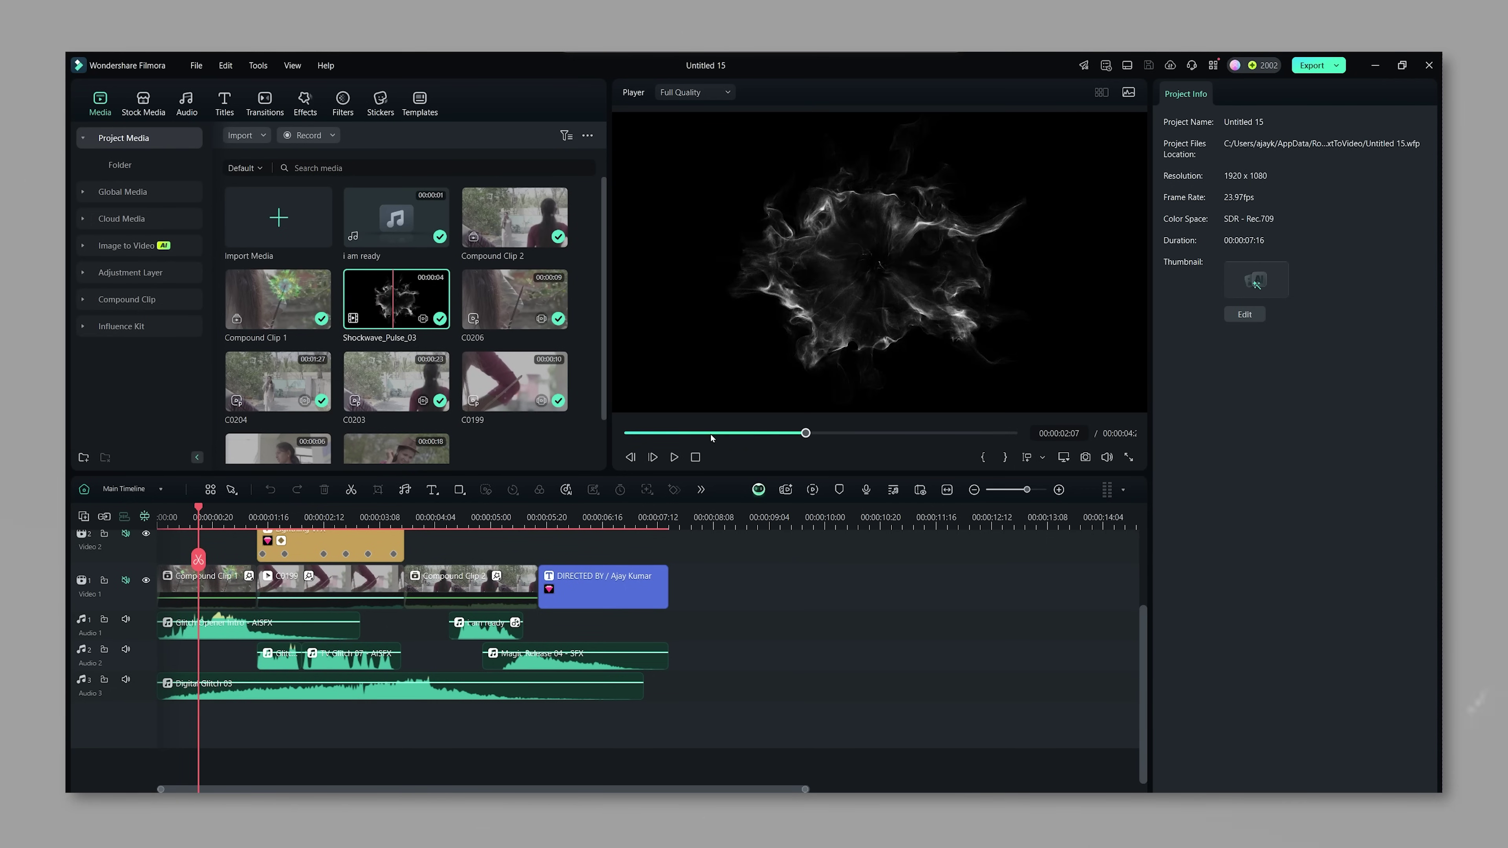
left_click(695, 456)
left_click_drag(200, 509, 159, 510)
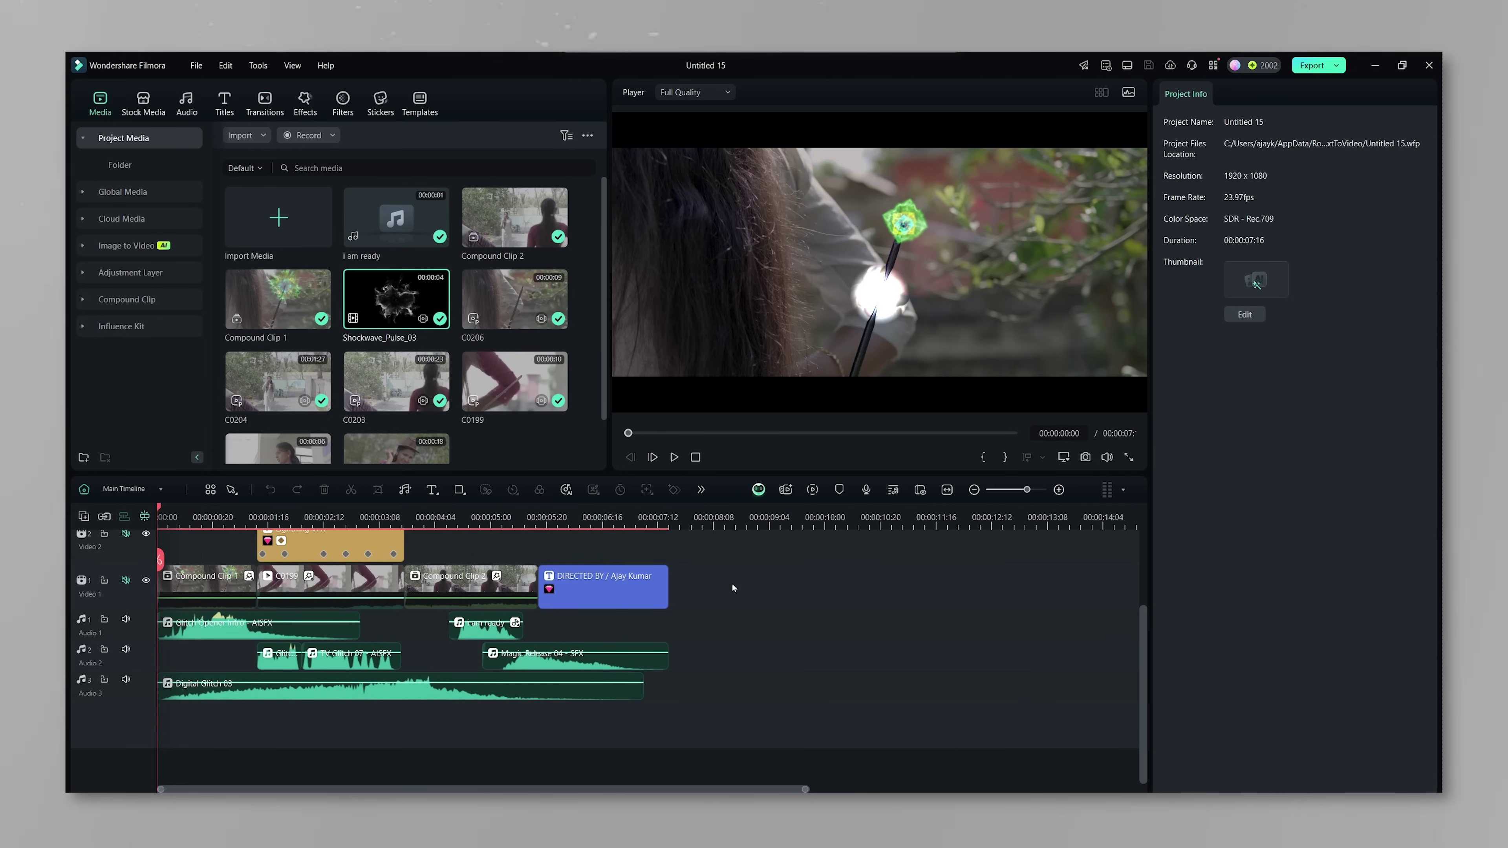
Place clip C0206 on the main video track in the empty stretch past the DIRECTED BY title and scrub through it
left_click_drag(731, 517, 744, 518)
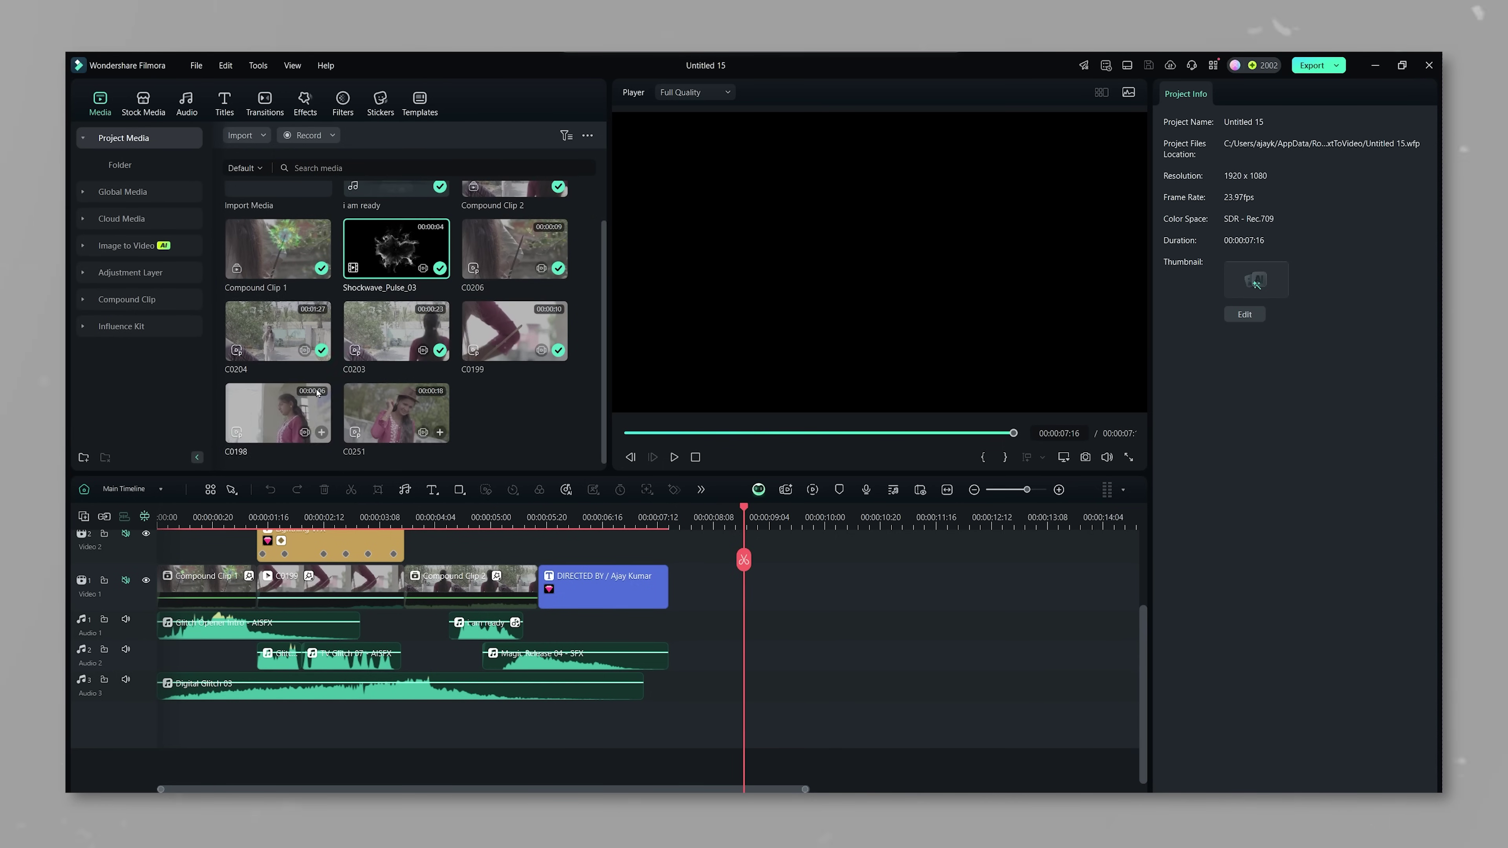
left_click(508, 302)
left_click_drag(551, 331, 712, 667)
key("Return")
left_click_drag(710, 585, 868, 579)
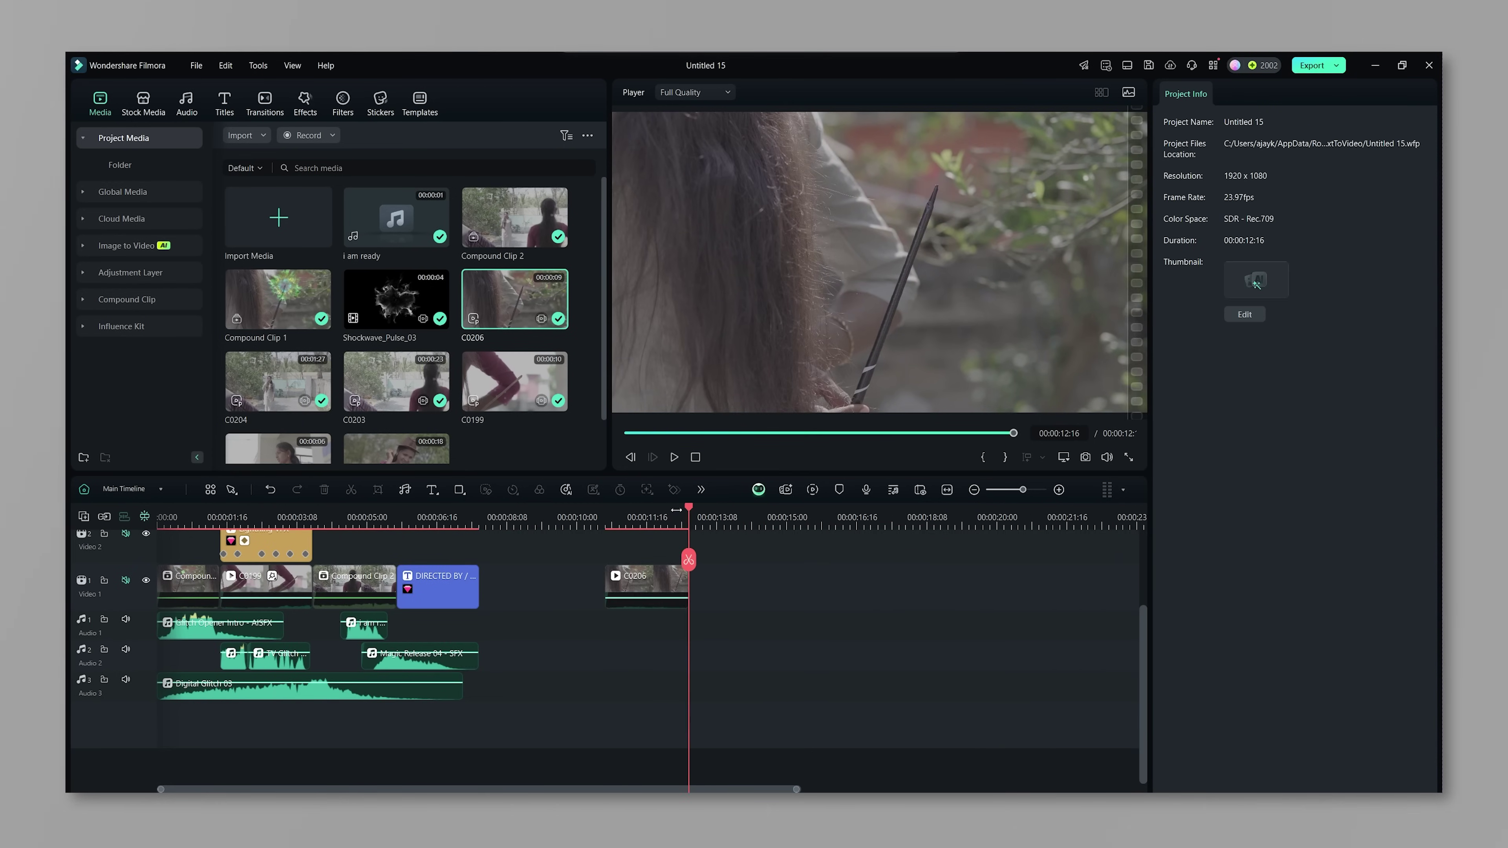
left_click(677, 514)
left_click_drag(679, 515, 617, 516)
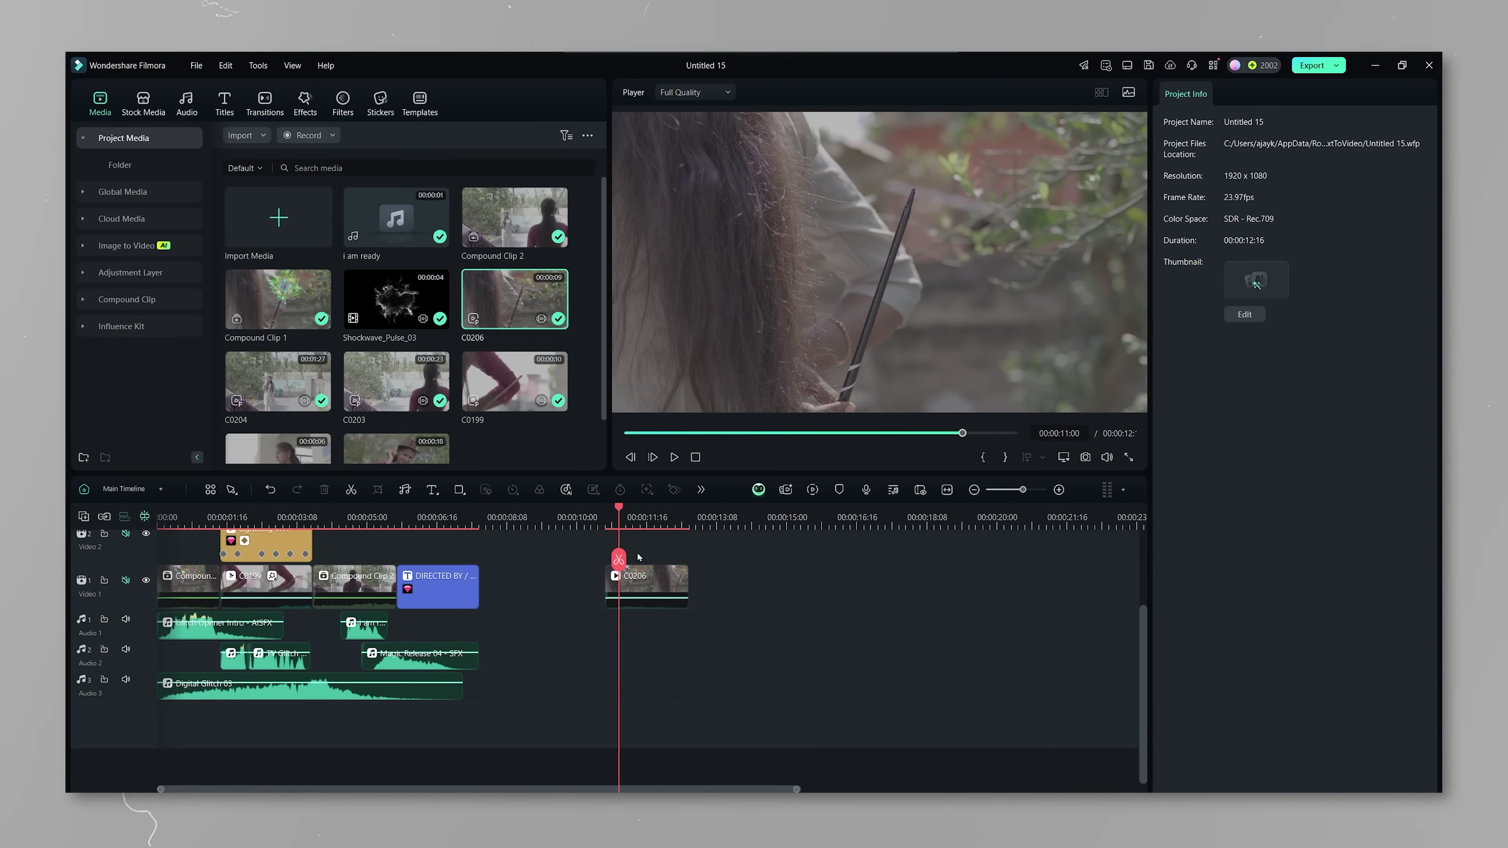
Place Shockwave_Pulse_03 on the track above C0206, aligned with its start and trimmed to the same length
left_click(648, 585)
scroll(647, 585, "up", 1)
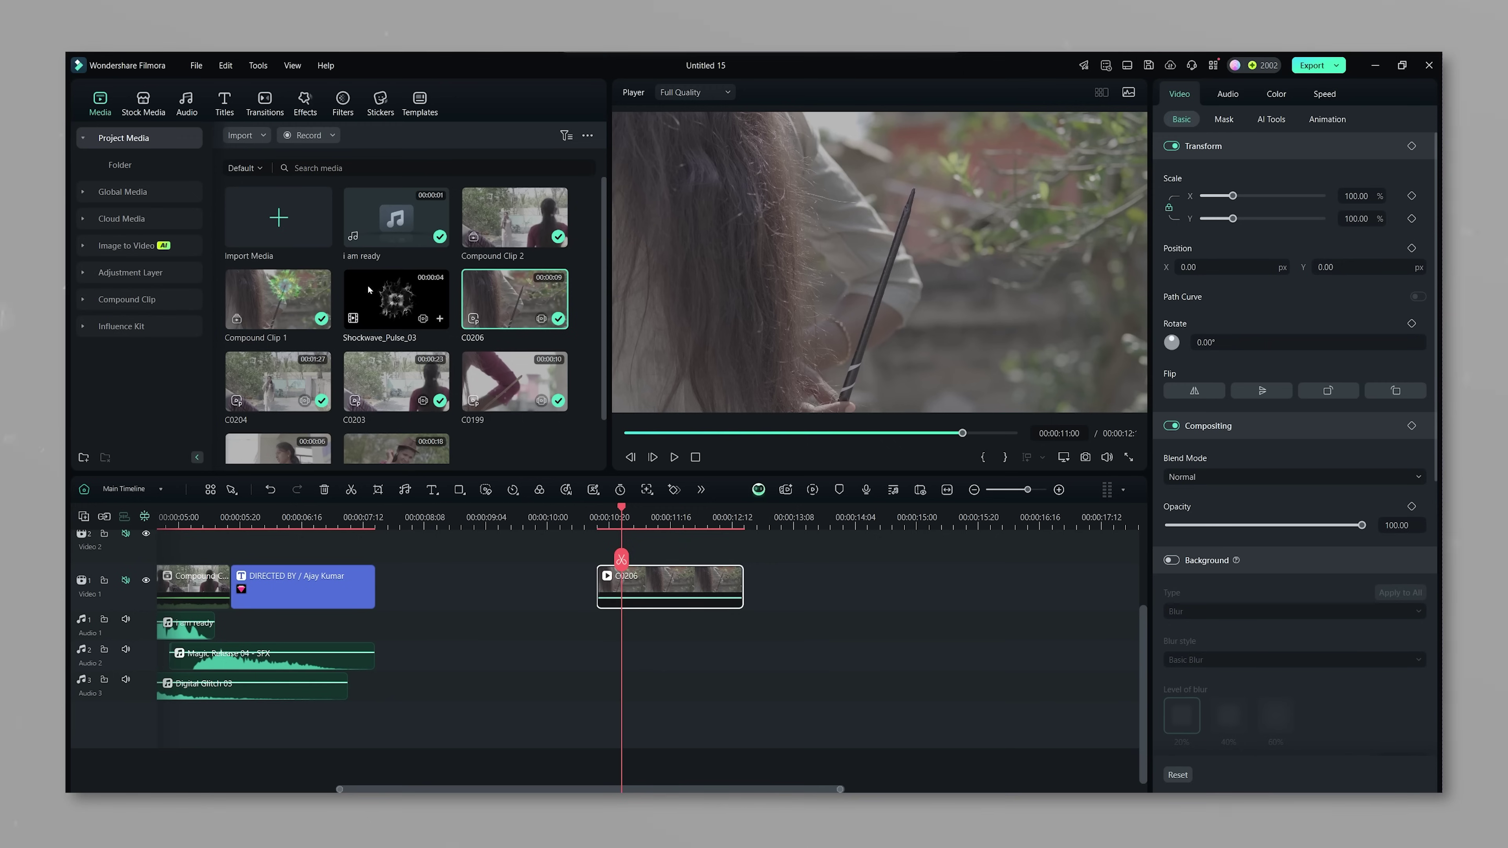
left_click_drag(368, 290, 599, 627)
left_click(610, 518)
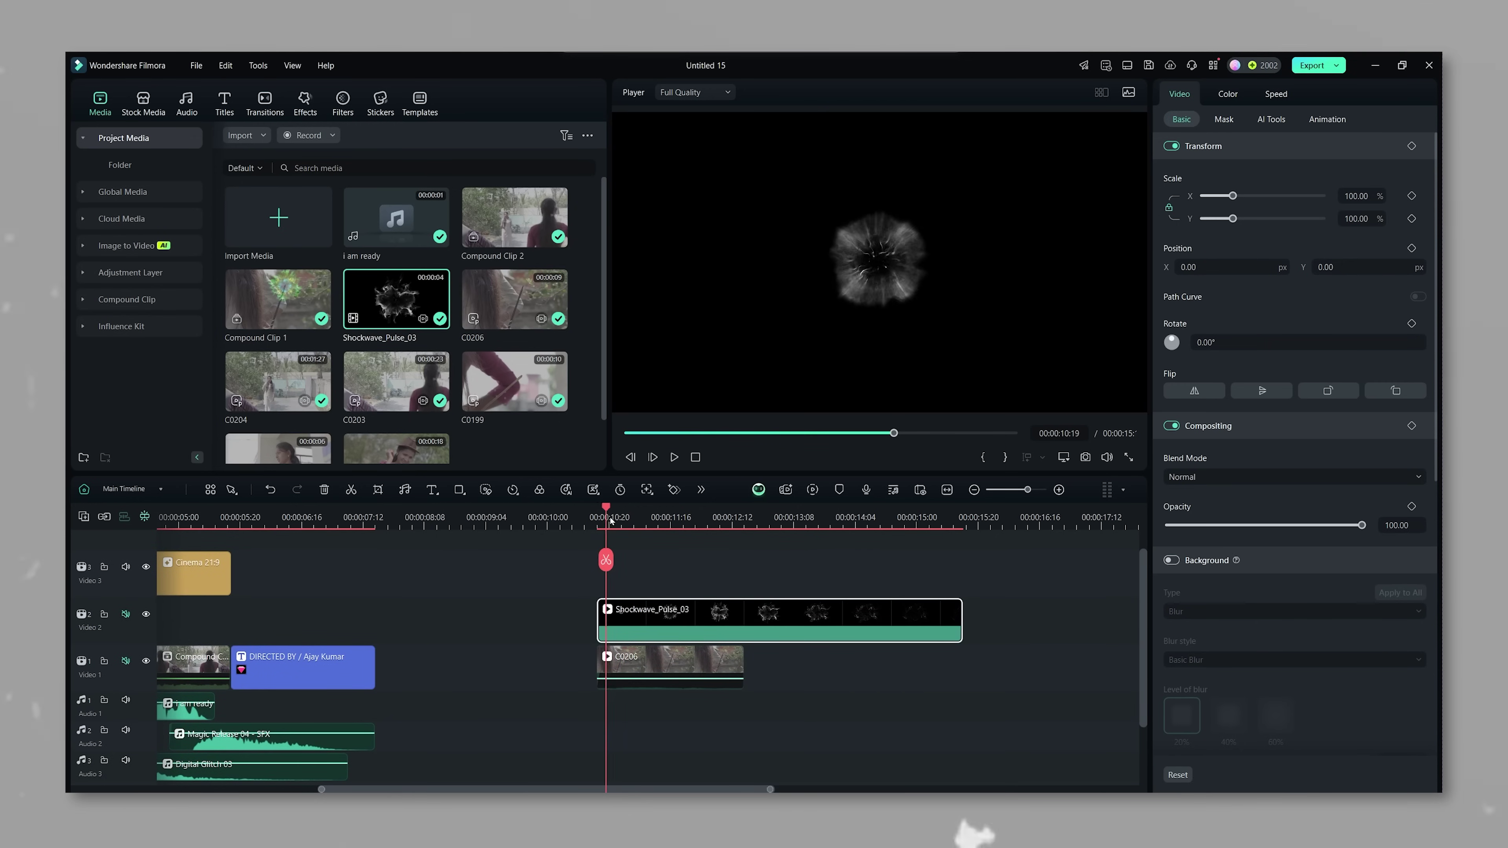
left_click_drag(610, 517, 735, 518)
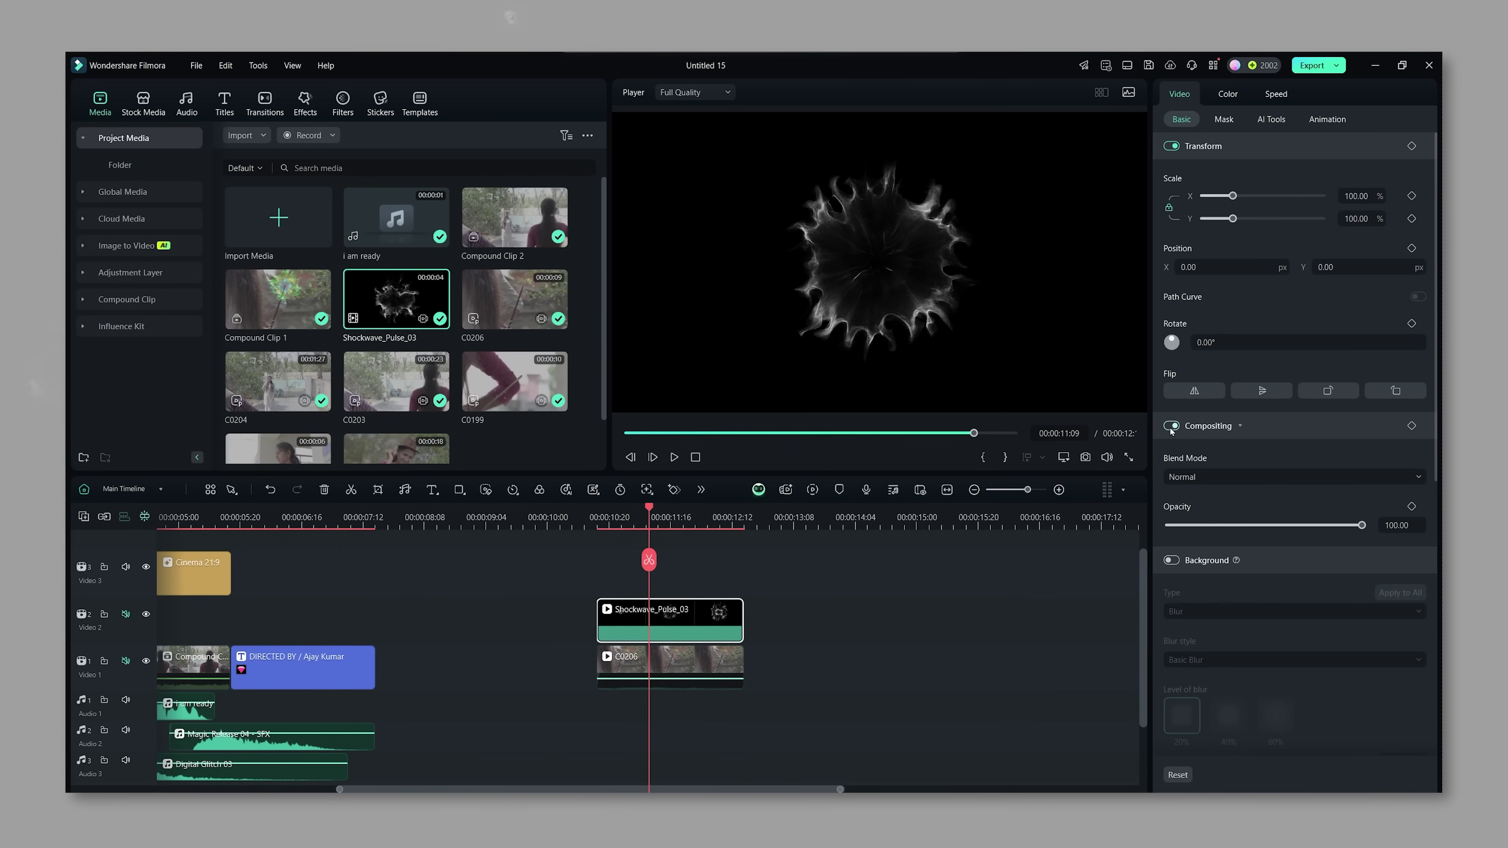
Set the blend mode of the Shockwave_Pulse_03 clip to Screen
left_click(1243, 477)
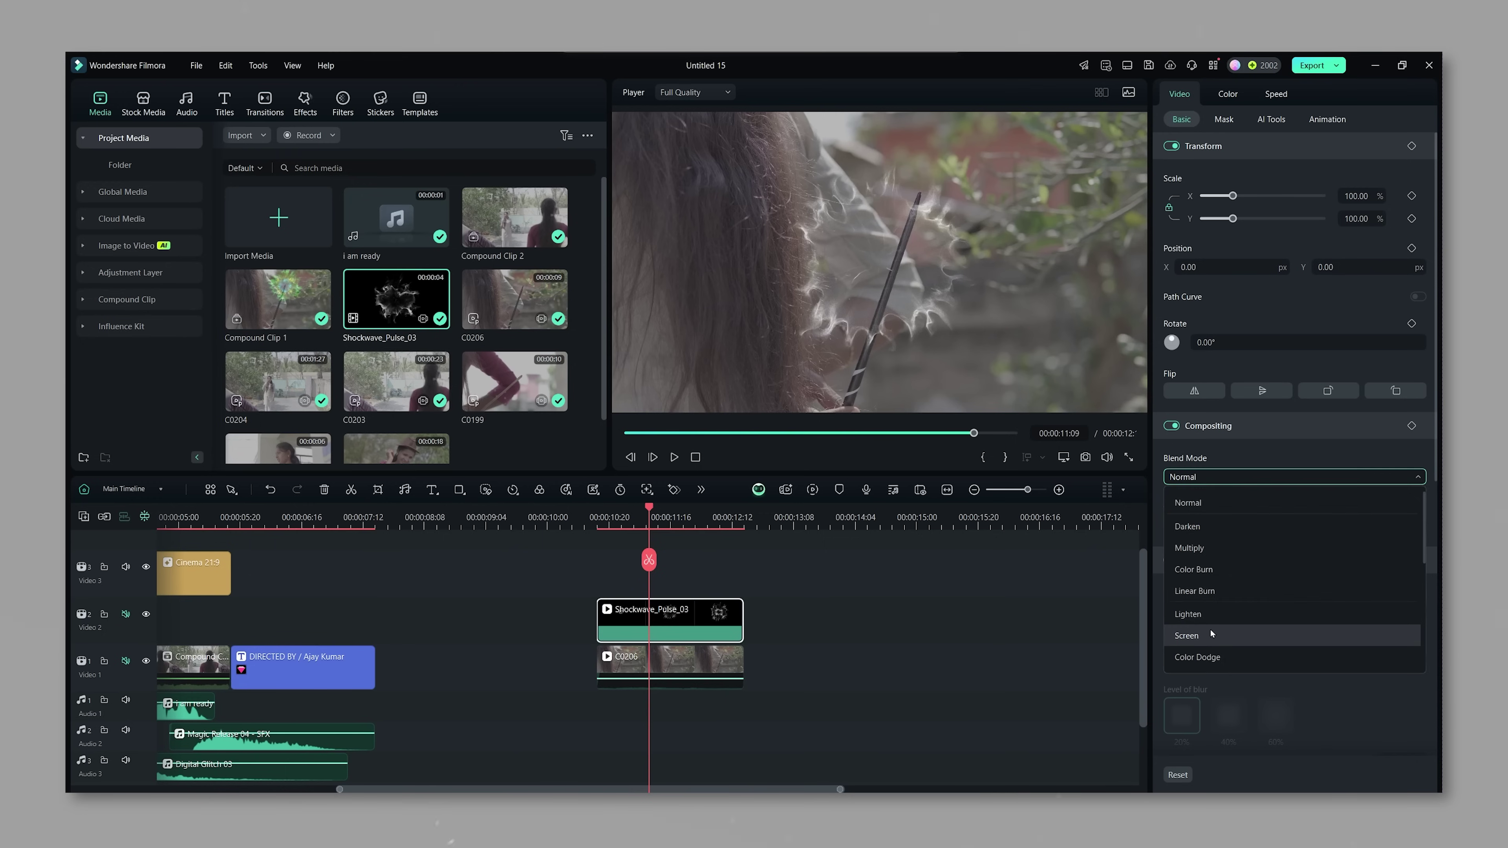
left_click(1194, 624)
mouse_move(647, 514)
left_mouse_down()
mouse_move(619, 514)
mouse_move(658, 514)
left_mouse_up()
left_click(706, 569)
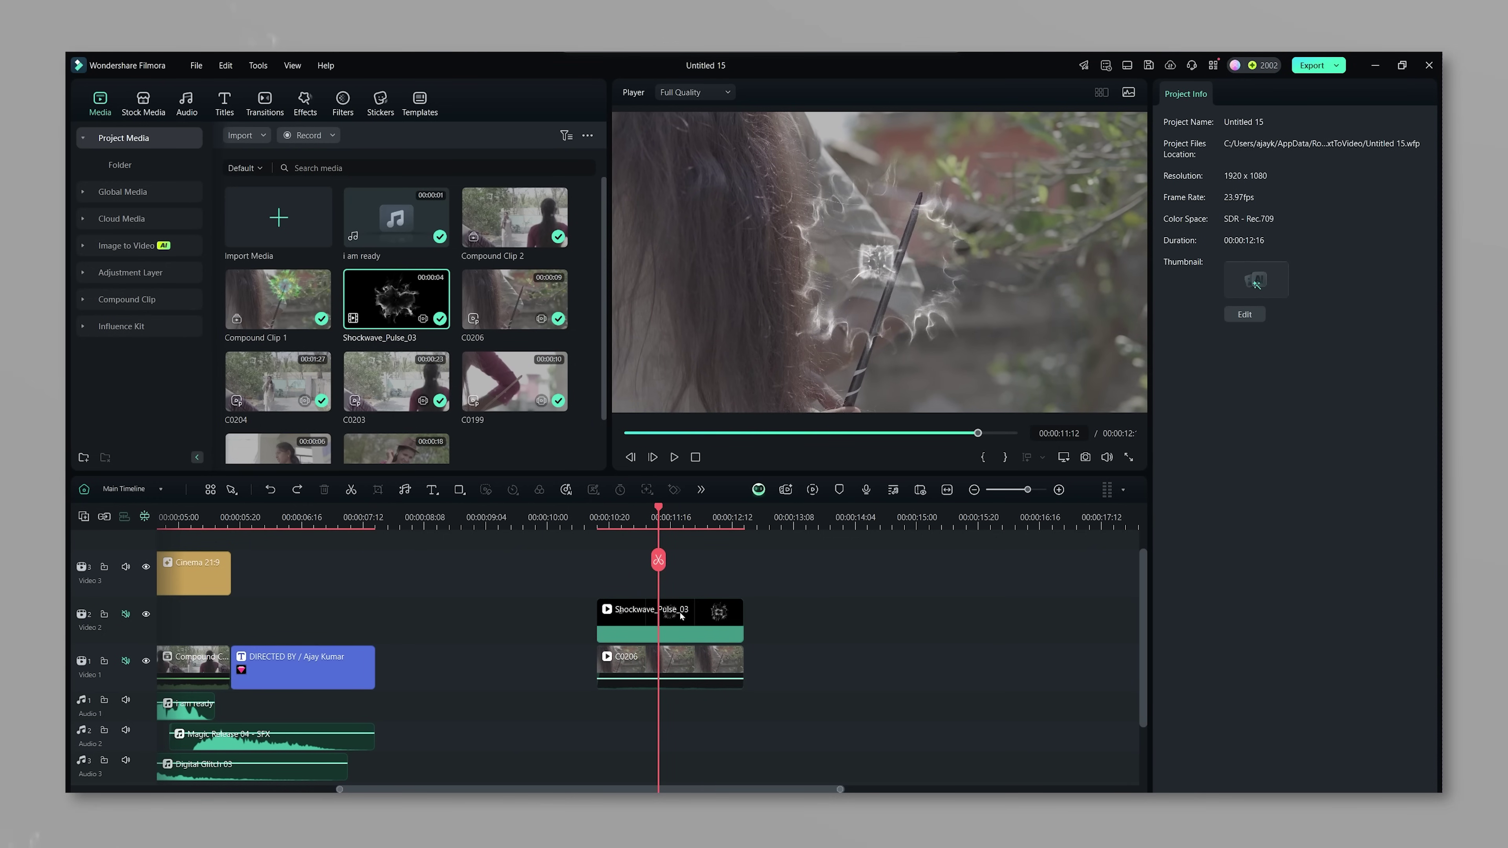
Raise the midpoints of the shockwave clip's red and green color curves to tint it fiery orange
left_click(670, 621)
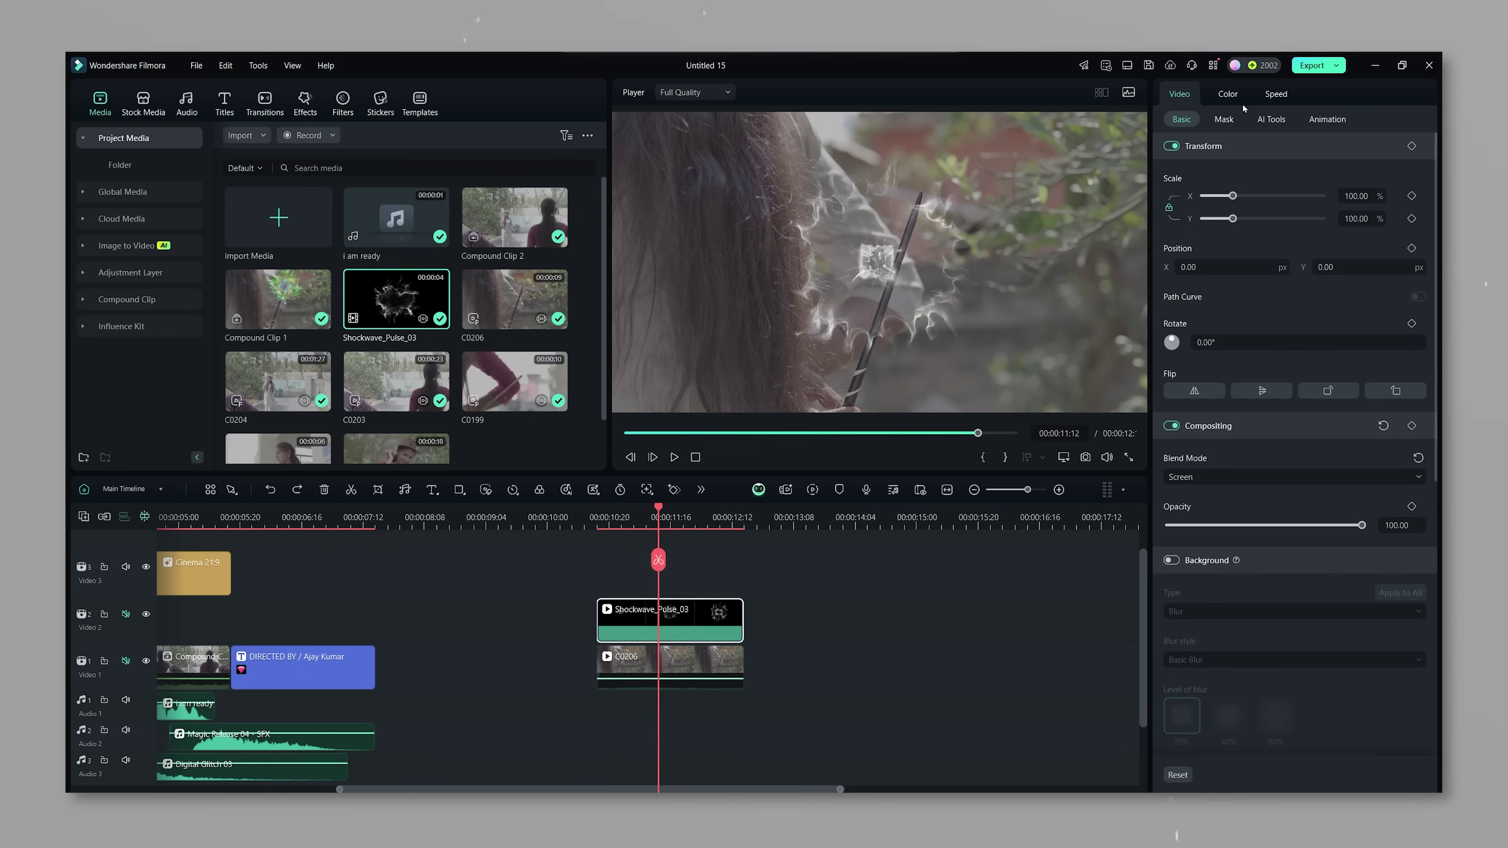
left_click(1228, 95)
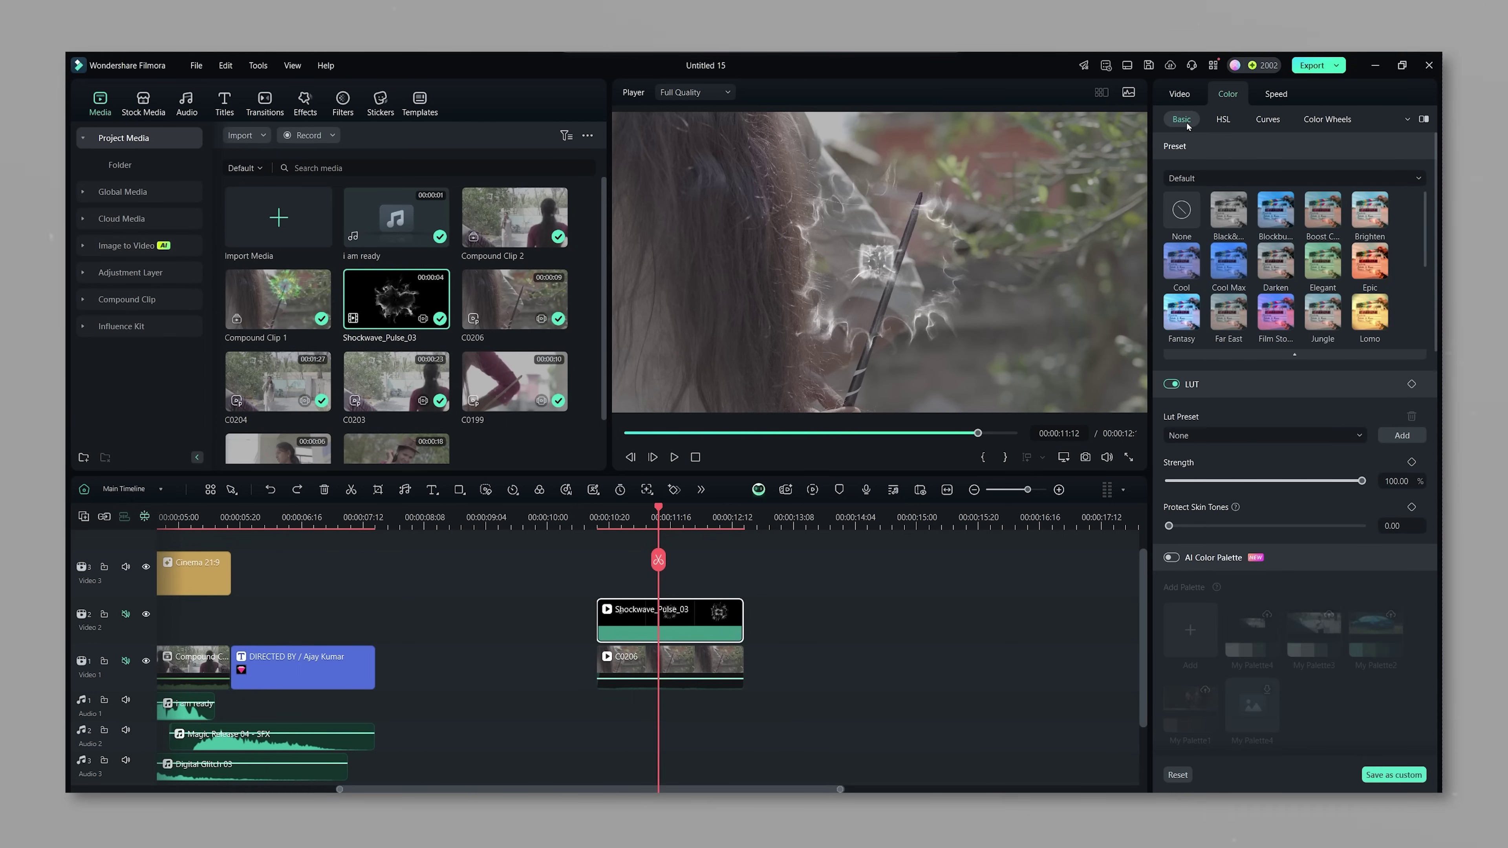
left_click(1223, 120)
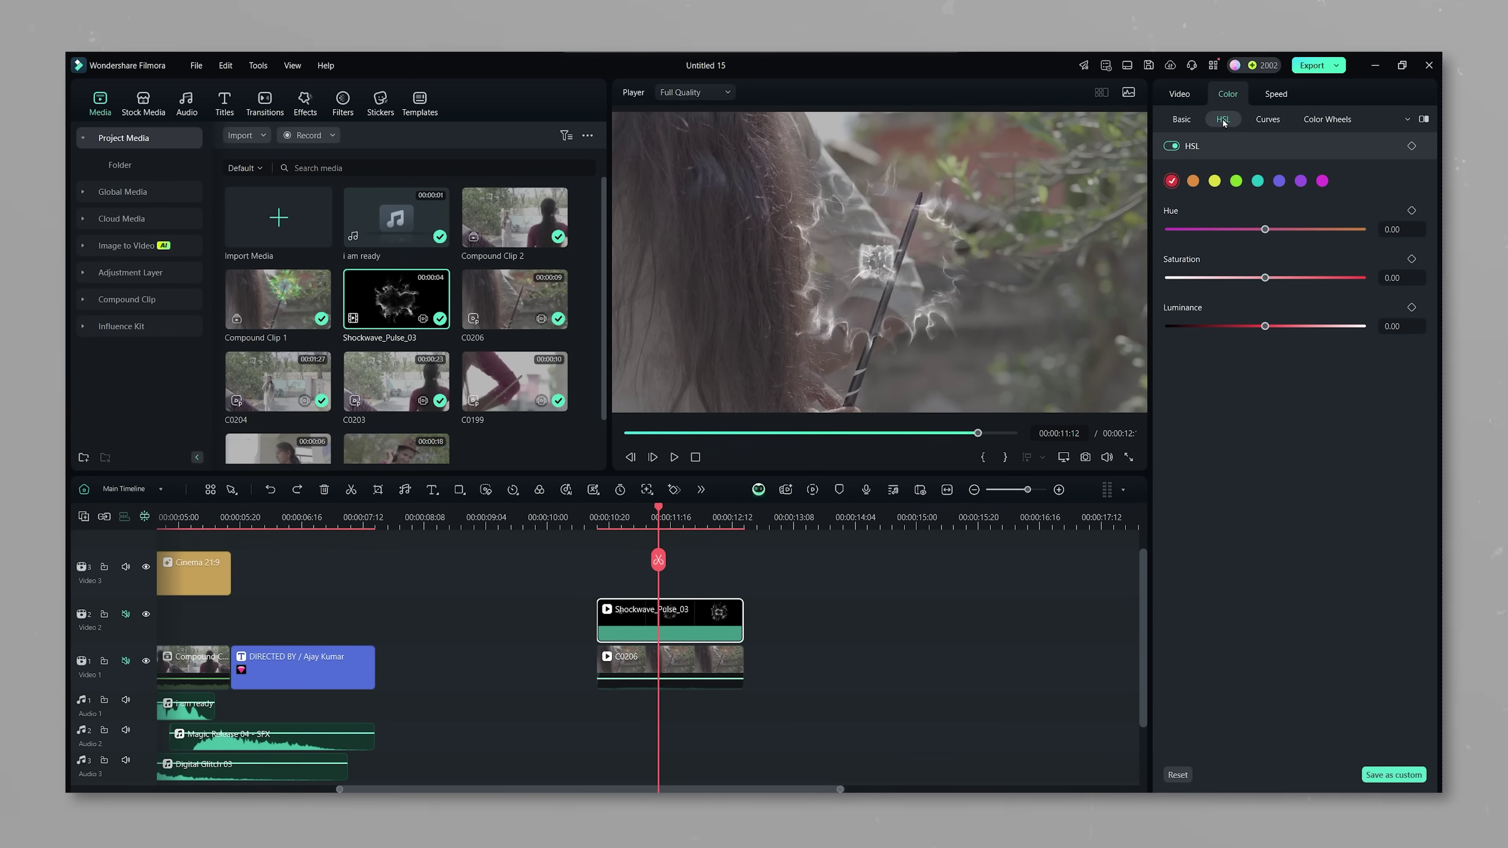
left_click(1270, 119)
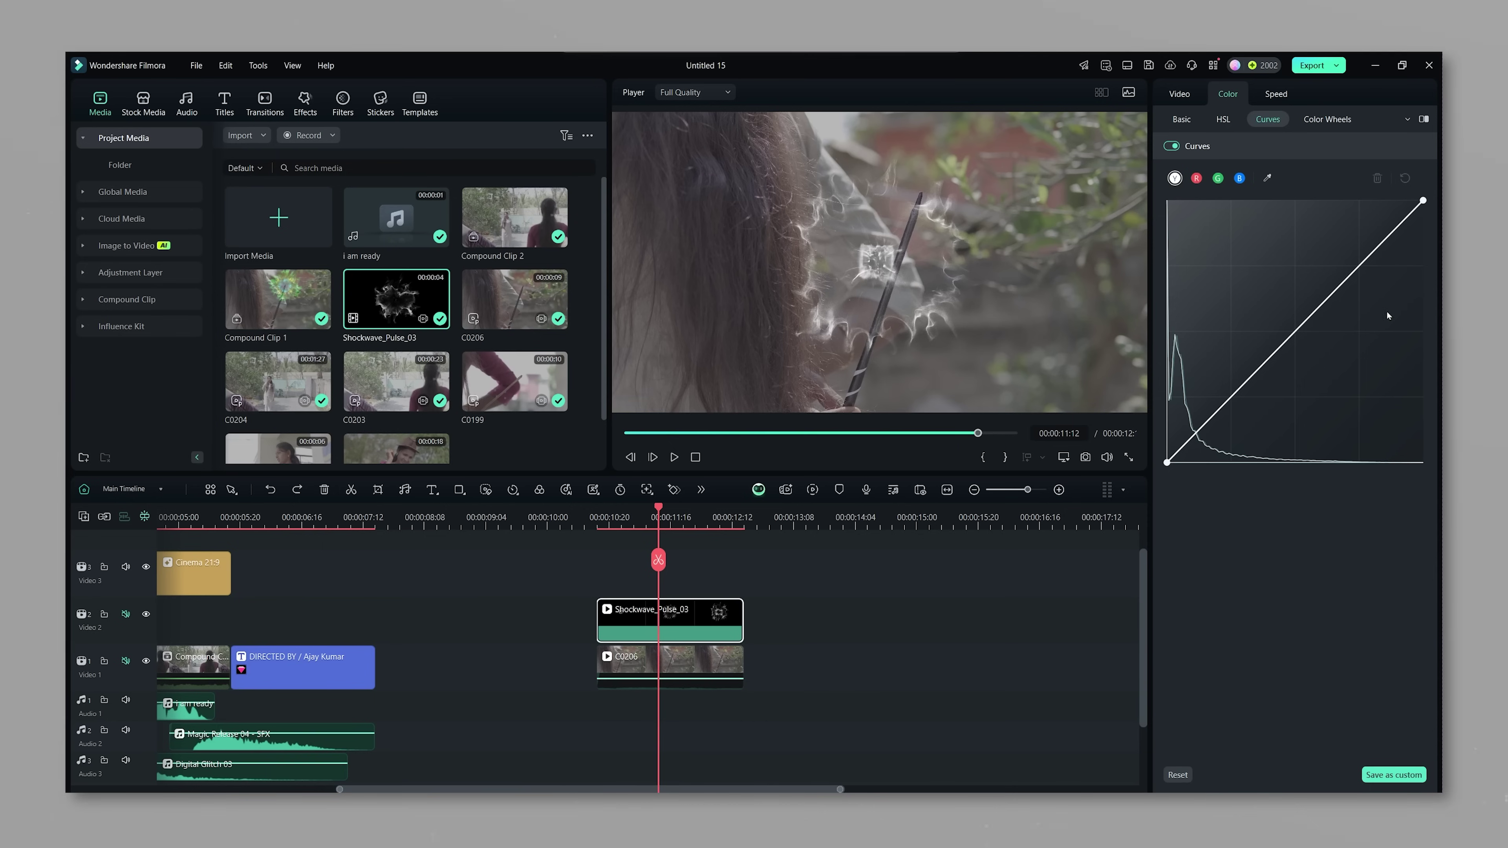
left_click(1196, 179)
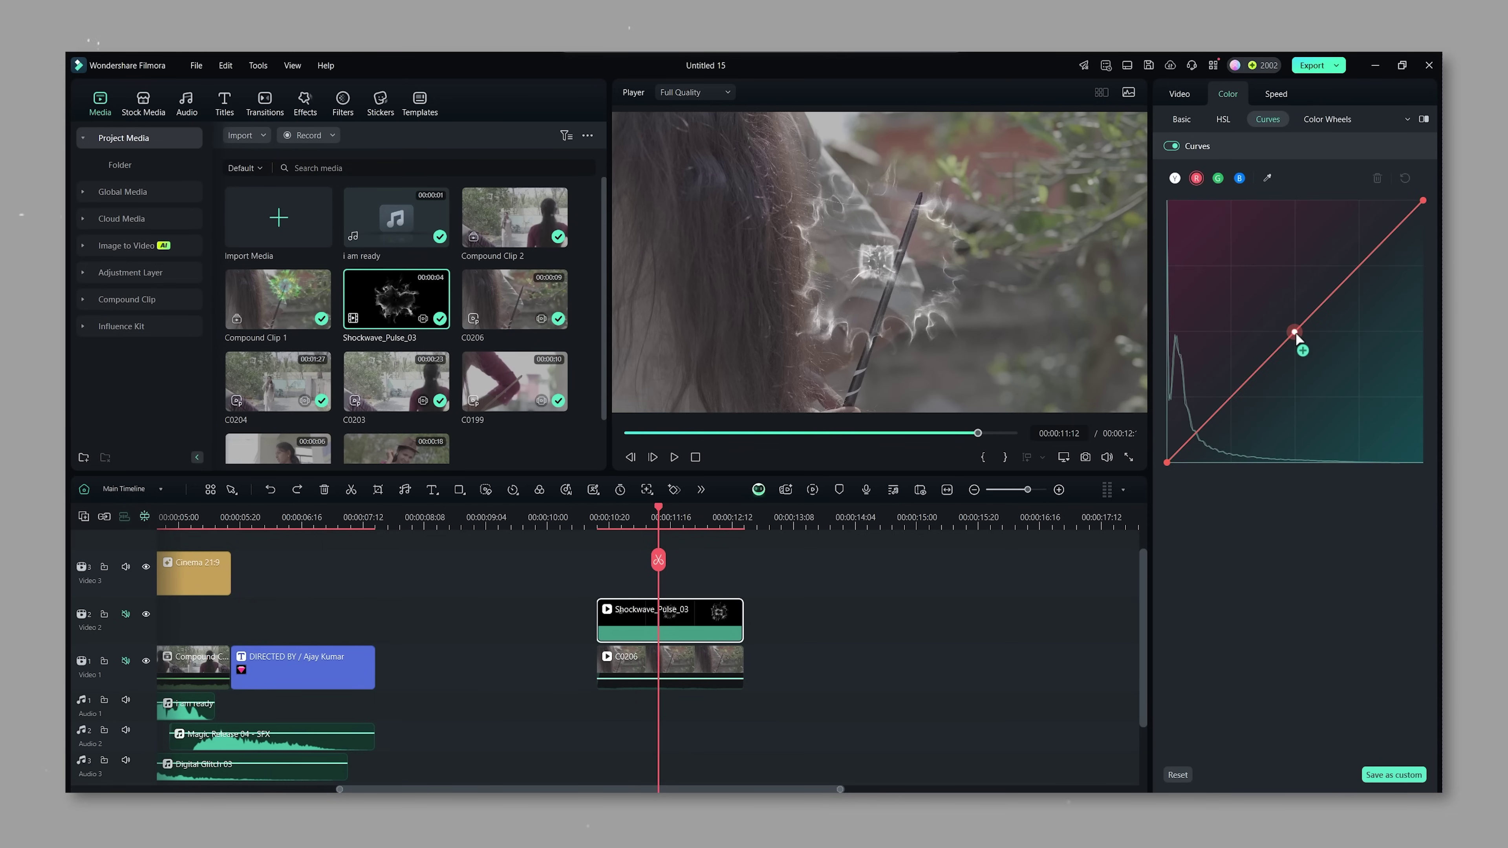
left_click_drag(1295, 332, 1295, 222)
left_click(1217, 179)
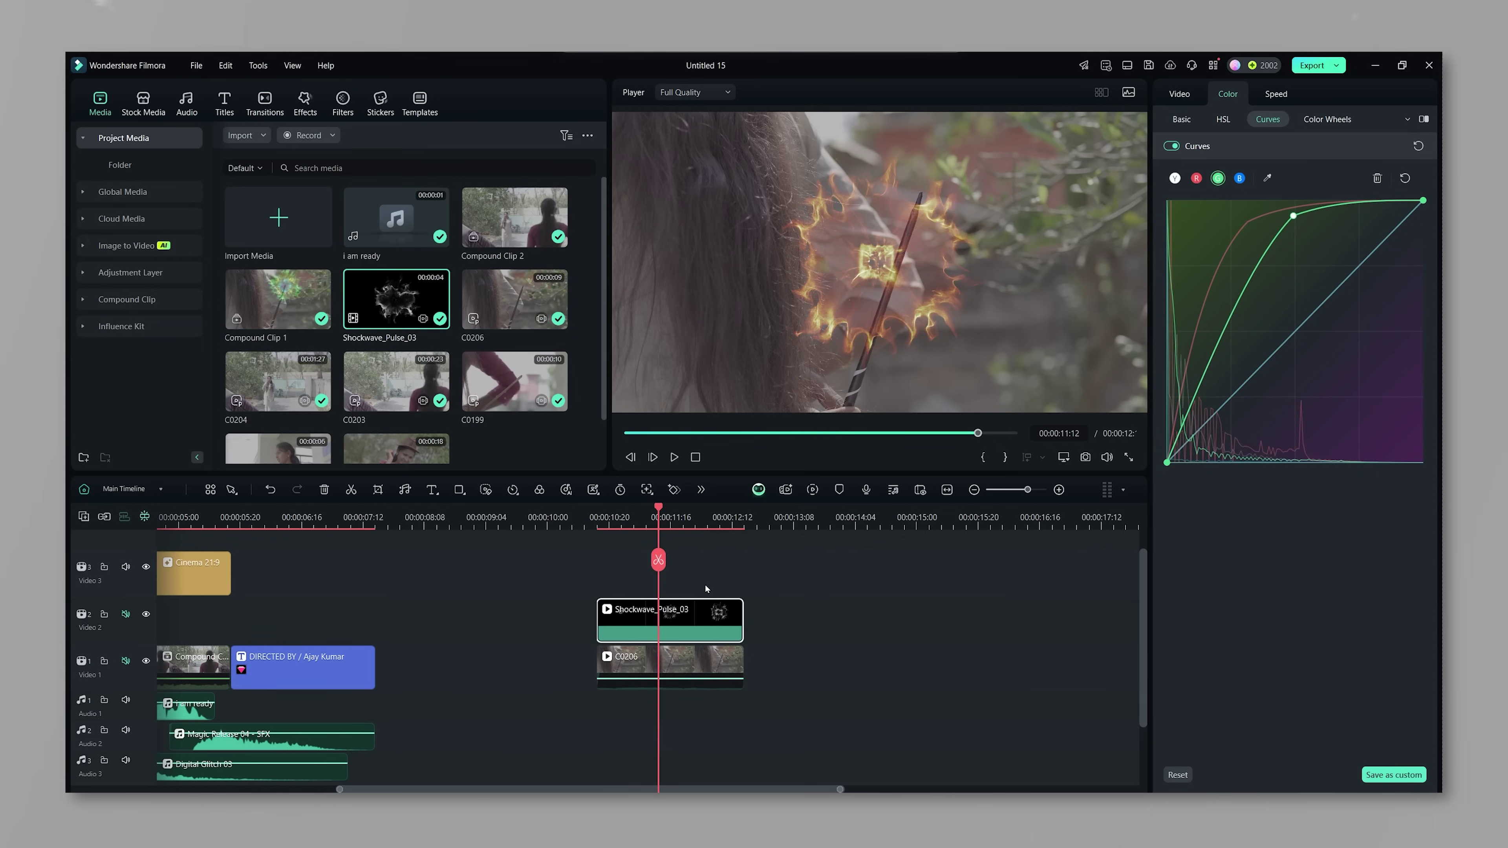
Scale the shockwave clip to 57.14% and move it onto the tip of the wand
left_click(1170, 97)
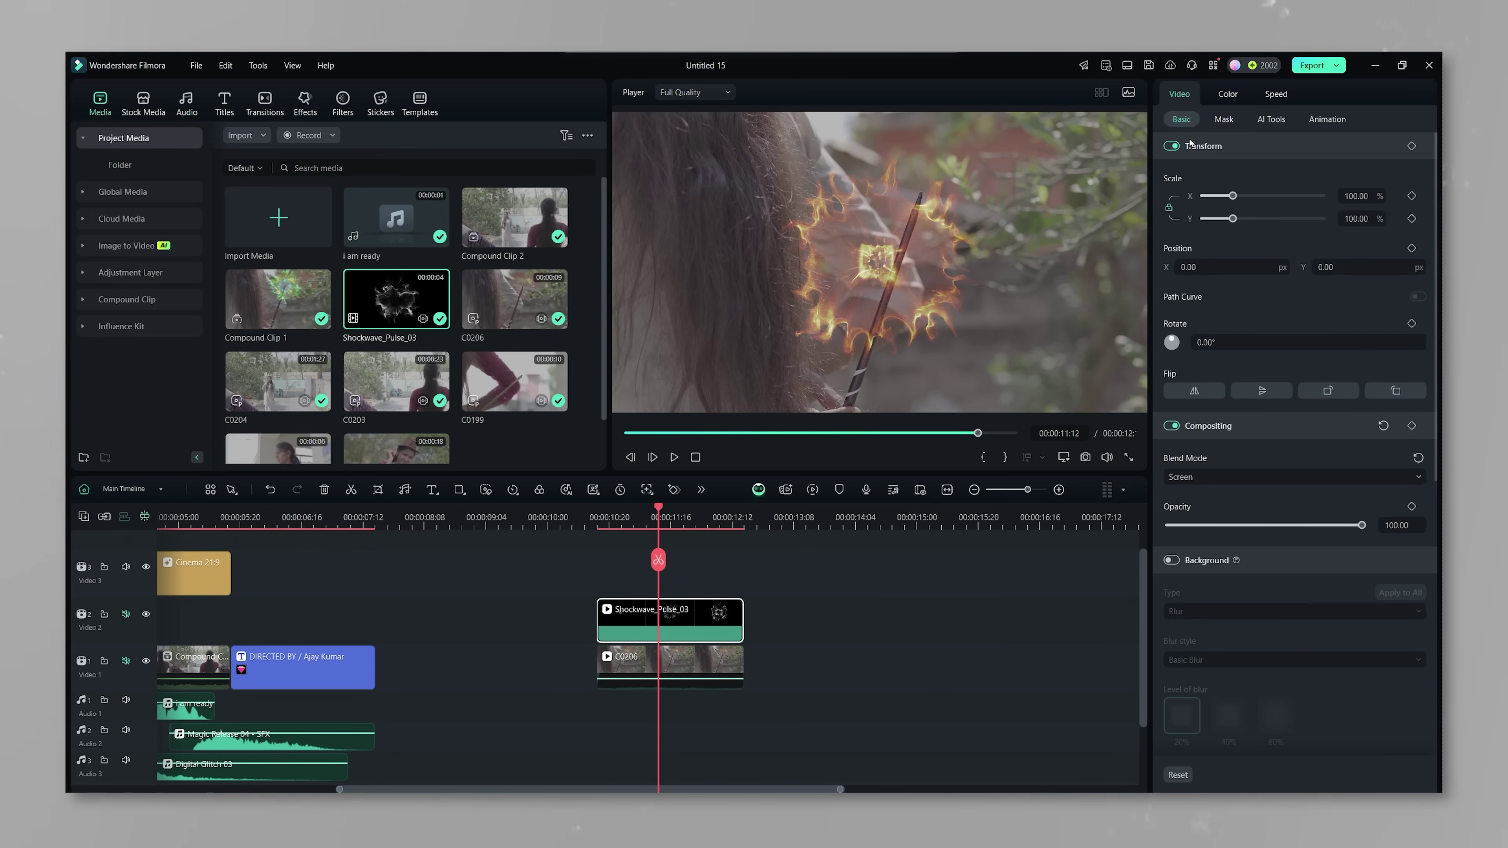
left_click_drag(1228, 196, 1218, 196)
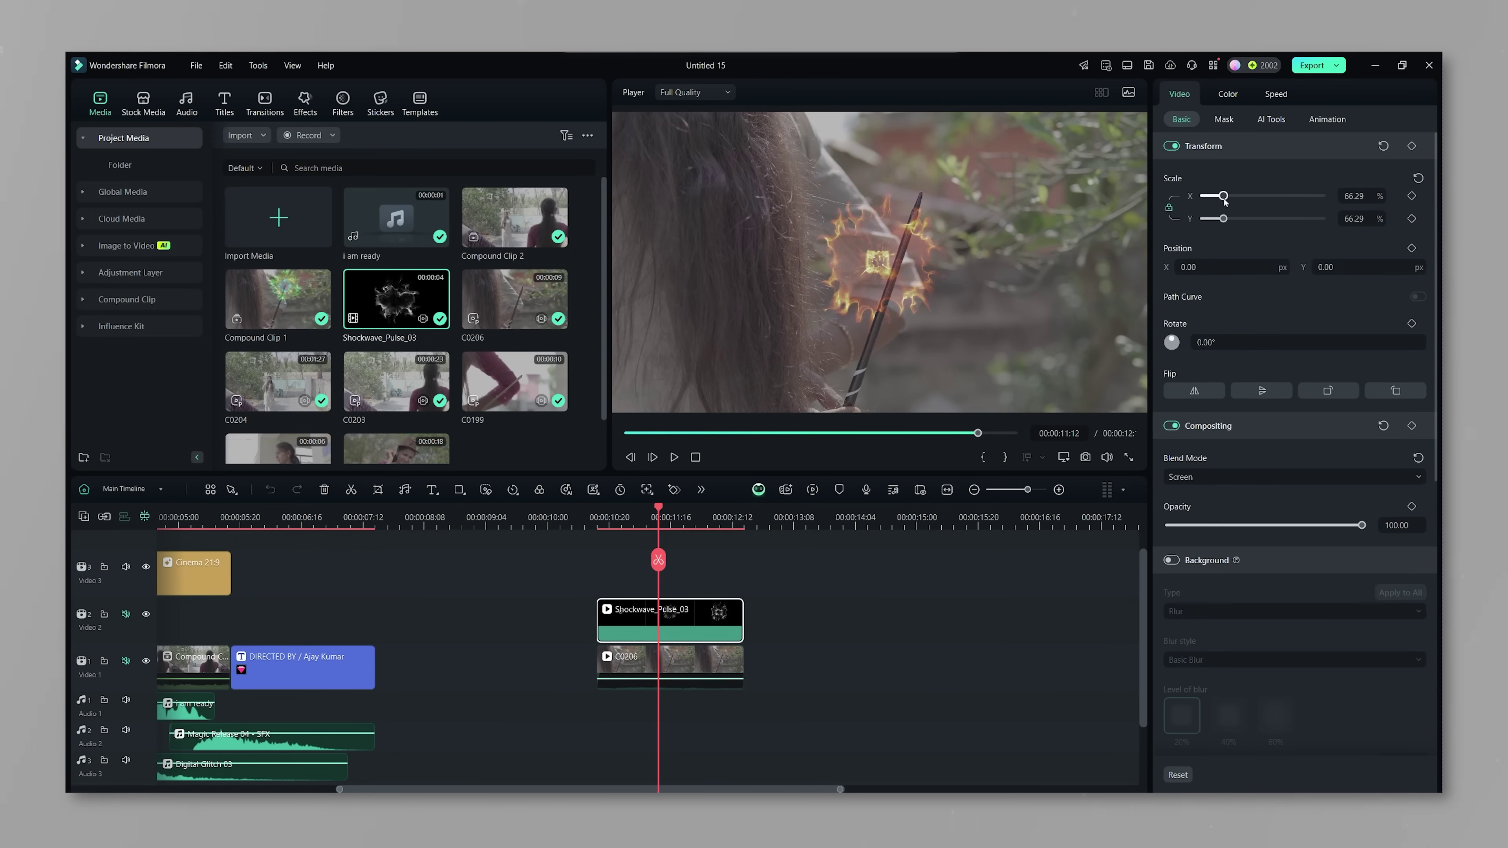
left_click_drag(880, 262, 924, 202)
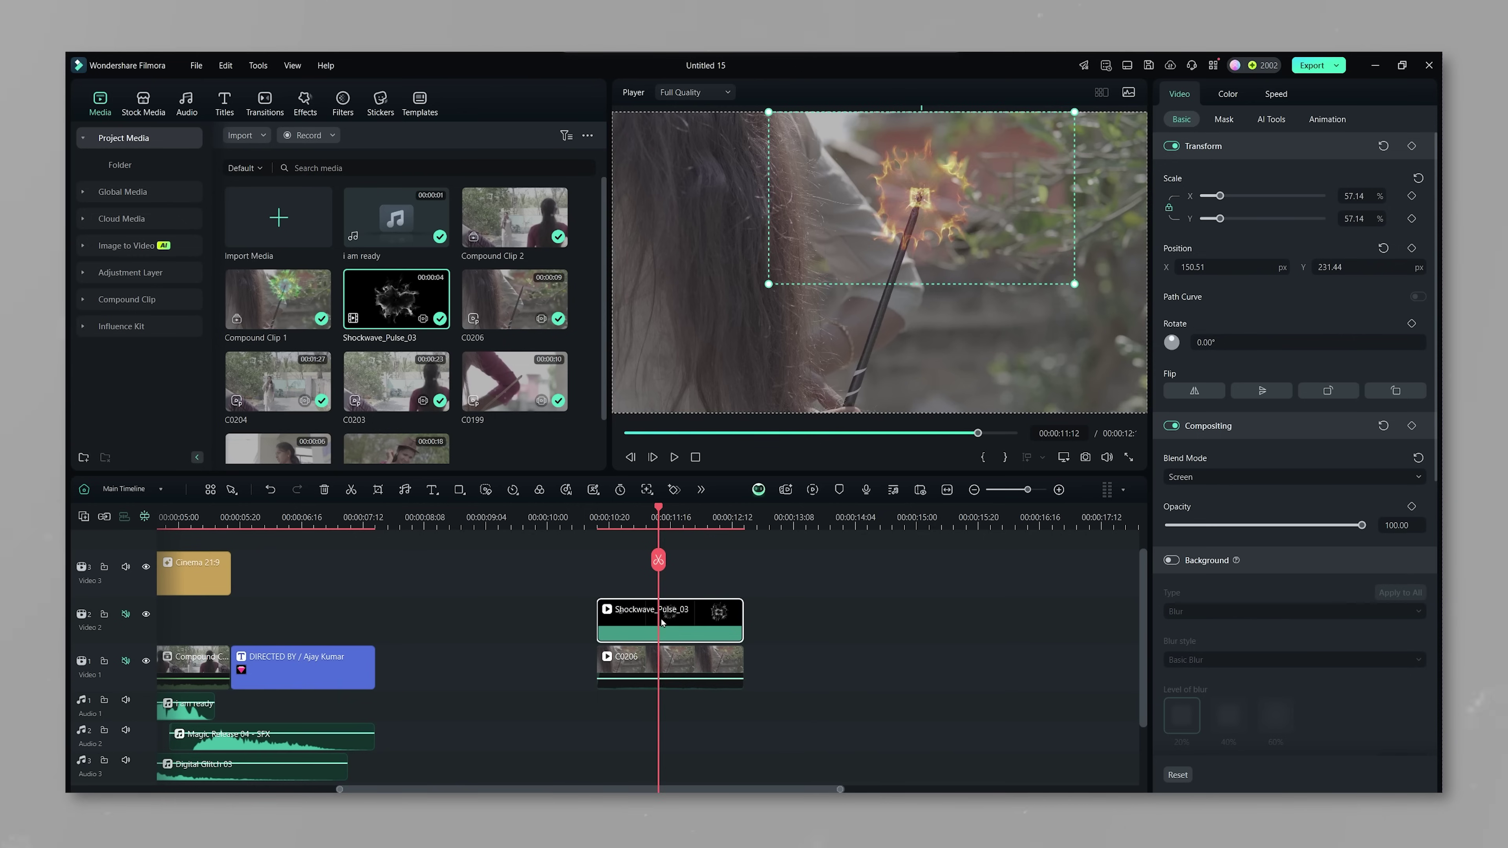
Keyframe the shockwave's position on the wand tip at X 94.55, Y 254.90 at the clip start and X 104.20 two frames on
key("Up")
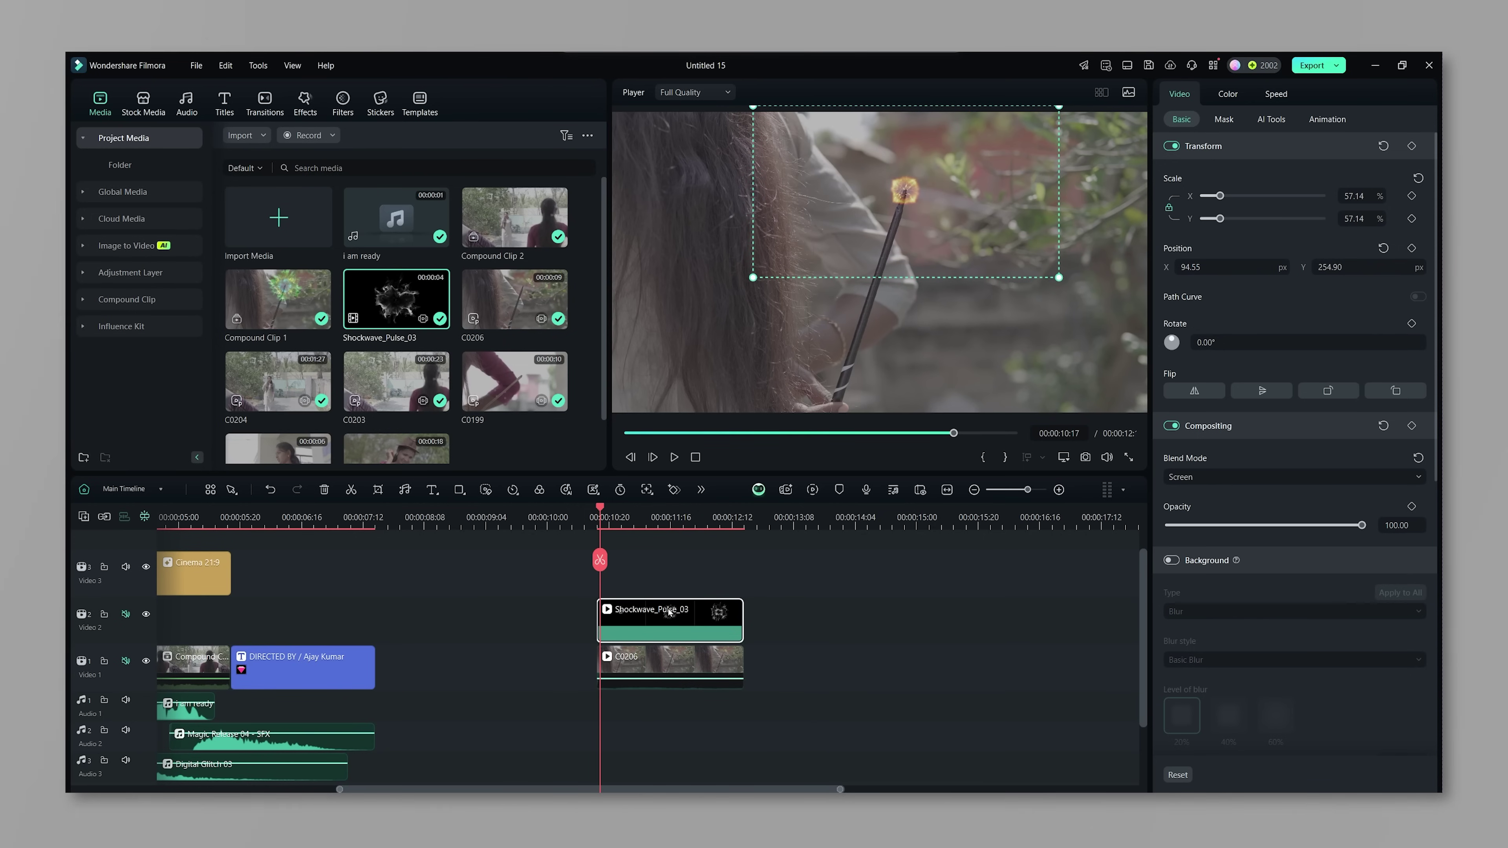
key("Left")
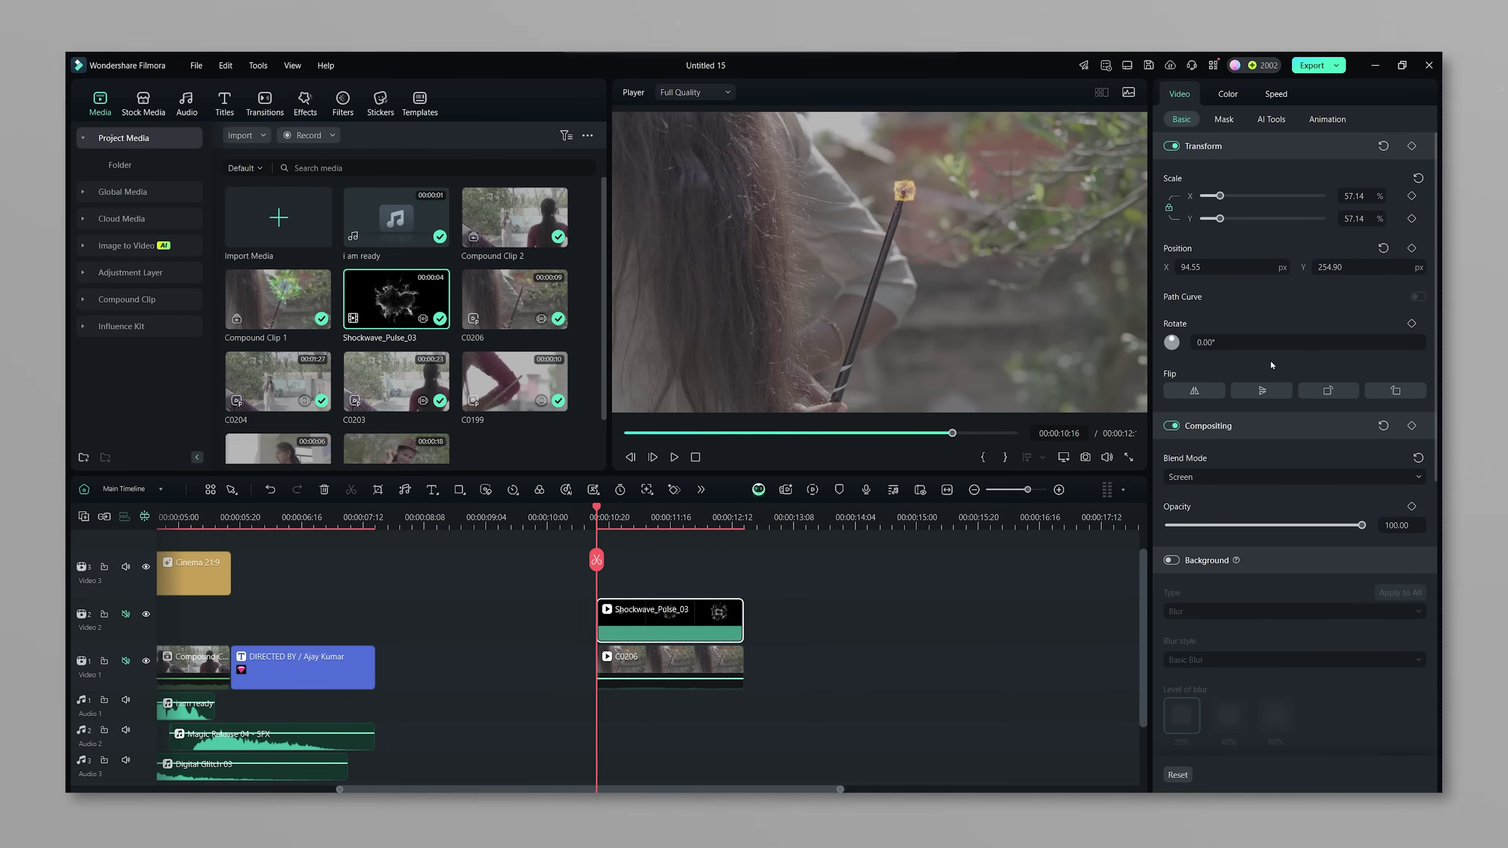
left_click(1412, 249)
key("Right")
key("Right")
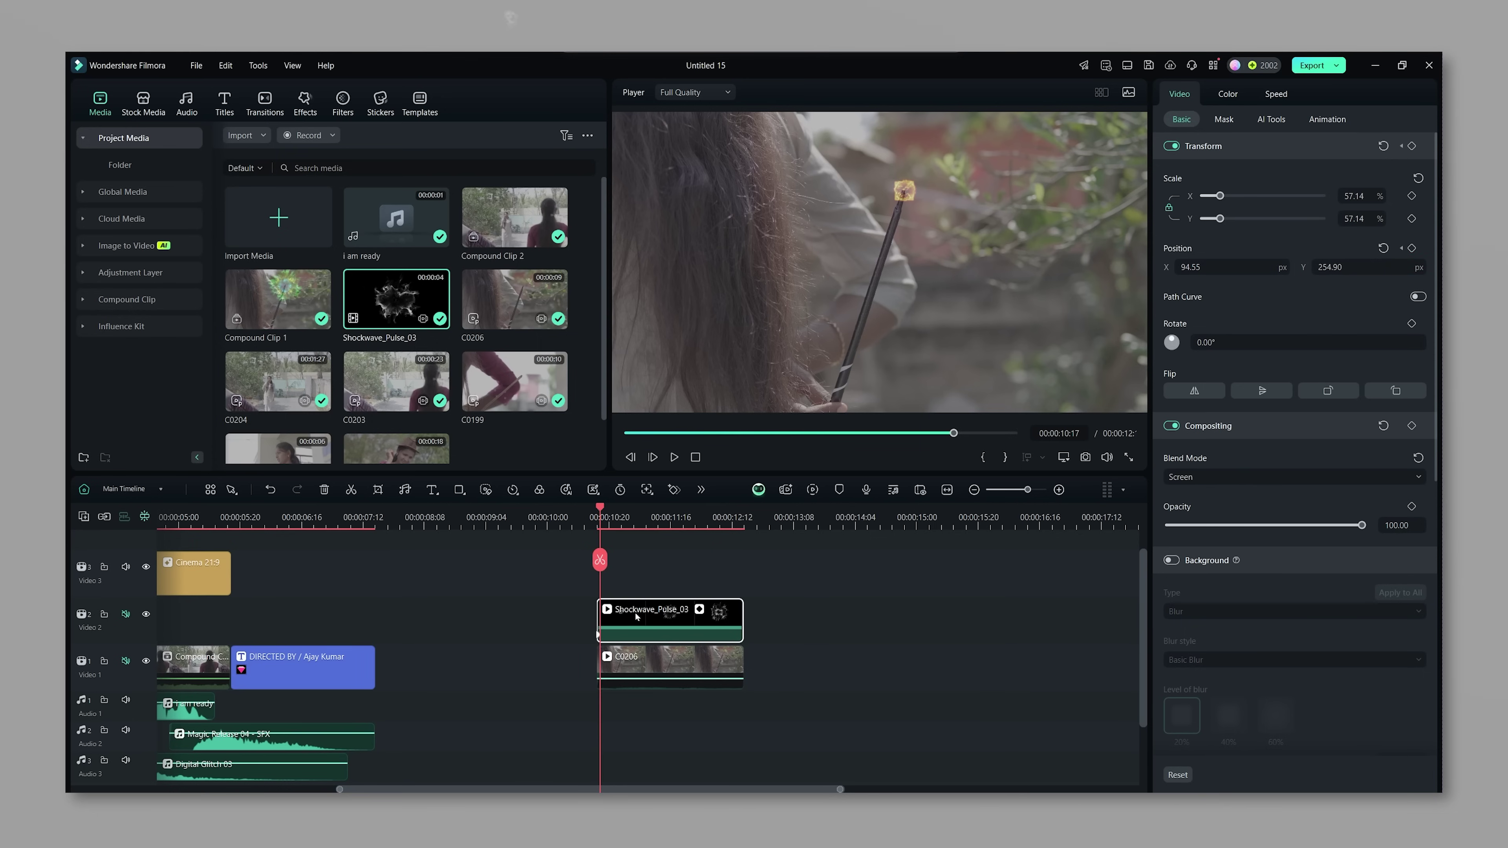
left_click_drag(907, 199, 910, 200)
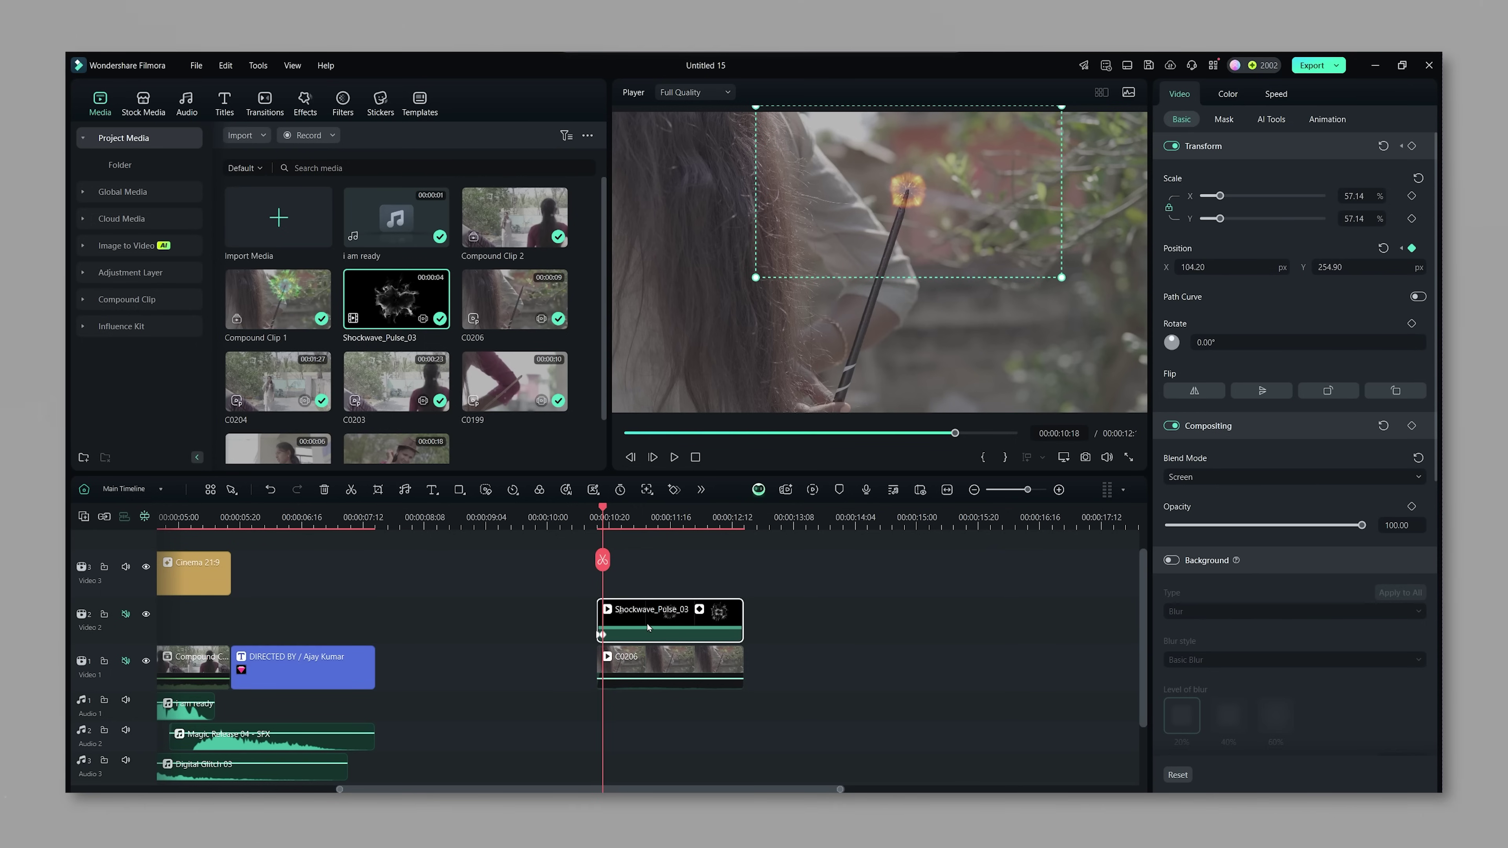
Add position keyframes through the rest of the shockwave clip so the flame follows the wand tip to the clip's end
left_click(650, 587)
key("Right")
key("Right")
key("Right")
key("Right")
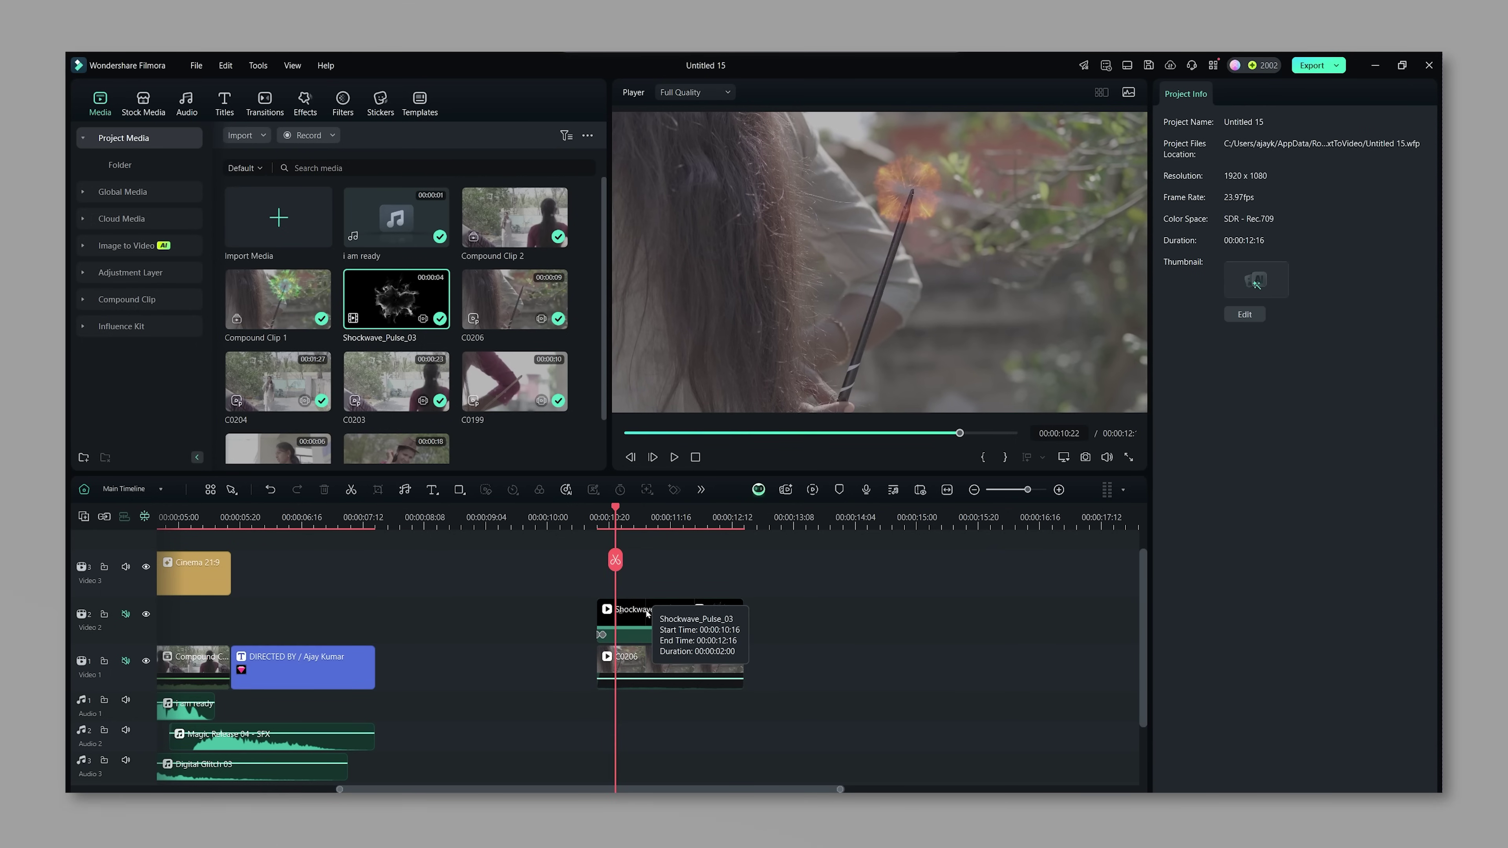
left_click(662, 622)
left_click(693, 579)
key("Right")
key("Right")
key("Right")
key("Right")
key("Right")
key("Right")
key("Right")
left_click(691, 620)
left_click(699, 576)
key("Right")
key("Right")
key("Right")
key("Right")
key("Right")
key("Right")
key("Right")
key("Right")
key("Right")
key("Right")
key("Right")
left_click_drag(914, 221, 923, 223)
left_click(702, 620)
left_click(708, 576)
key("Right")
key("Right")
key("Right")
key("Right")
key("Right")
key("Right")
key("Right")
key("Right")
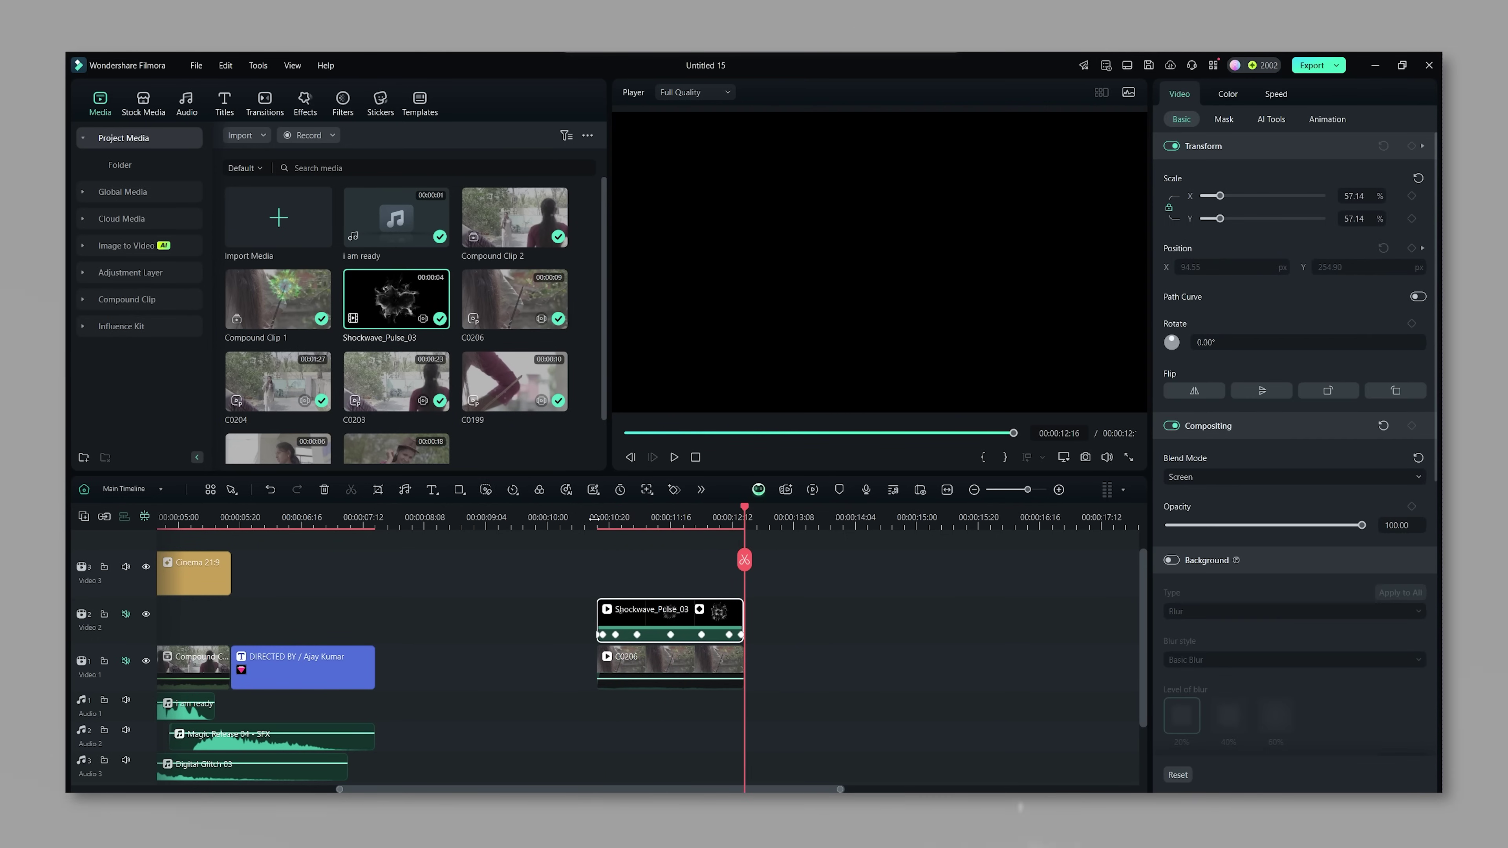
Play back the tracked flame and correct its position on the wand tip near the clip's end to X 204.54, Y 279.99
key("space")
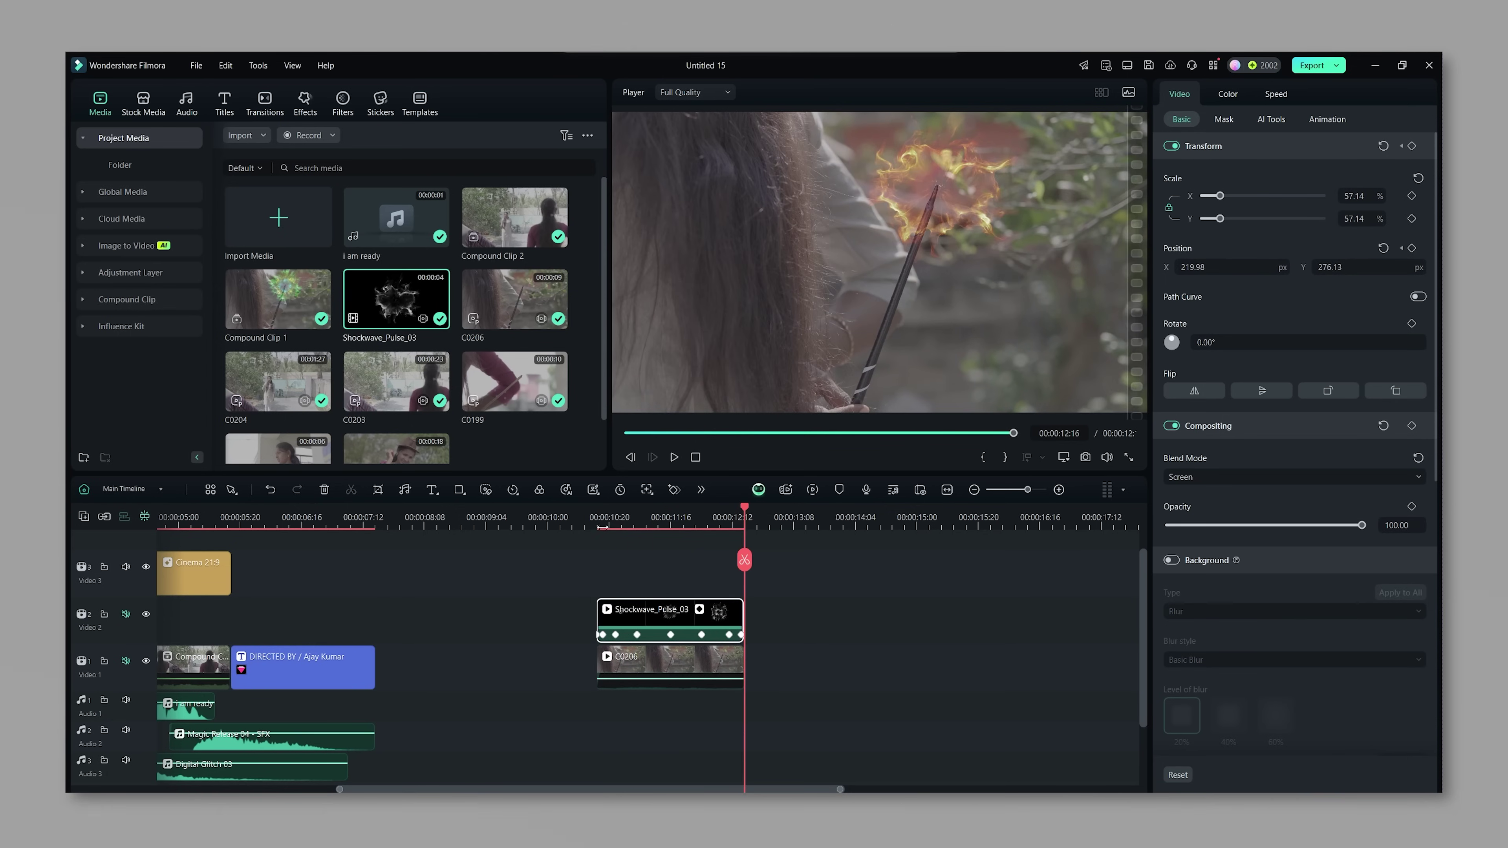
left_click(649, 519)
left_click_drag(649, 519, 728, 521)
left_click_drag(935, 190, 973, 194)
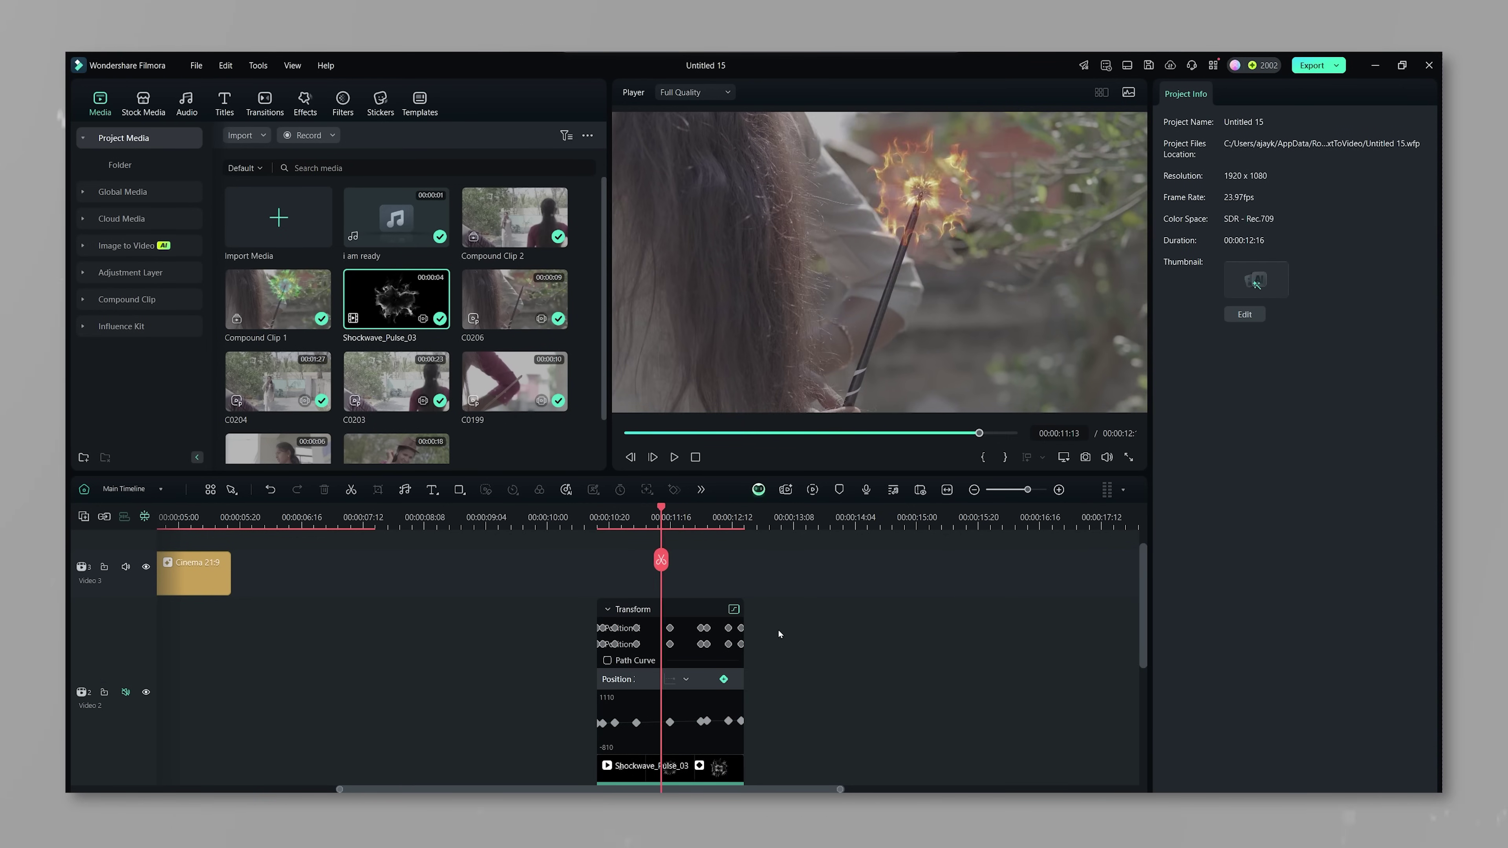
key("space")
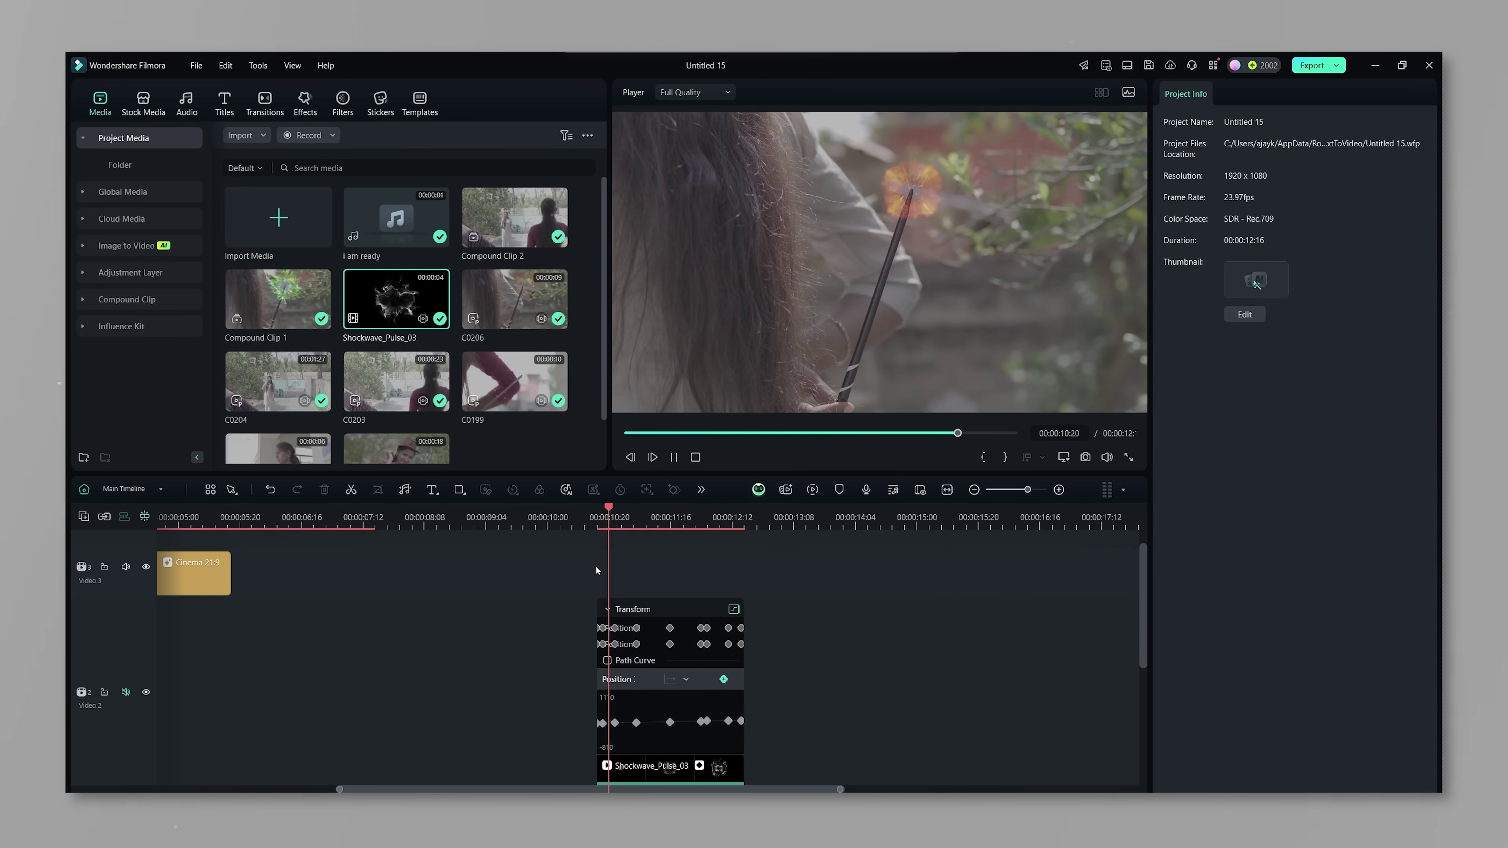
Collapse the Transform keyframe display and duplicate the shockwave clip onto the track directly above it
left_click(608, 610)
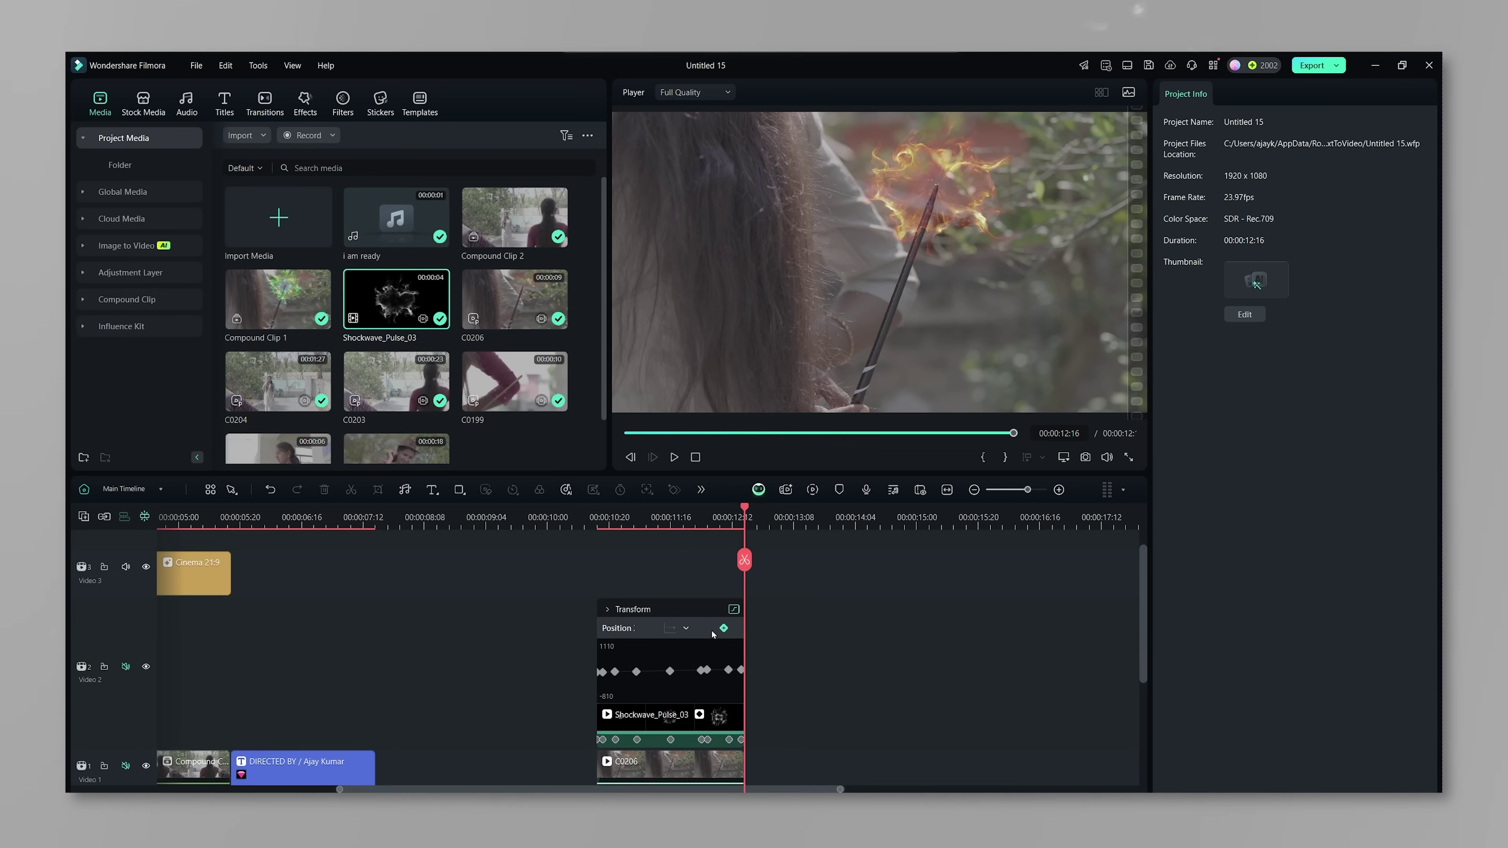
left_click(653, 651)
left_click_drag(664, 624, 671, 574)
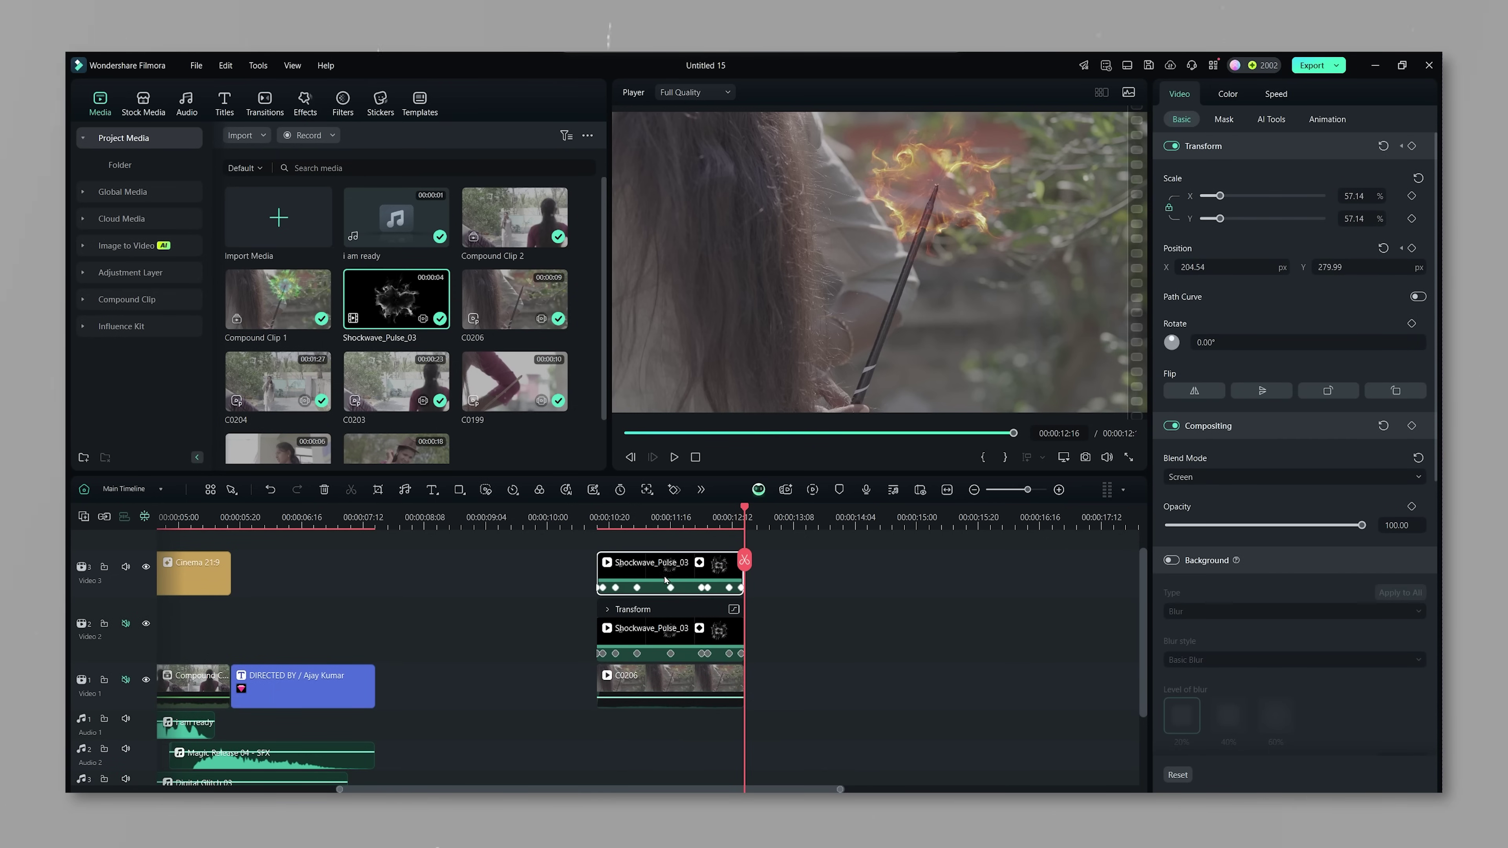
Scale the duplicated shockwave clip to 116.57% and rotate it 40°
left_click_drag(1220, 196, 1237, 195)
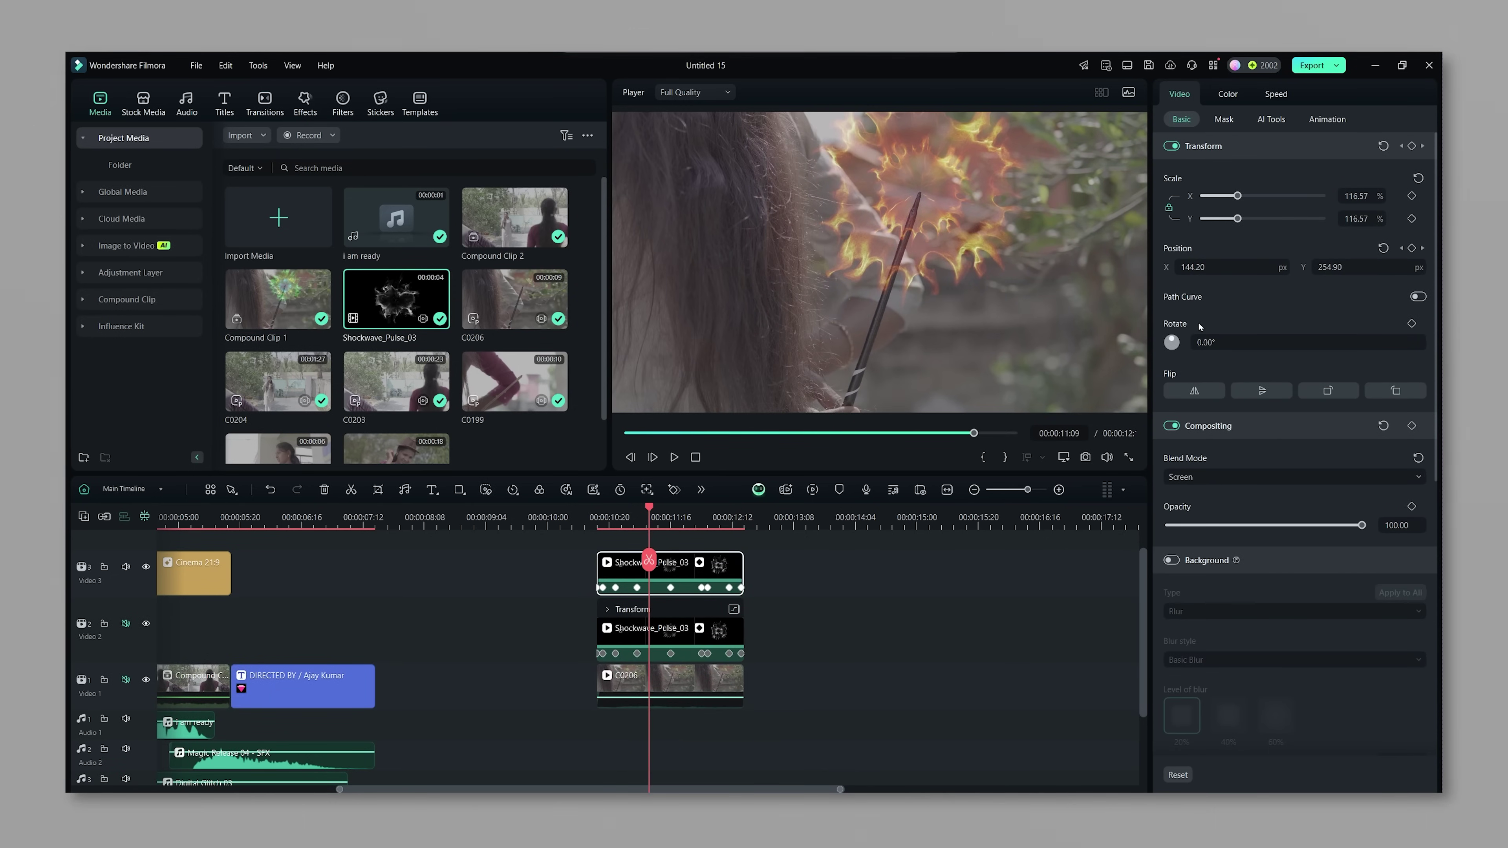
left_click_drag(1209, 343, 1236, 342)
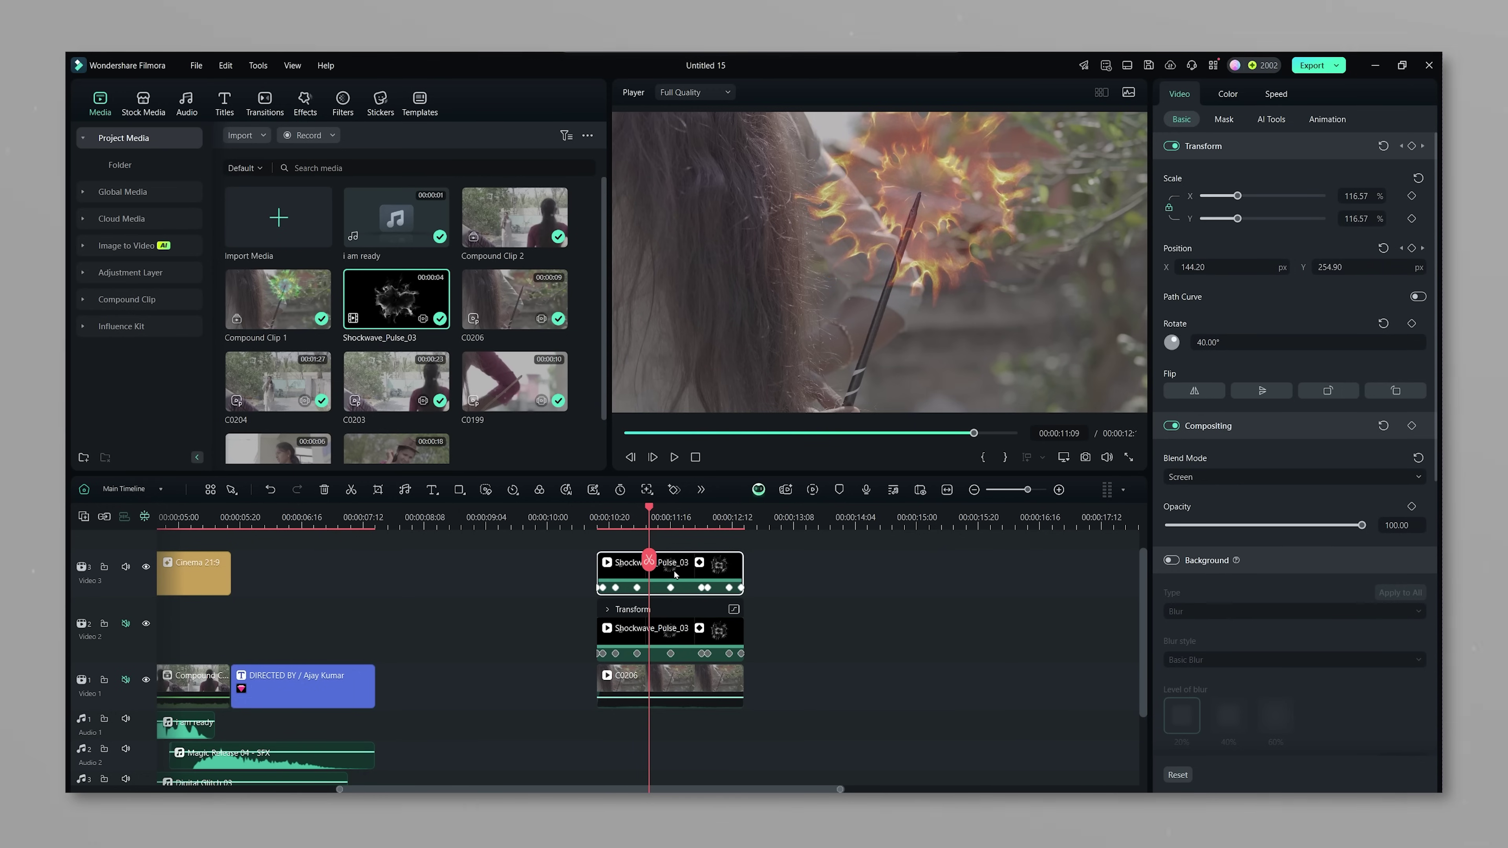
Undo the one-frame shift of the upper shockwave clip and play back the layered flame effect
key("Down")
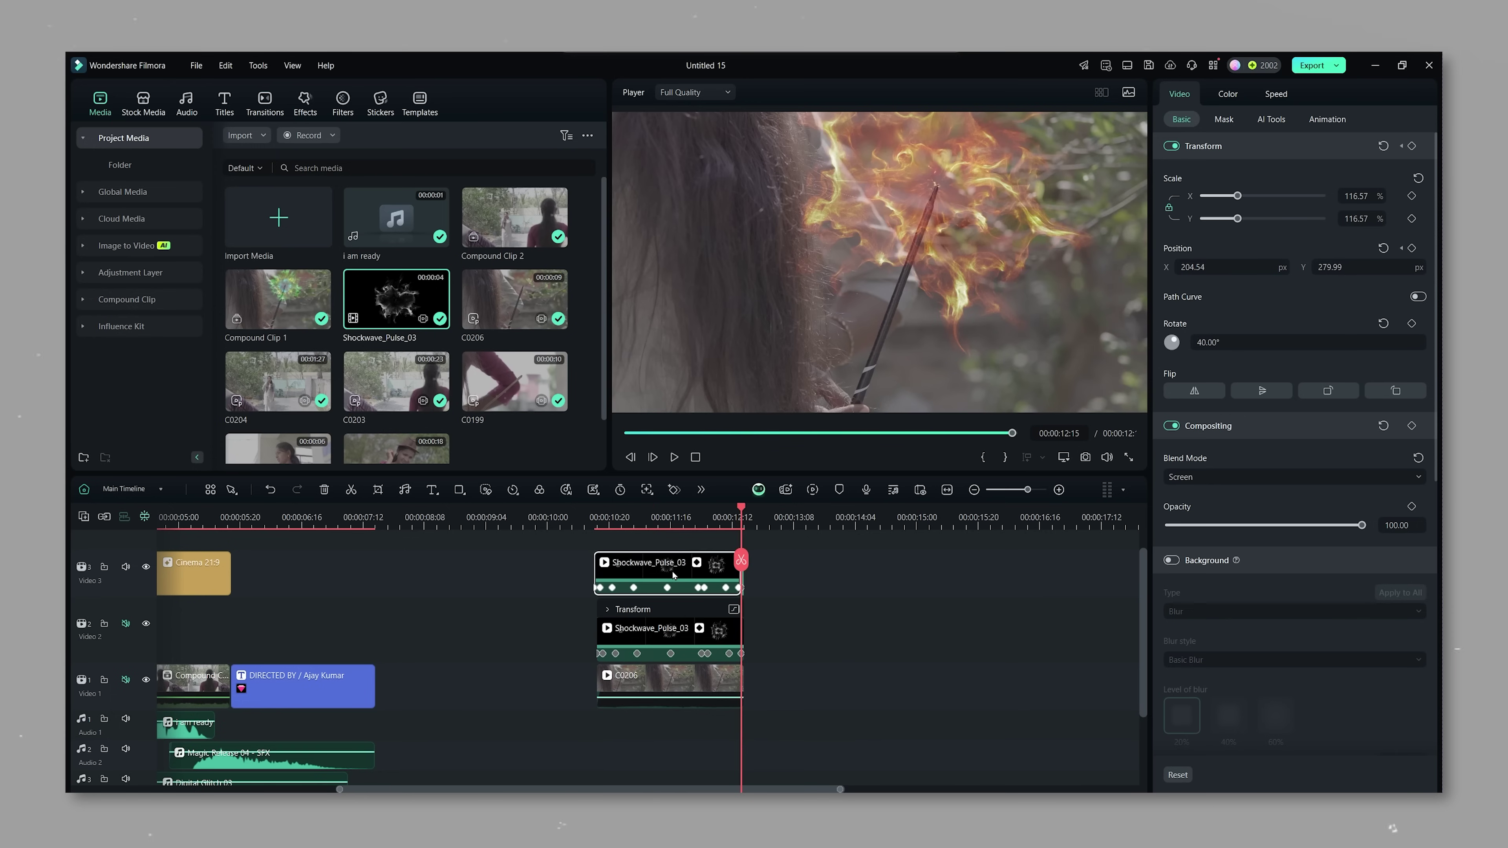
key("Up")
key("ctrl+z")
key("space")
key("space")
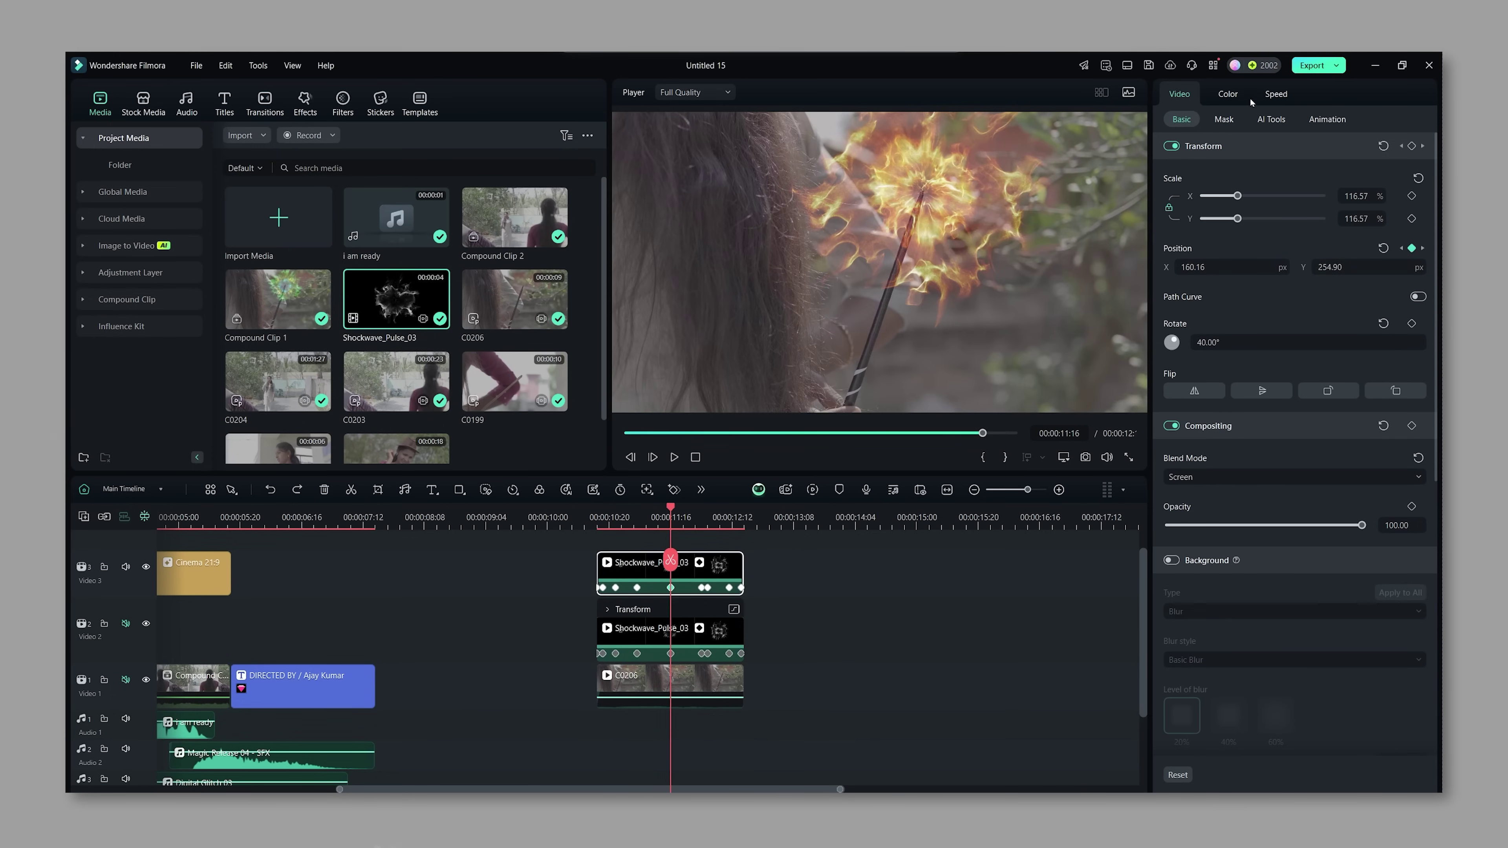
Pull down the blue color curve of the upper shockwave clip through a point in its lower right part
left_click(1228, 93)
left_click(1268, 119)
left_click_drag(1290, 222, 1360, 392)
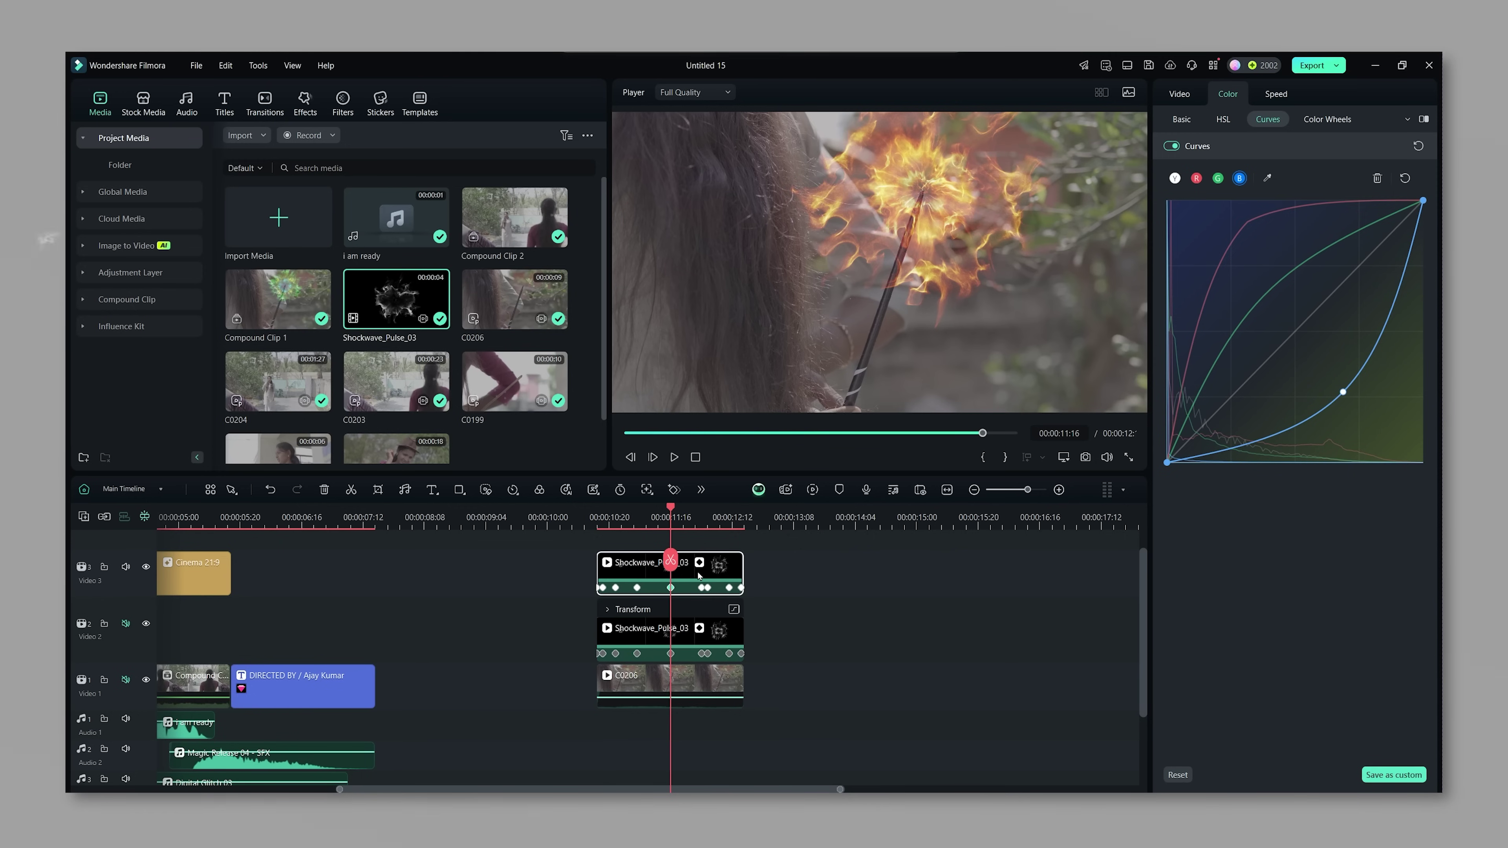
Duplicate the upper shockwave clip onto a new track above and recolor it green by straightening its red and blue curves
key("ctrl+c")
key("ctrl+v")
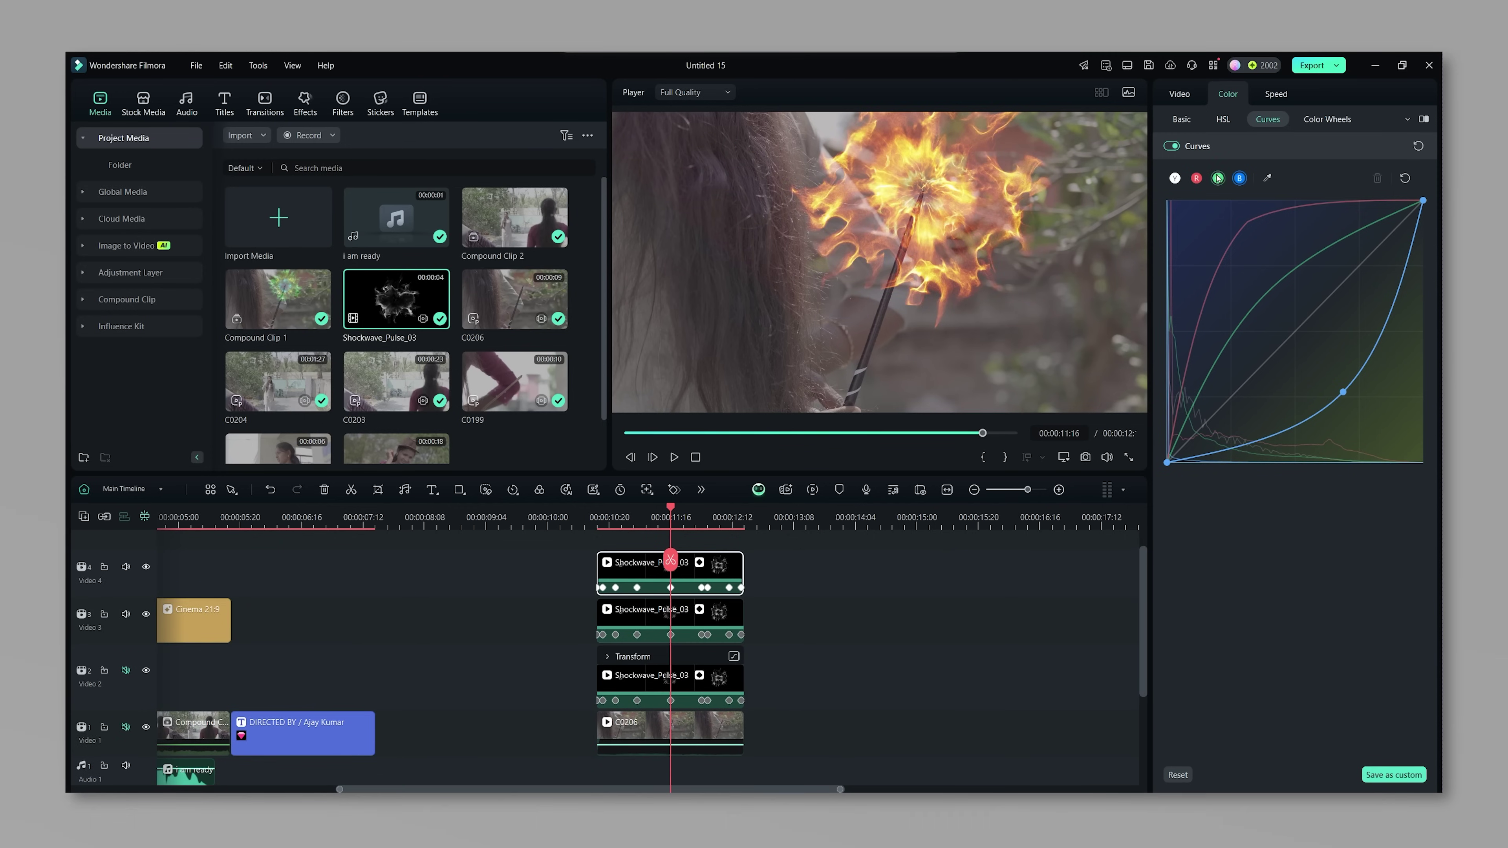
left_click_drag(1342, 392, 1297, 331)
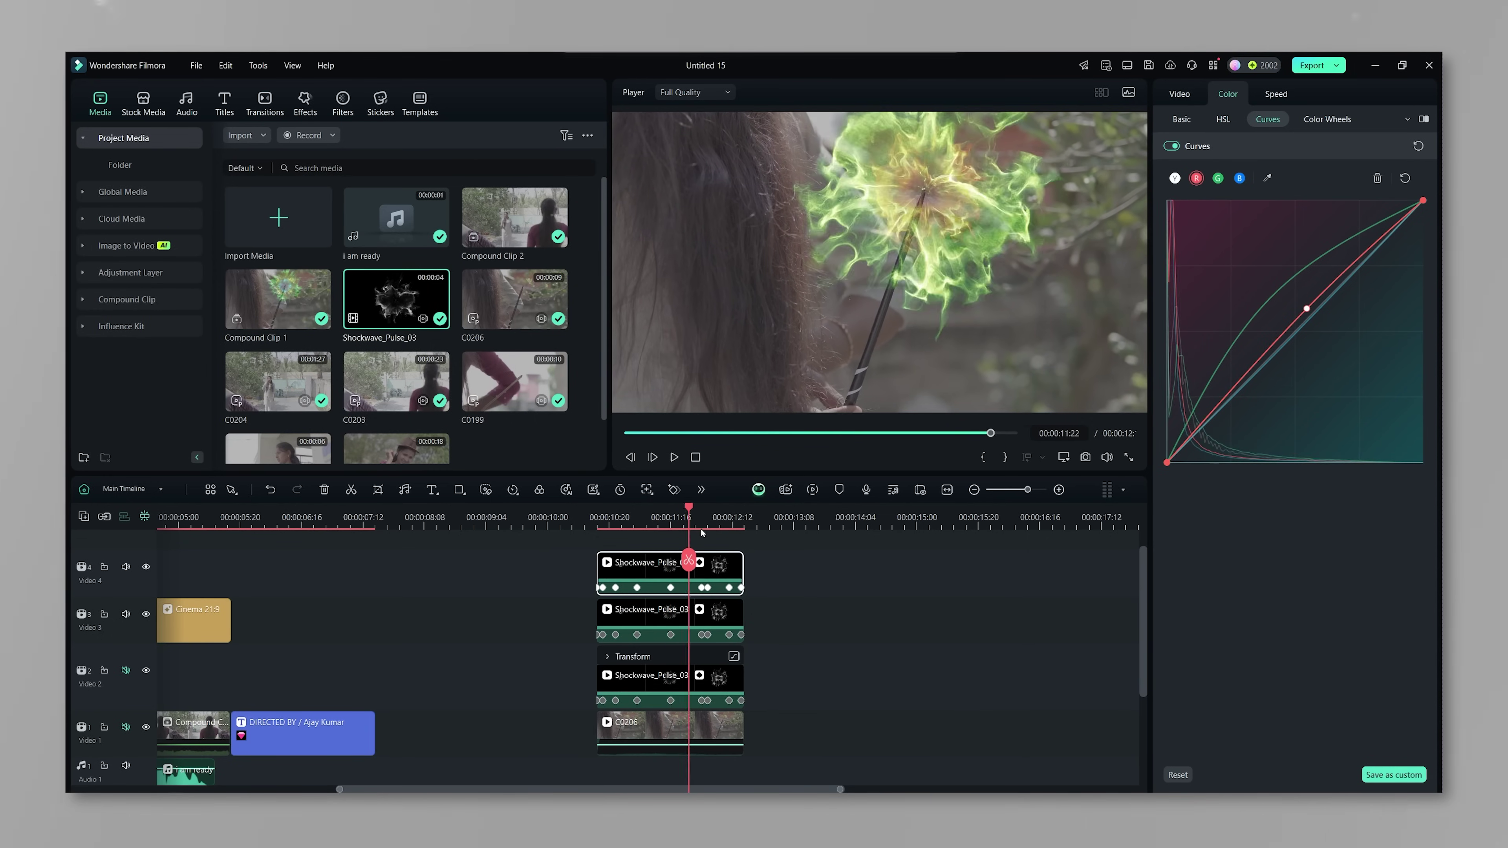
left_click_drag(701, 532, 734, 554)
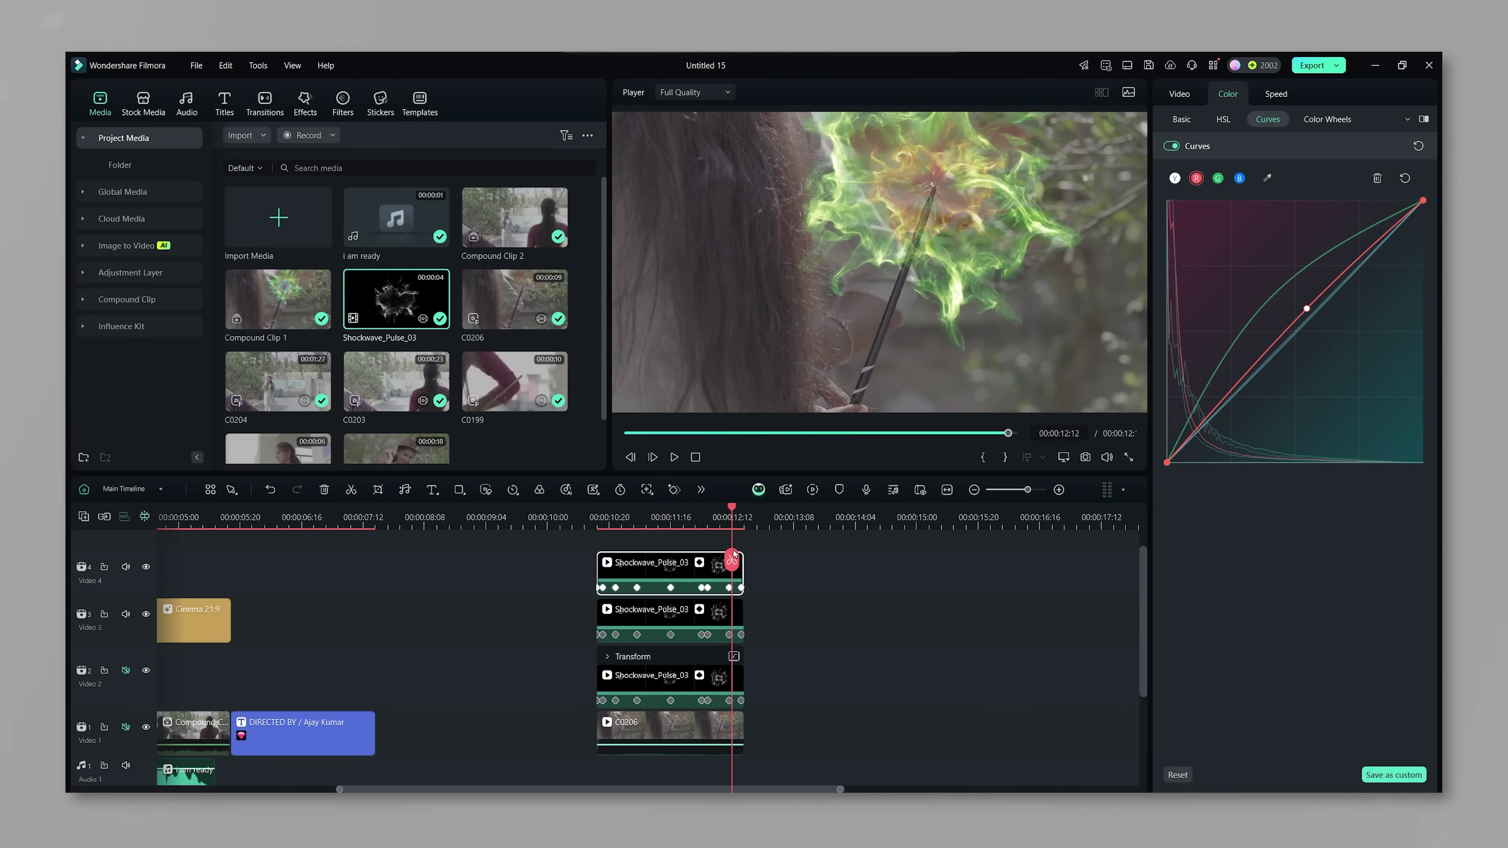
Add clip C0199 to the Video 3 track directly after the shockwave clips
left_click_drag(510, 386, 768, 629)
left_click(868, 528)
left_click_drag(870, 530, 1049, 541)
left_click_drag(1005, 618, 748, 617)
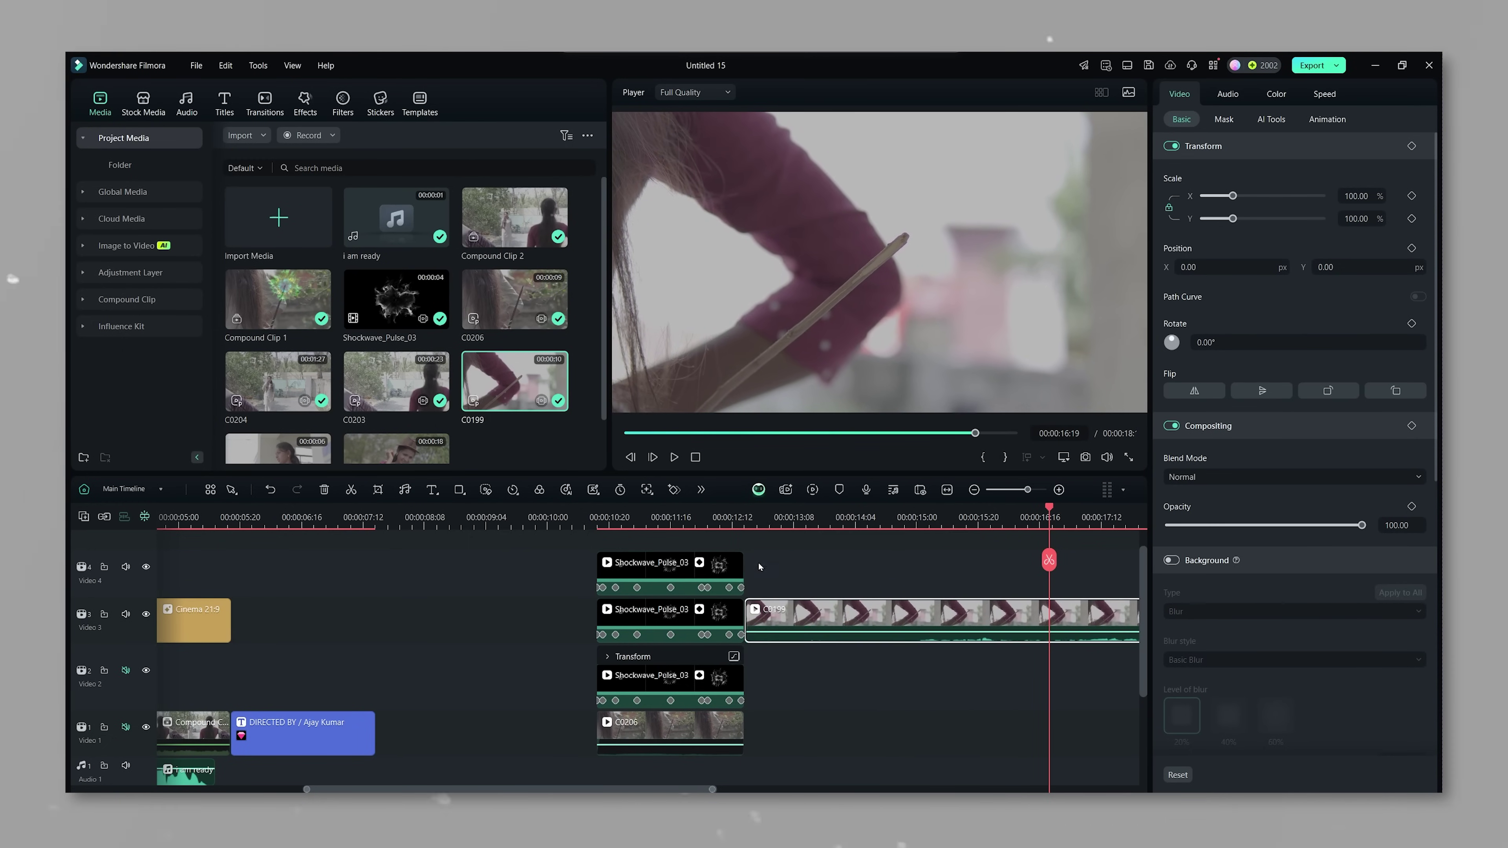
Trim clip C0199 to end at about 00:00:15:17, removing the remainder
left_click(748, 521)
left_click_drag(749, 521, 969, 522)
left_click(968, 560)
key("Delete")
Find the Lightning VFX effect in the Energy category and place it on the track above C0199, aligned with its start
left_click(775, 516)
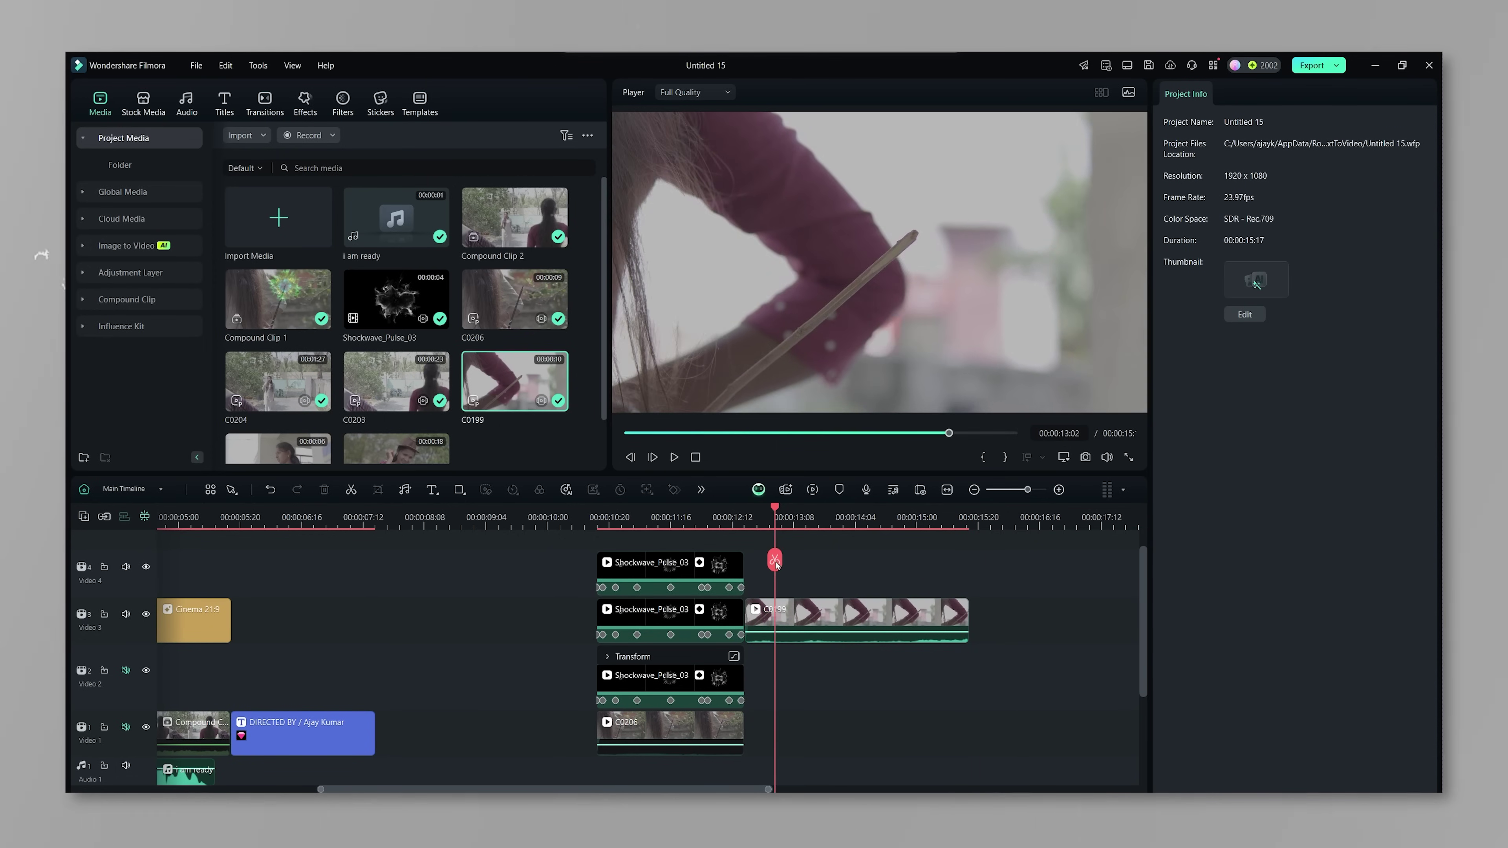
left_click(307, 103)
scroll(480, 357, "down", 5)
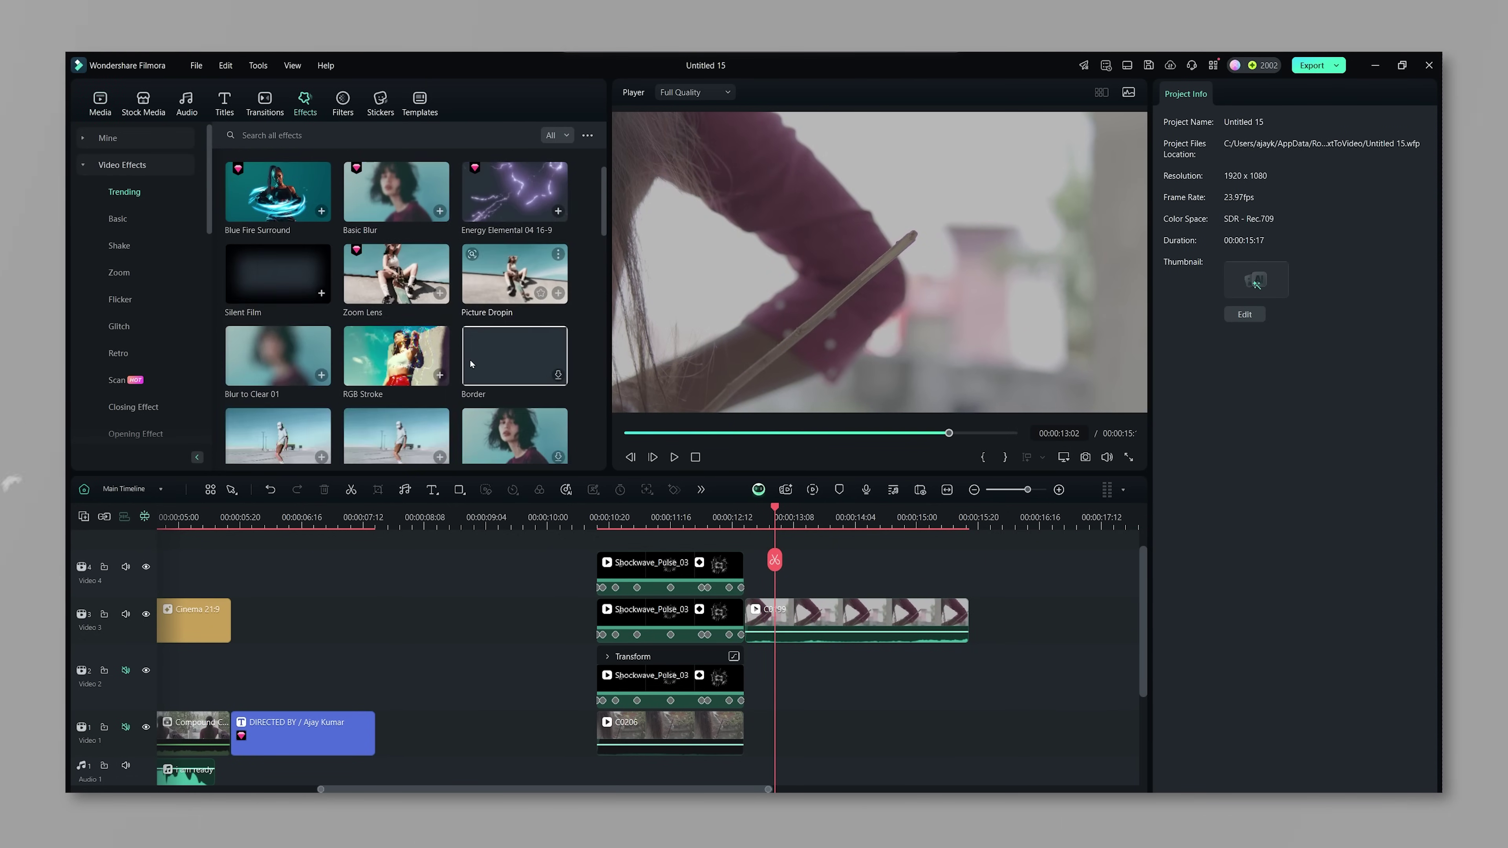
scroll(118, 309, "down", 3)
left_click(119, 326)
left_click(117, 300)
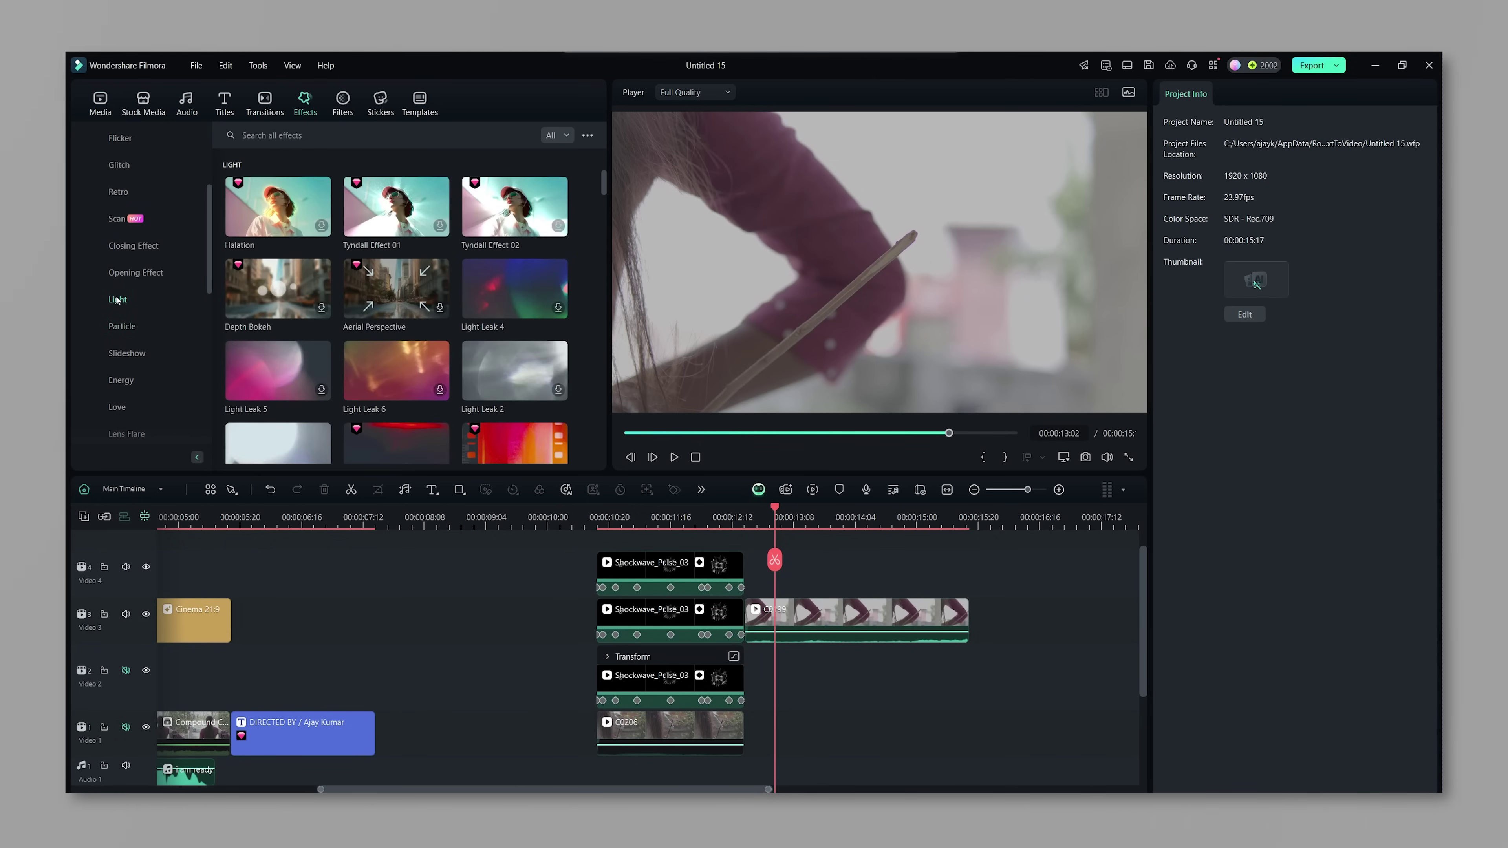
left_click(121, 380)
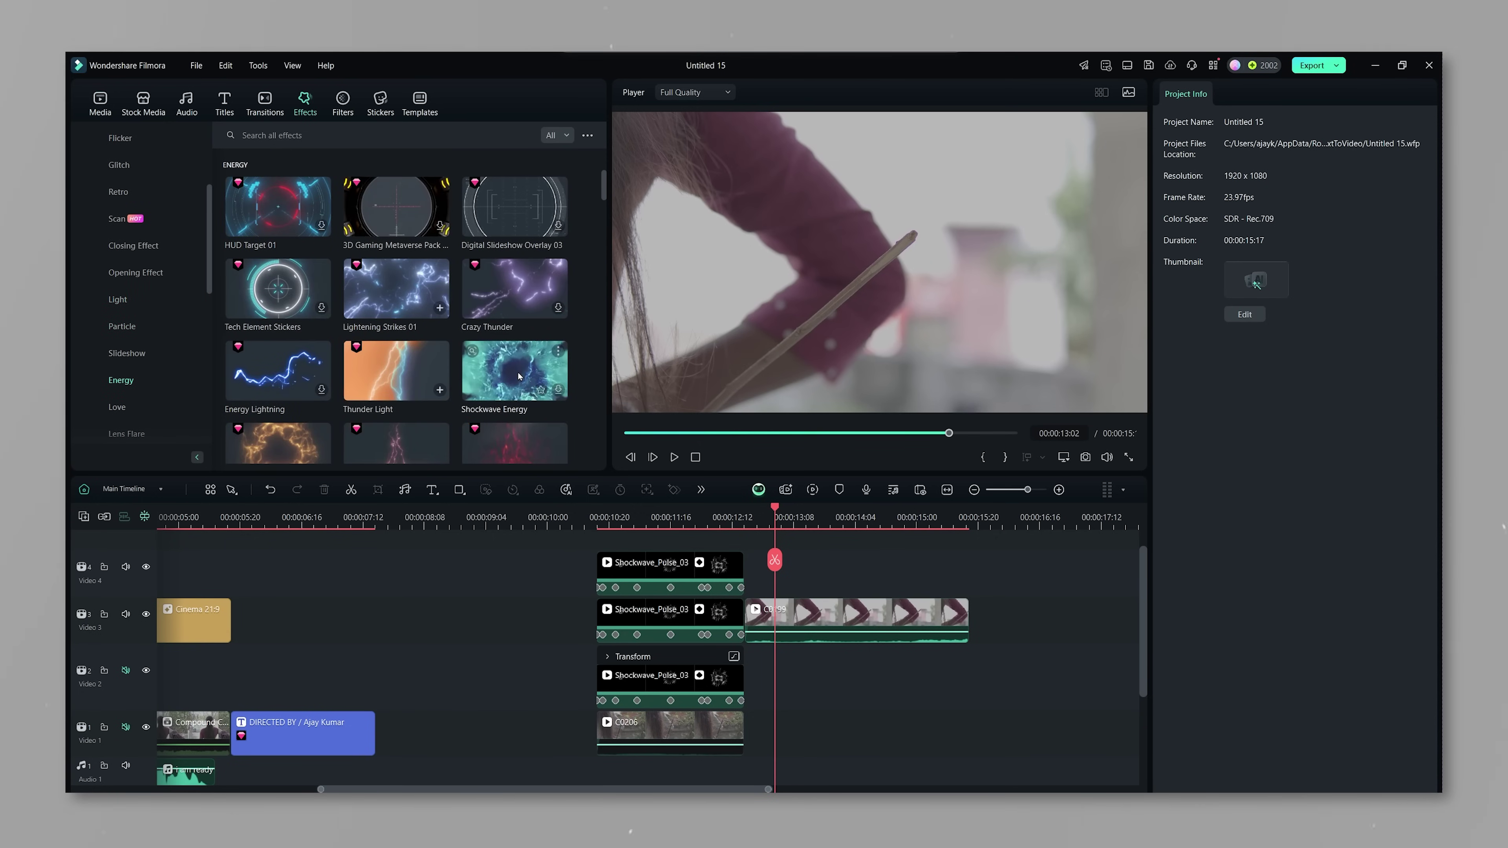
scroll(519, 375, "down", 3)
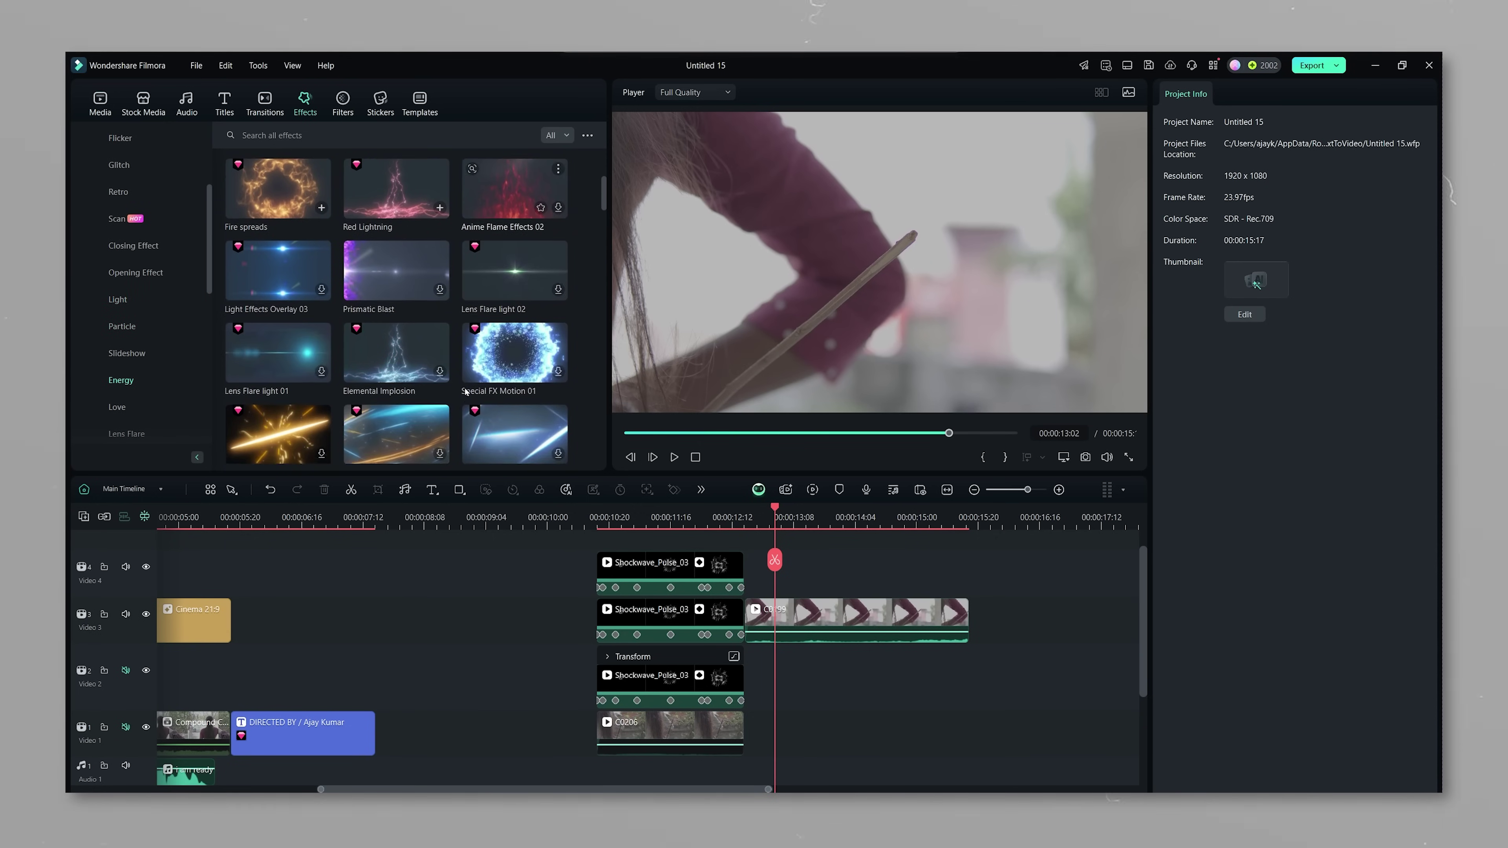
scroll(466, 392, "down", 5)
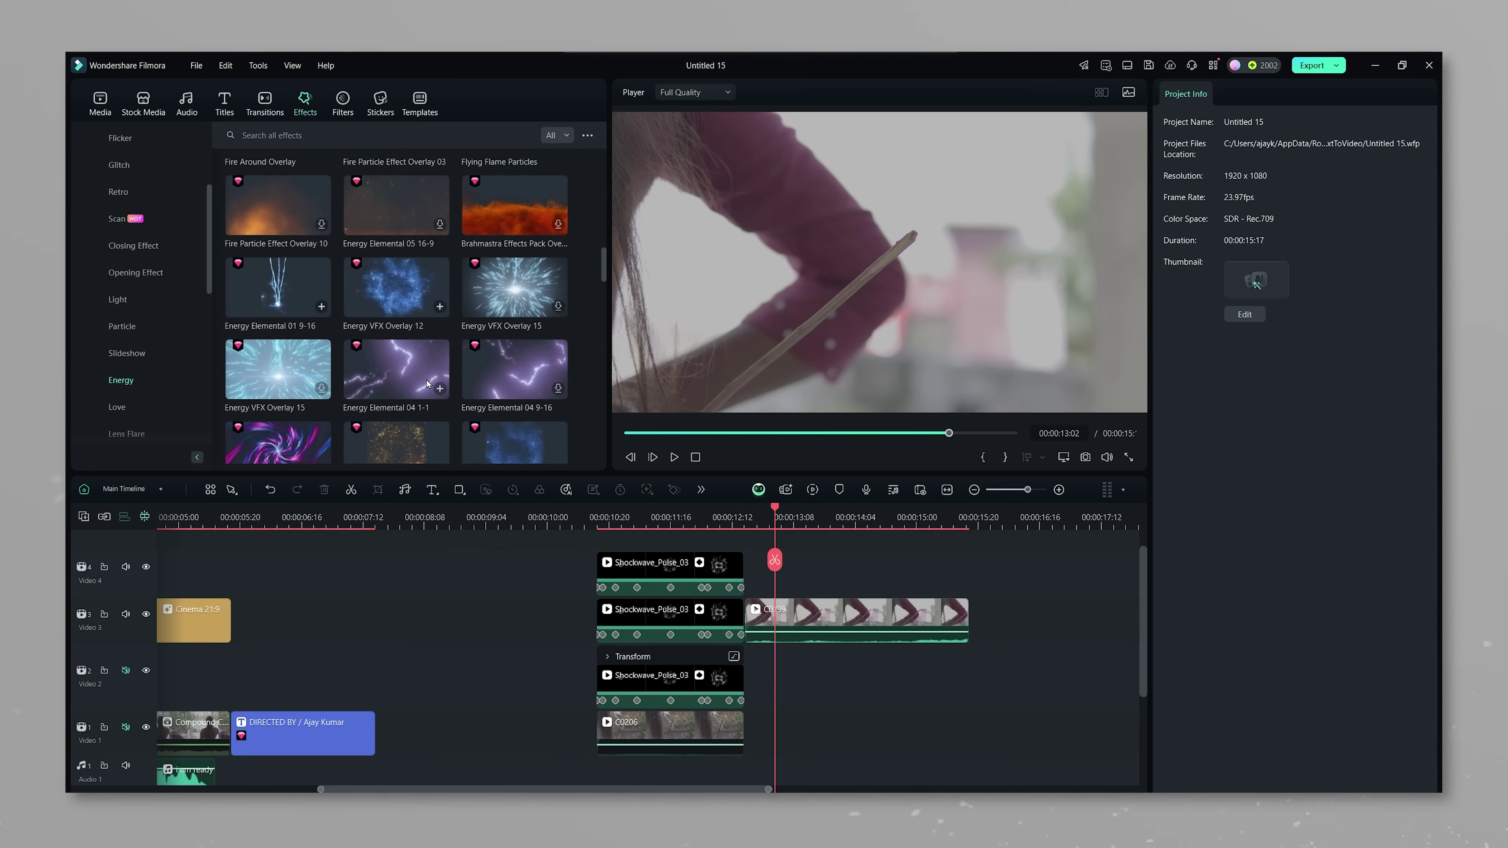
scroll(428, 384, "down", 5)
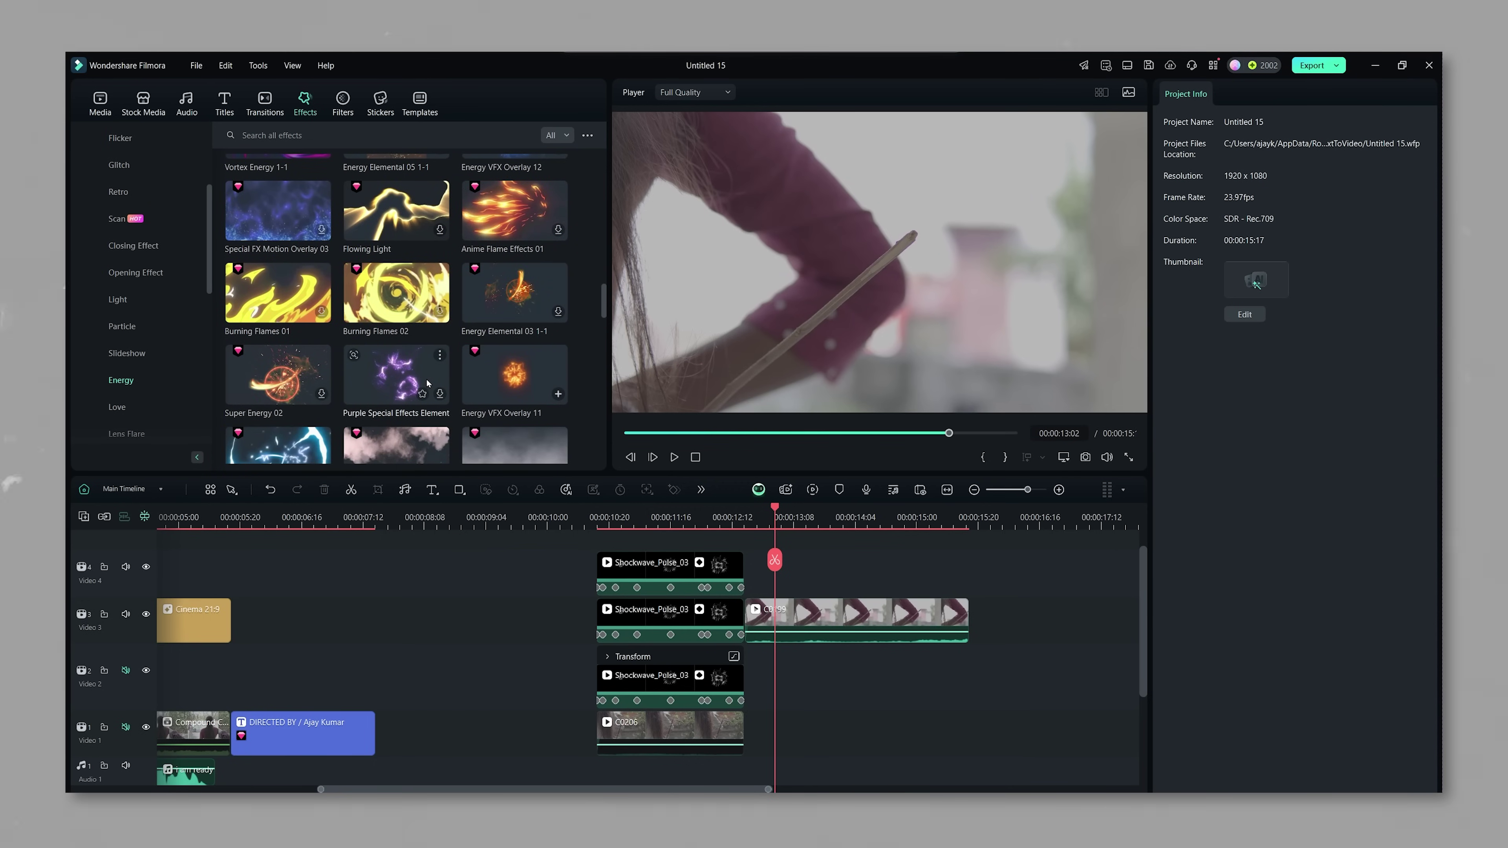
scroll(428, 383, "down", 5)
left_click_drag(514, 302, 748, 585)
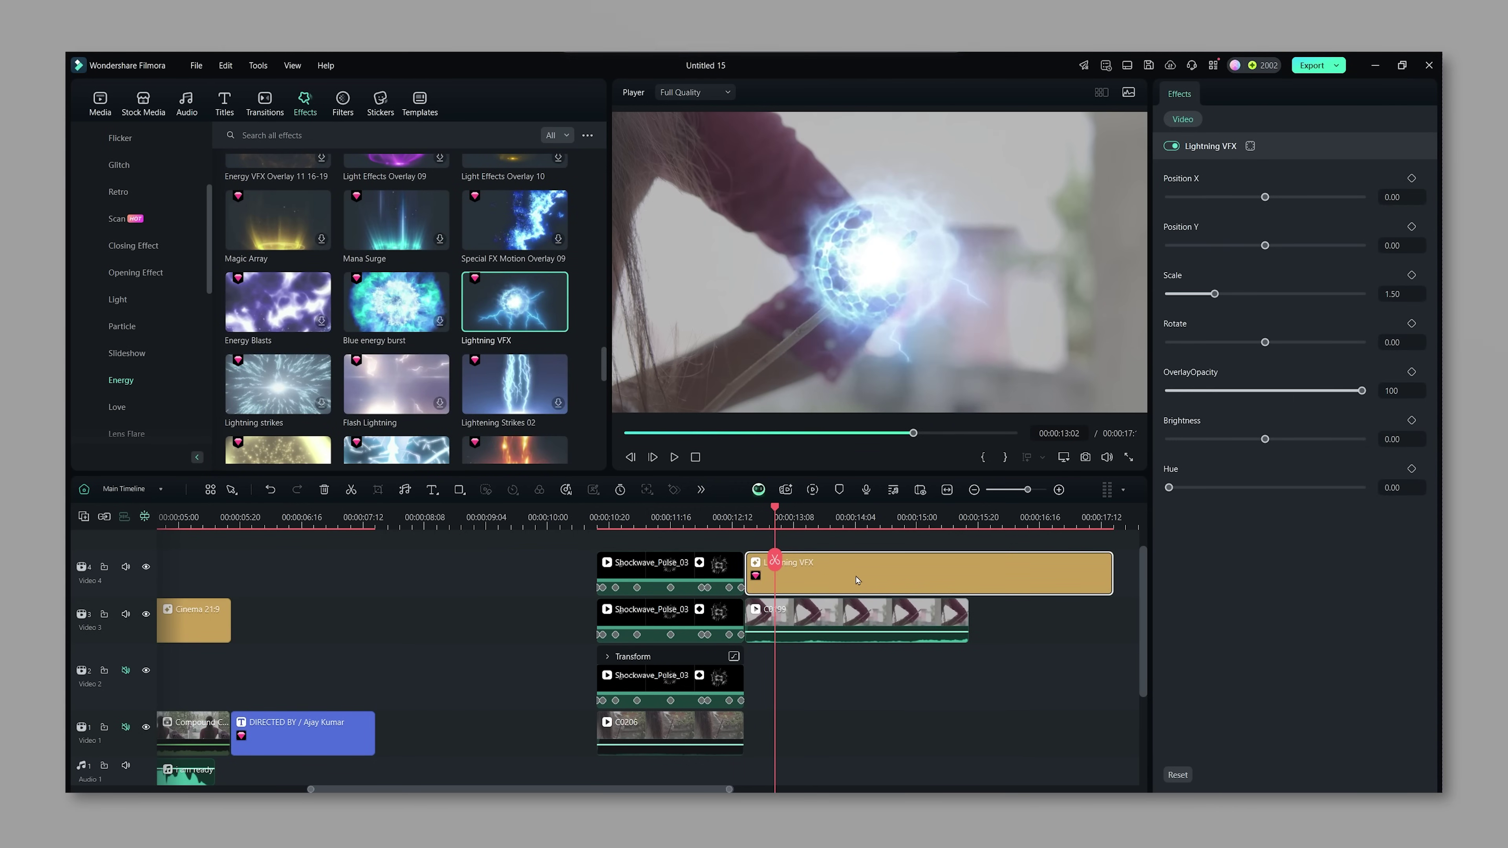
Set Lightning VFX to Position X 5.92, Y 8.01, Scale 1.60, Rotate 6.27, Brightness 23.34 and Hue 27.53
mouse_move(1266, 197)
left_mouse_down()
mouse_move(1271, 246)
mouse_move(1270, 197)
left_mouse_up()
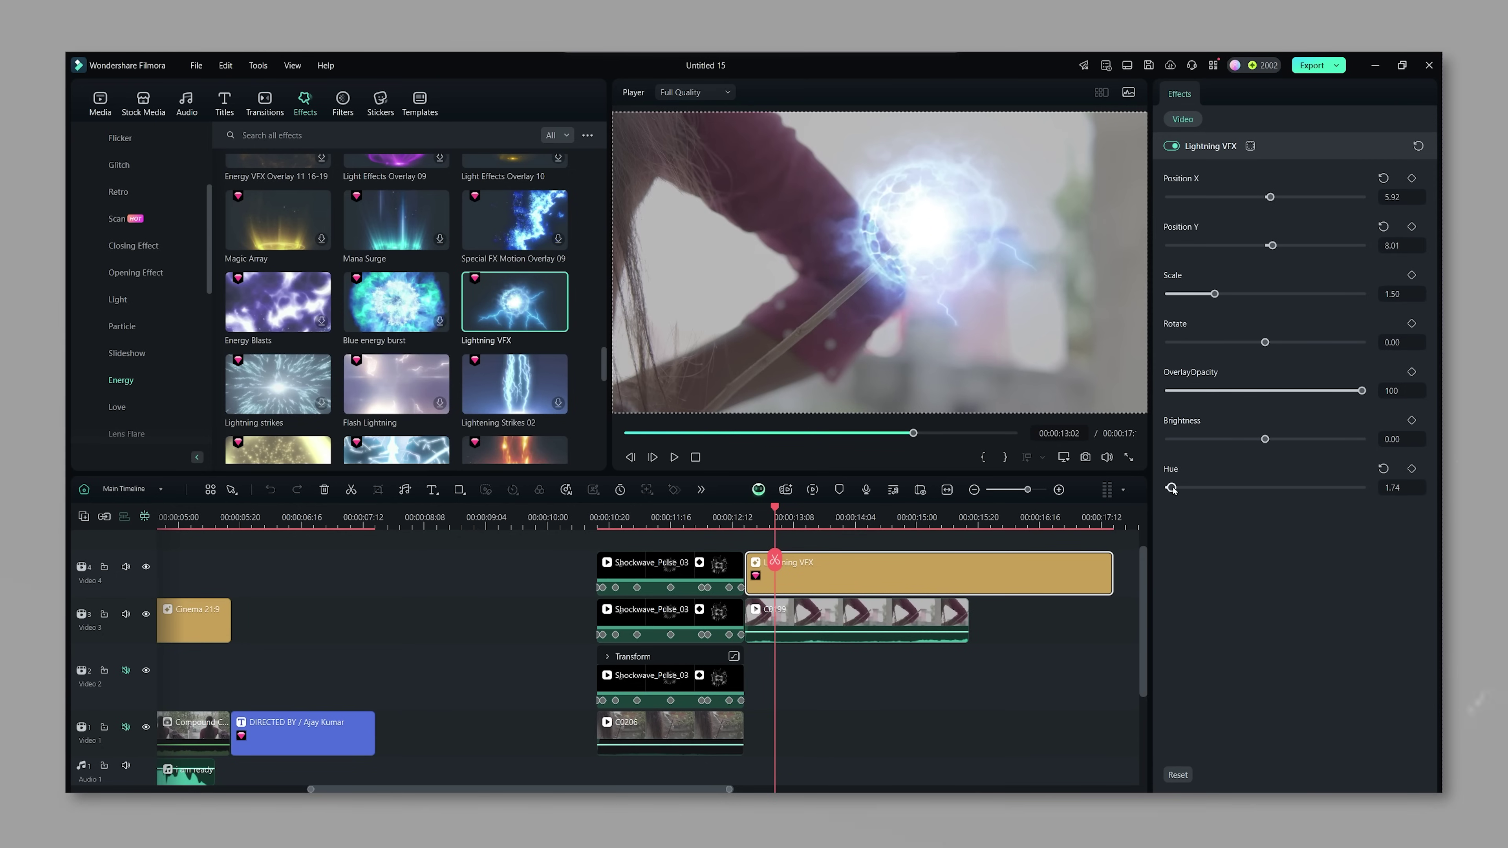
left_click_drag(1181, 490, 1291, 498)
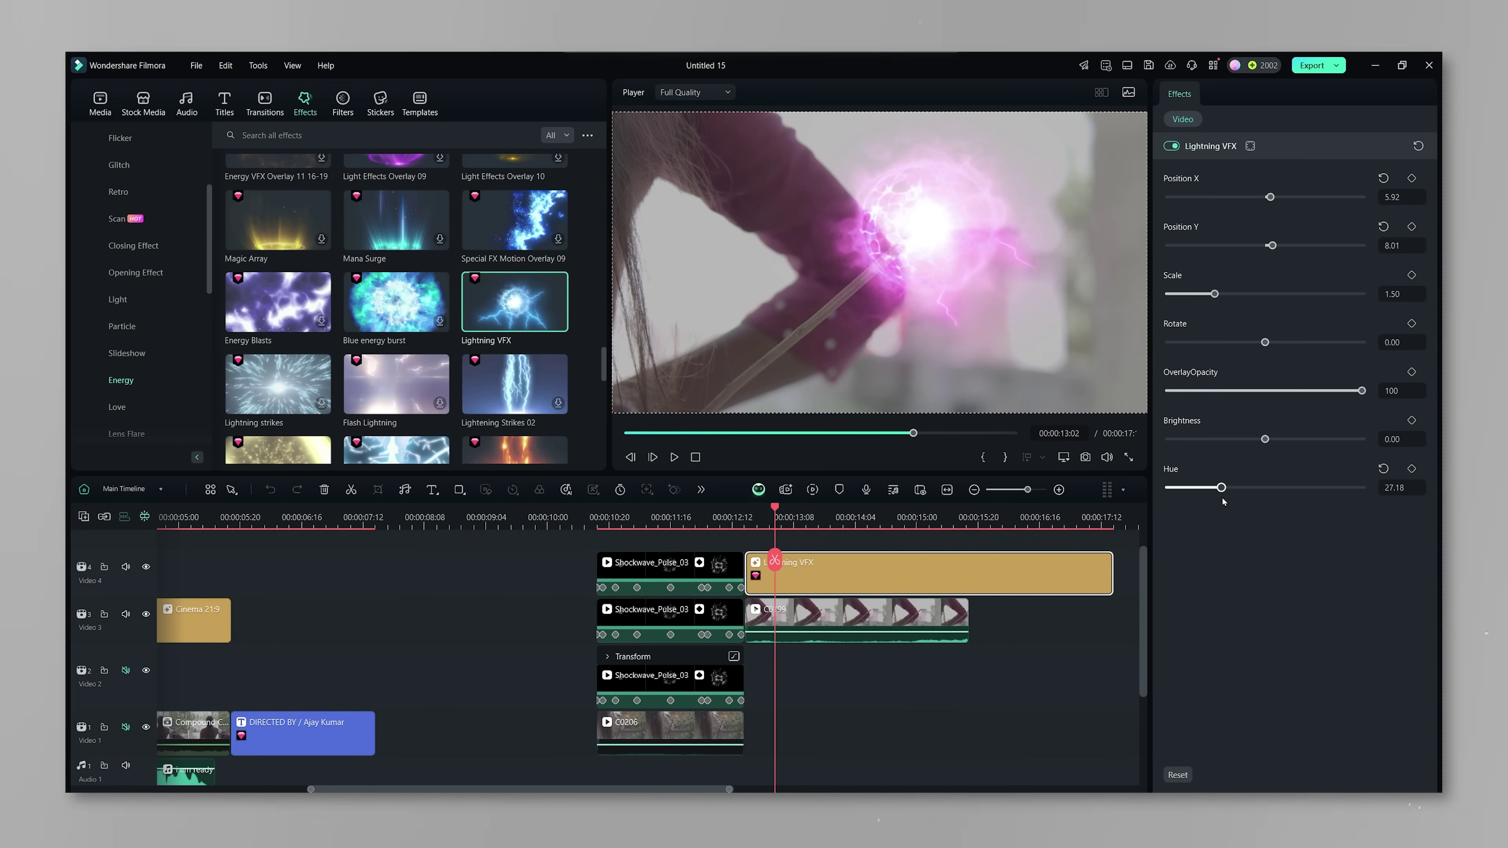
mouse_move(1264, 440)
left_mouse_down()
mouse_move(1348, 439)
mouse_move(1185, 439)
mouse_move(1293, 440)
left_mouse_up()
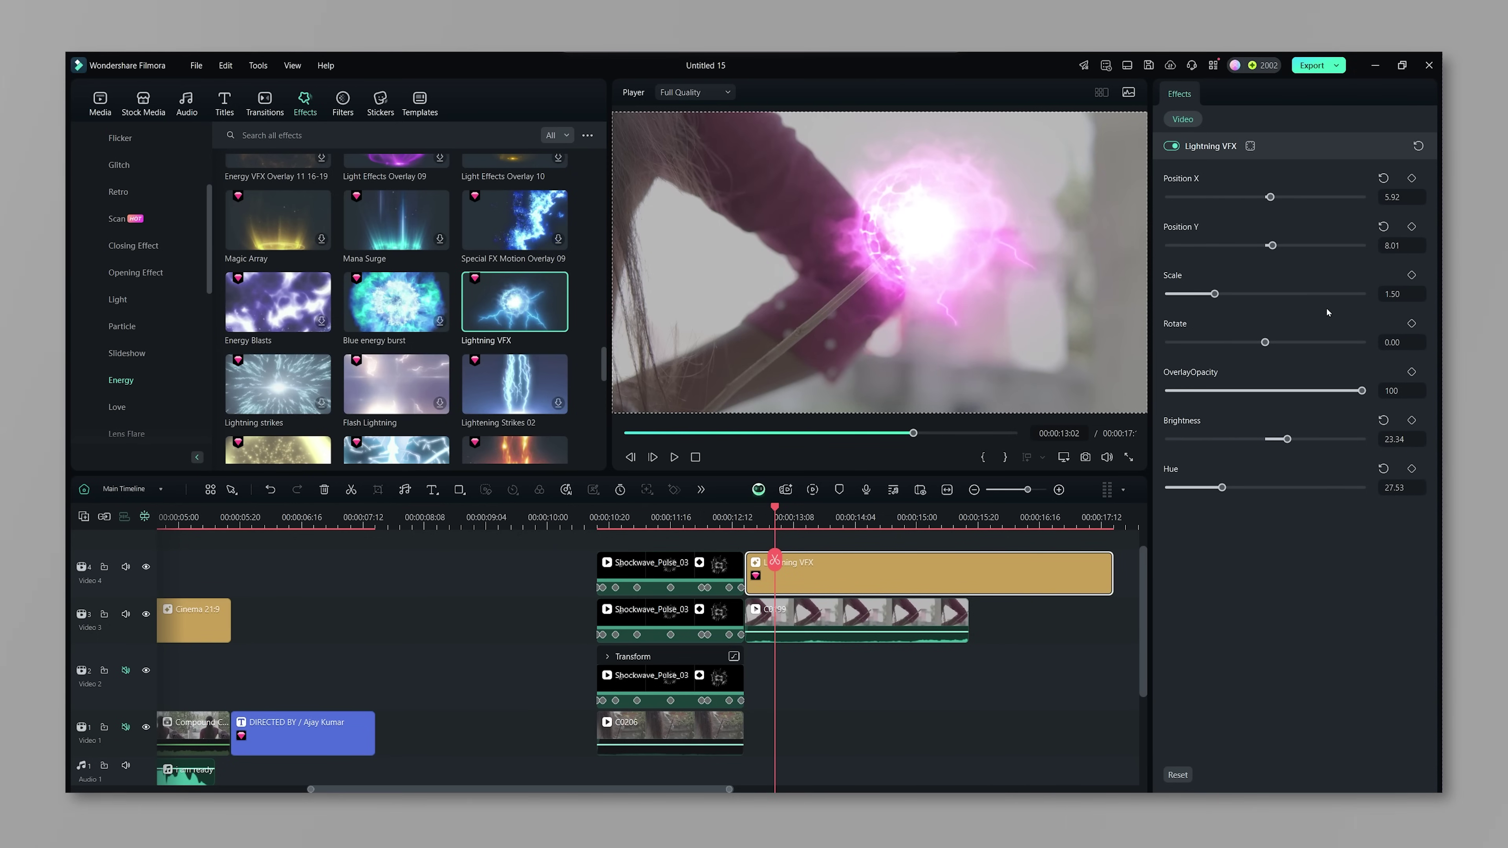
left_click_drag(1265, 343, 1266, 343)
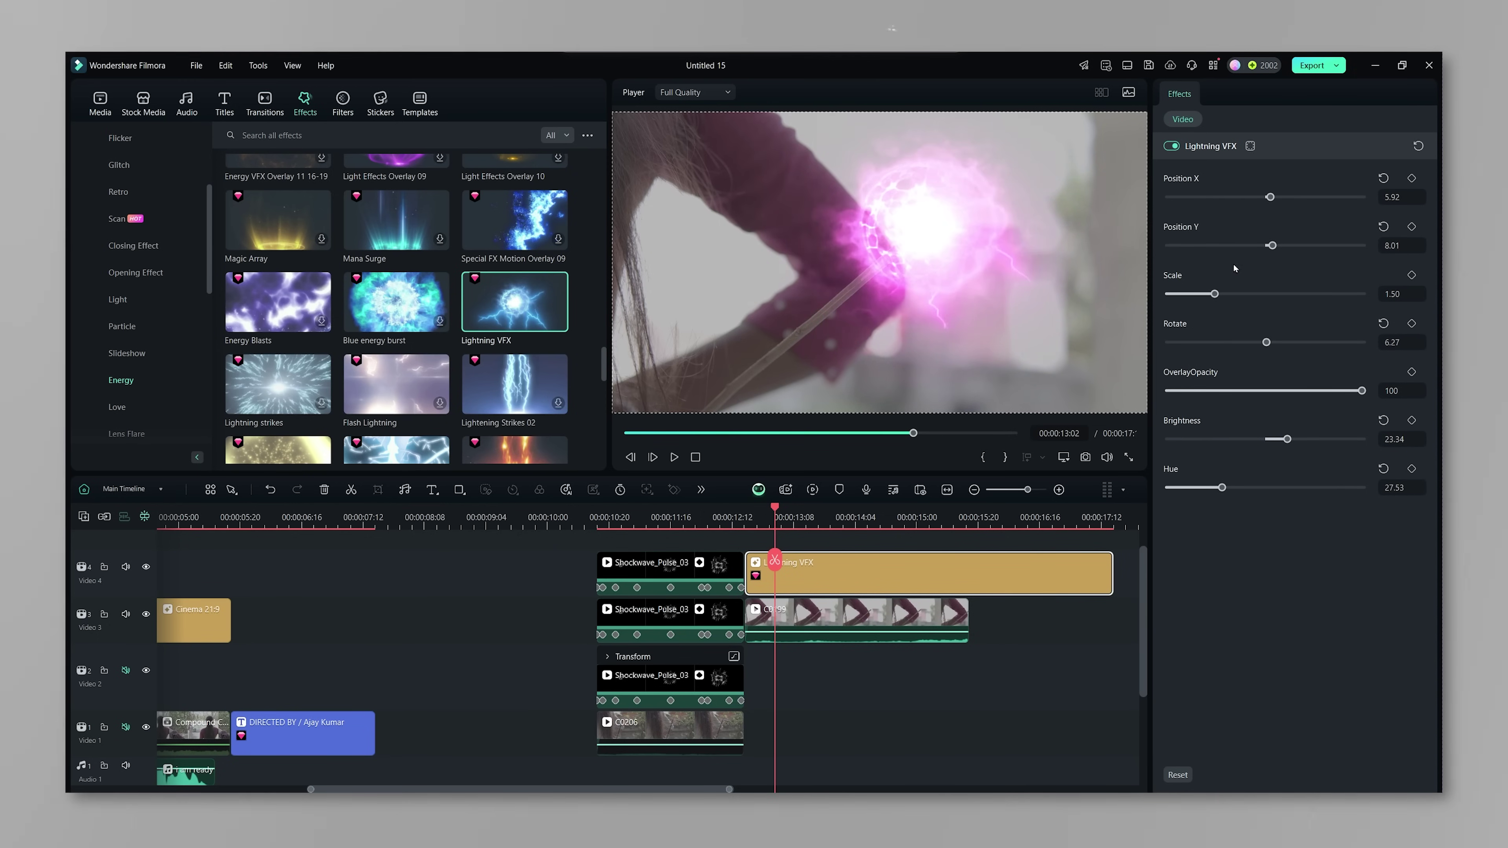
mouse_move(1214, 293)
left_mouse_down()
mouse_move(1231, 292)
mouse_move(1217, 294)
left_mouse_up()
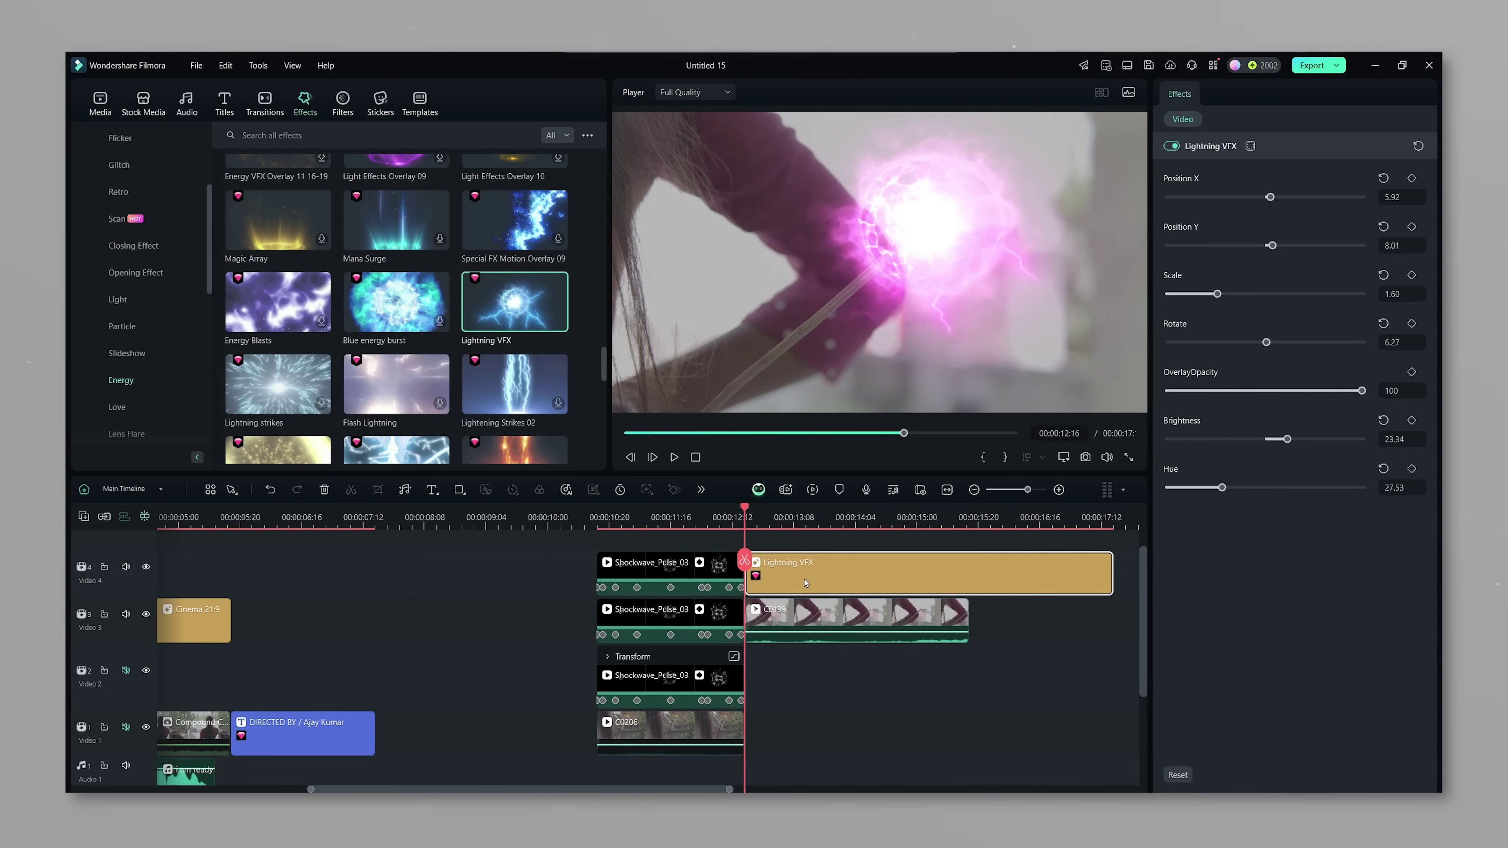
Keyframe the lightning's Position X and Y at its start, and set them to 3.14 and 5.23 at 00:00:12:18
left_click(1411, 227)
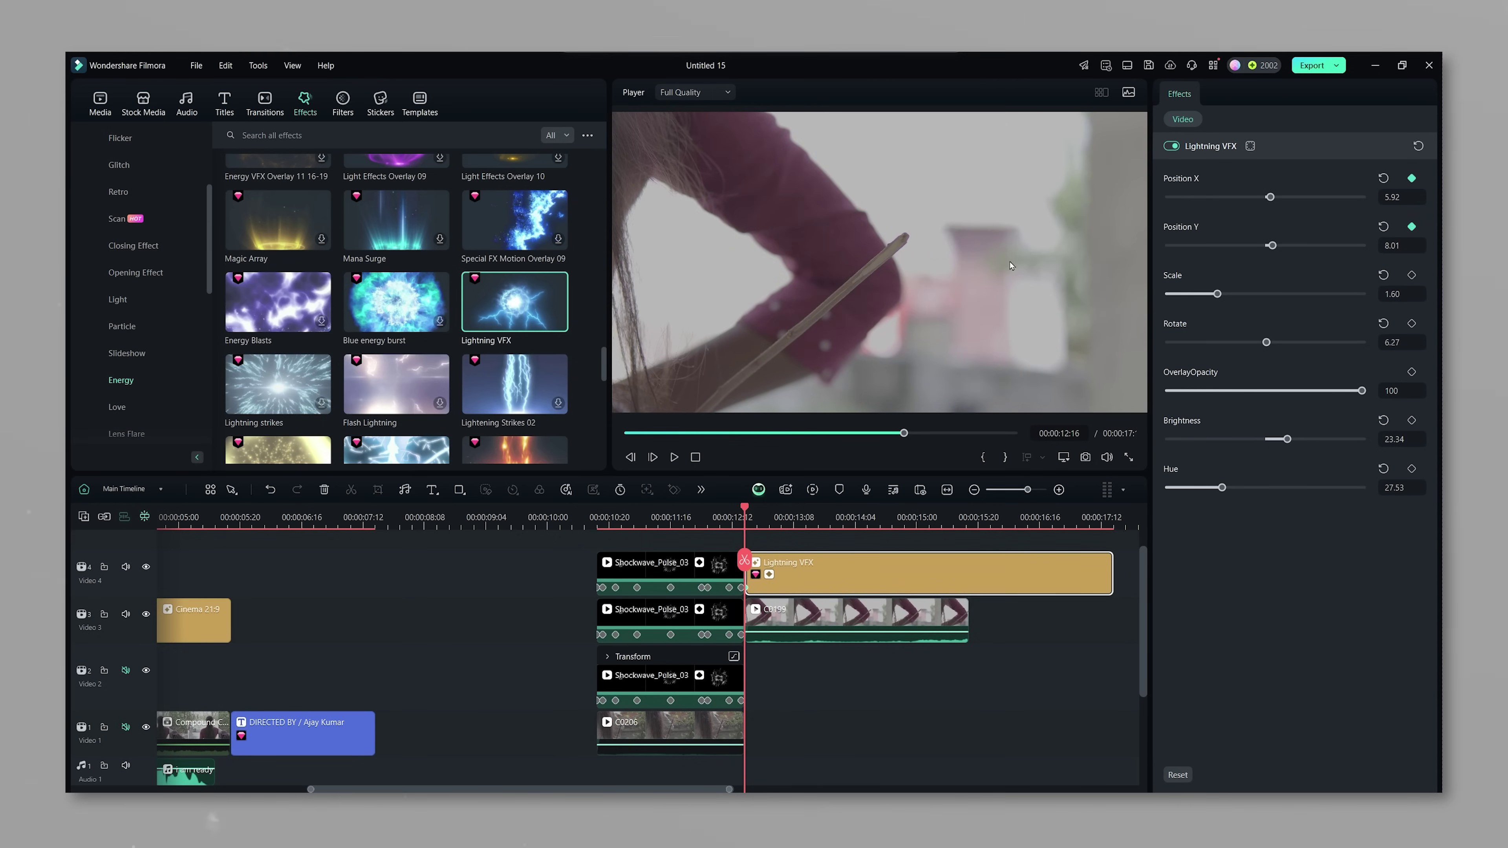
key("Right")
key("Right")
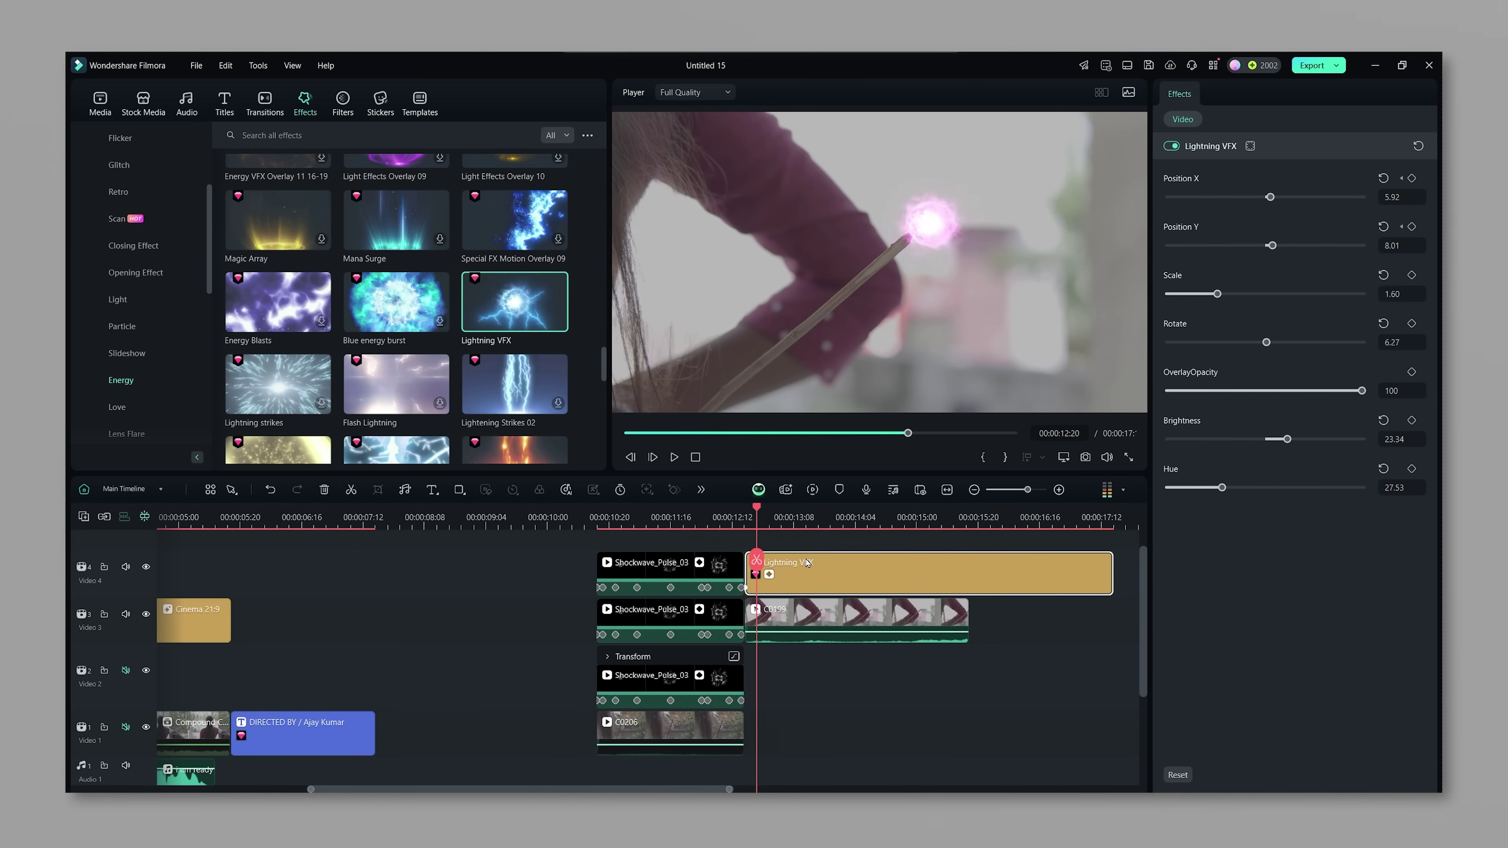
left_click(918, 240)
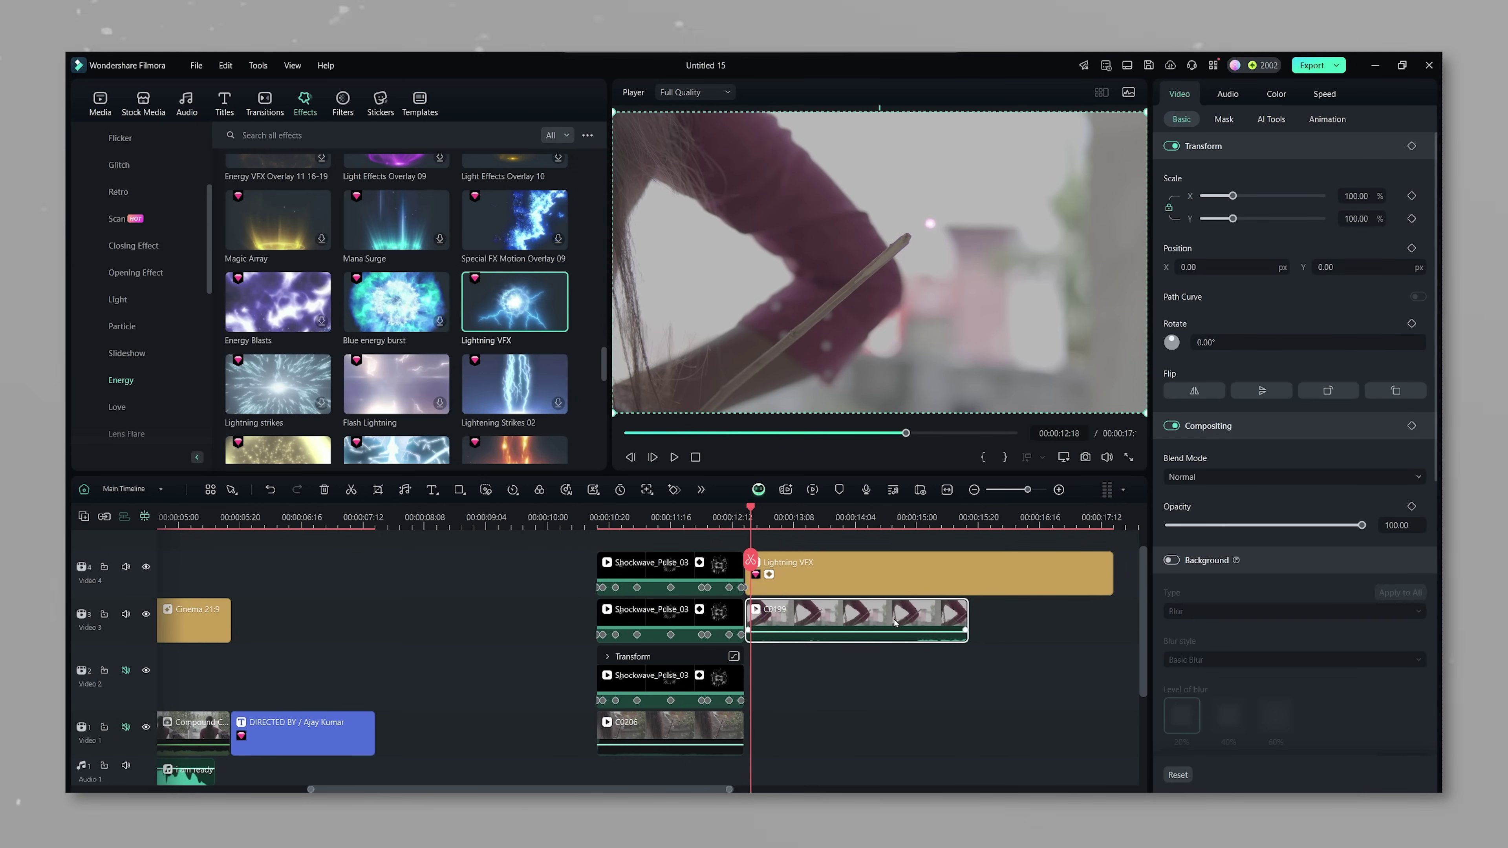
left_click(769, 574)
left_click(824, 724)
left_click_drag(1263, 246, 1270, 247)
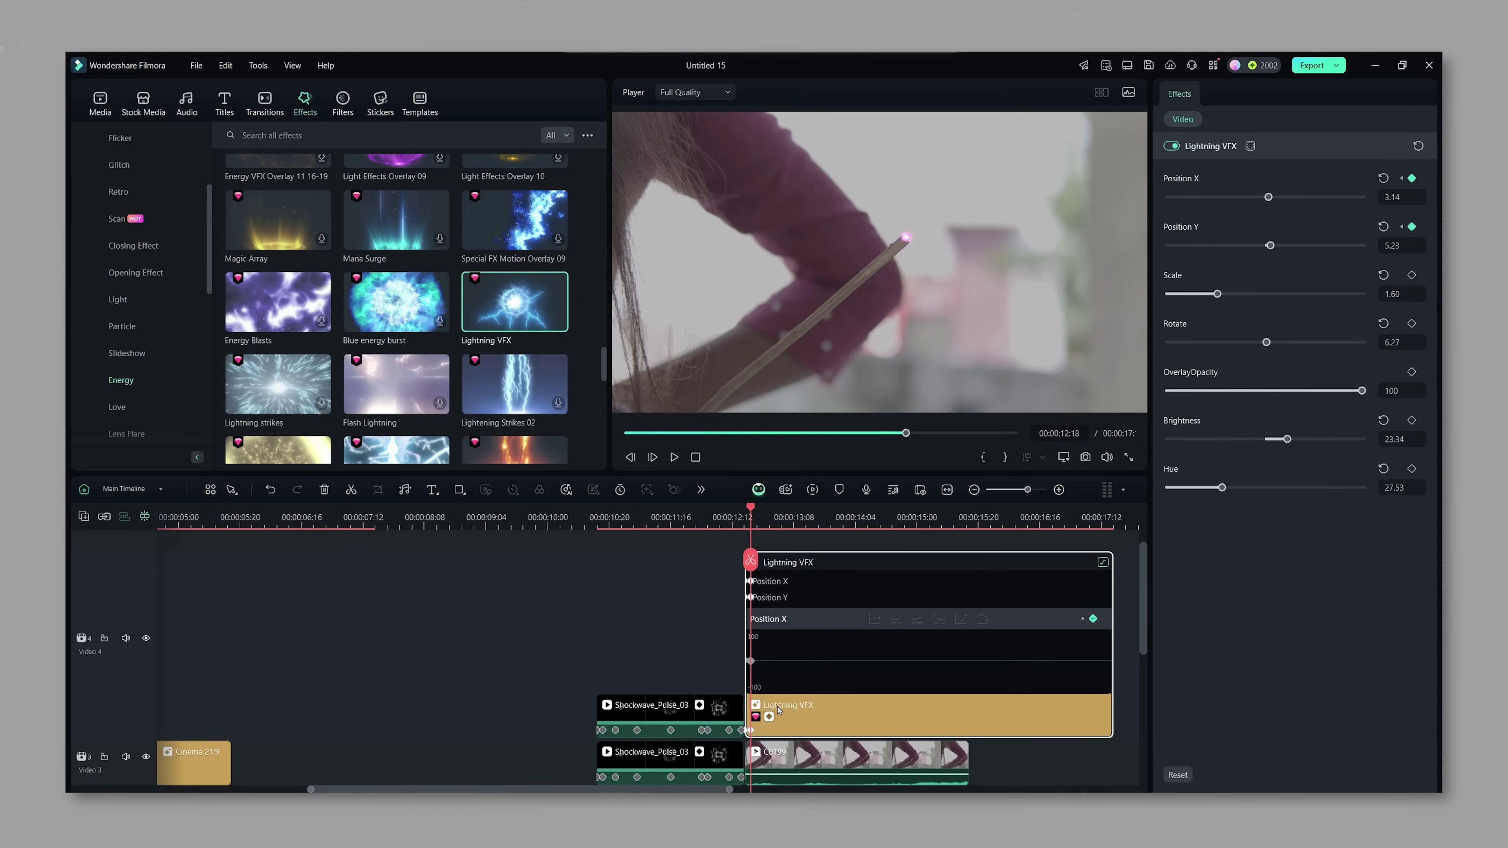
Add position keyframes through the clip so the lightning follows the wand tip, ending with X 6.62, Y 5.92 at 00:00:15:14
left_click(1054, 561)
key("space")
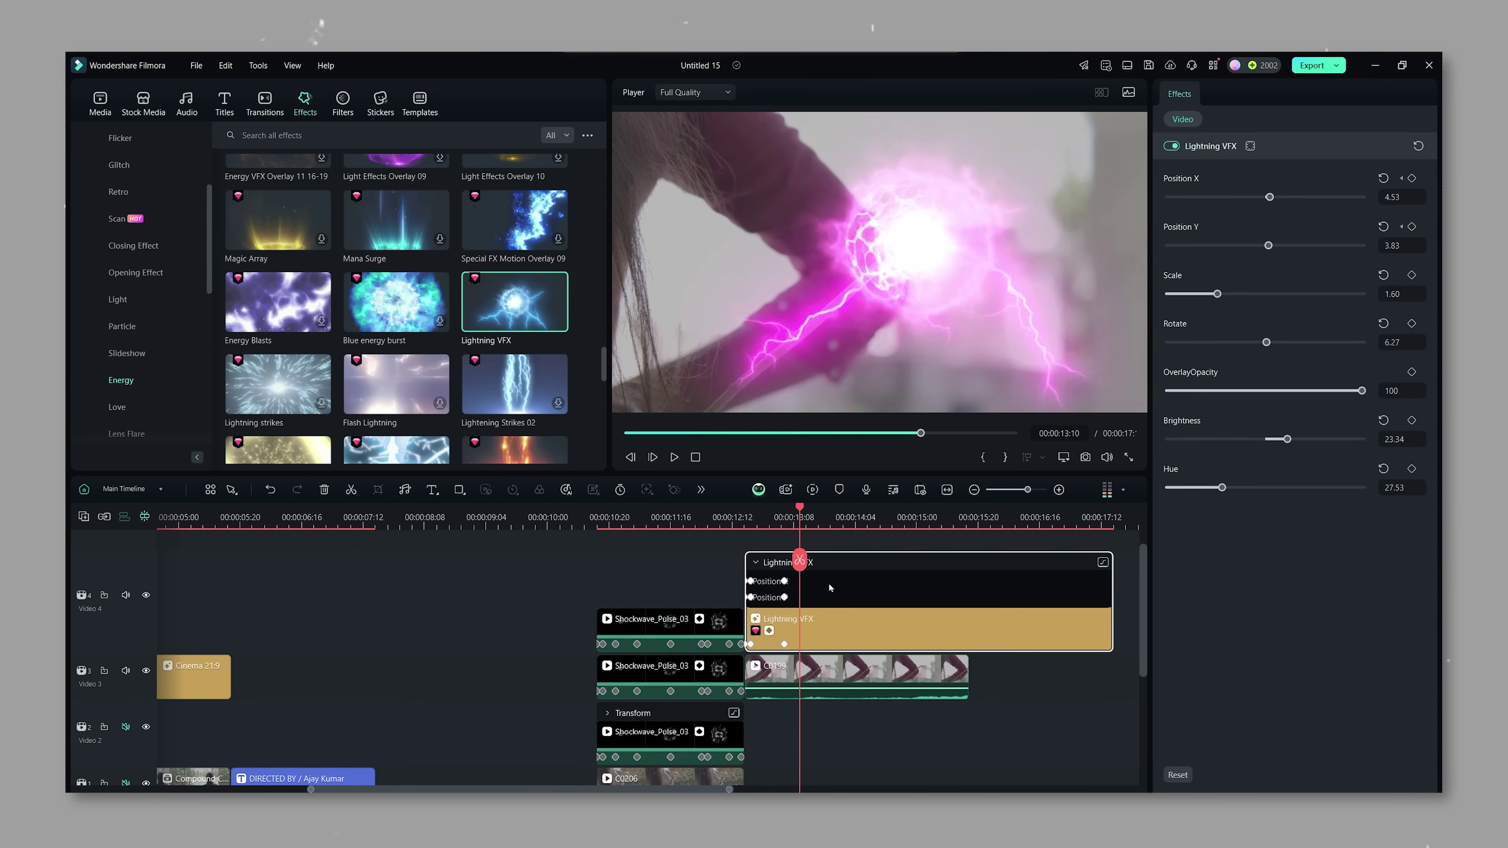
left_click_drag(1268, 196, 1264, 198)
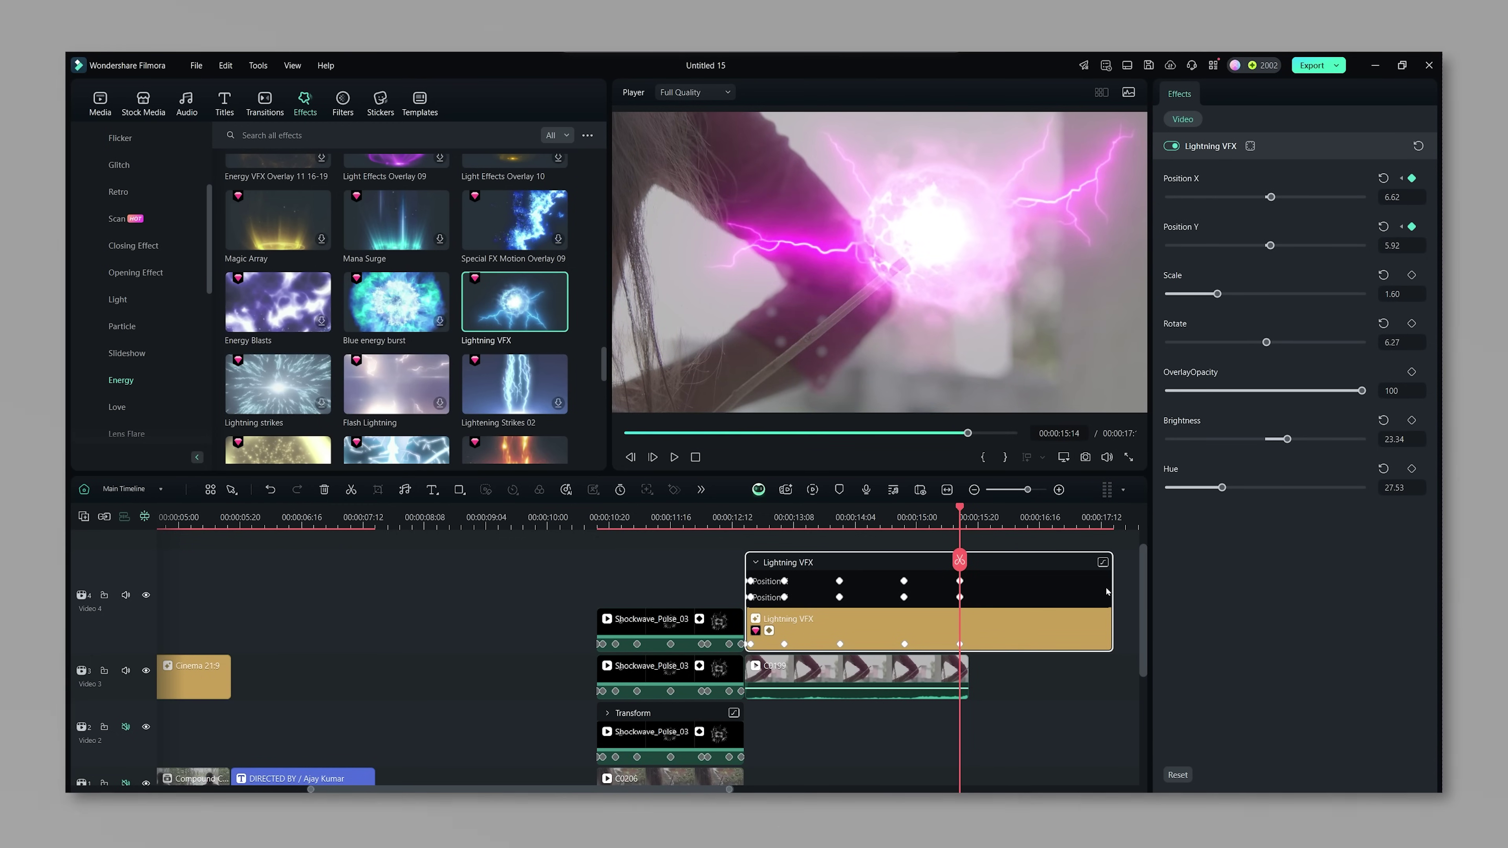
Shorten the Lightning VFX clip to the end of C0199 and play back the tracked lightning
left_click_drag(1106, 591, 968, 594)
left_click(748, 522)
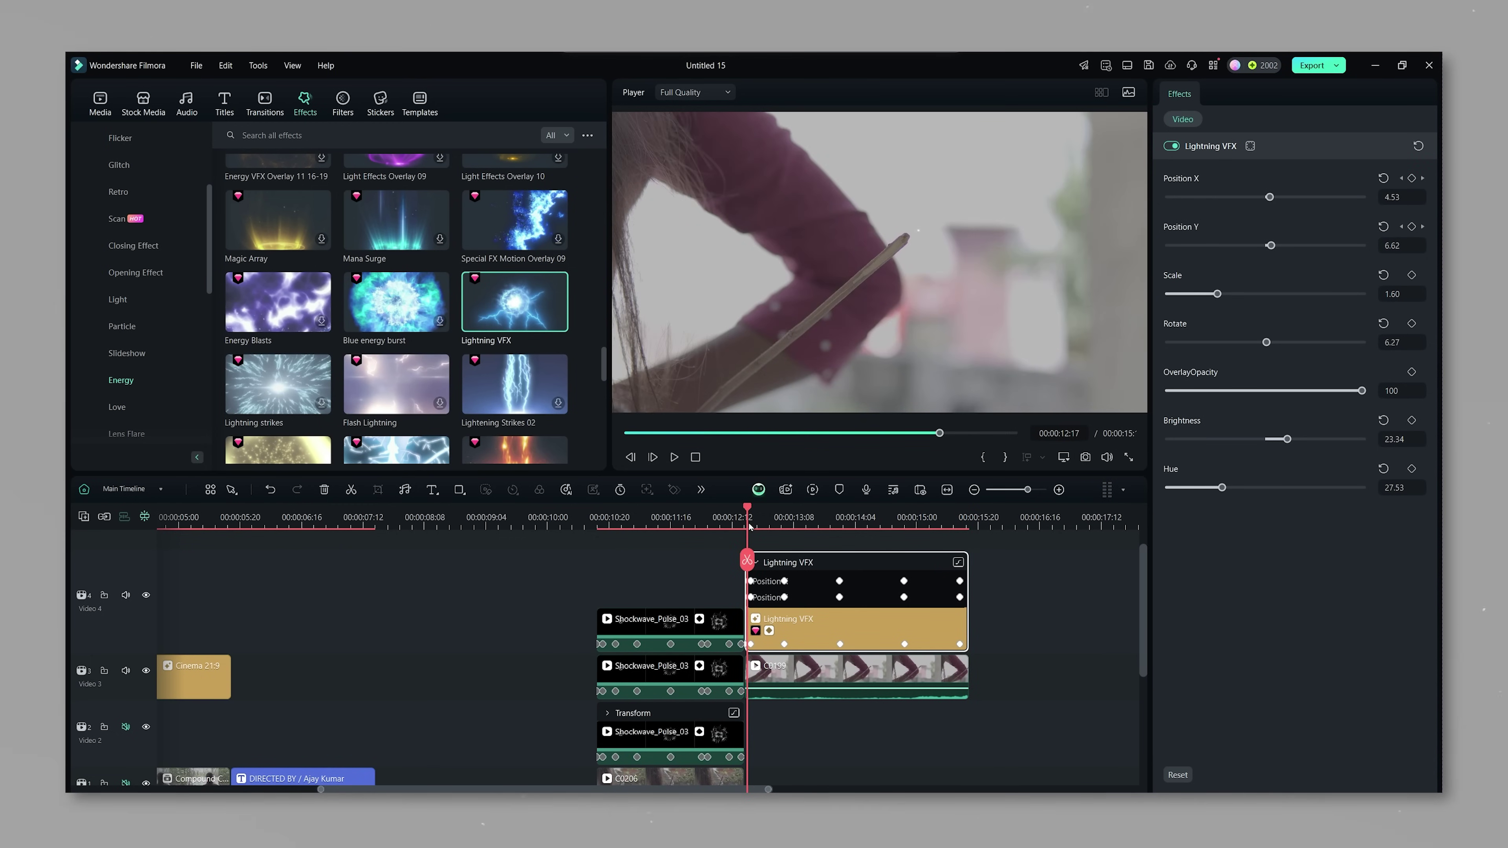
key("space")
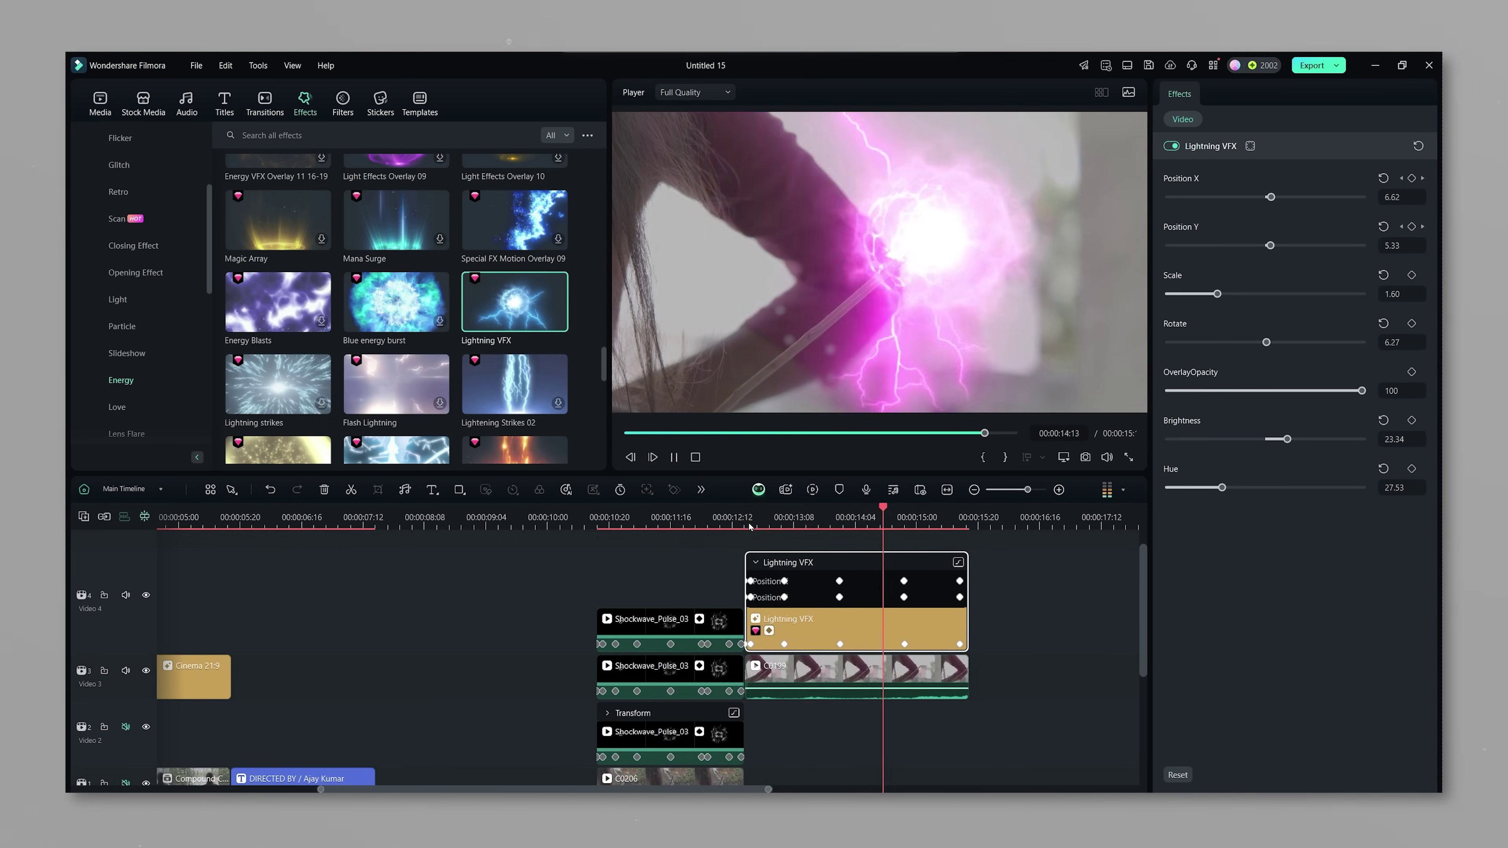
left_click(767, 516)
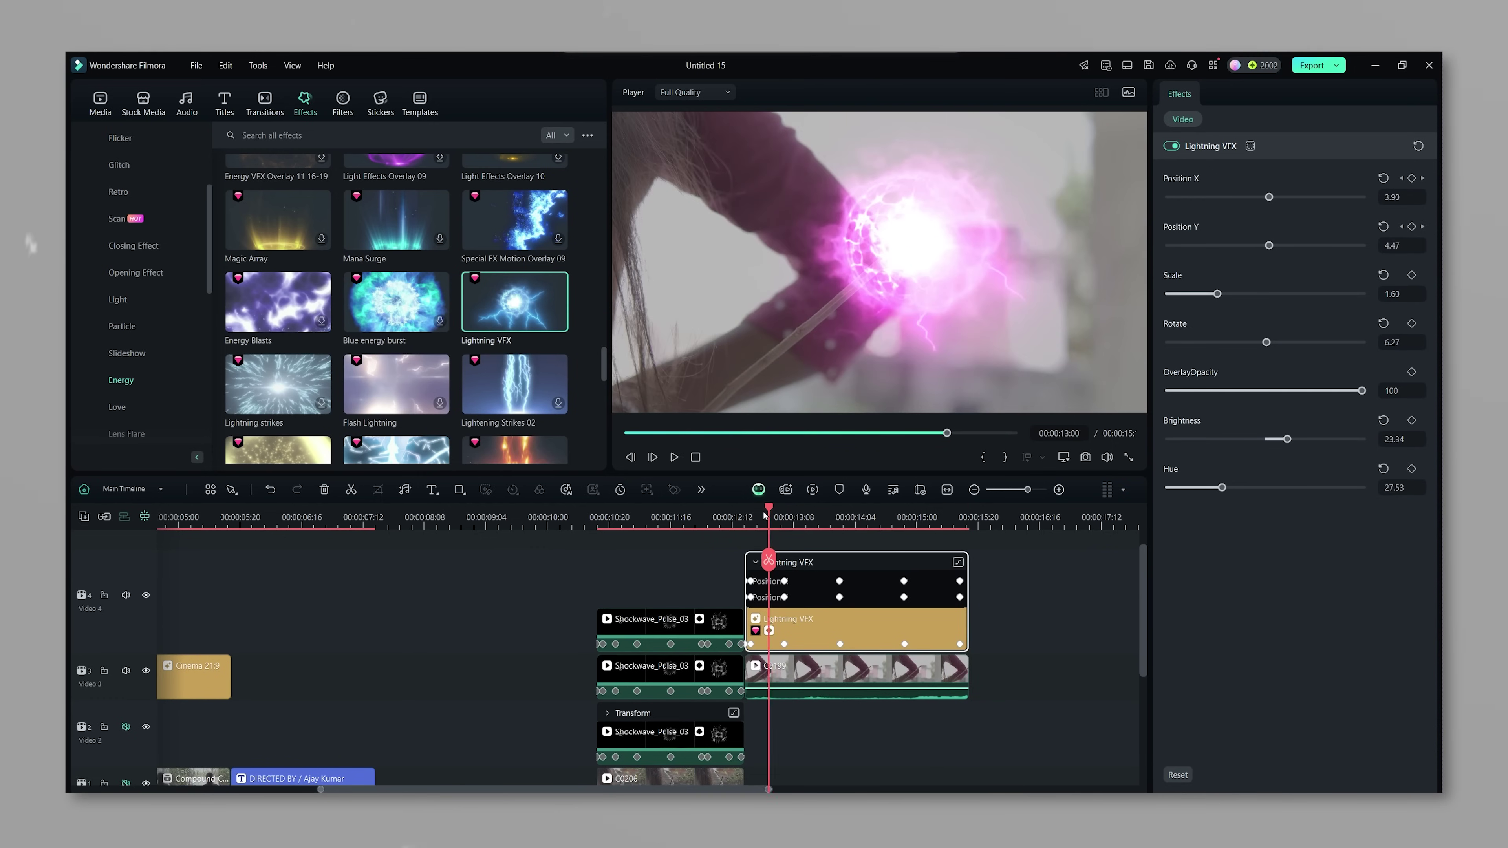
Move the lightning's third position keyframe earlier, to just before 00:00:13:17, and check the wand tip alignment
left_click_drag(765, 516, 821, 514)
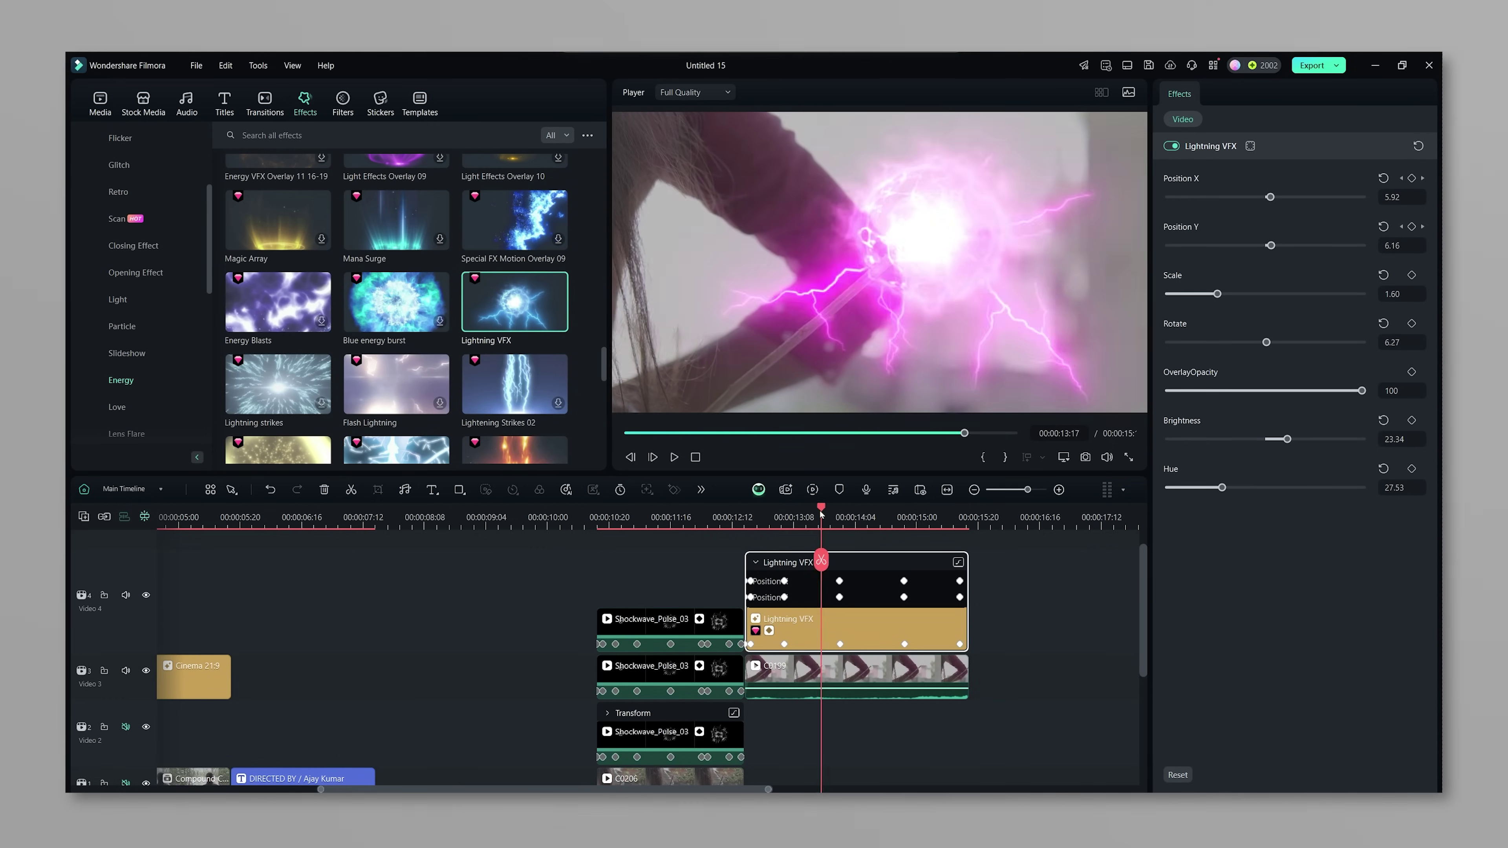
mouse_move(839, 597)
left_mouse_down()
mouse_move(753, 597)
mouse_move(956, 596)
mouse_move(827, 598)
left_mouse_up()
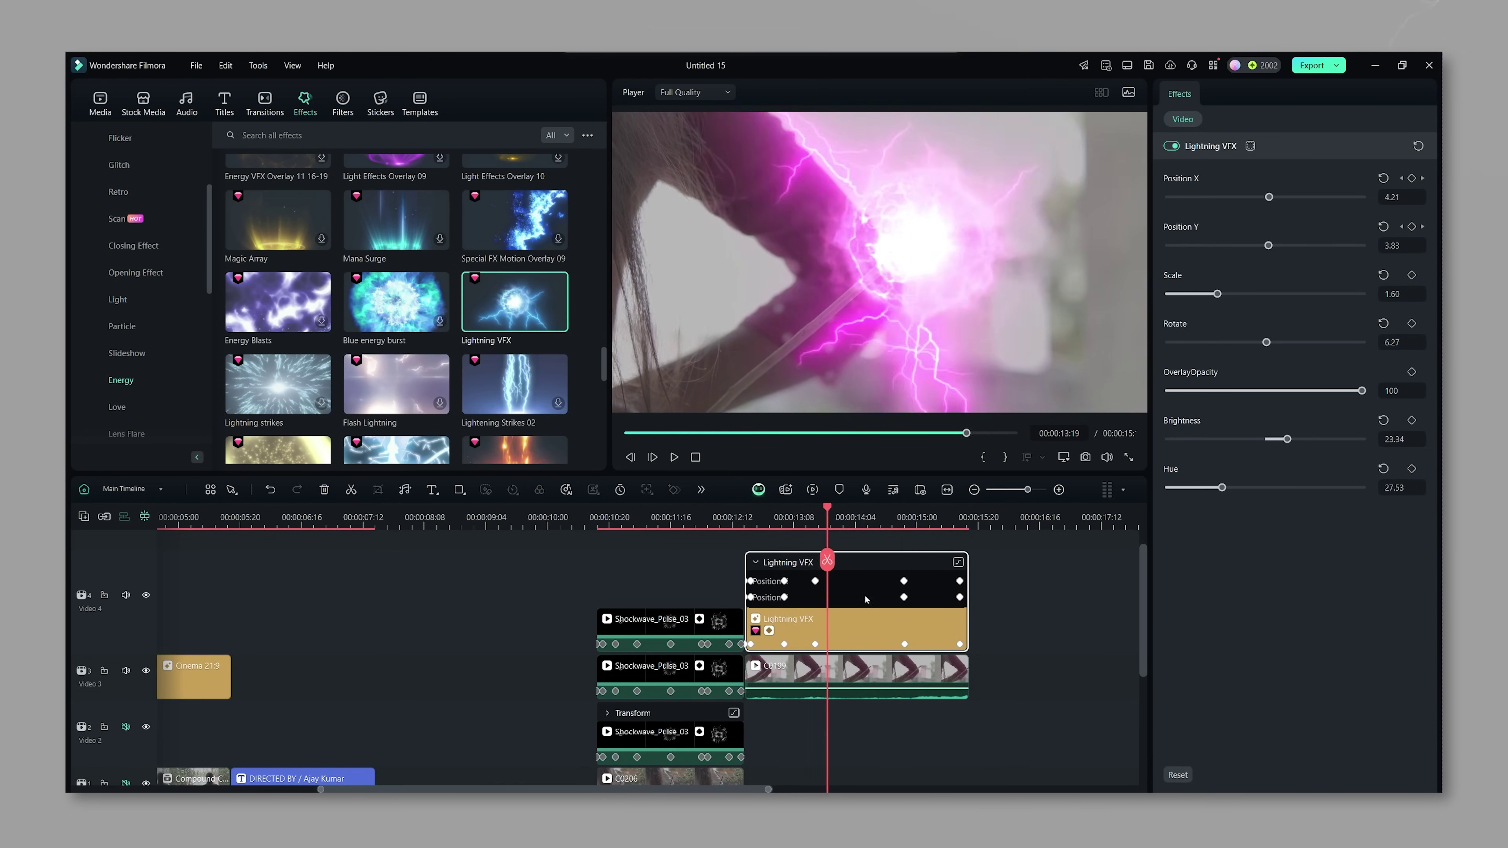
key("Left")
Combine the Lightning VFX effect and clip C0199 into a compound clip named Compound Clip 3
left_click(867, 677)
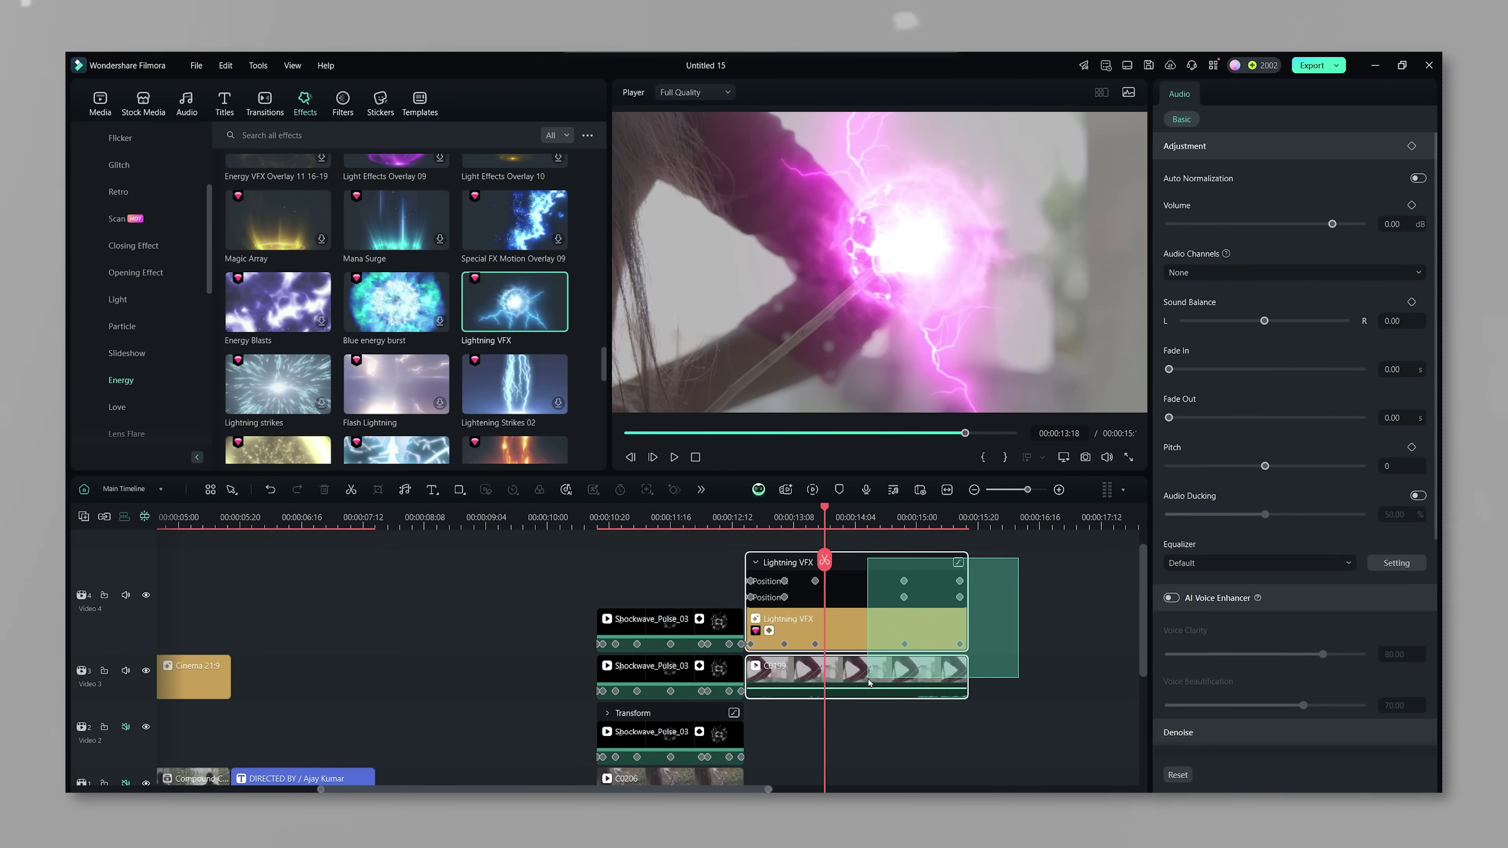
right_click(867, 677)
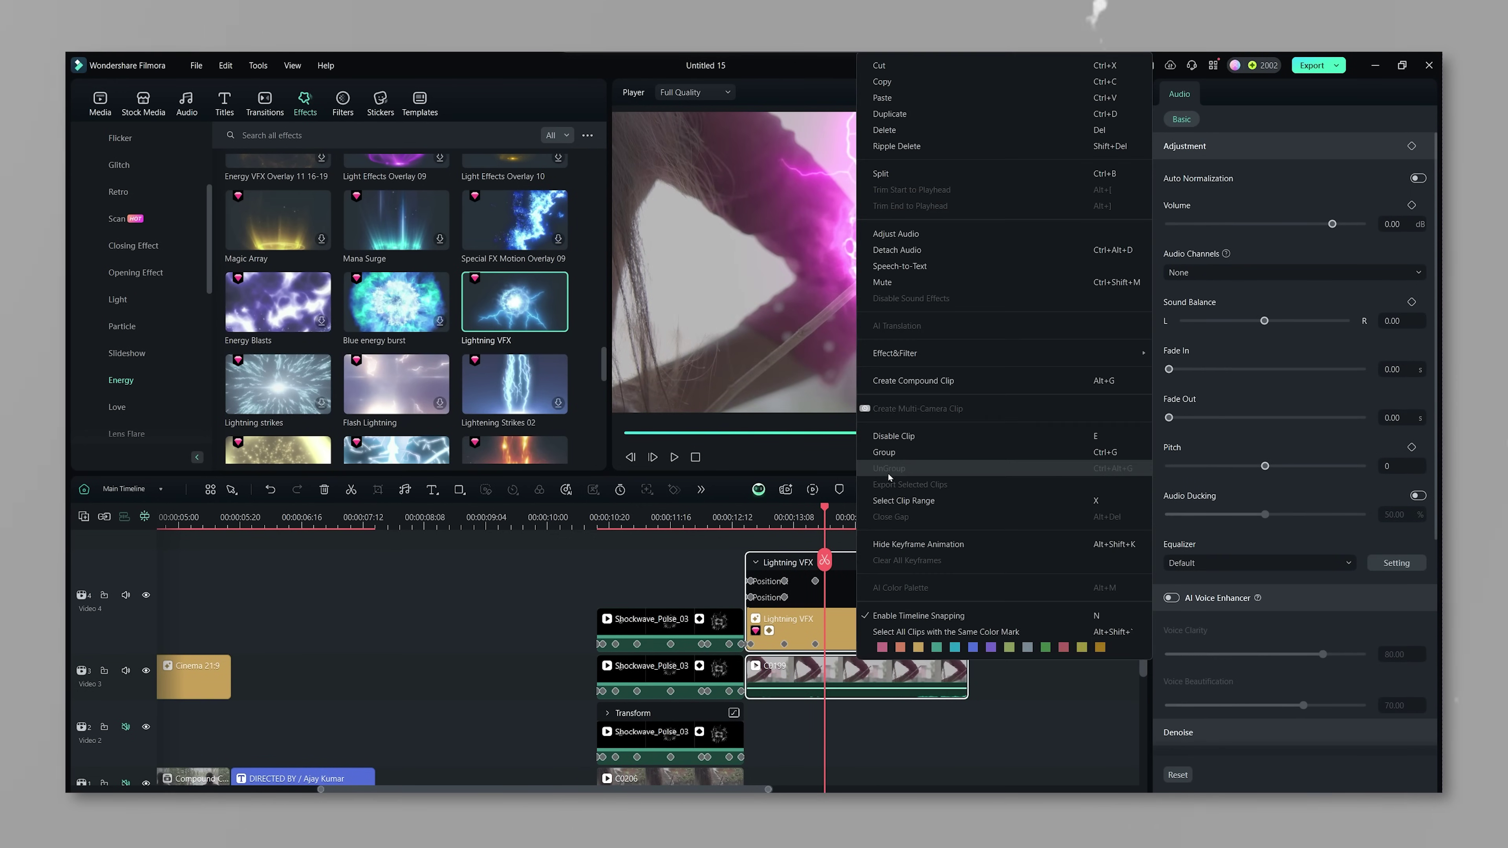
left_click(913, 380)
left_click(821, 442)
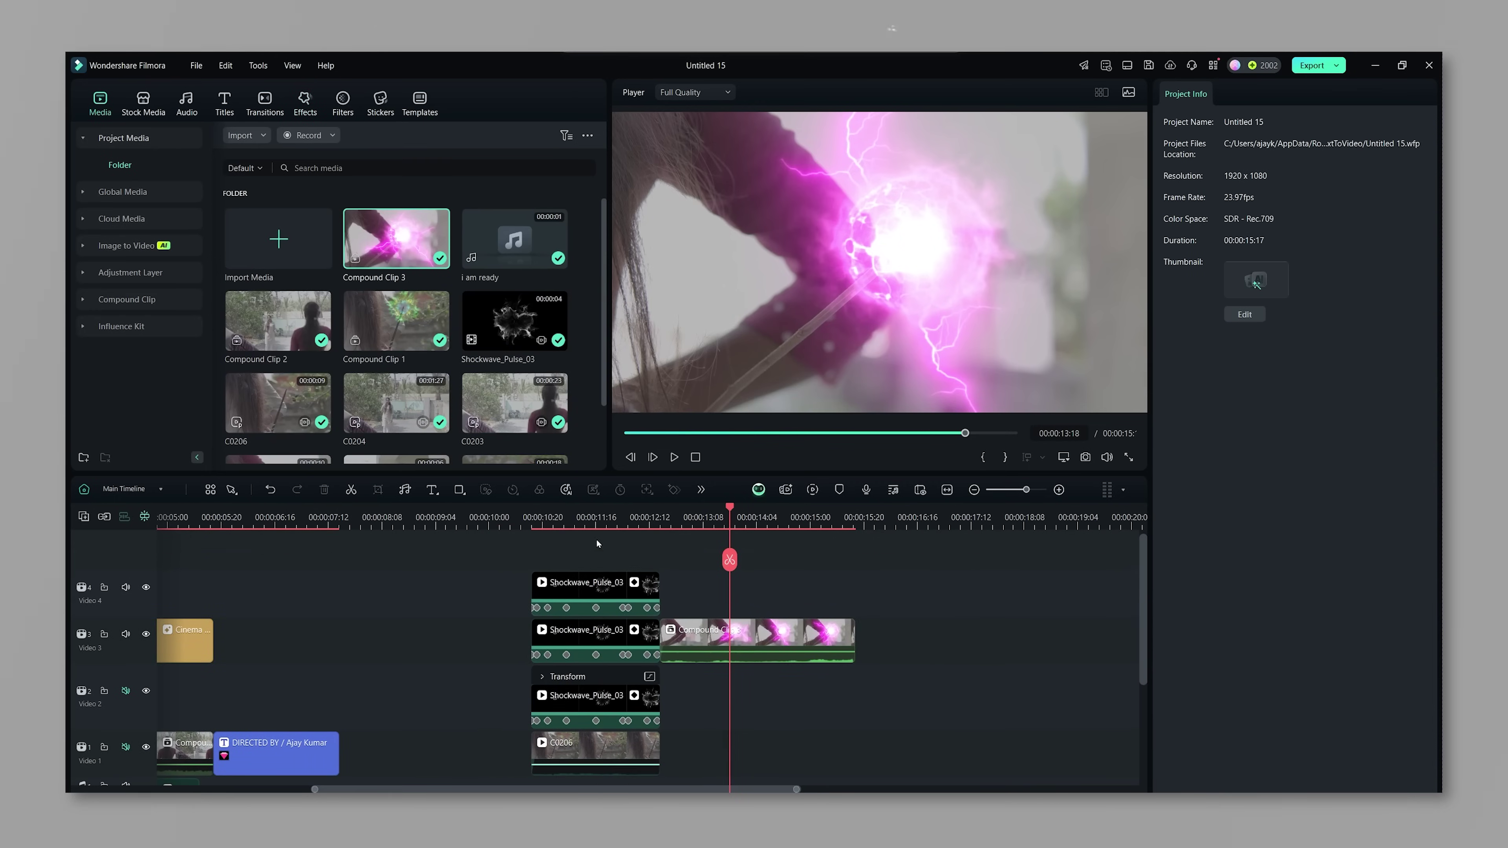
Combine the three shockwave layers and clip C0206 into a compound clip named Compound Clip 4
left_click_drag(499, 579, 590, 764)
key("alt+g")
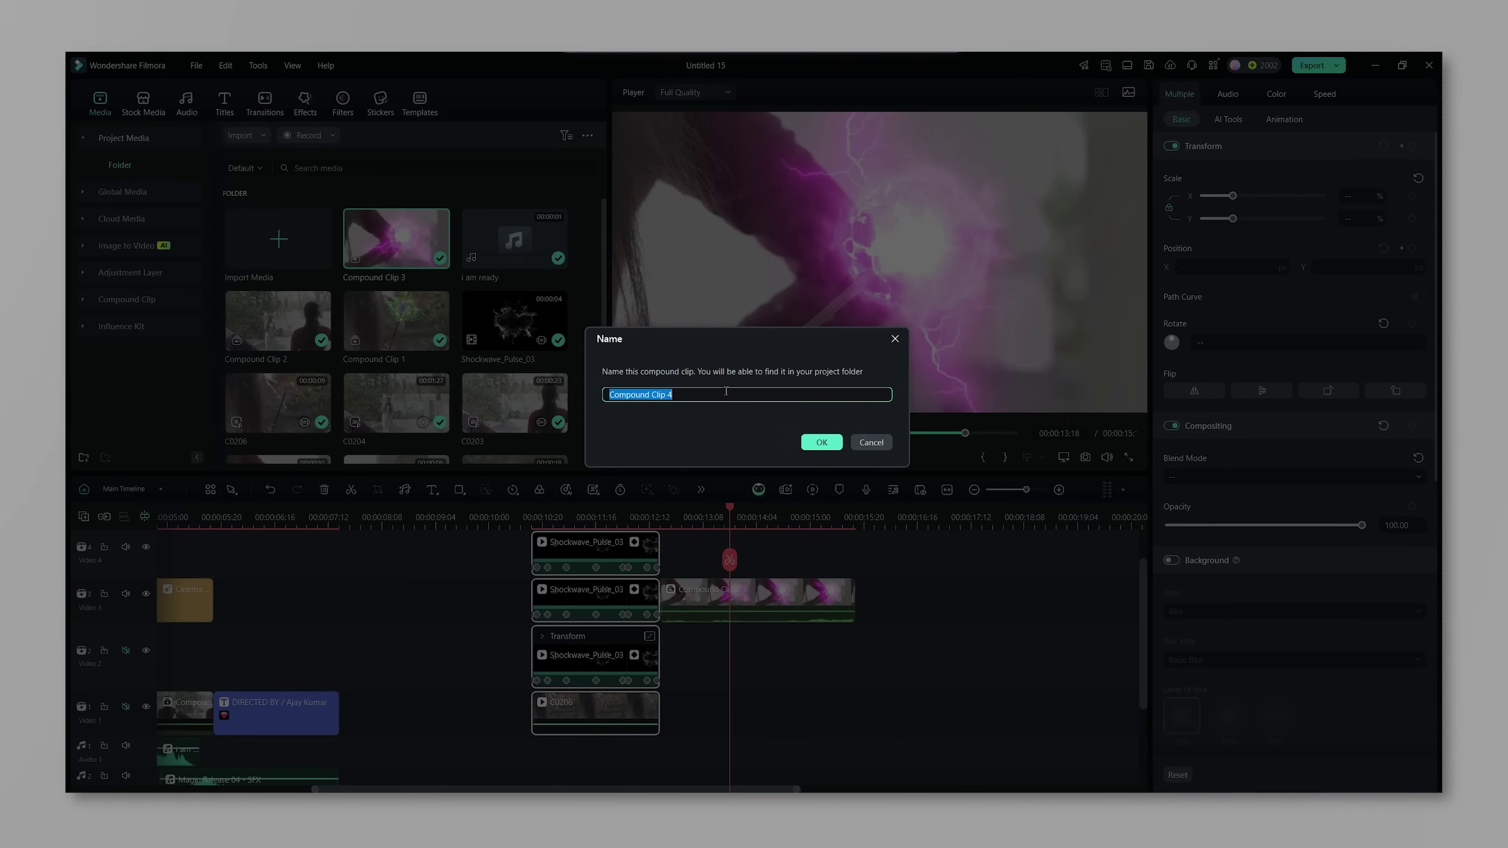
key("Return")
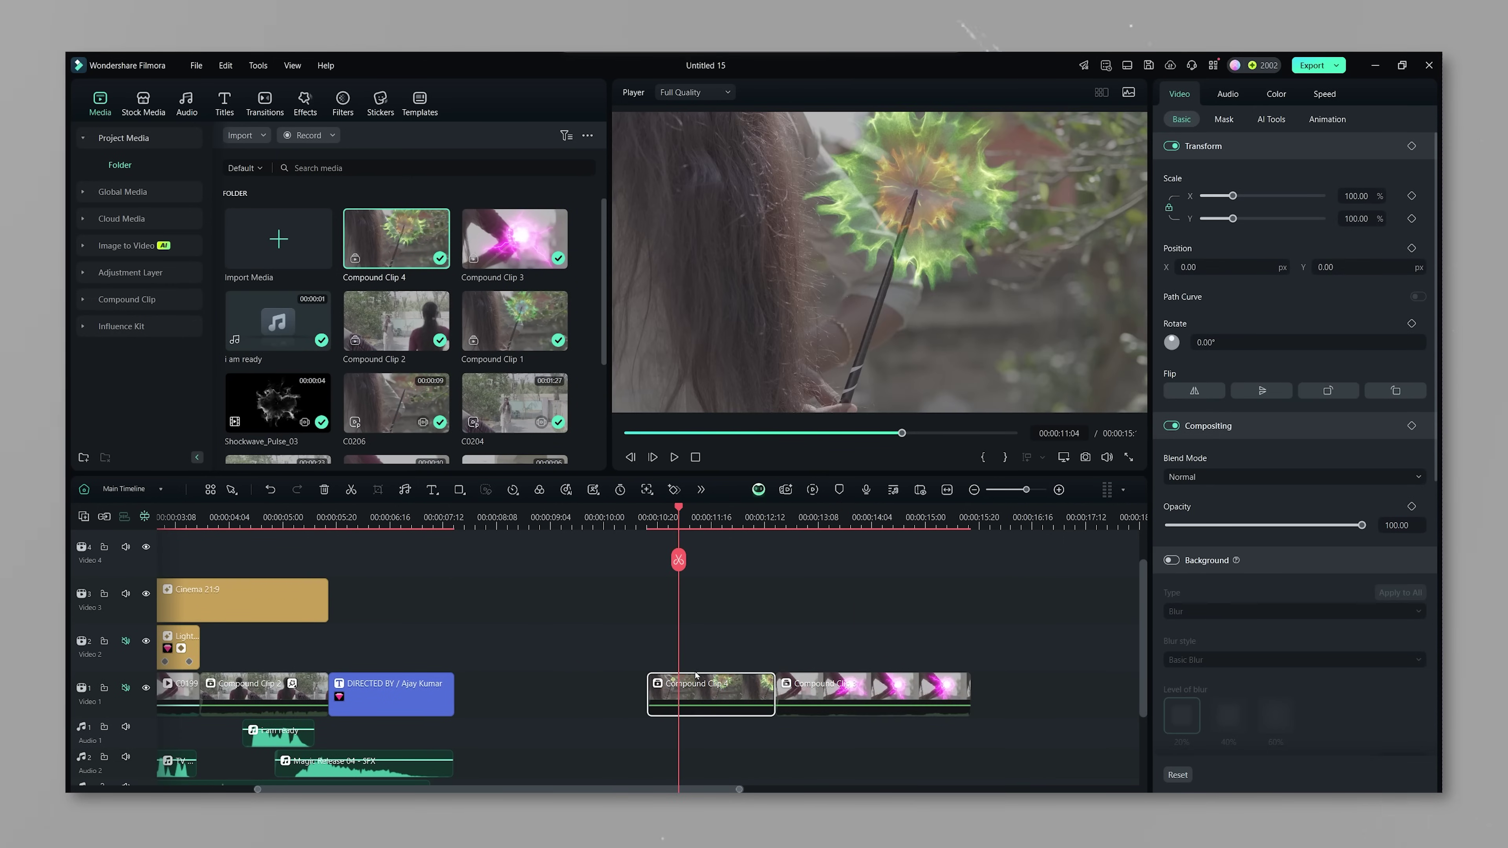
left_click(733, 632)
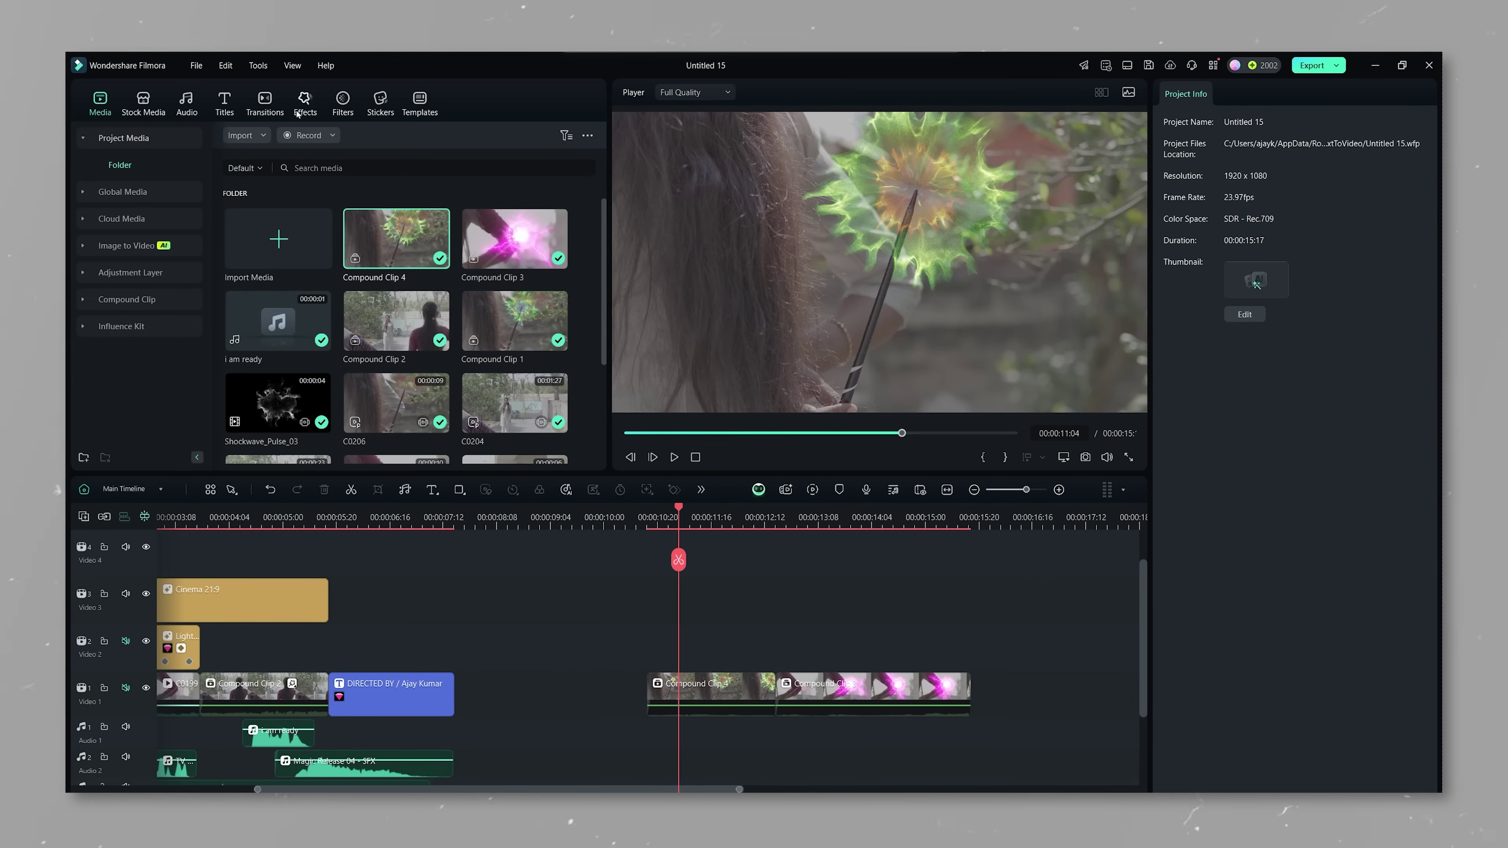
Add the Cinema 21:9 border effect on Video 2 so that it covers both Compound Clip 4 and Compound Clip 3
left_click(305, 101)
left_click(138, 280)
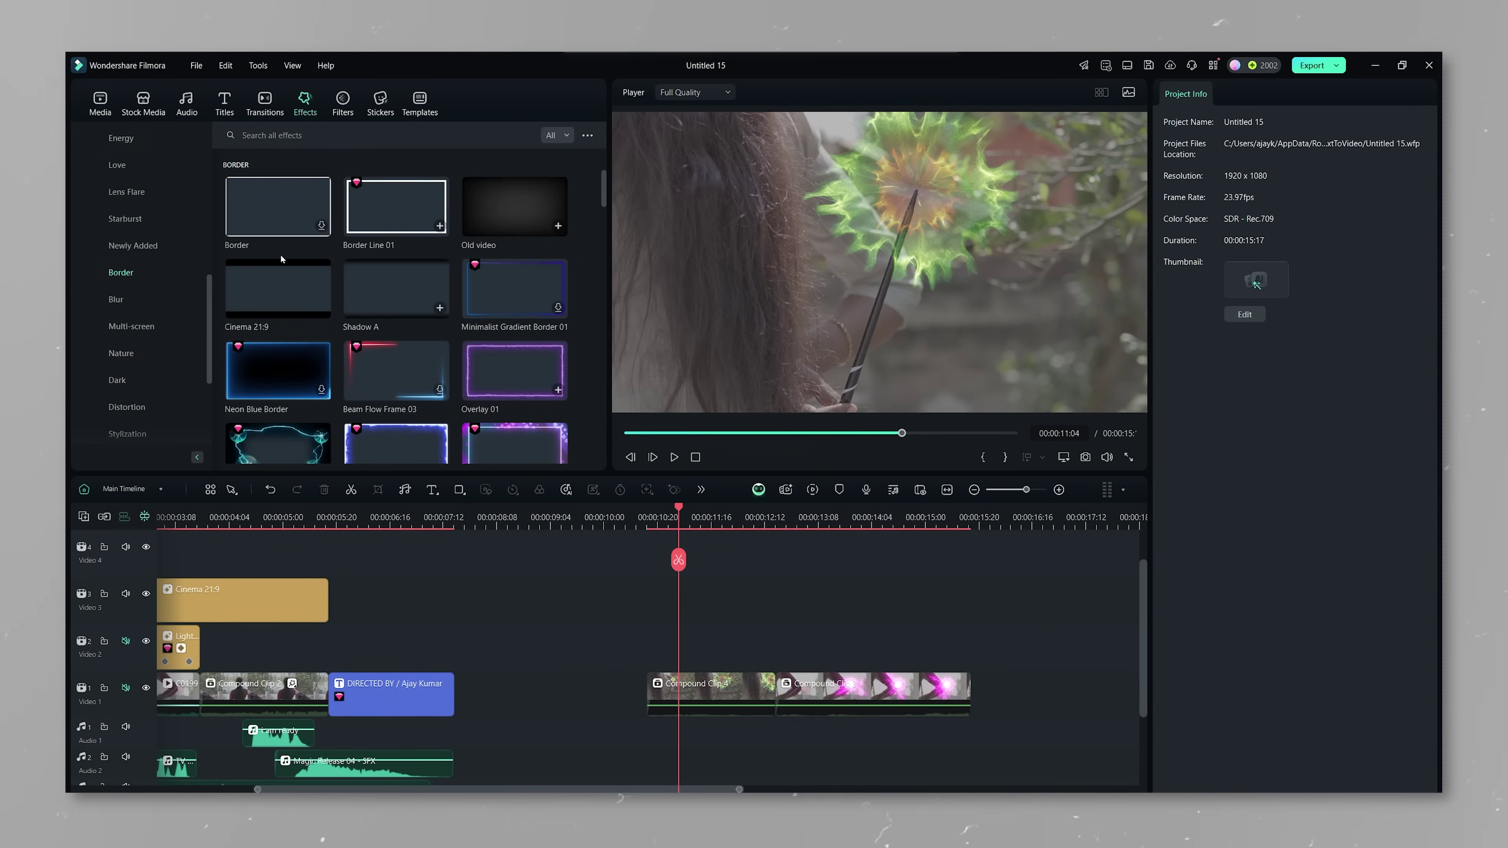
left_click_drag(278, 288, 650, 652)
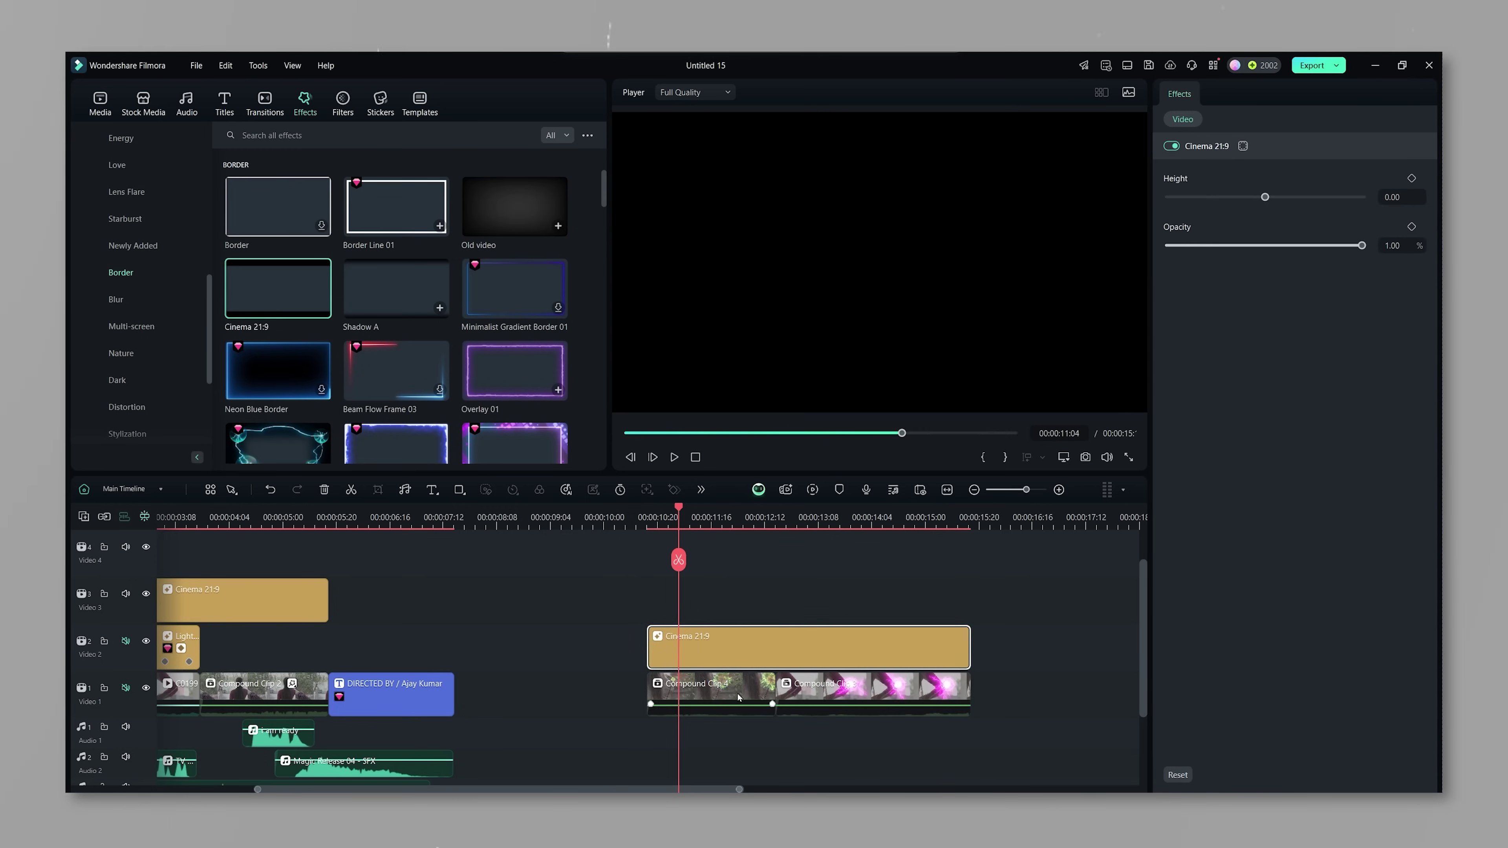
Set the vertical position of Compound Clip 4 to -113 px and check the letterbox framing of both compound clips
left_click(738, 698)
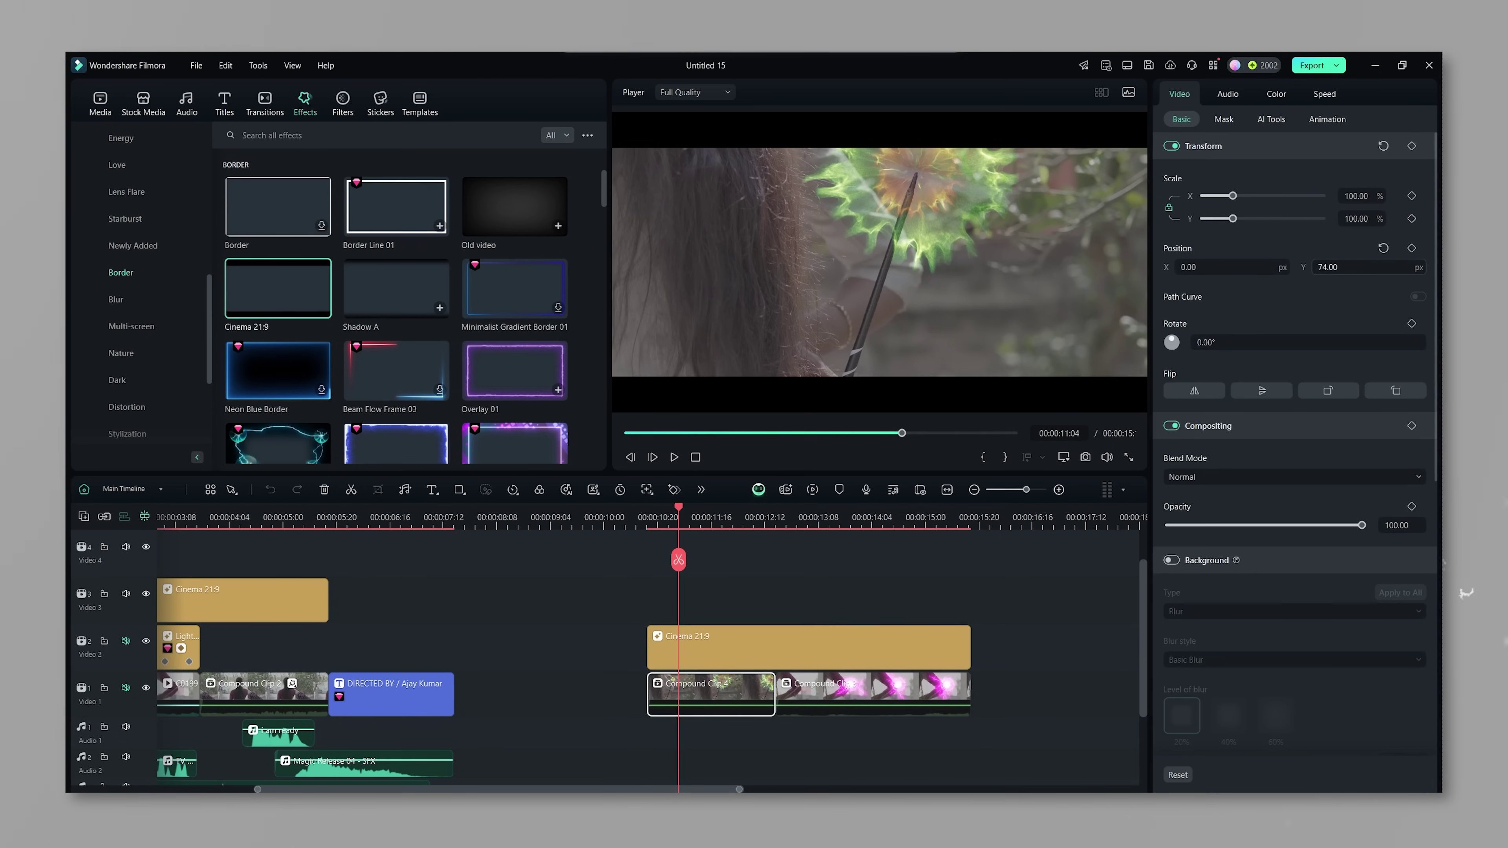
left_click_drag(1348, 267, 1324, 268)
left_click(807, 518)
left_click(852, 701)
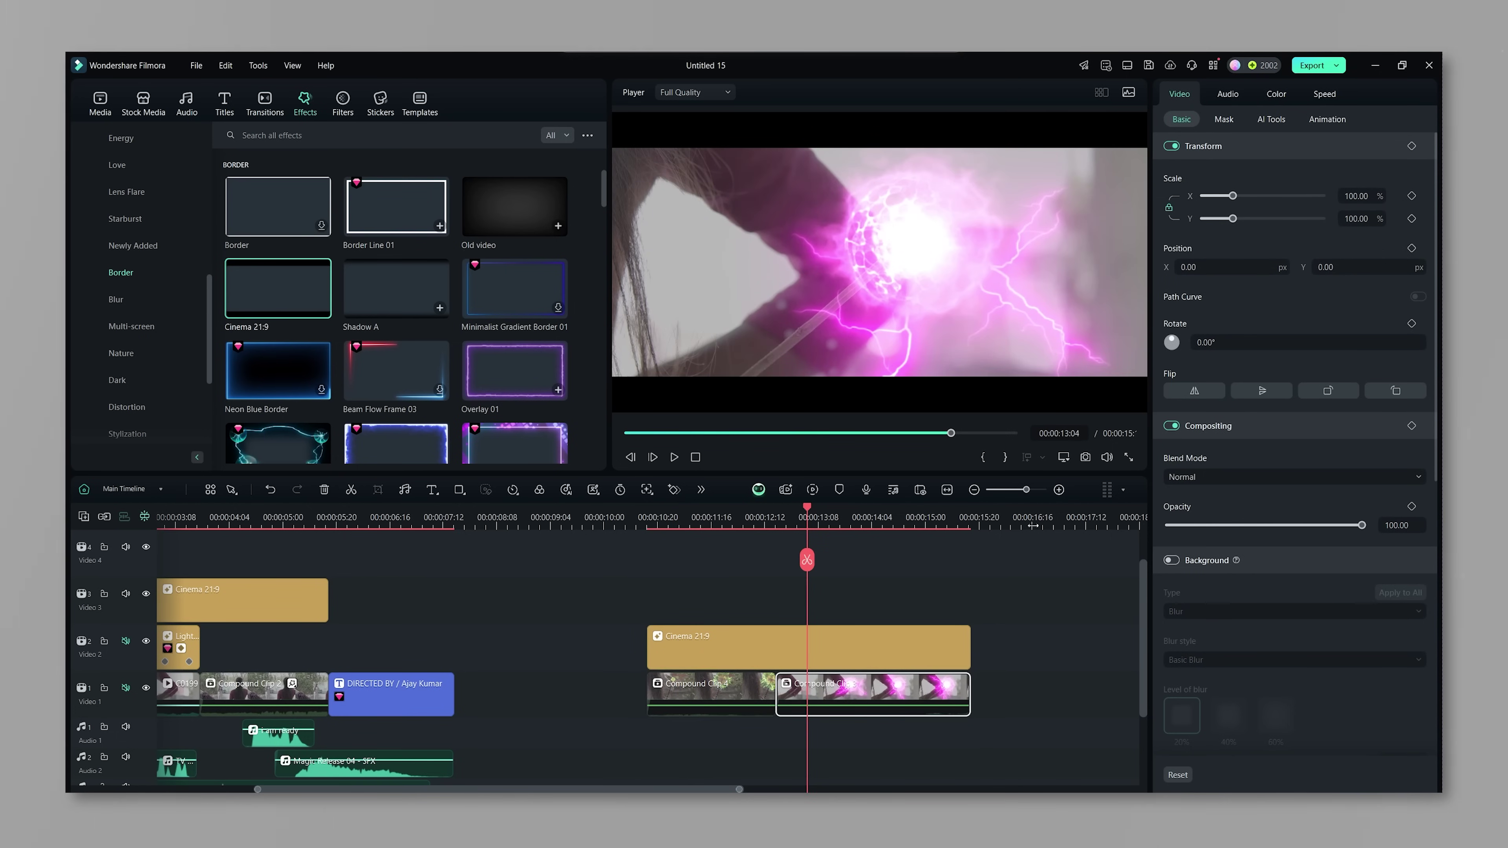
left_click(713, 694)
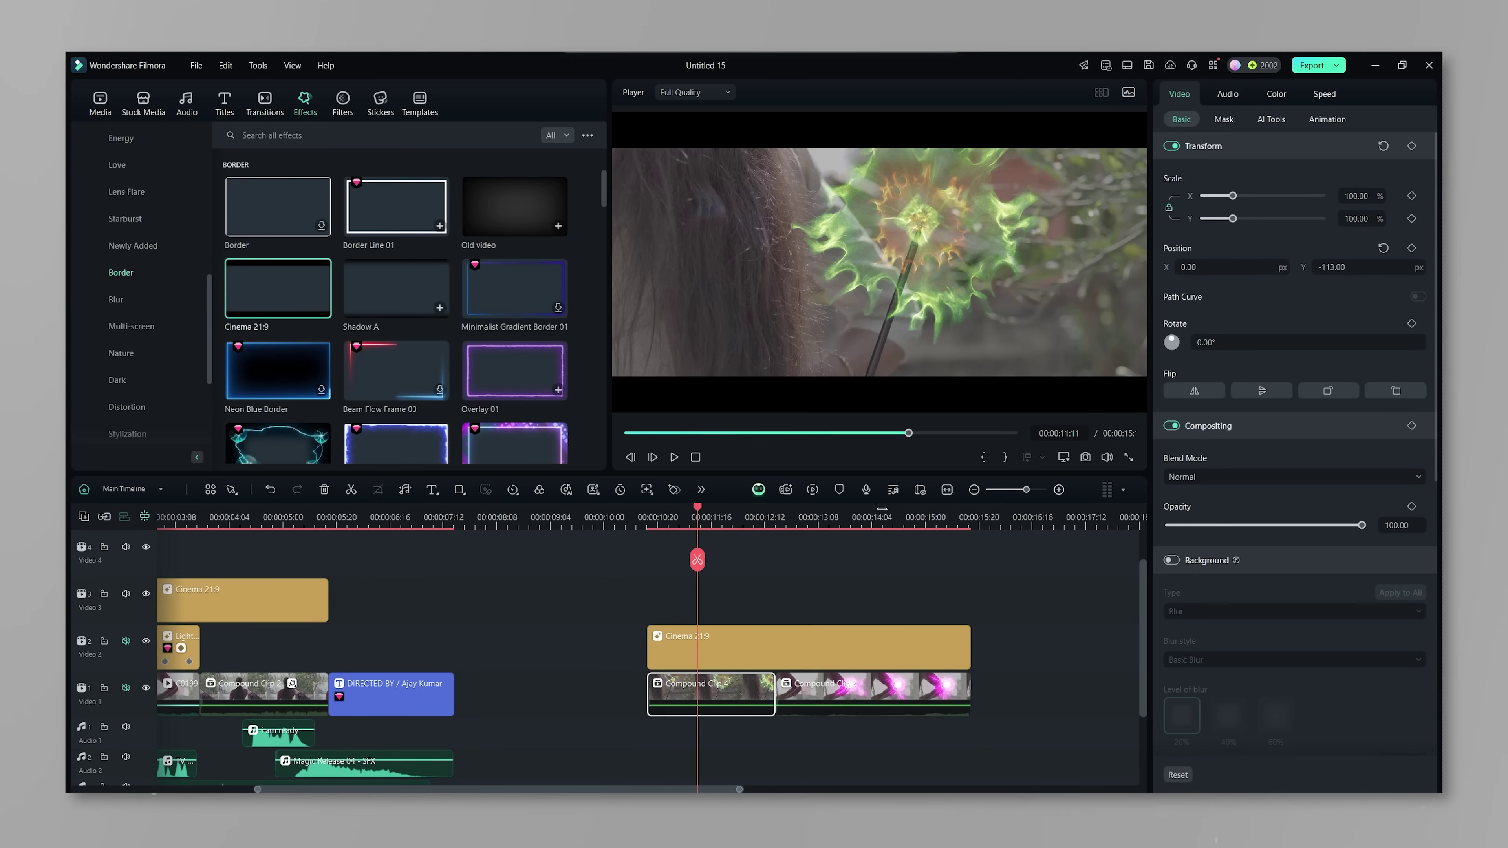
Apply the basic filter Conetrast 02 to Compound Clip 4 and Compound Clip 3 and preview the graded clips
left_click(342, 102)
scroll(392, 356, "down", 4)
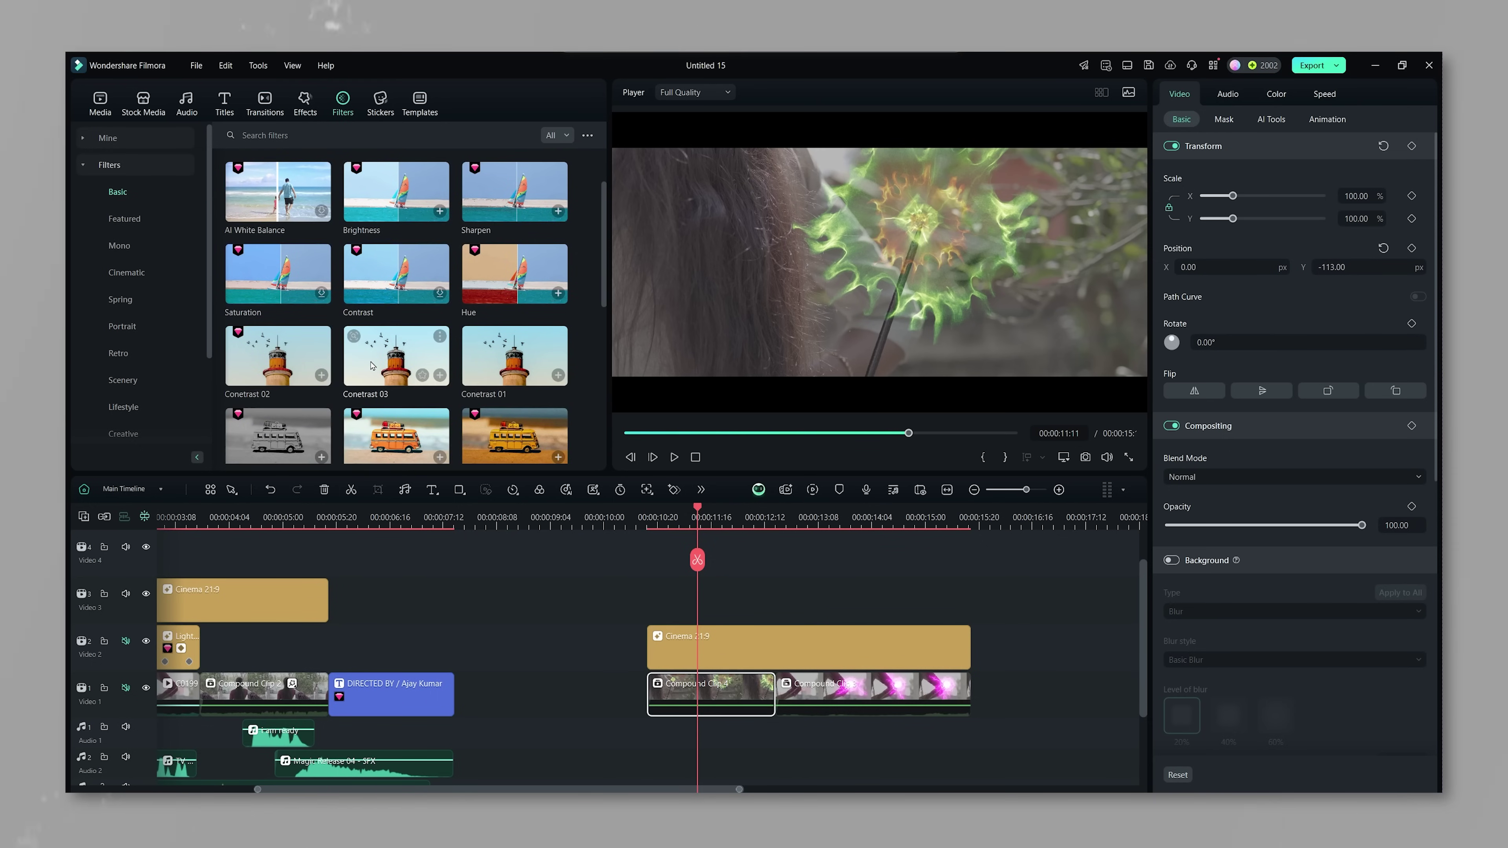
left_click(855, 710)
key("space")
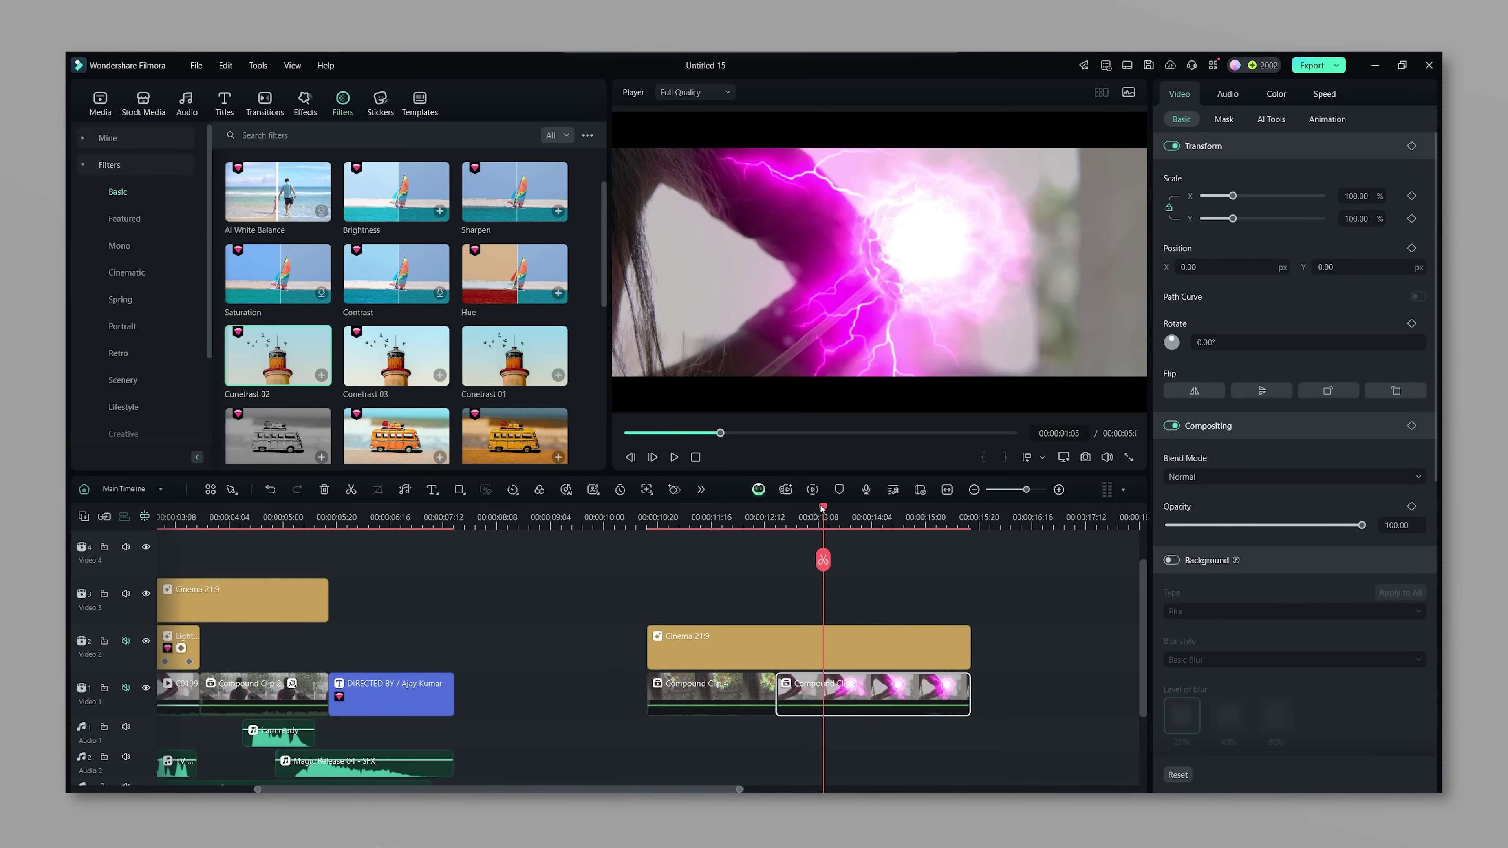
left_click_drag(822, 507, 703, 579)
left_click(695, 692)
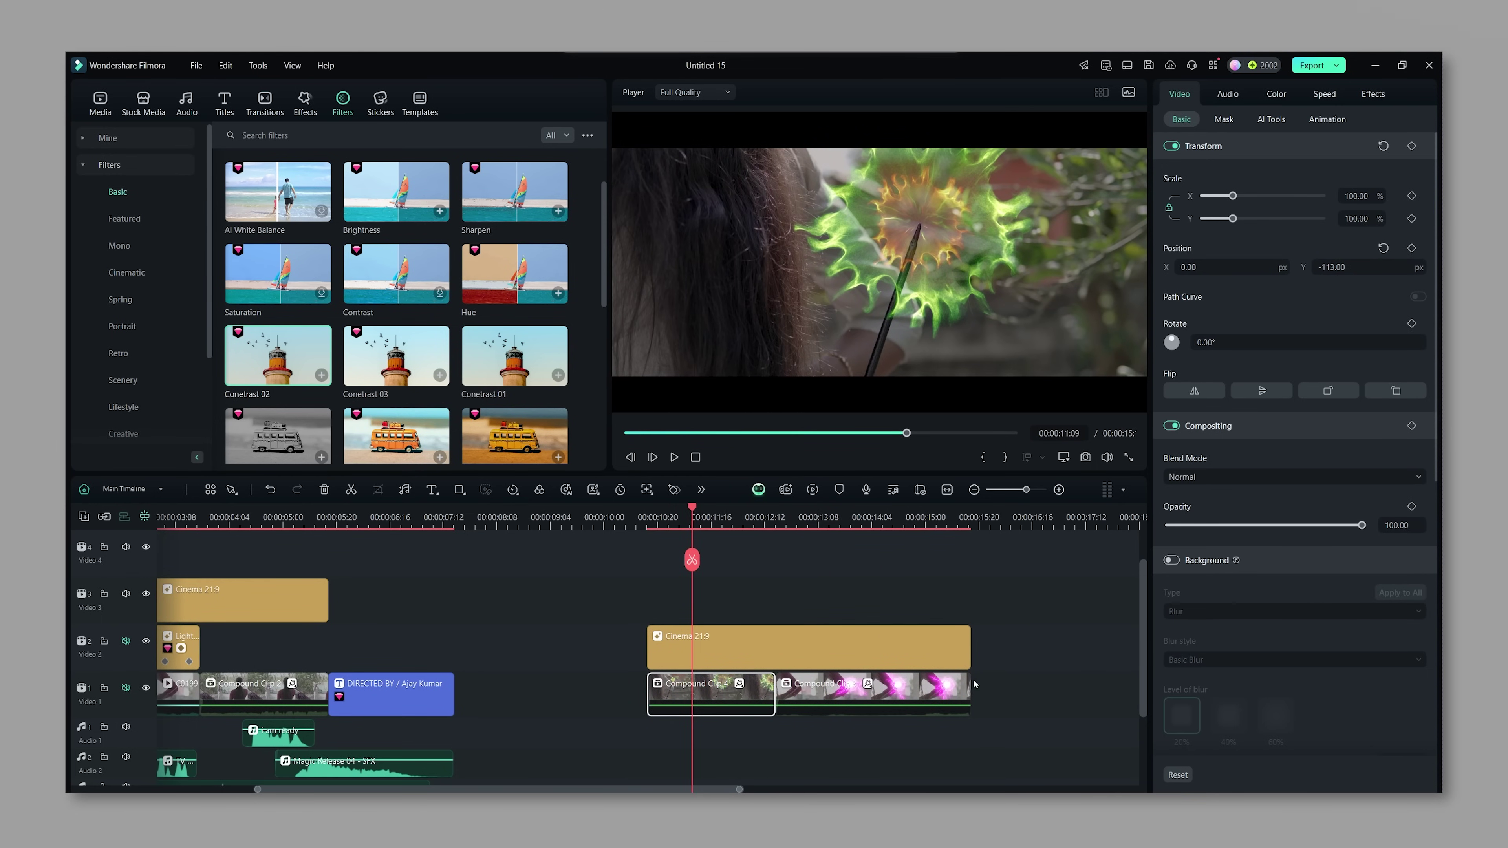
Check which sound lies under the first shot of the finished edit and browse the Glitch sound effects
left_click_drag(522, 789, 425, 788)
left_click(248, 734)
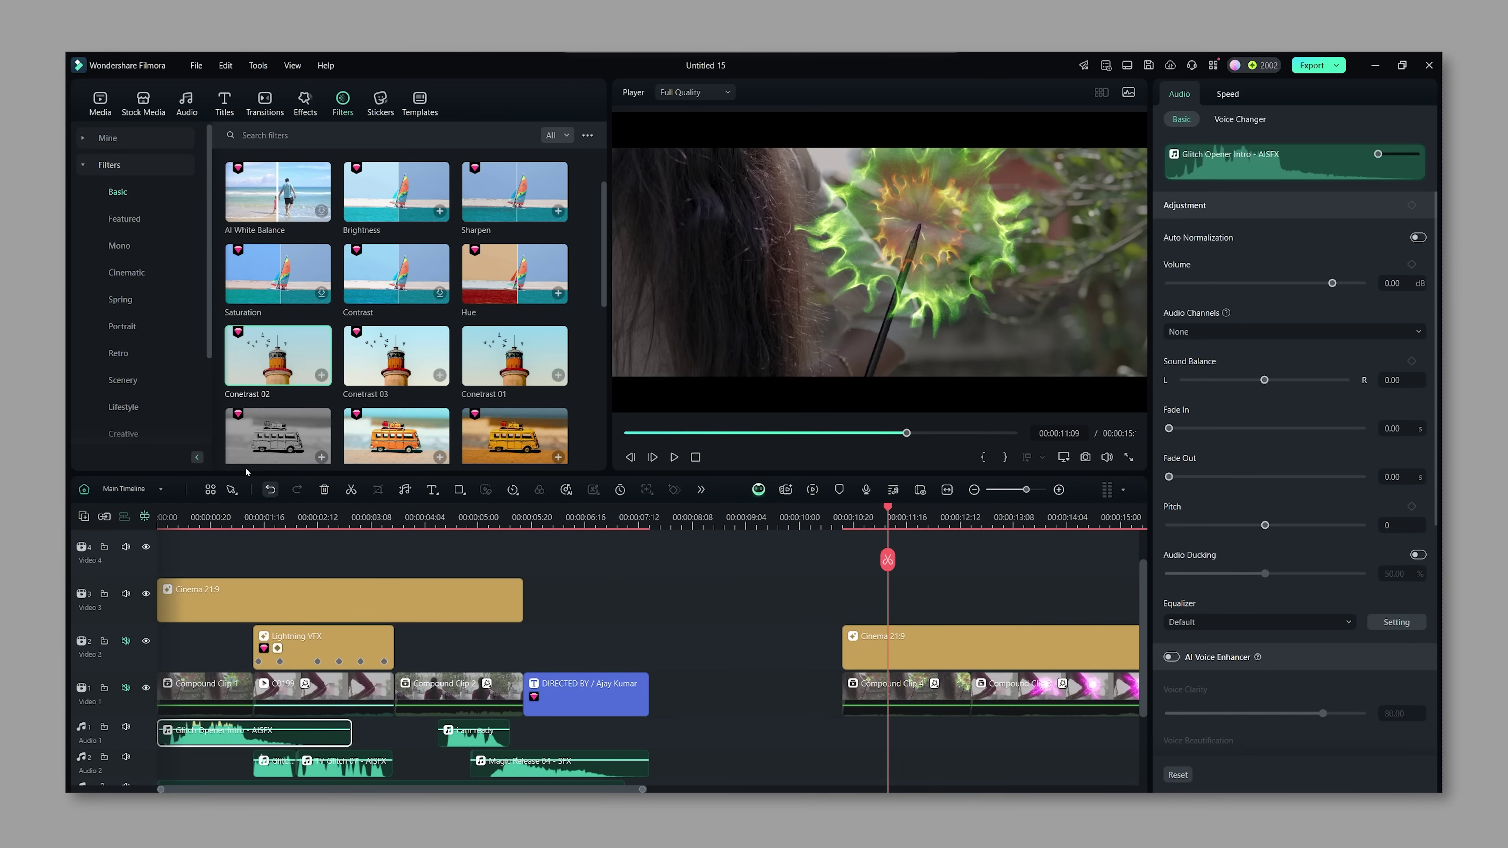
left_click(198, 102)
left_click(135, 276)
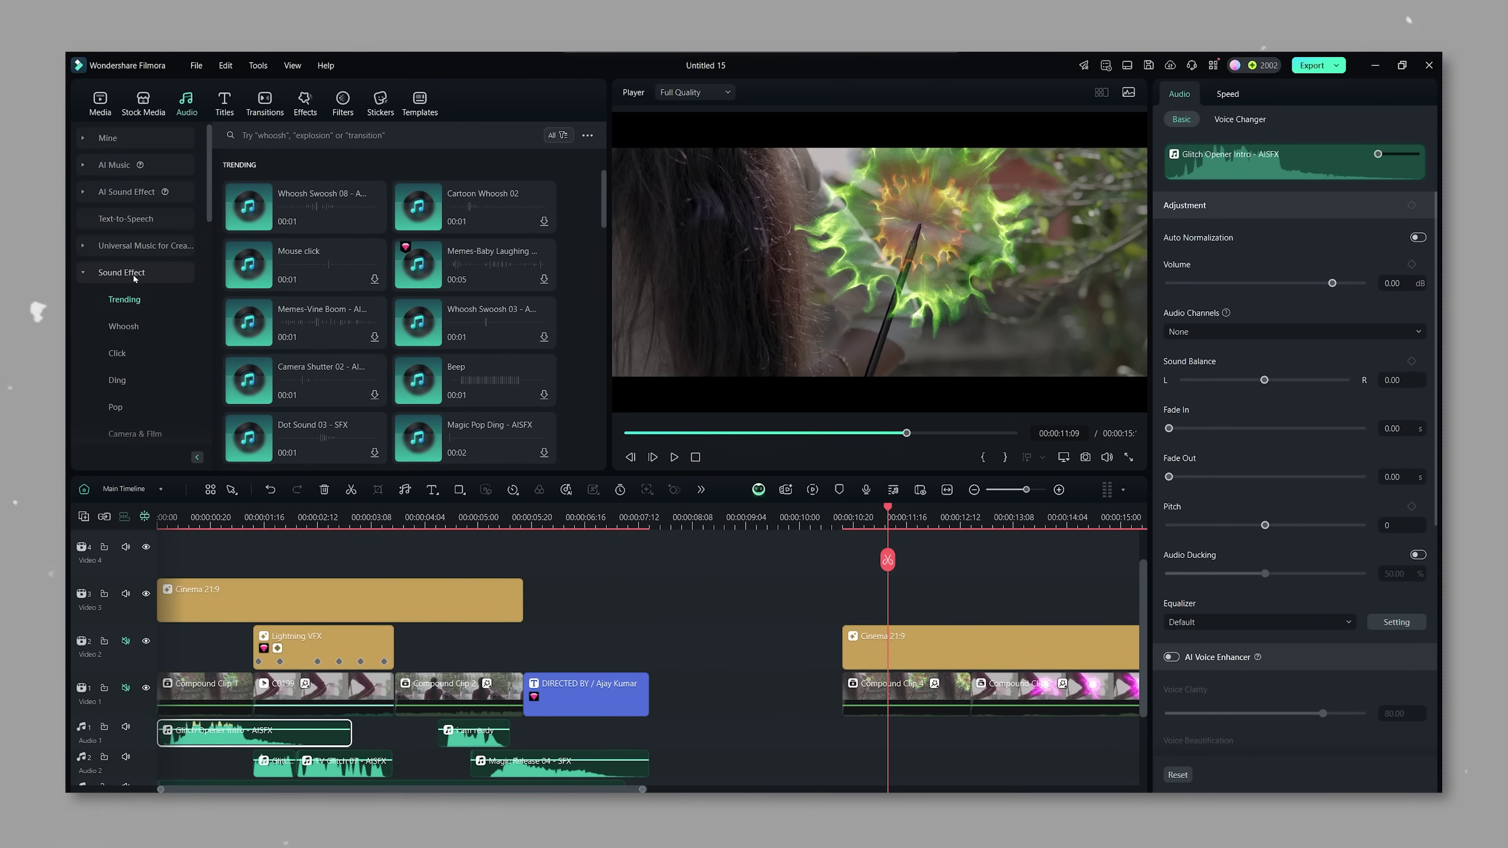
scroll(332, 326, "down", 2)
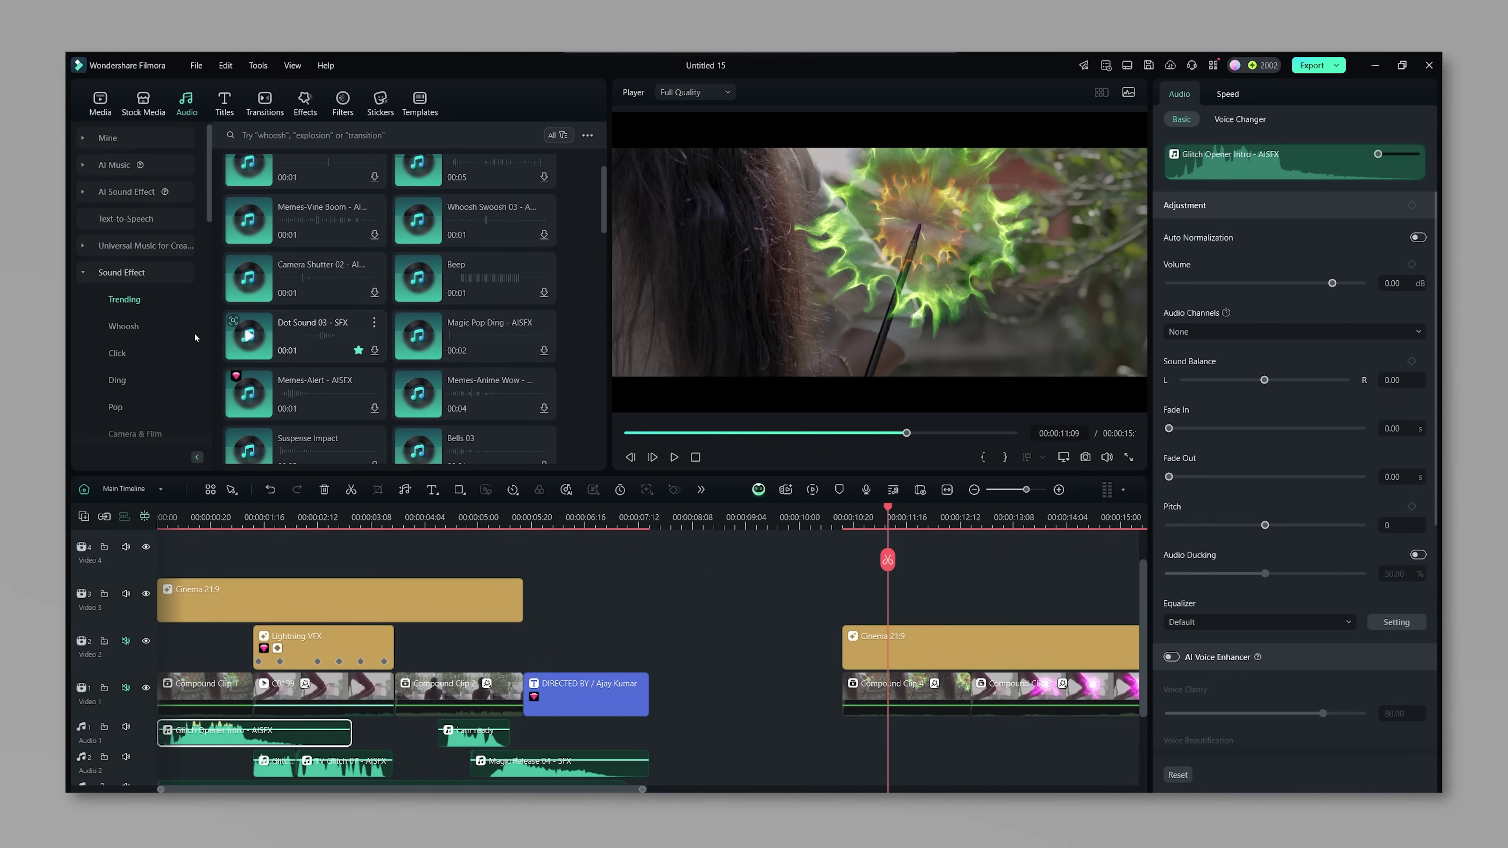
scroll(148, 383, "down", 3)
left_click(126, 355)
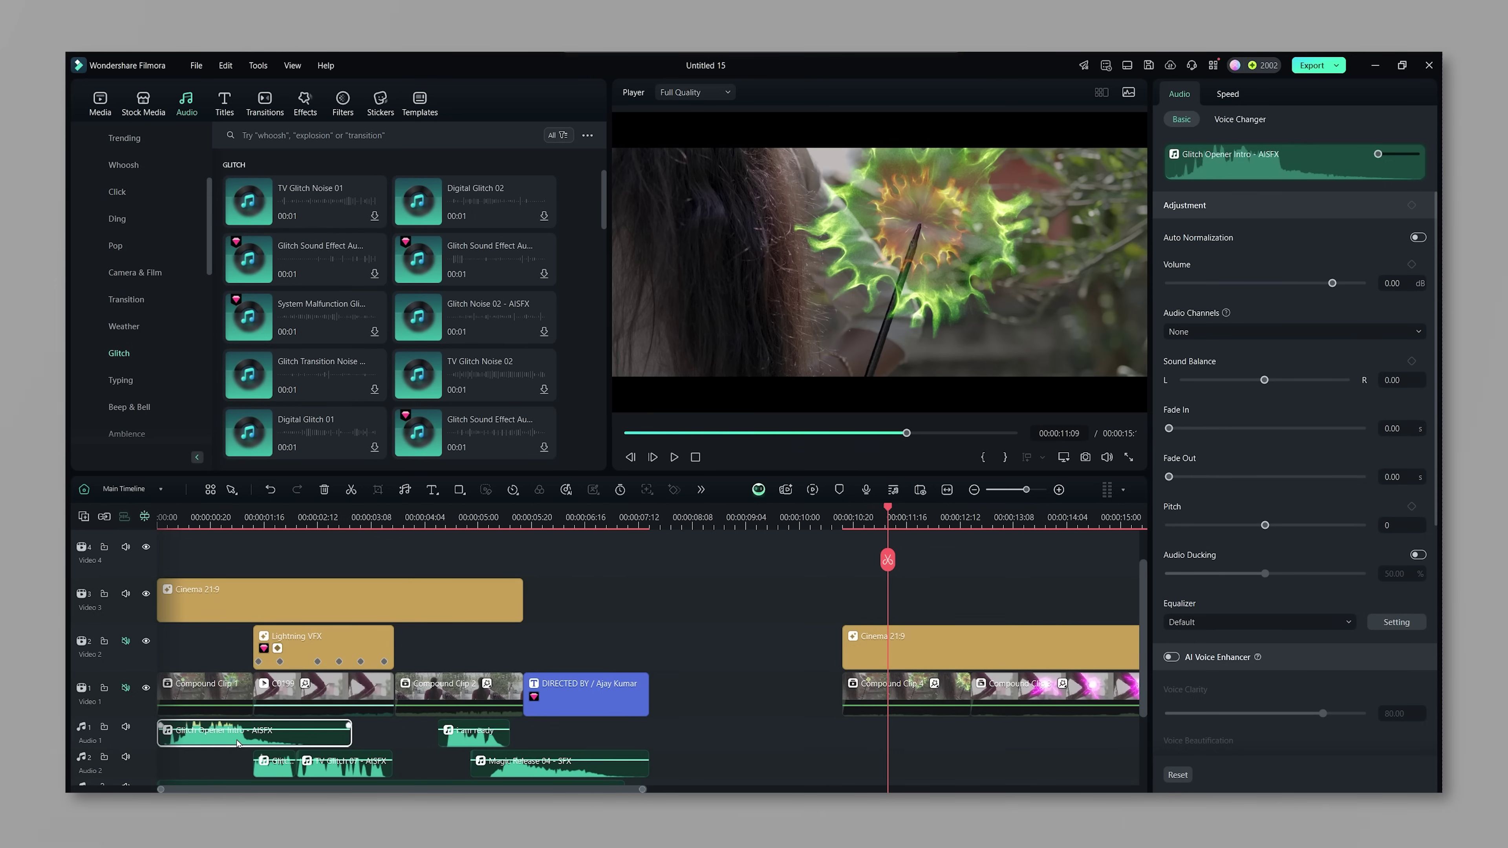
Place the Glitch Opener Intro sound on Audio 1 at the start of Compound Clip 4 and shorten that clip, closing the gap to Compound Clip 3
scroll(306, 388, "down", 2)
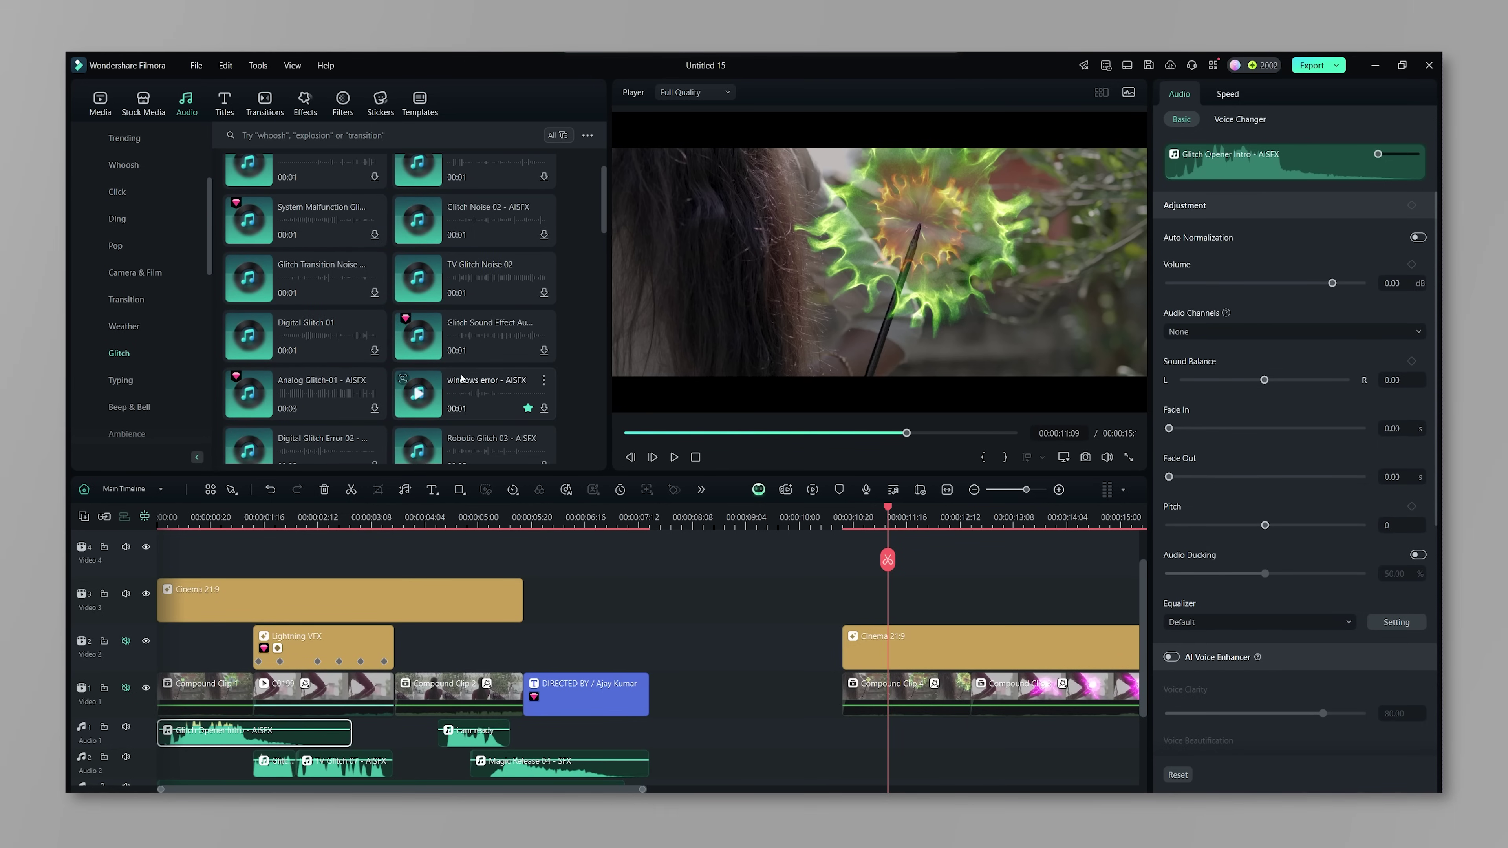
scroll(341, 416, "down", 4)
left_click(329, 315)
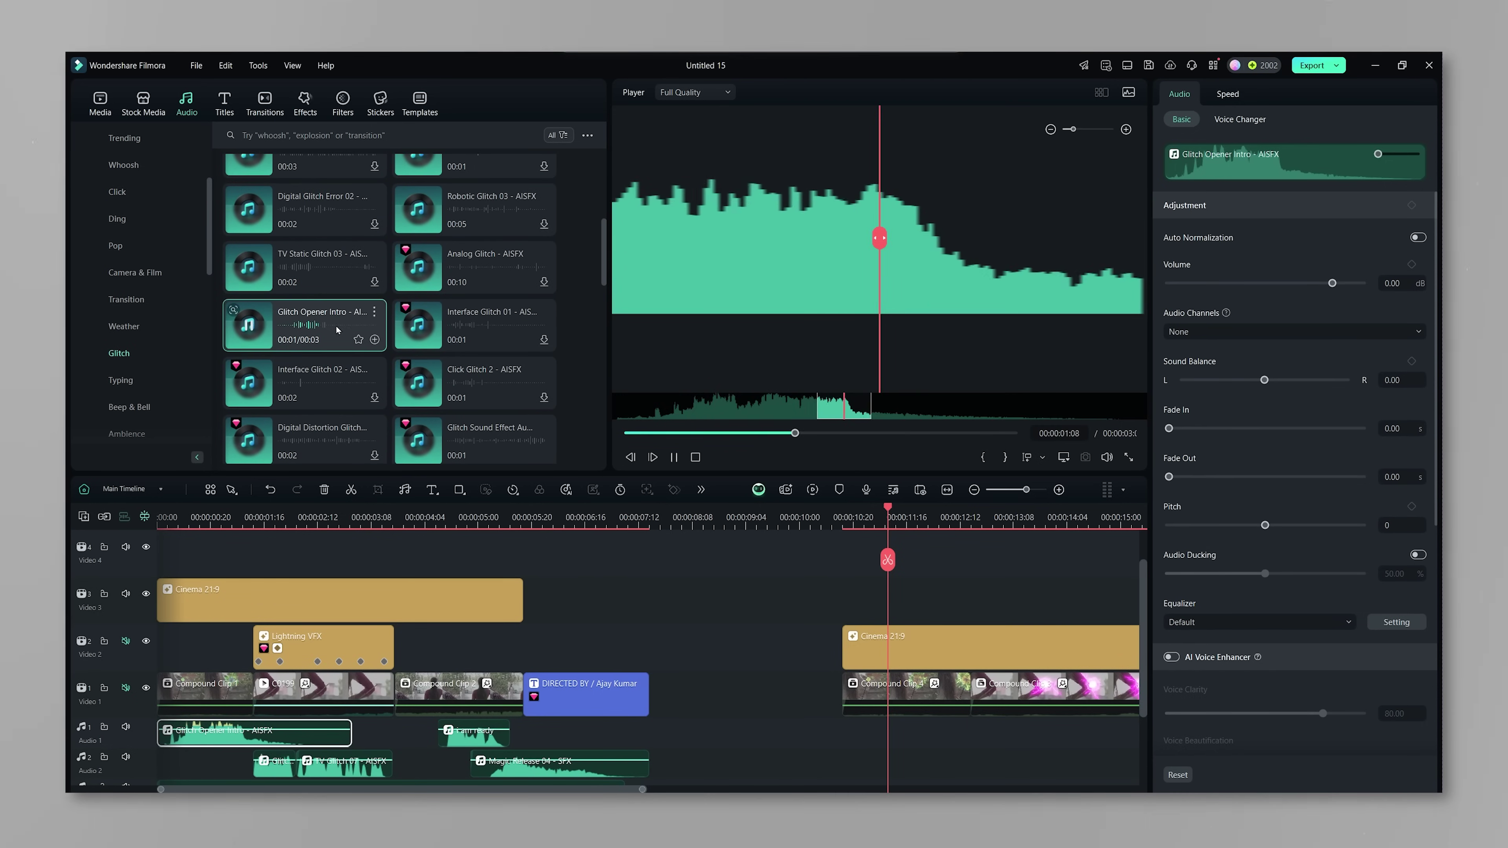
left_click_drag(330, 337, 860, 738)
key("space")
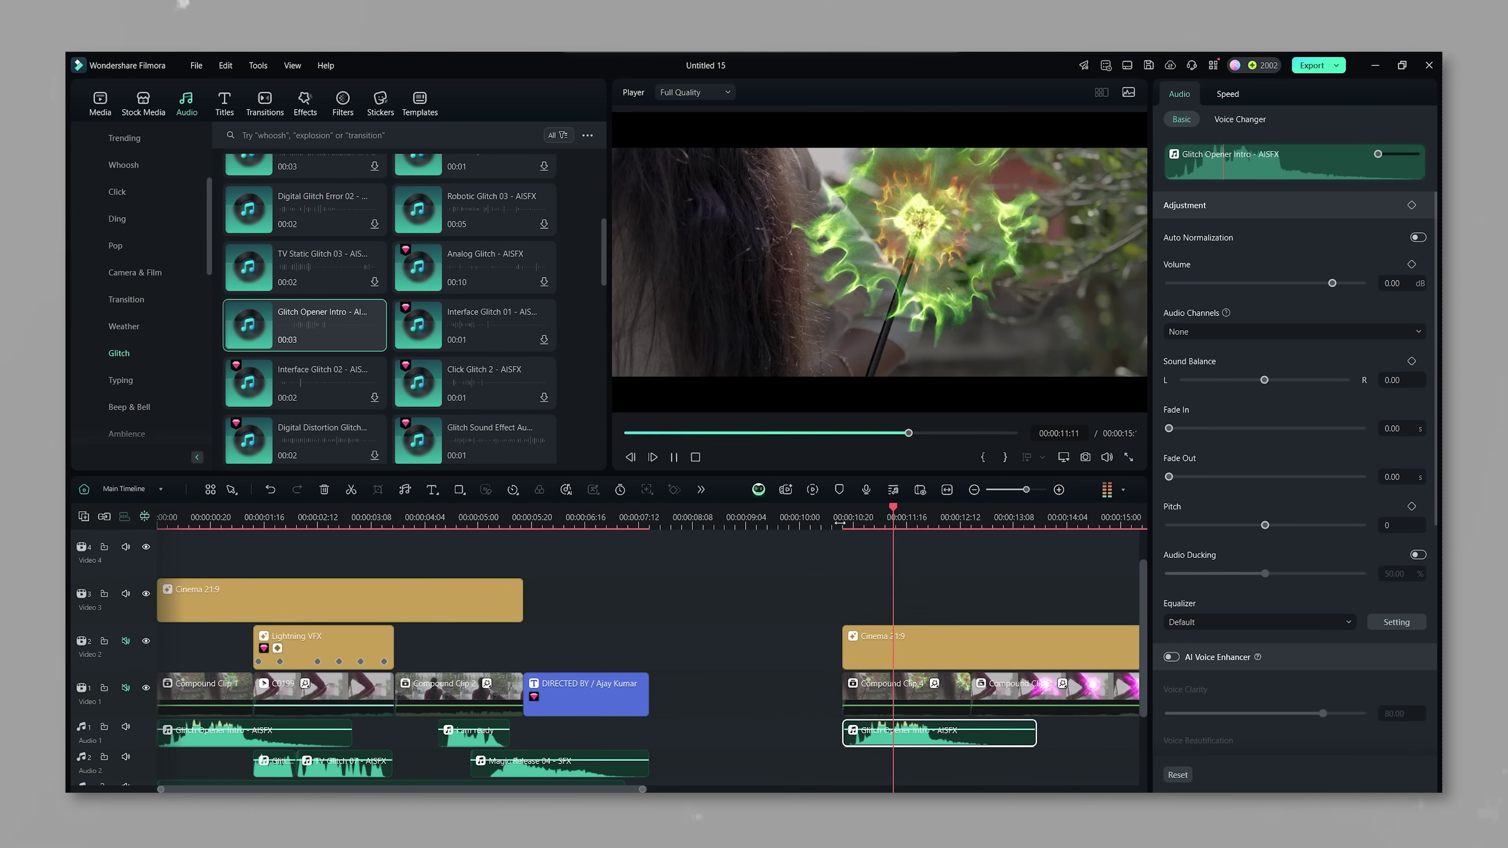
left_click(969, 684)
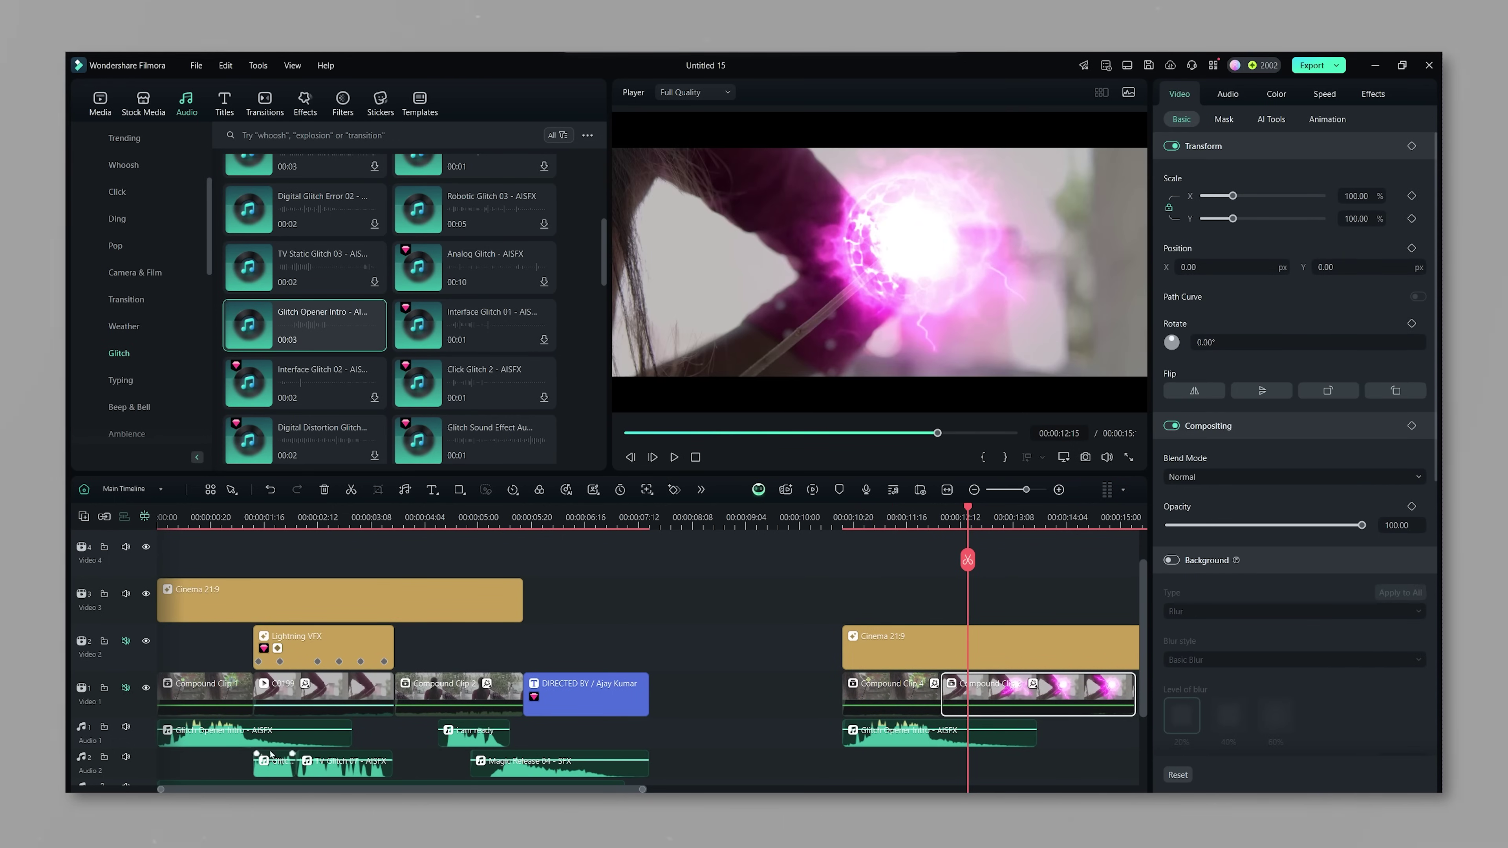
Audition several glitch sounds and place a copy of Glitch Sound Effect Audio 03 on Audio 2 at the start of Compound Clip 3
left_click(279, 766)
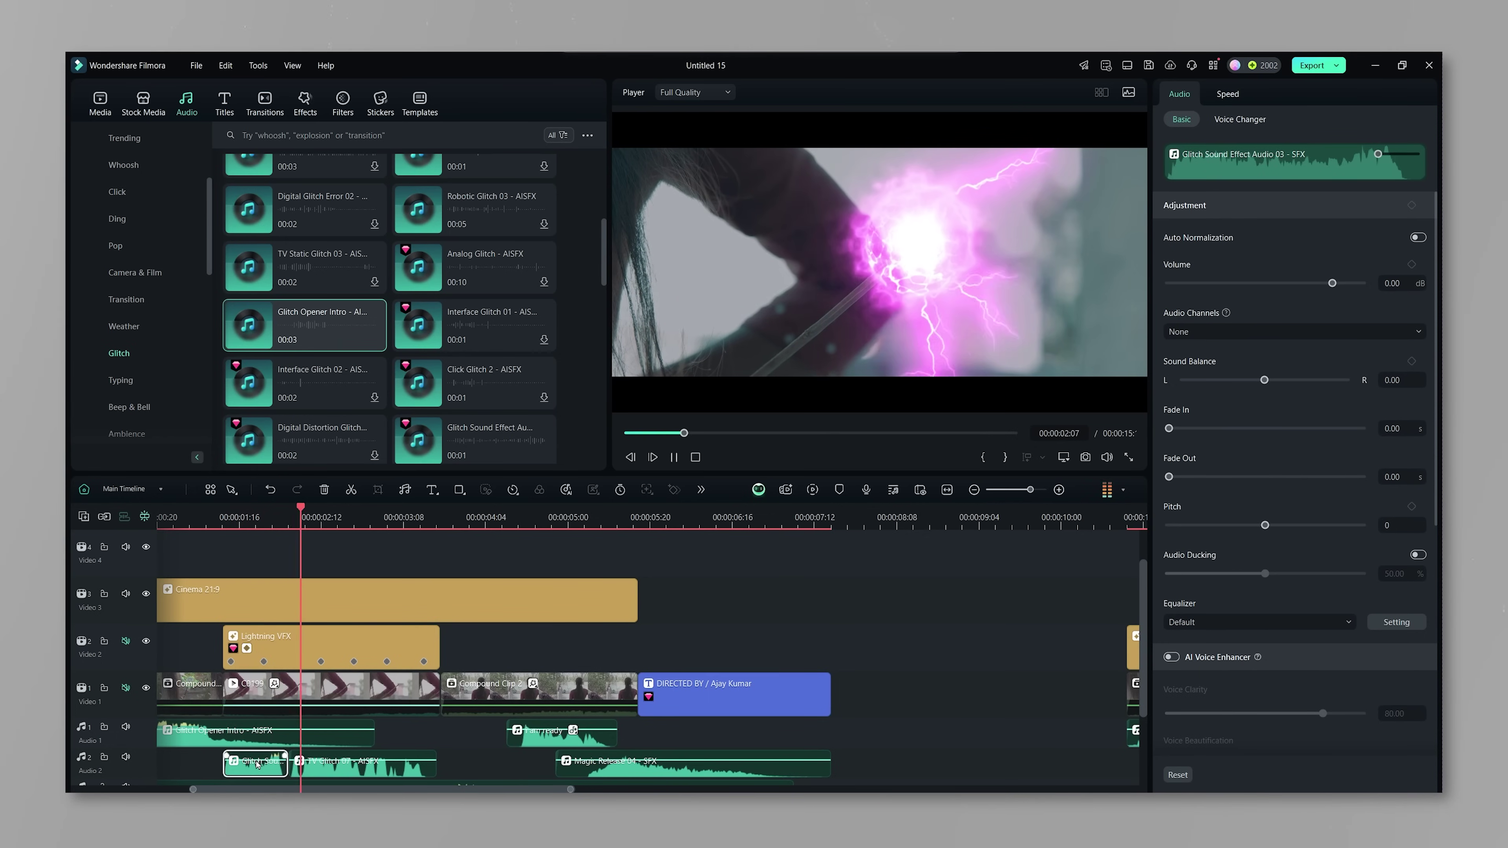
left_click(464, 380)
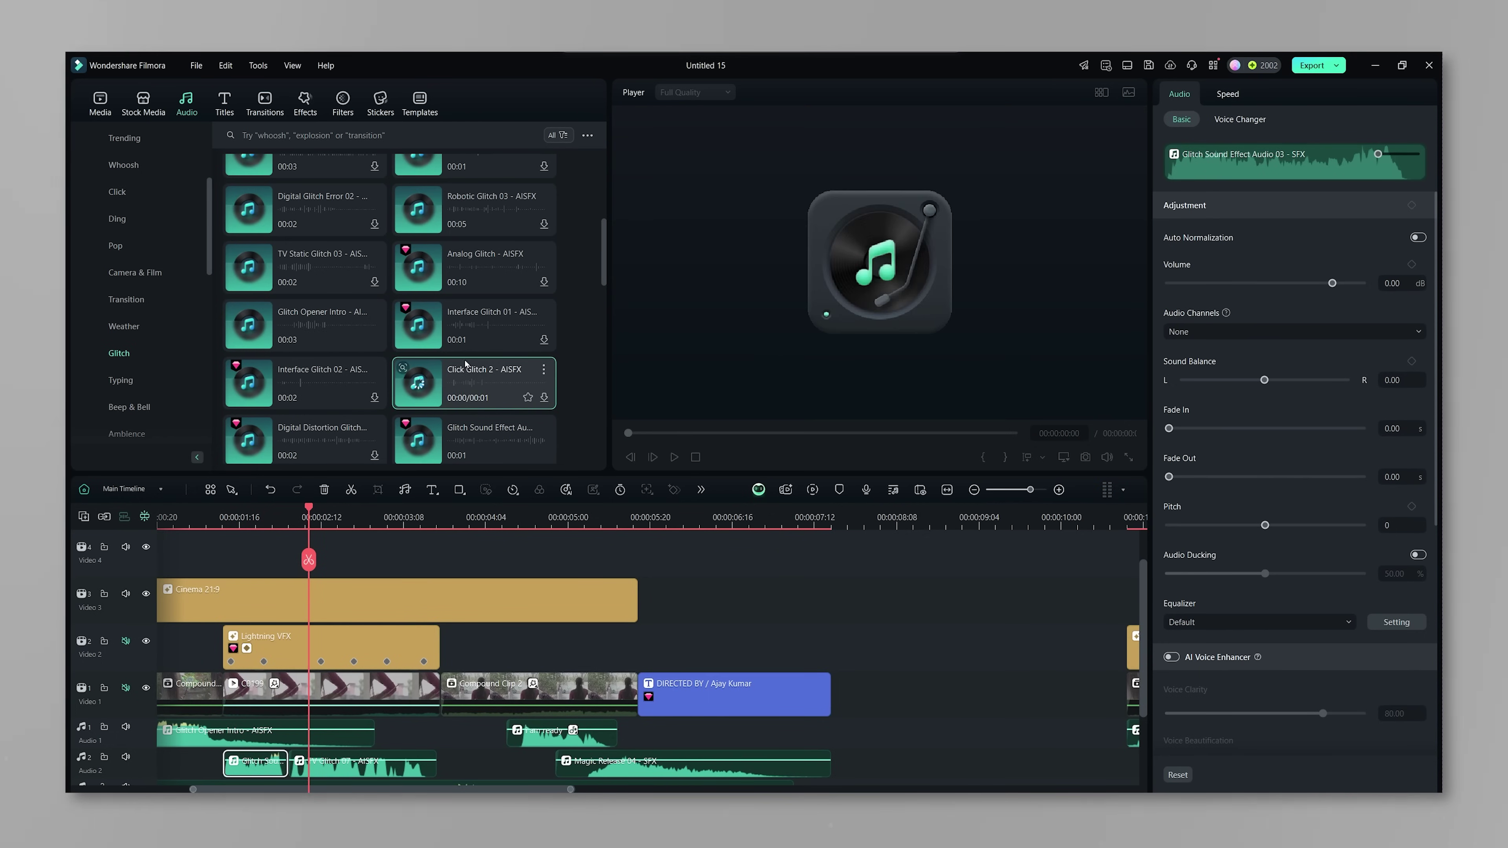
left_click(471, 321)
left_click(473, 419)
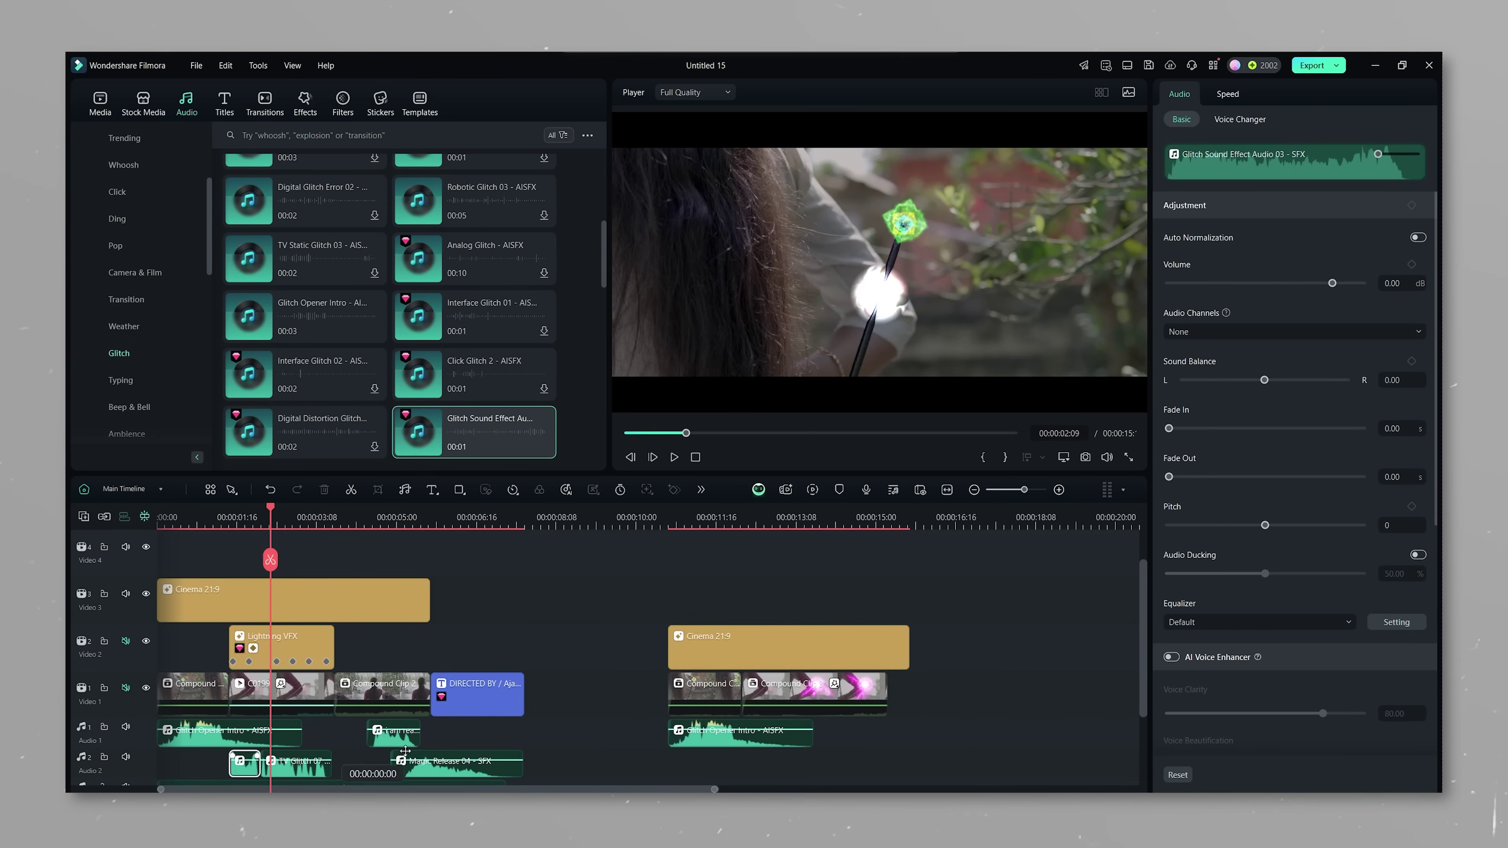
left_click_drag(405, 751, 763, 761)
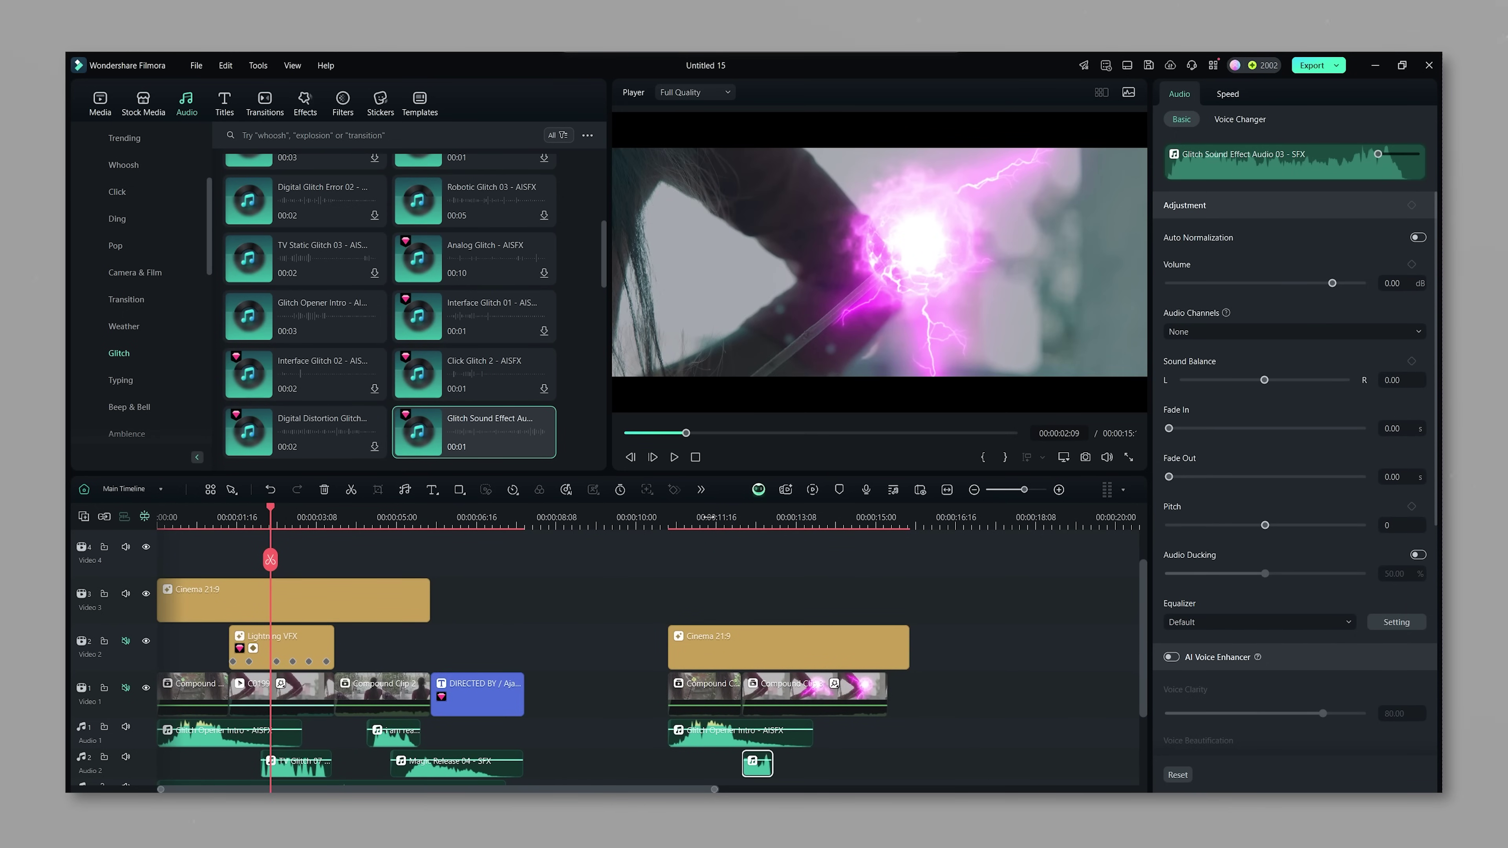
Place a copy of the TV Glitch sound directly after Glitch Sound Effect Audio 03 on Audio 2 and play back the sound design
key("space")
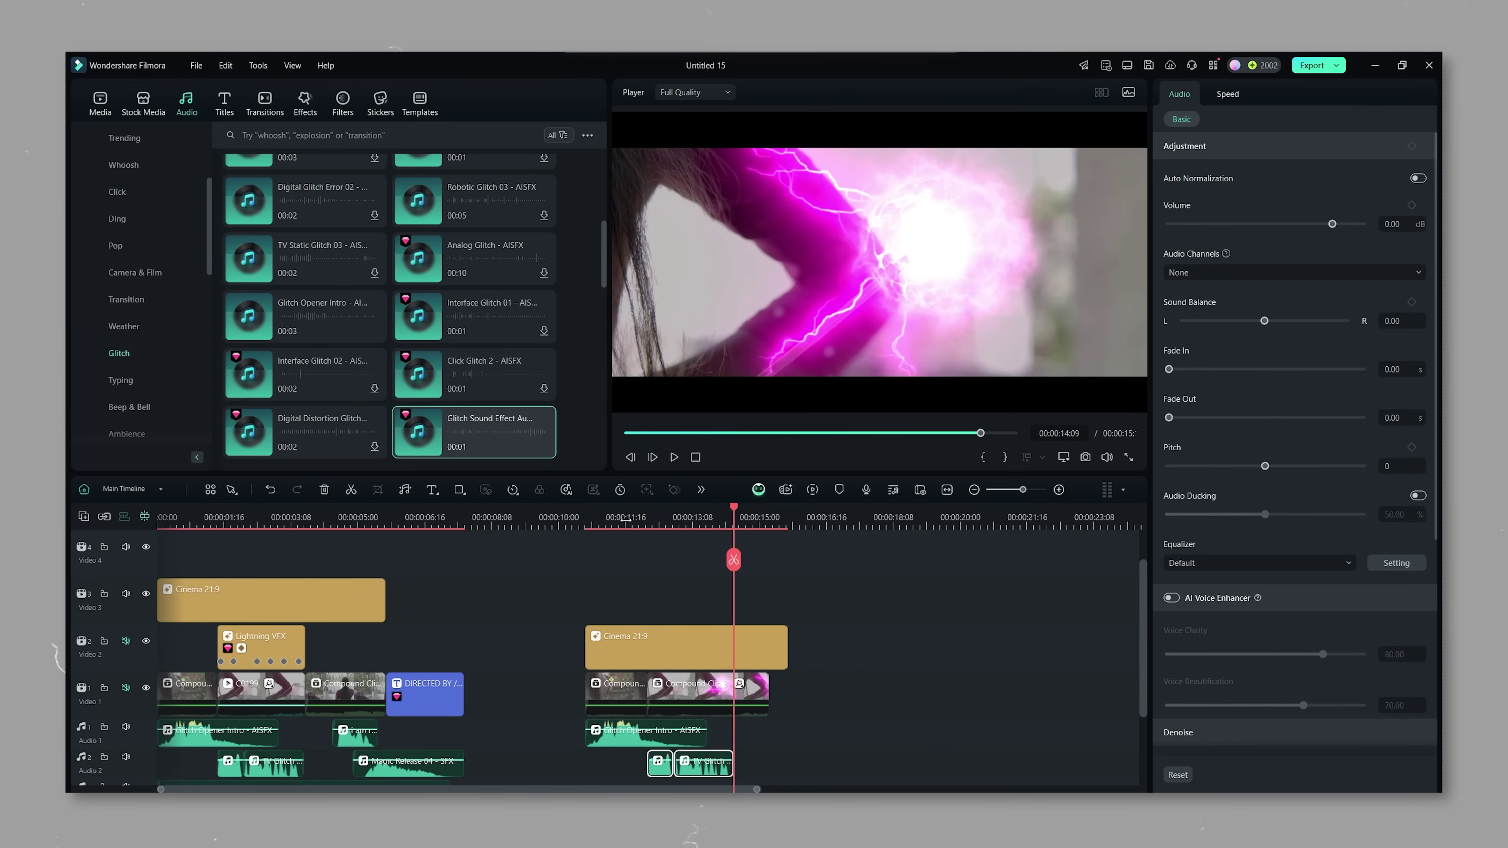
left_click(625, 519)
key("space")
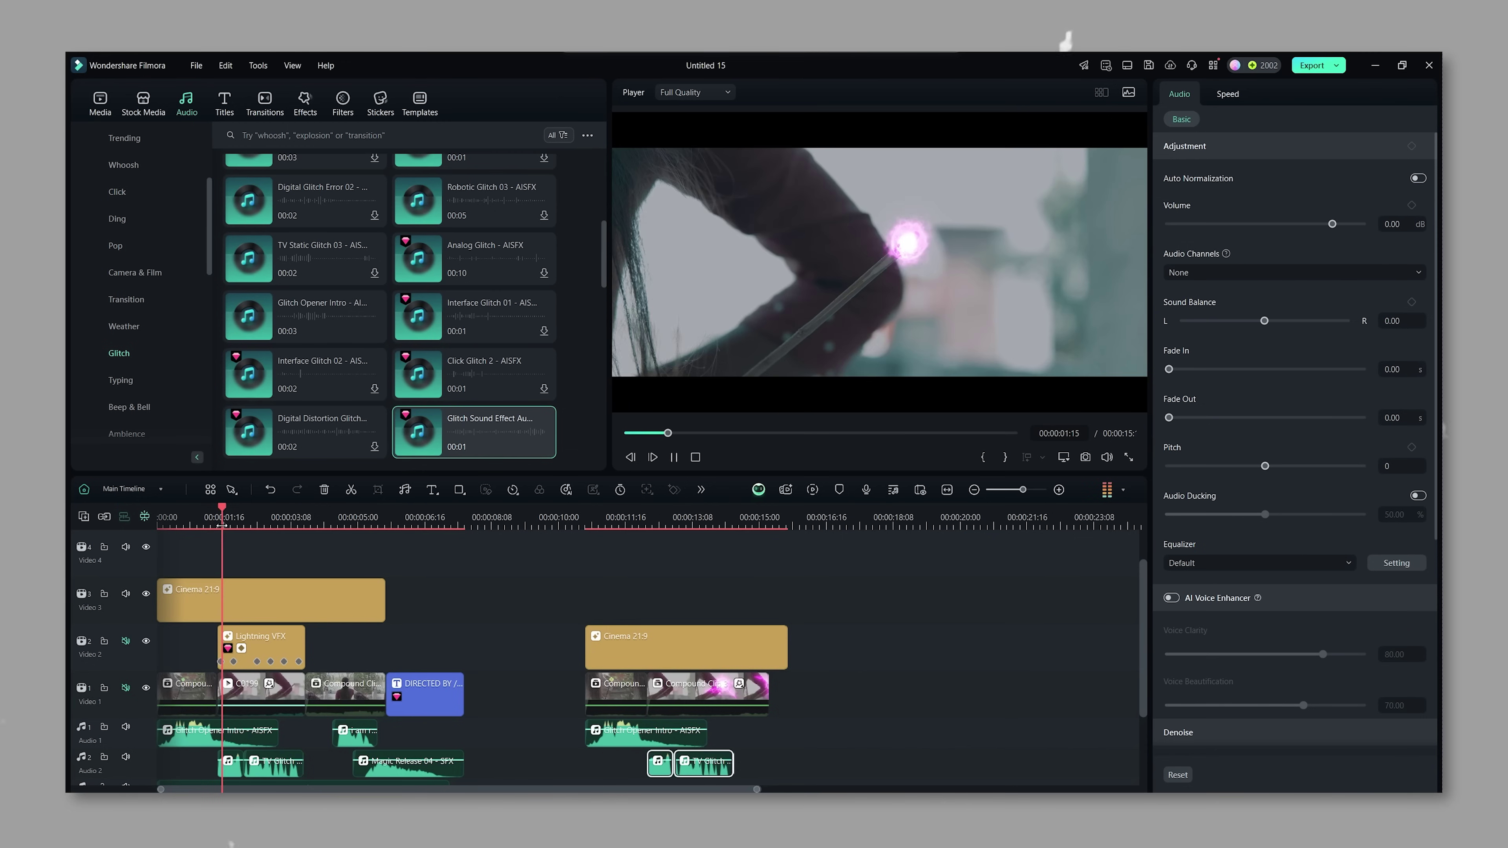
key("space")
Place a copy of the Digital Glitch 03 sound on Audio 3 at the start of Compound Clip 4 and play back the sequence
scroll(1146, 701, "down", 1)
left_click_drag(208, 747, 635, 743)
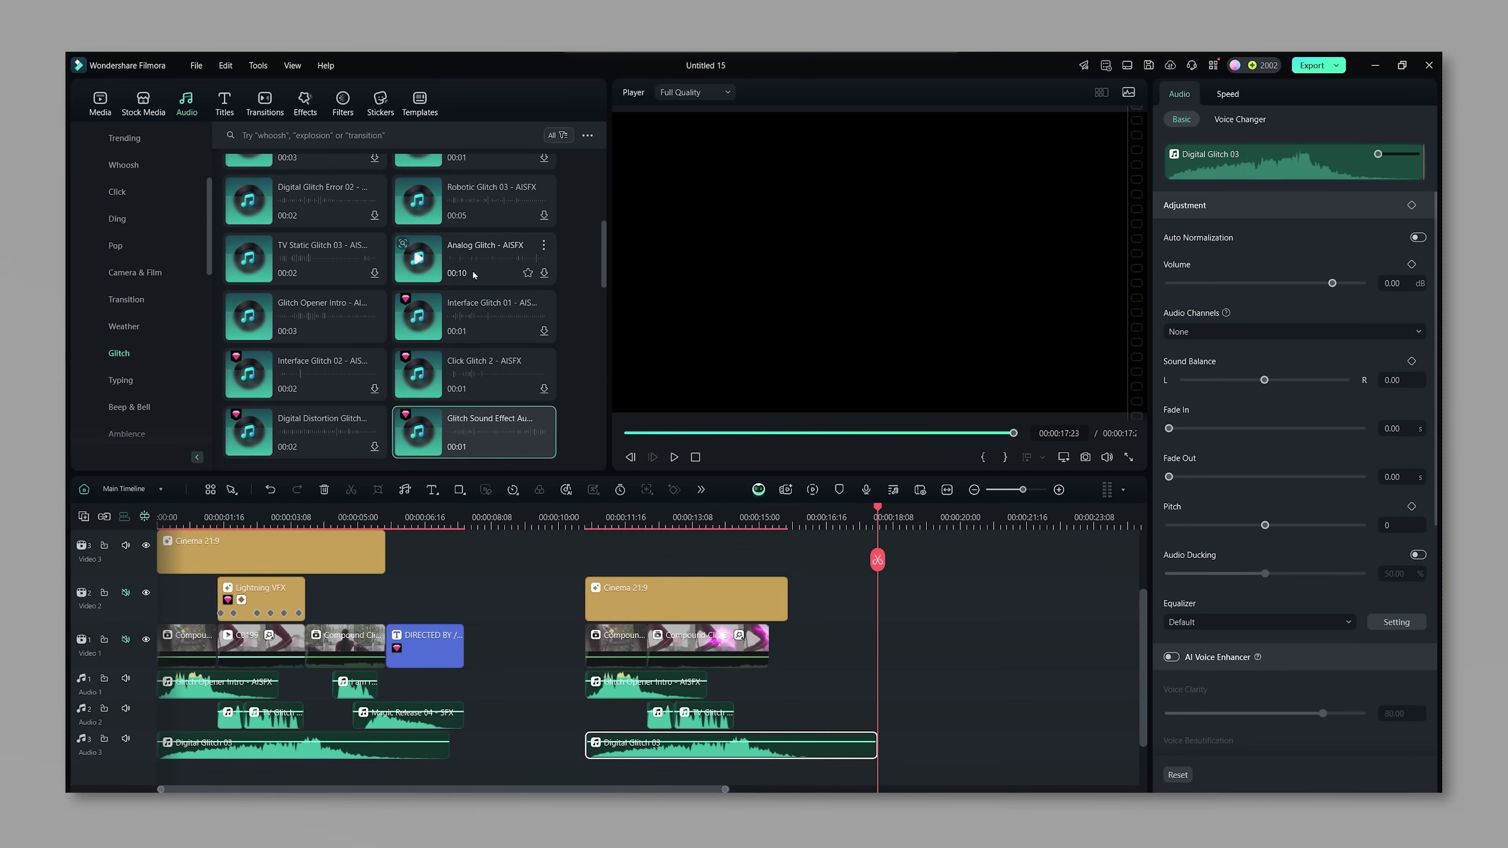
left_click(583, 517)
key("space")
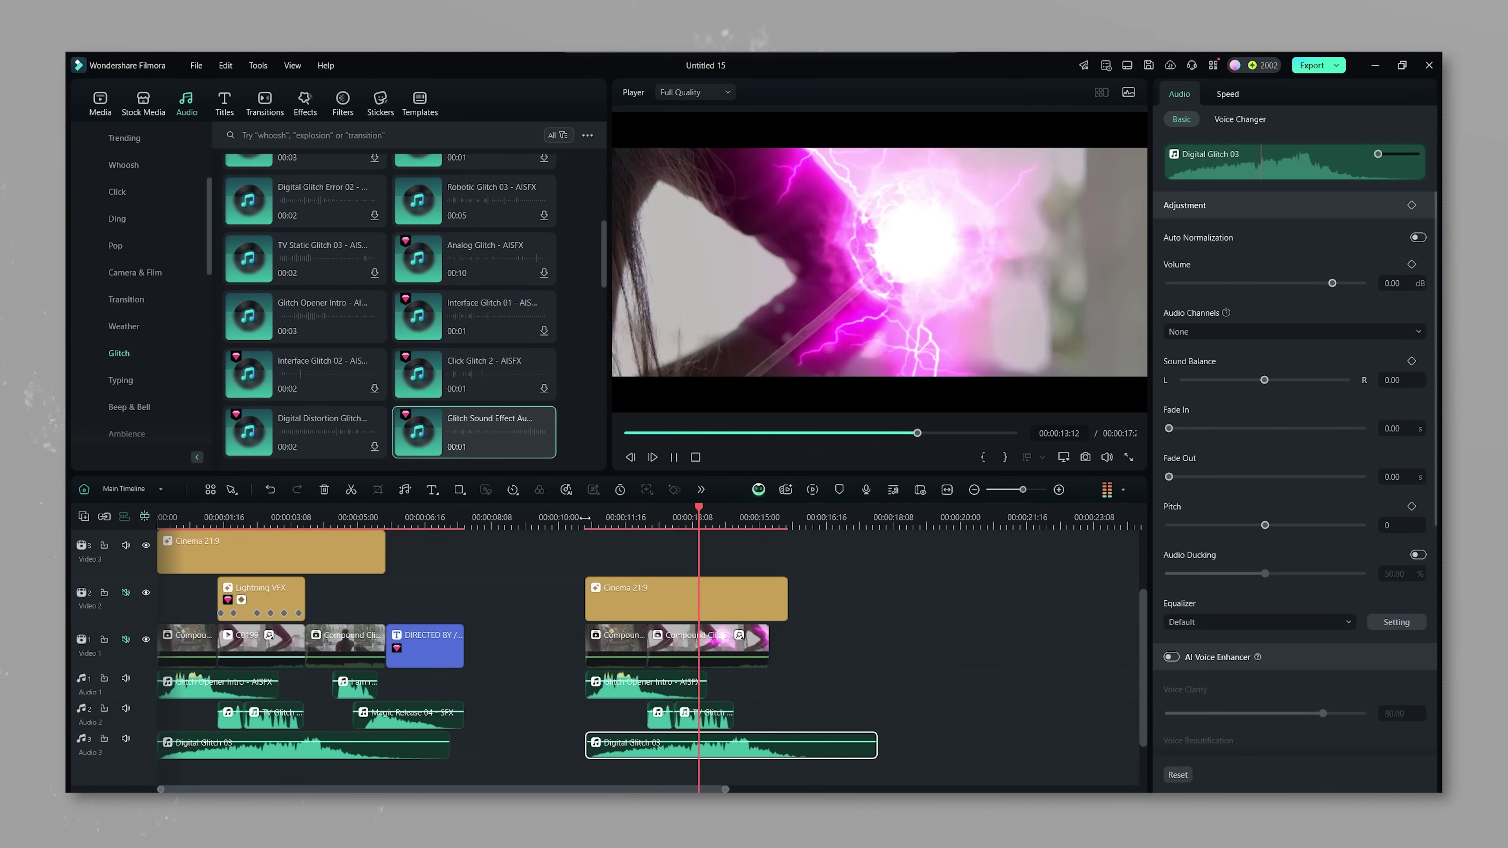
key("space")
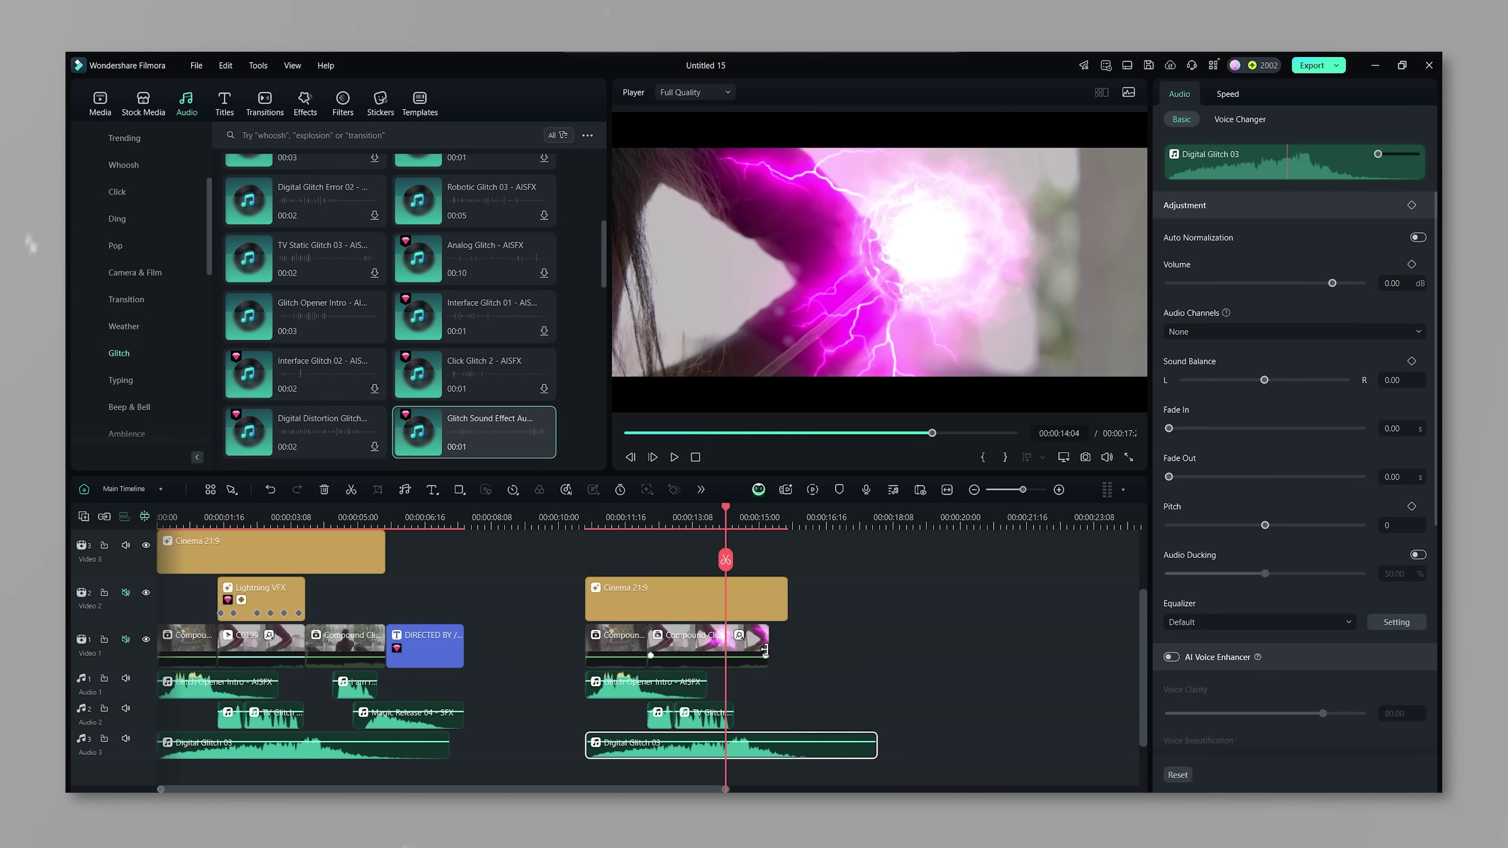
Trim the end of Compound Clip 3 back to just past the end of the TV Glitch sound and play back the cut
left_click_drag(765, 650, 742, 650)
left_click(672, 516)
key("space")
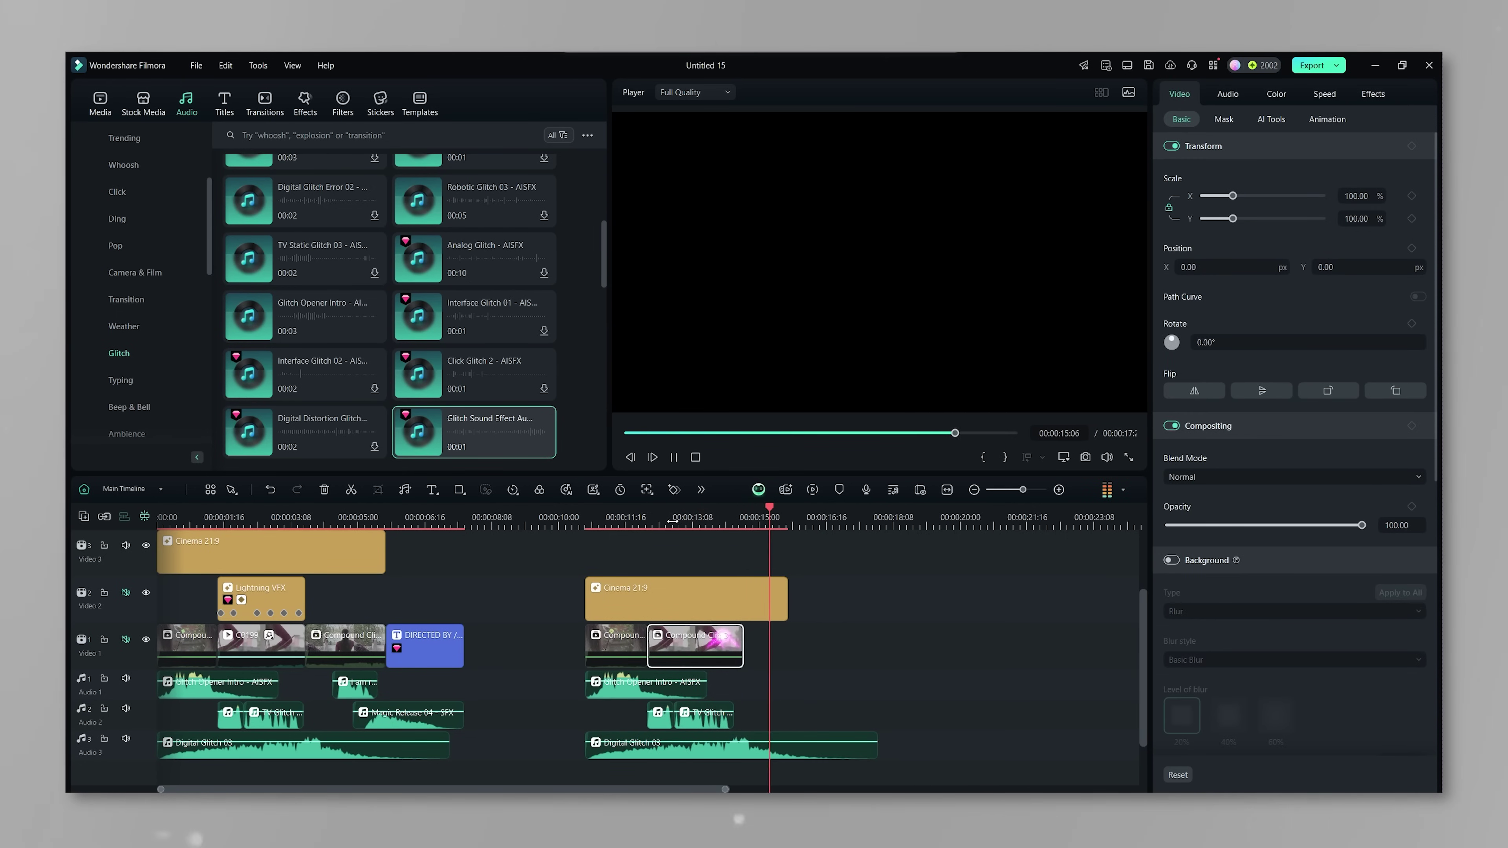
key("space")
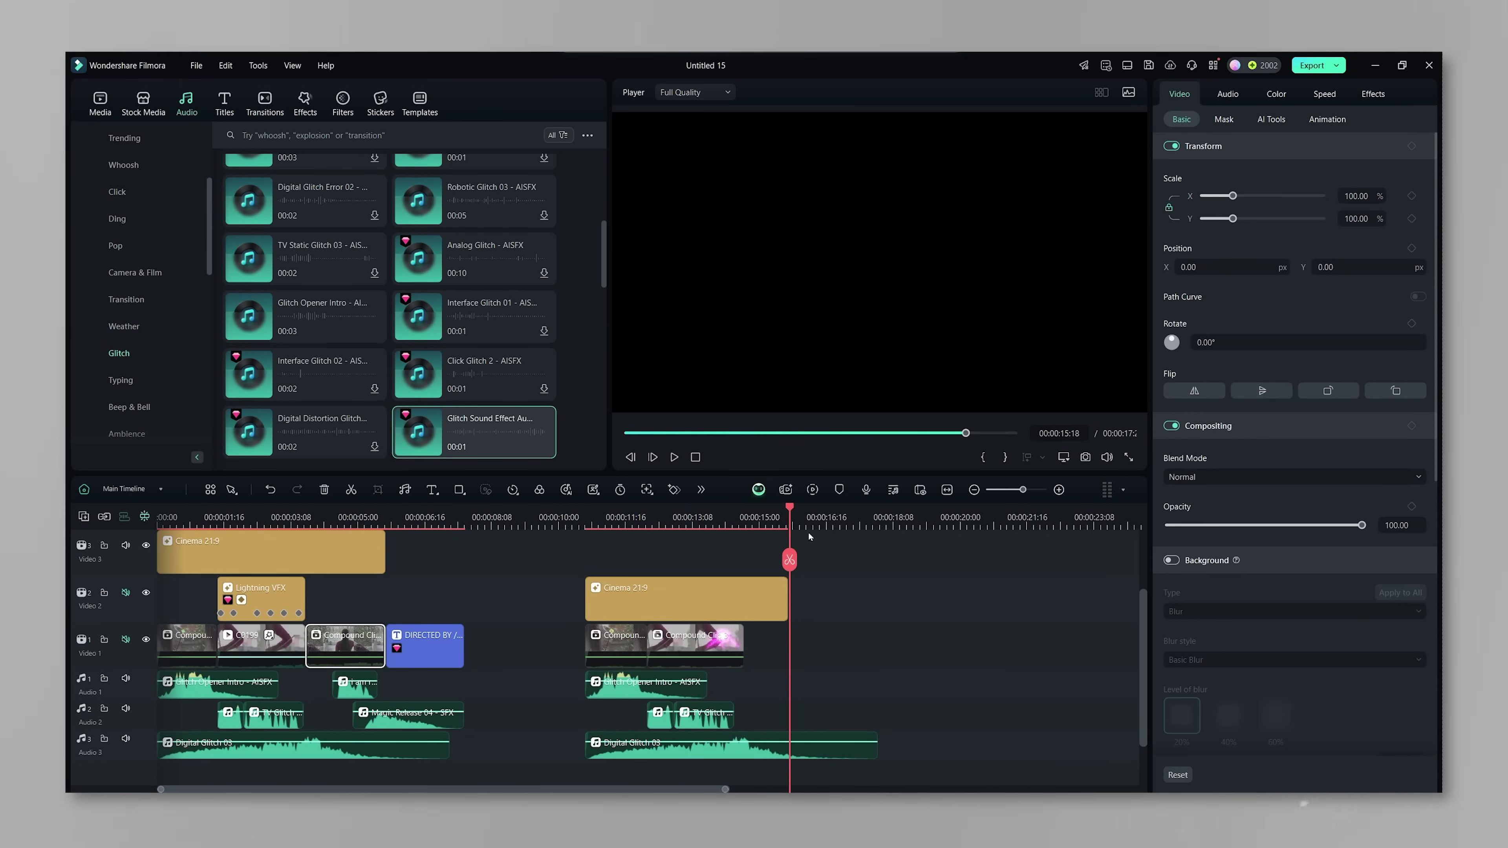
left_click_drag(306, 517, 314, 547)
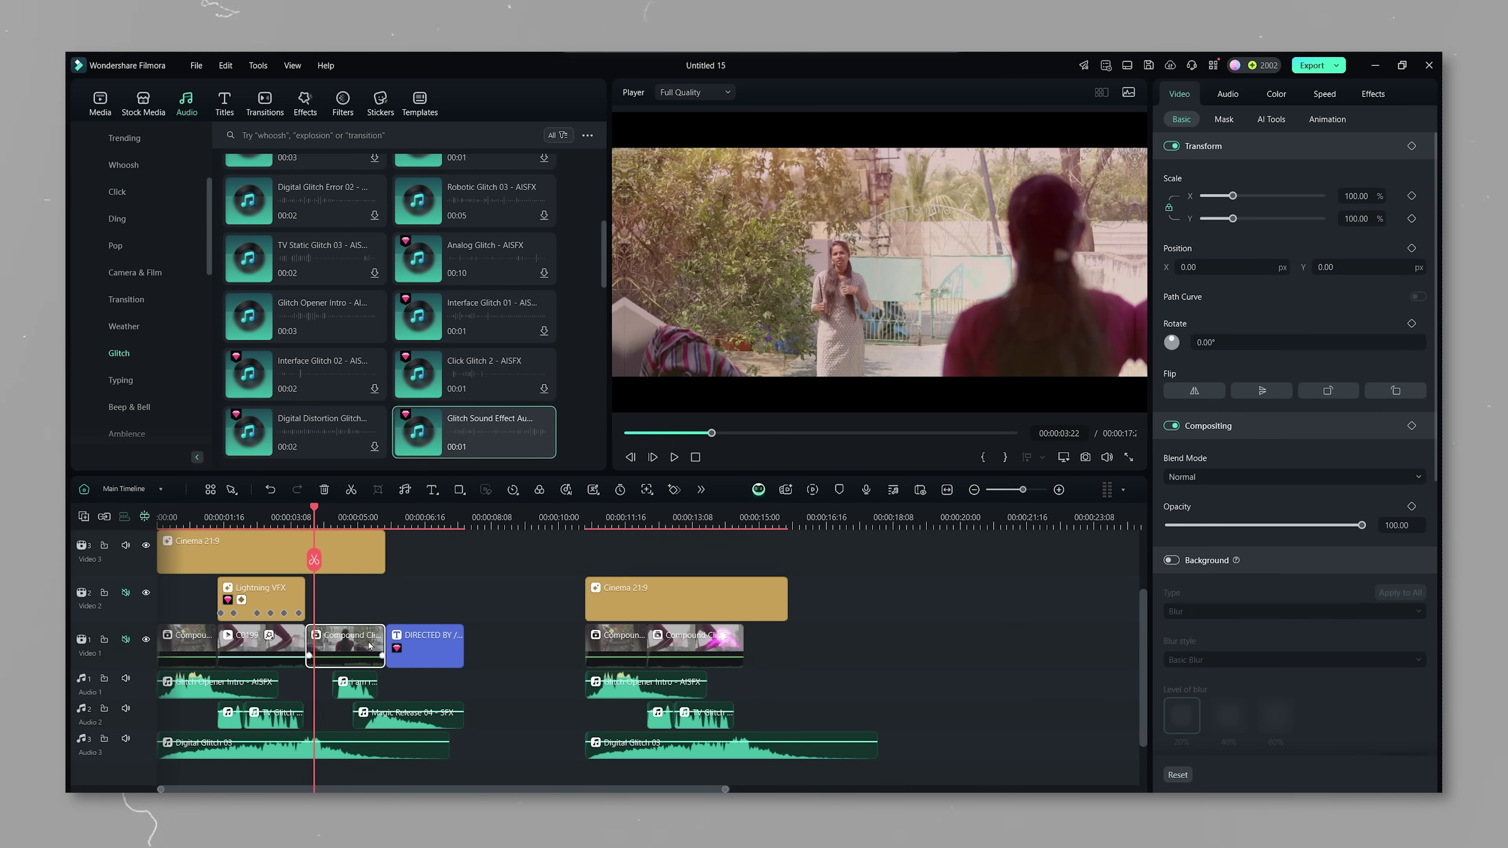
left_click(100, 107)
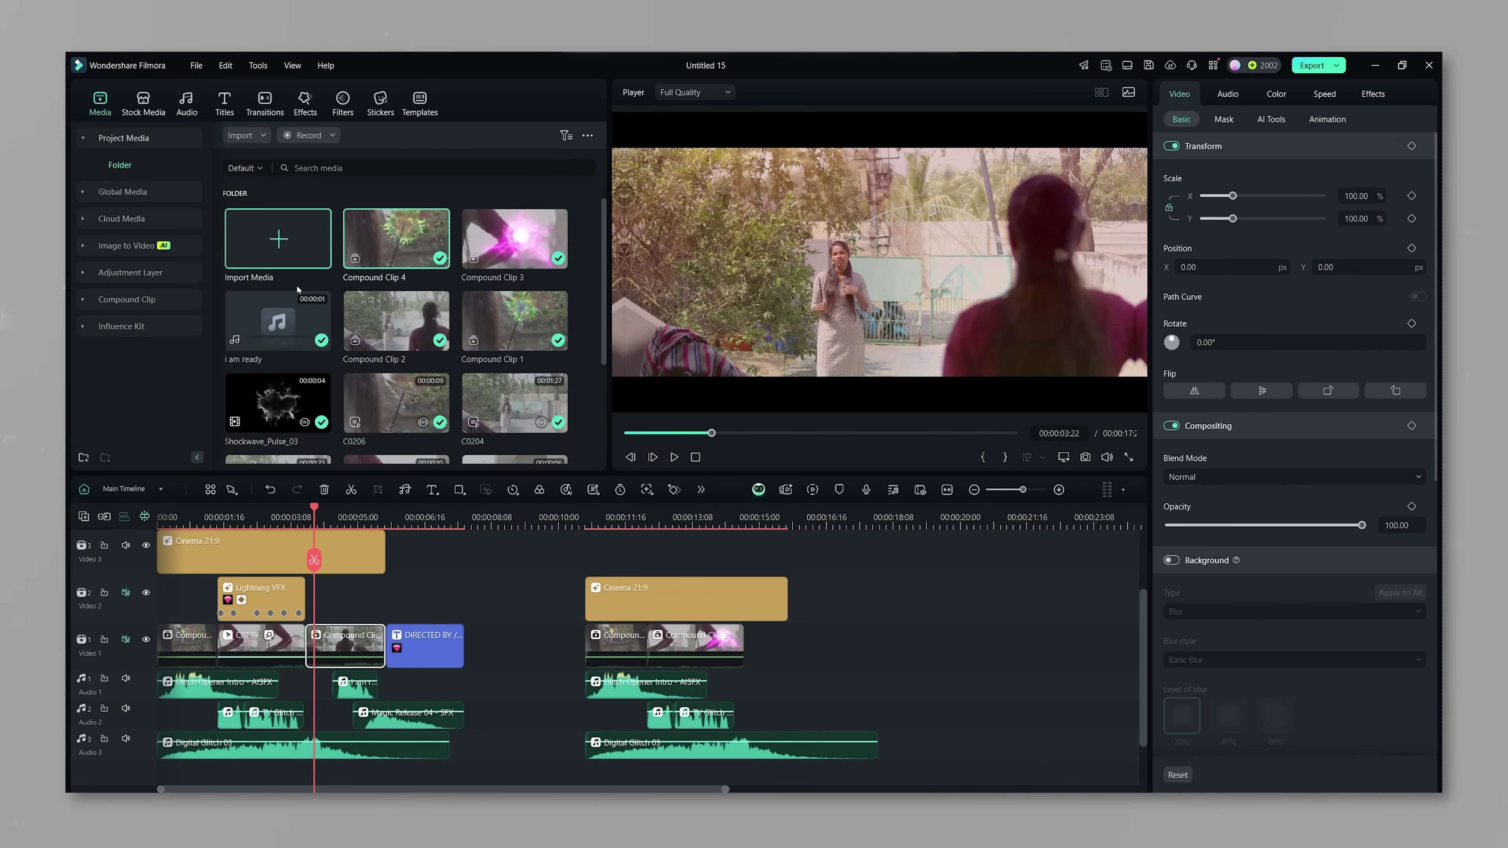
scroll(447, 408, "down", 2)
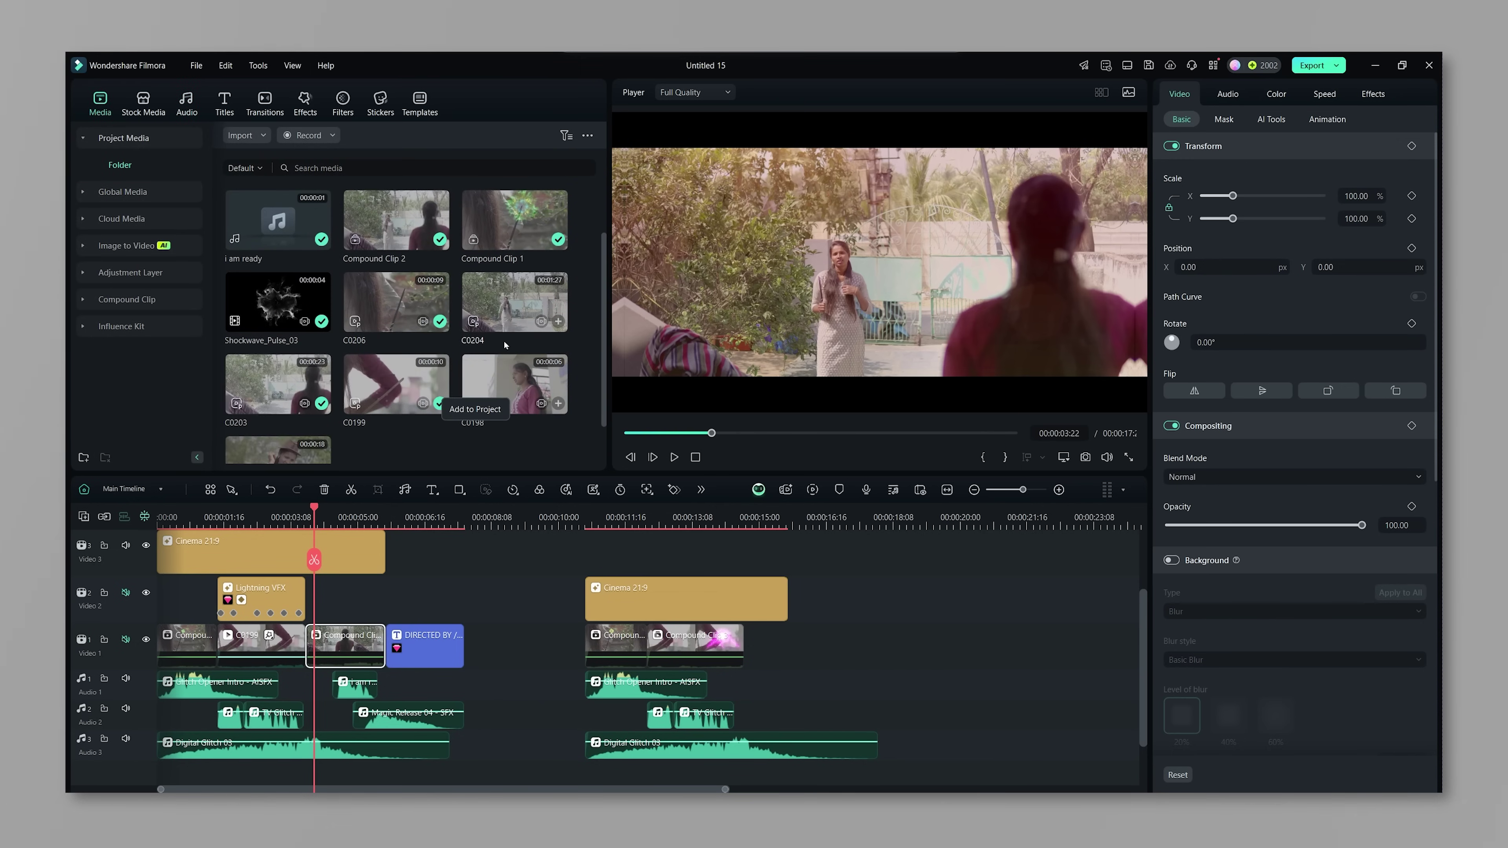
left_click_drag(850, 479, 795, 669)
left_click(810, 449)
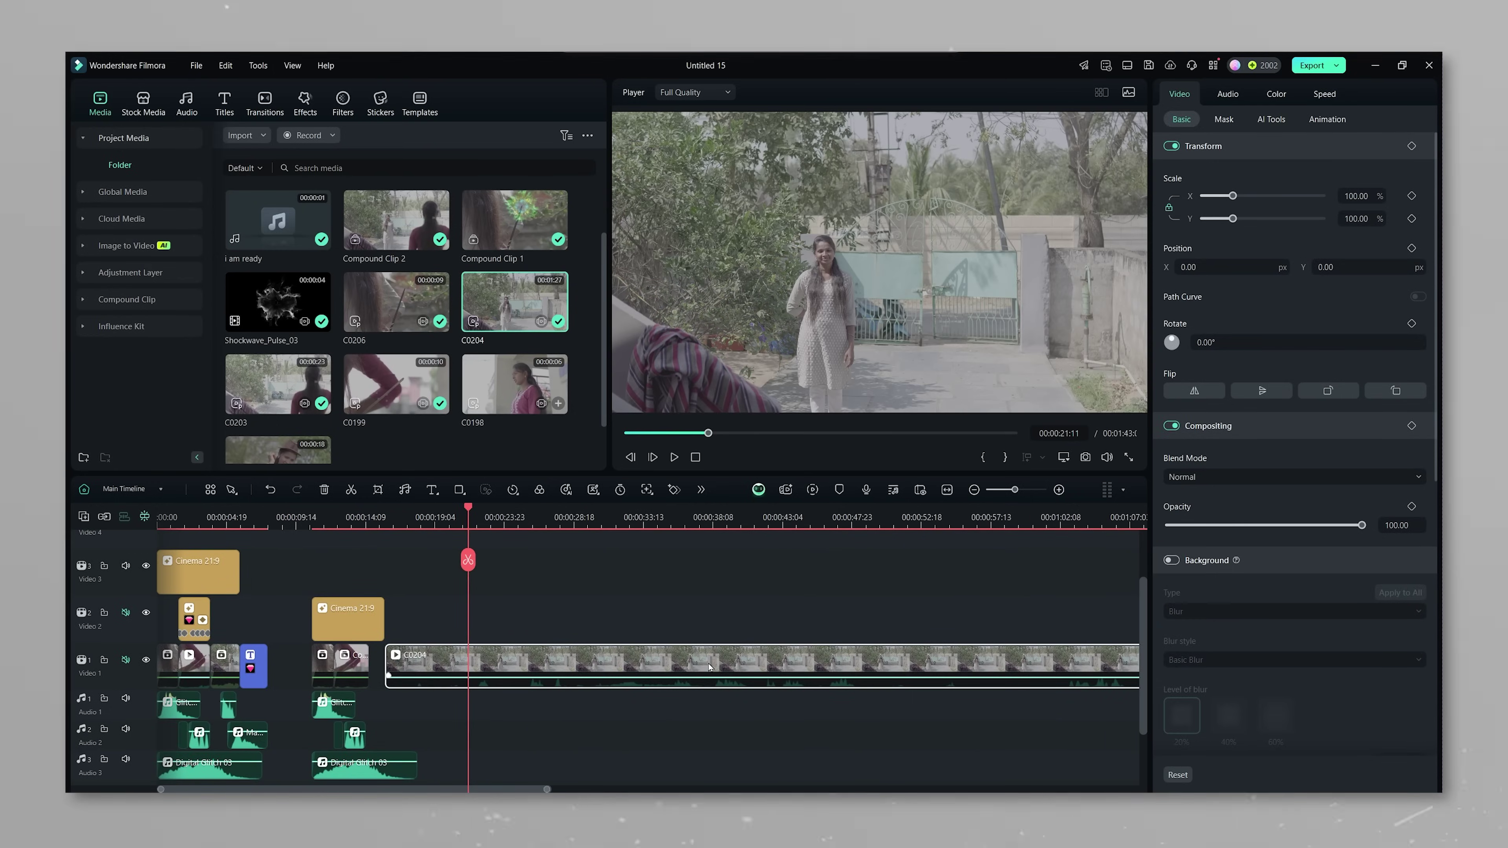
key("Delete")
Open Compound Clip 2 and bring its two source clips side by side onto Video 1 of the main timeline, around 00:00:24
double_click(226, 668)
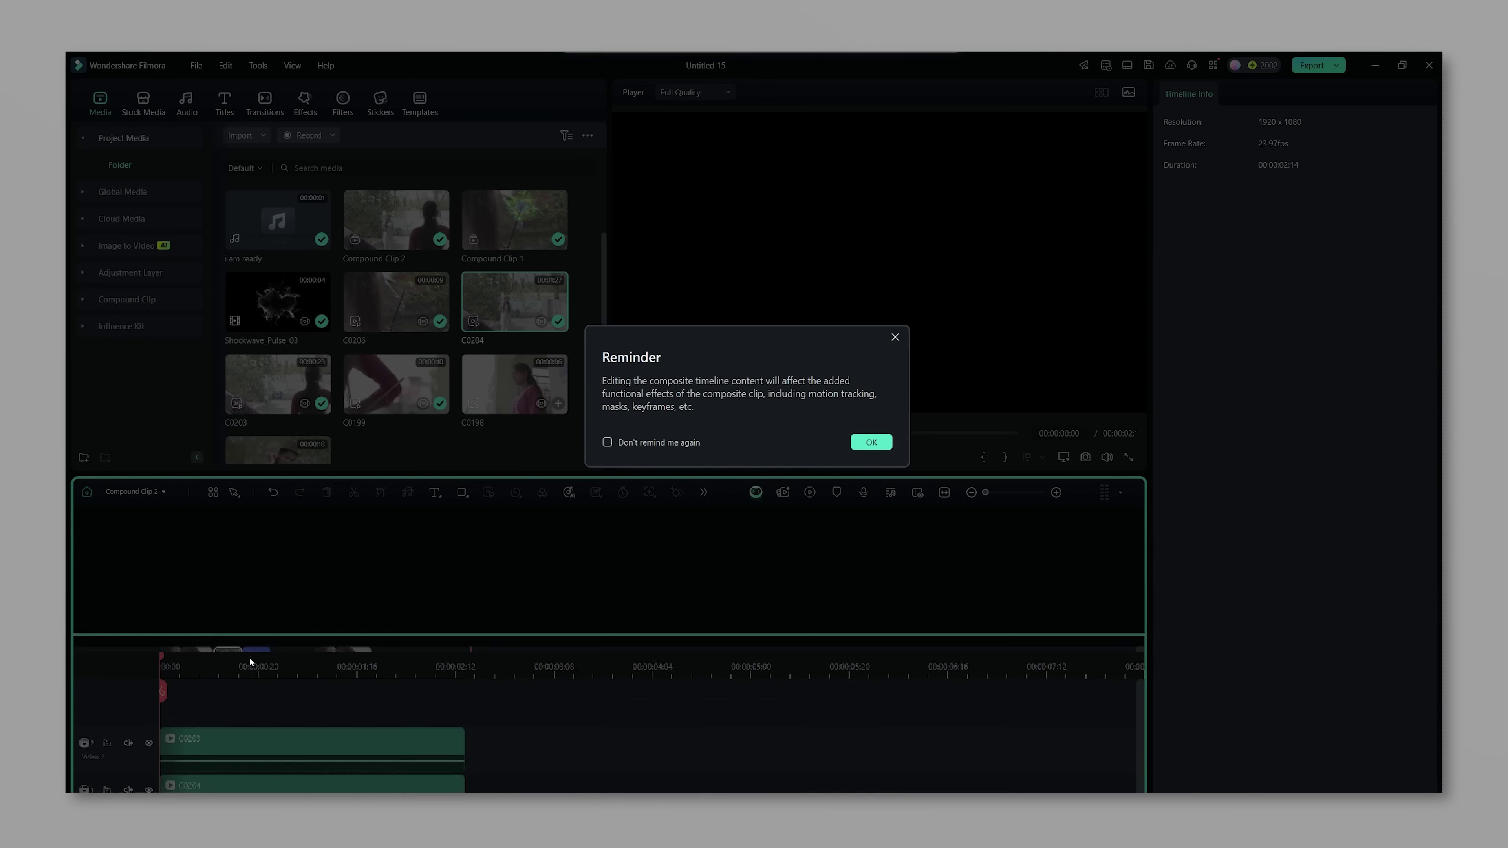
key("Return")
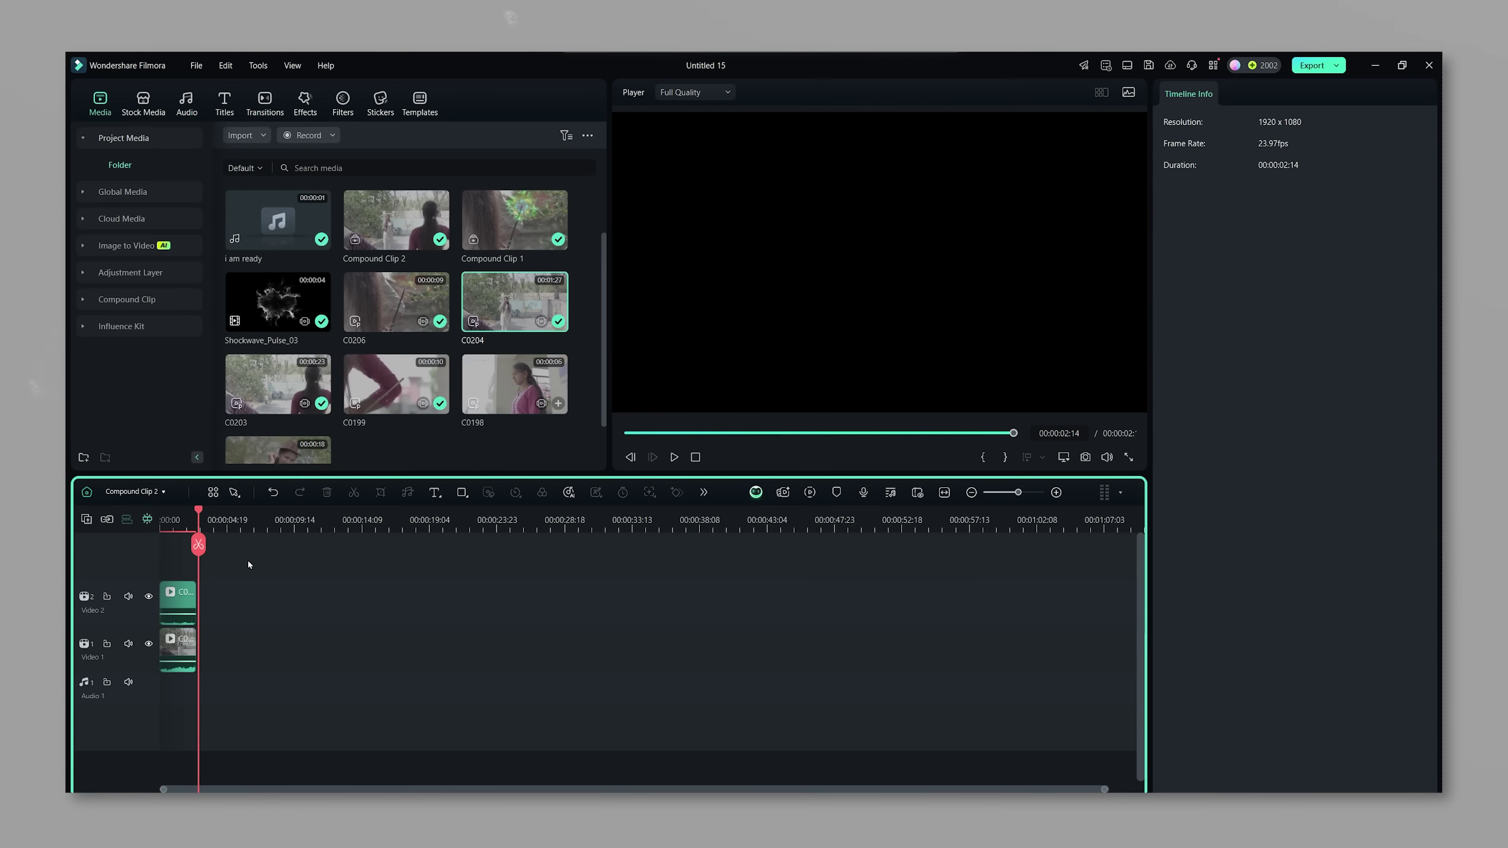
left_click(87, 492)
left_click(523, 510)
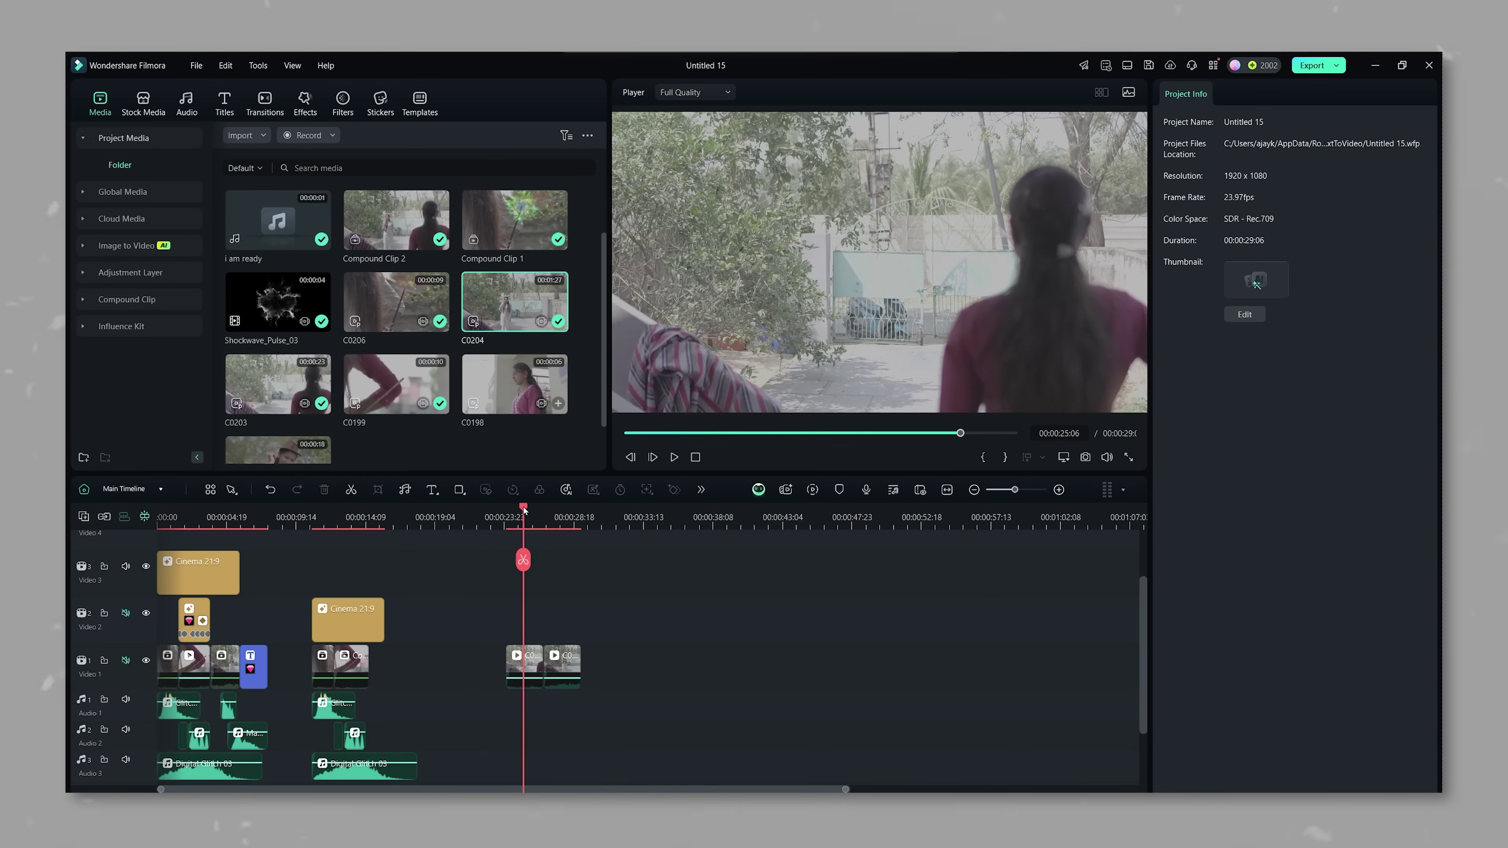
left_click_drag(523, 509, 525, 534)
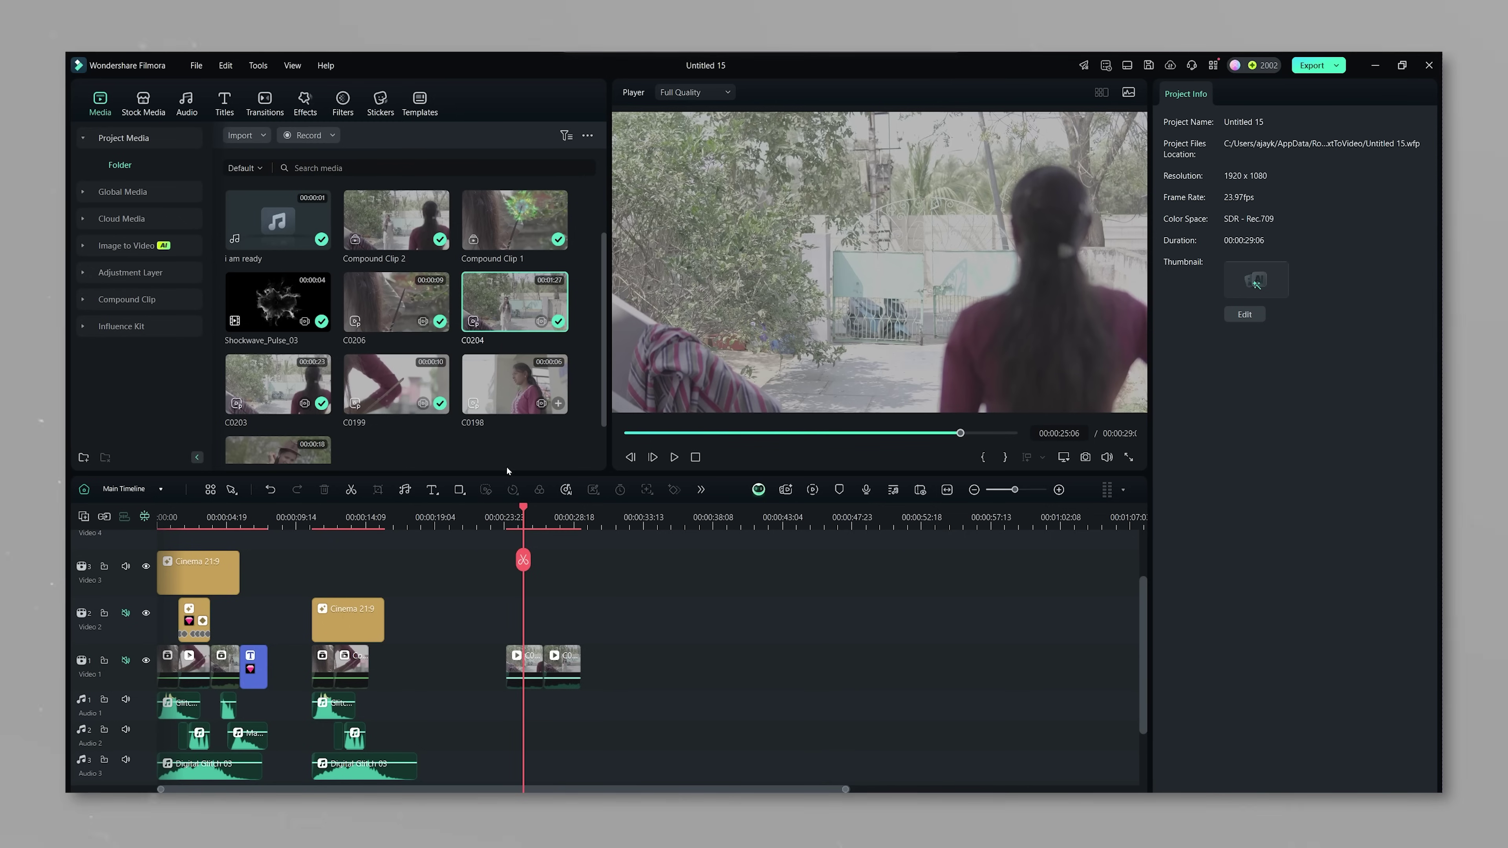
Play through the two source clips and stack the back-view clip C0203 on Video 2 directly above the other clip
key("space")
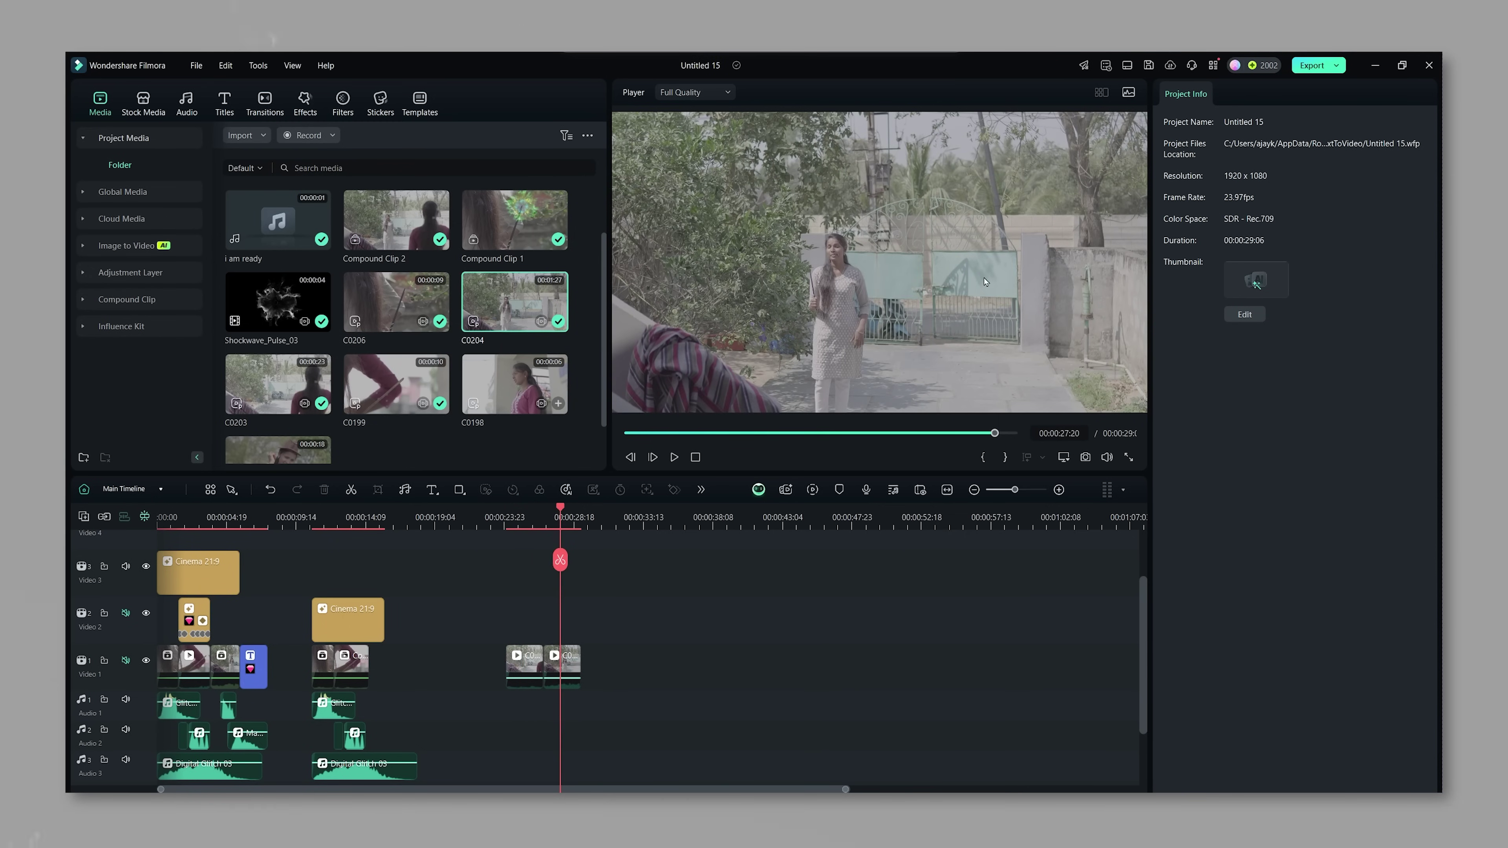
left_click_drag(564, 512, 535, 572)
left_click(566, 663)
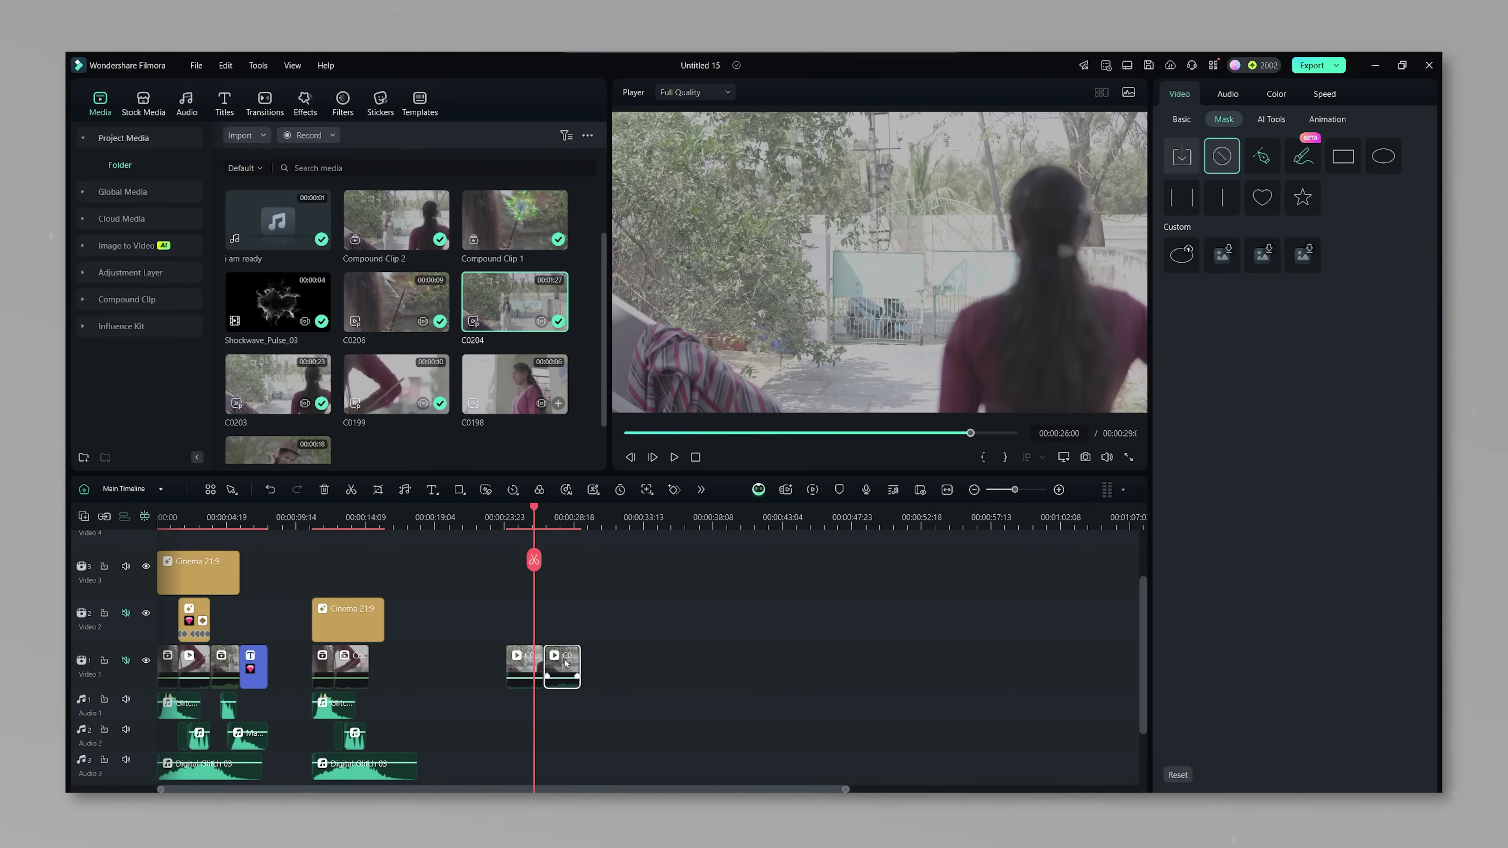
left_click_drag(564, 644, 574, 622)
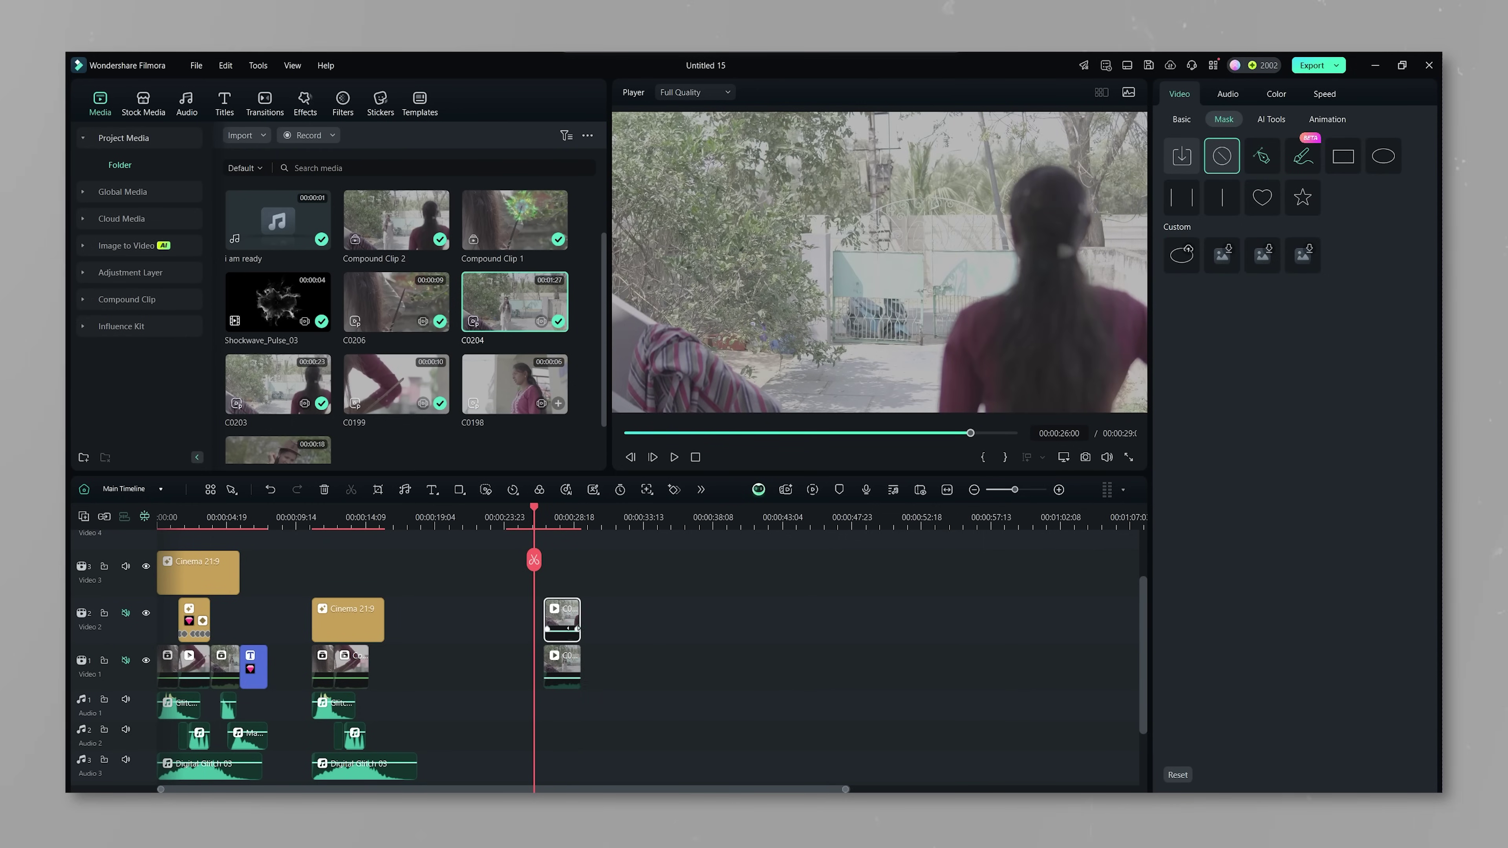
left_click(562, 665)
left_click(561, 512)
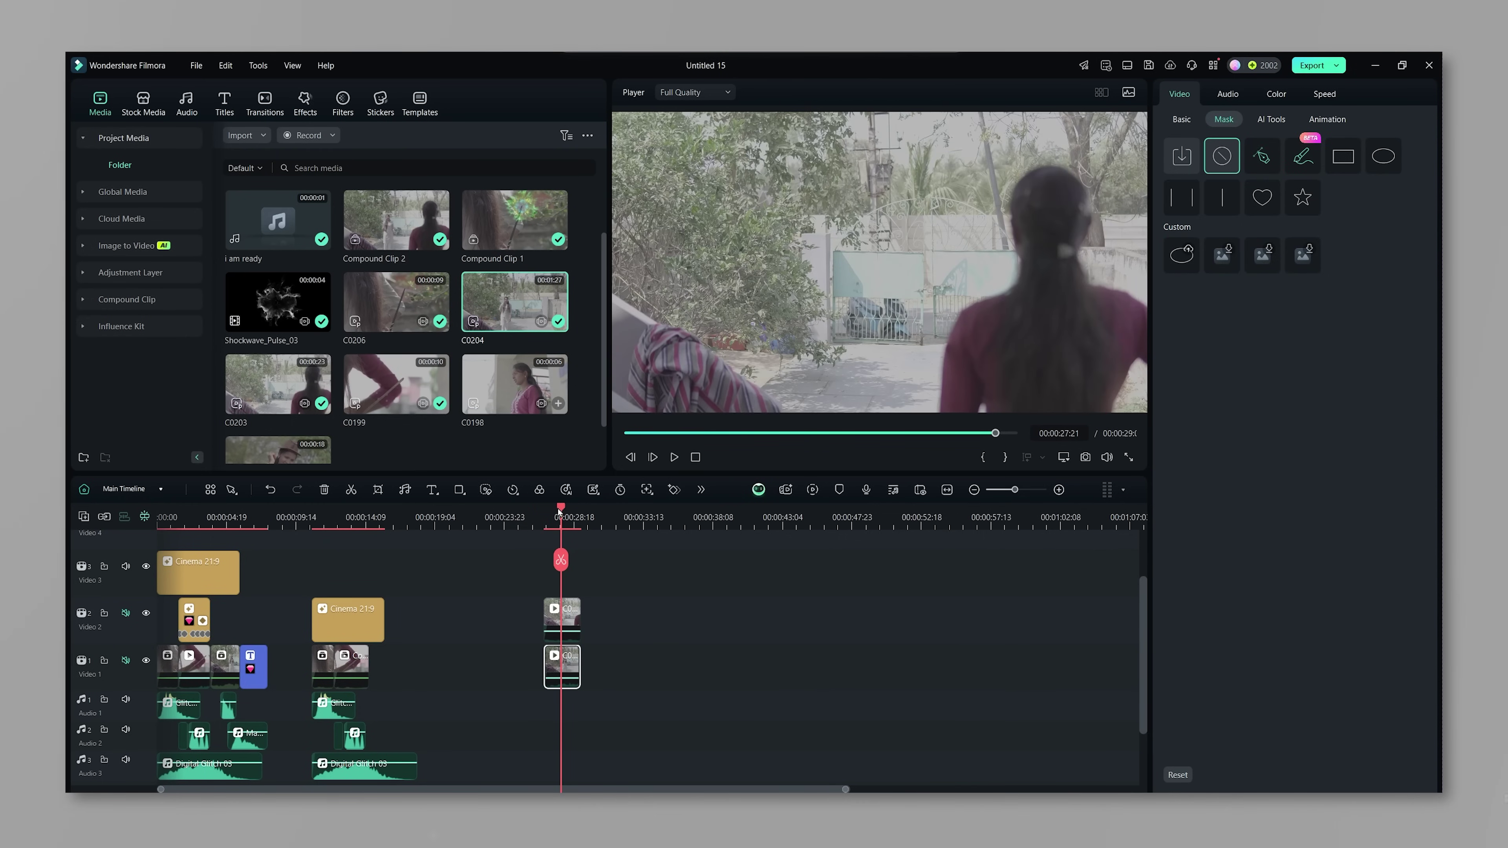
Mask C0203 on Video 2 with a rectangle scaled to about 170.70% at about X 1478.11, Y 57.89 around the back-view woman
left_click(560, 621)
left_click(1182, 119)
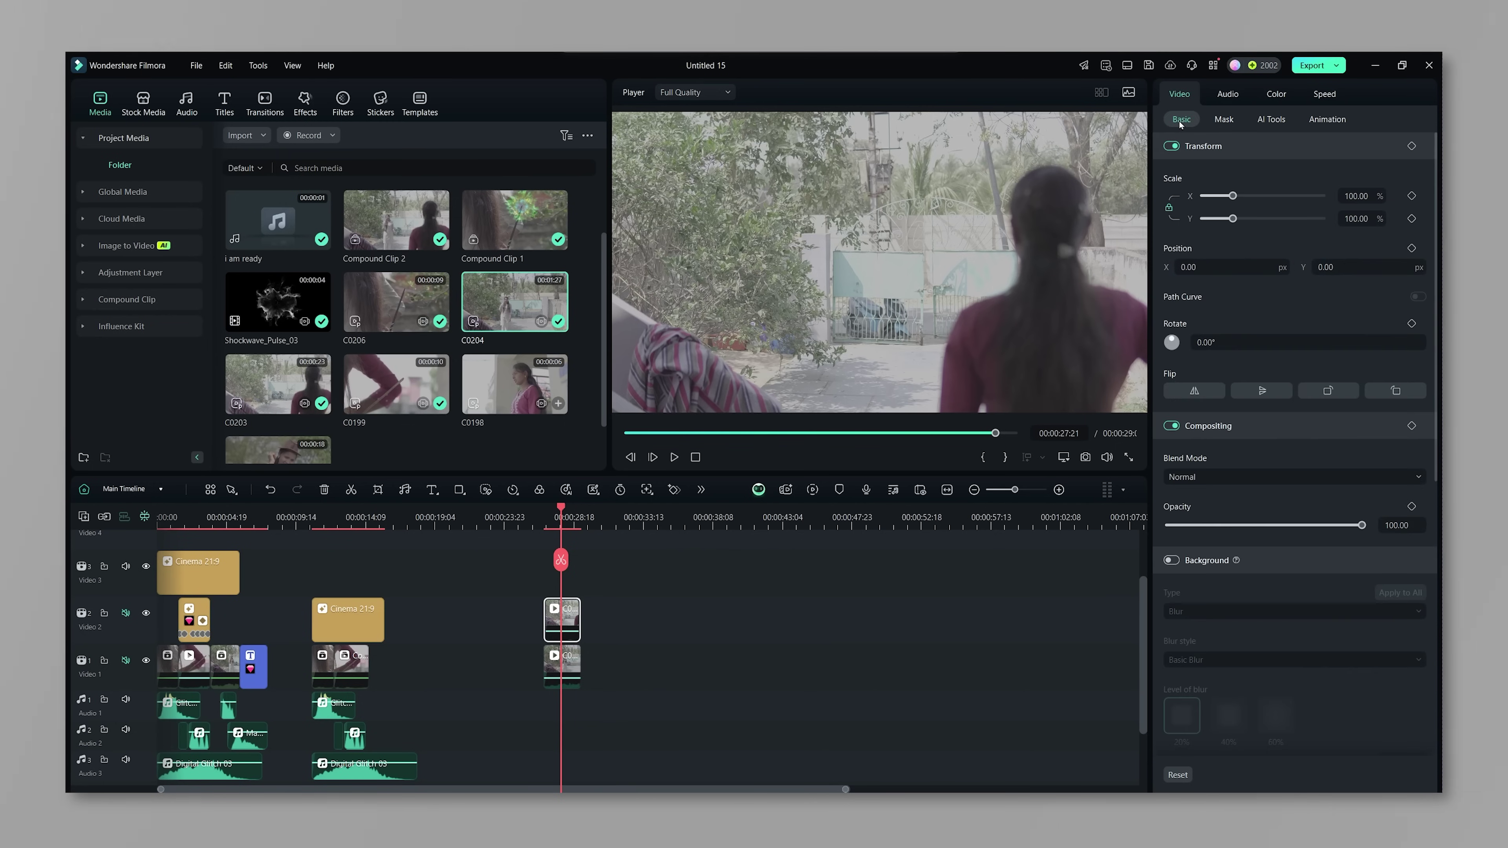
left_click(1225, 121)
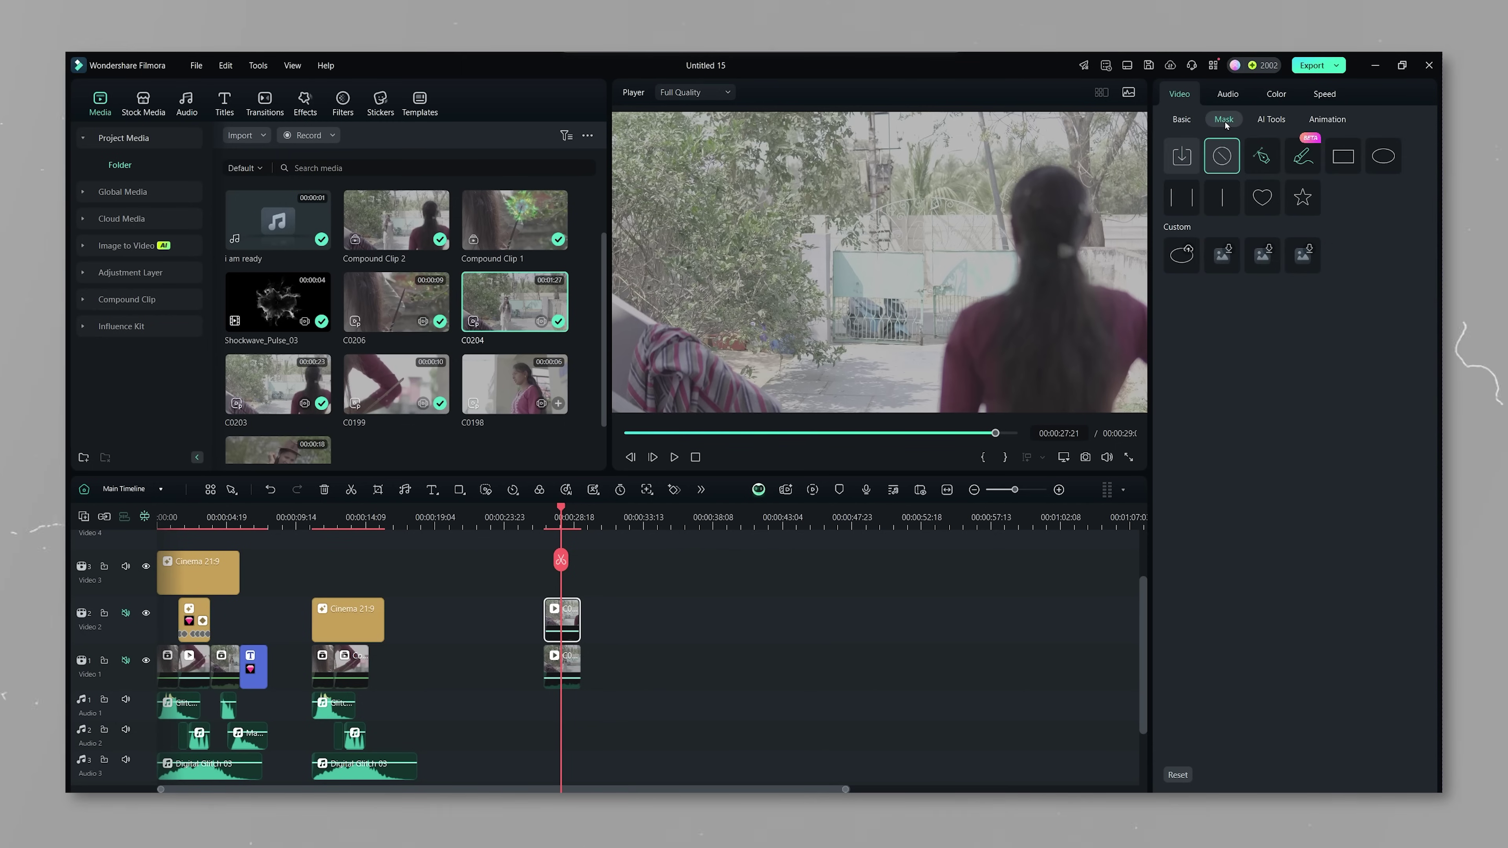
left_click(1340, 160)
left_click_drag(900, 259, 1072, 162)
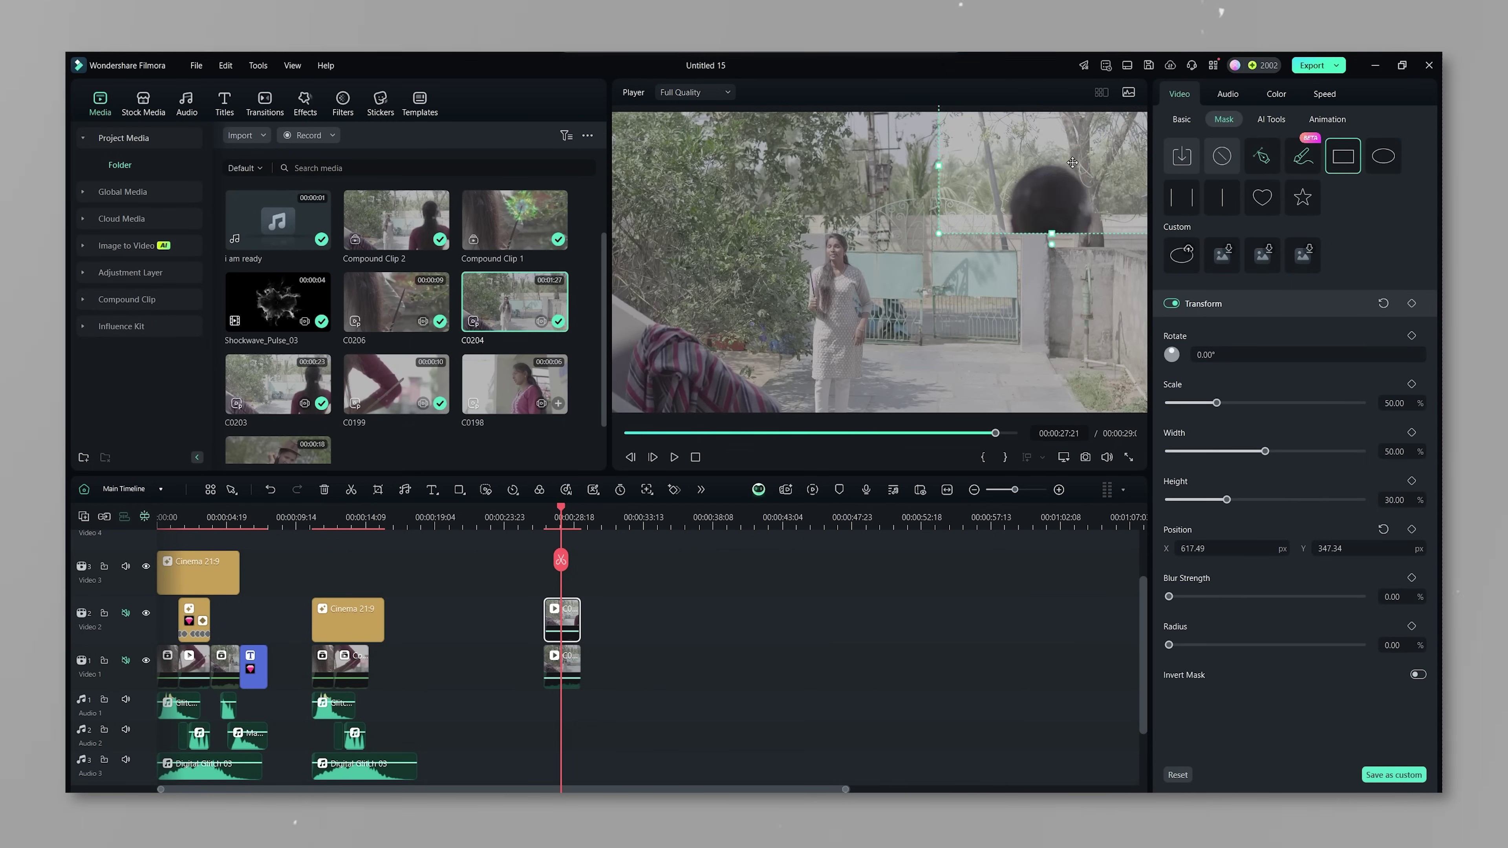
left_click_drag(937, 243, 961, 393)
left_click_drag(867, 248, 1106, 326)
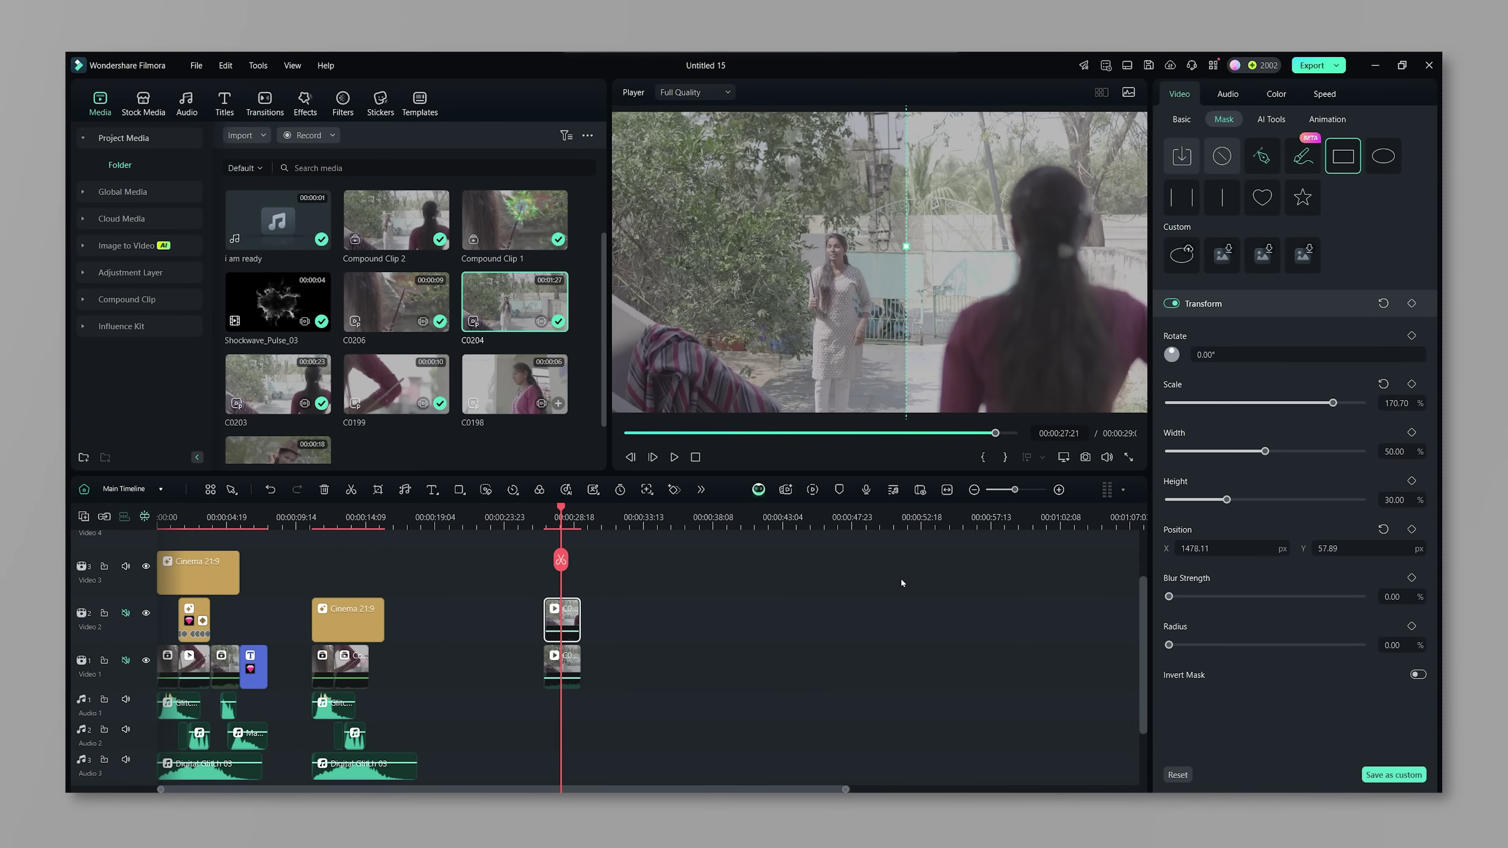
left_click(902, 583)
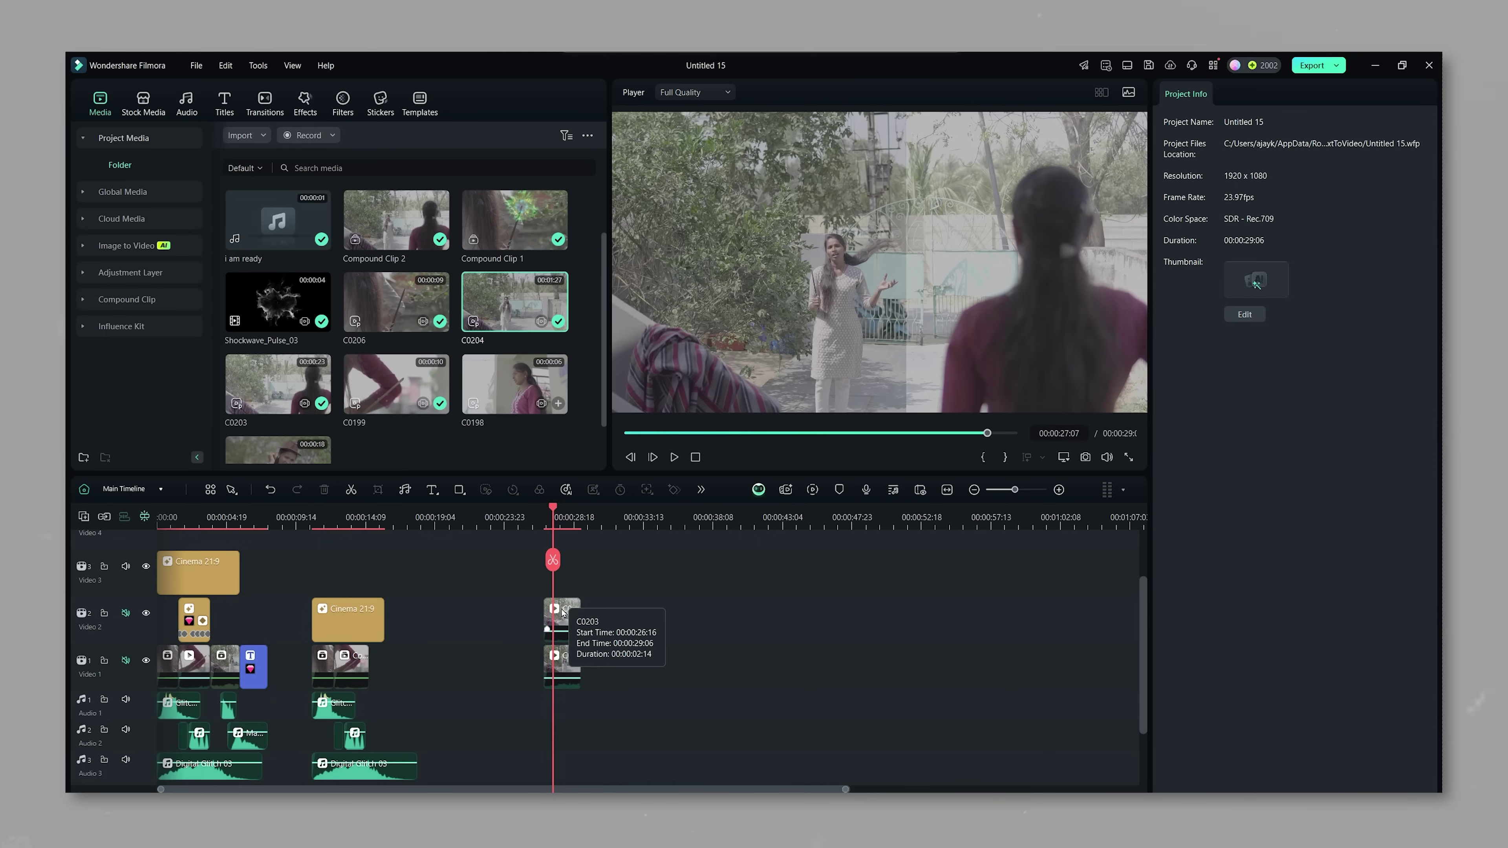
Soften the rectangle mask on C0203 with a blur strength of 13 and check the blend between the layers
left_click(562, 612)
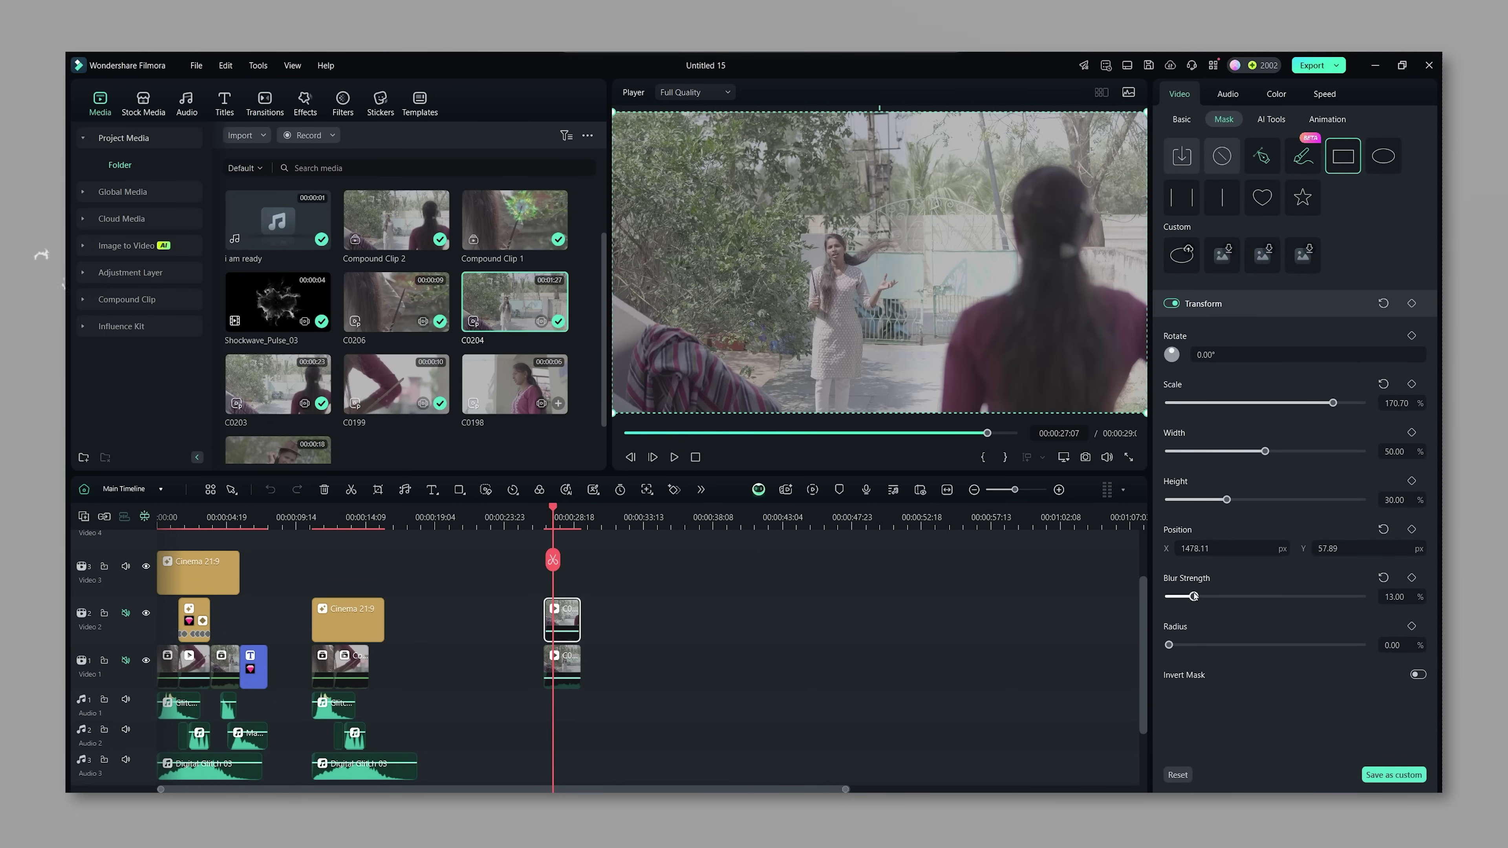
left_click(861, 565)
mouse_move(556, 514)
left_mouse_down()
mouse_move(542, 518)
mouse_move(556, 535)
left_mouse_up()
Combine the two stacked clips into a multi-camera clip and place it directly after the last compound clip on Video 1
left_click_drag(599, 625, 562, 665)
right_click(562, 665)
left_click(609, 425)
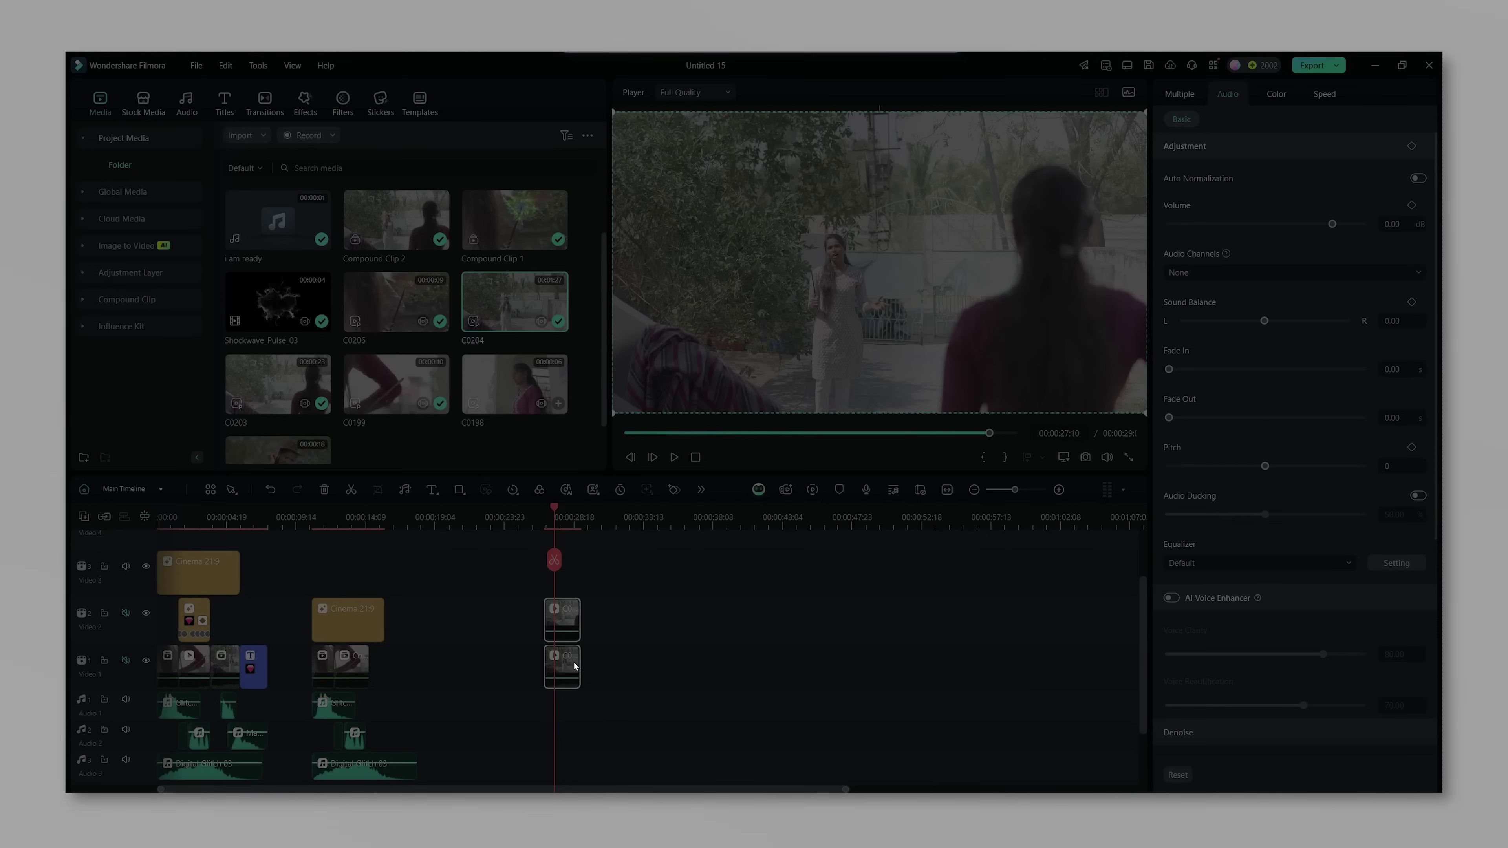
left_click(868, 435)
left_click_drag(556, 660, 379, 665)
Play back the new shot and extend the Cinema 21:9 effect on Video 2 to the end of the multi-camera clip
left_click(360, 517)
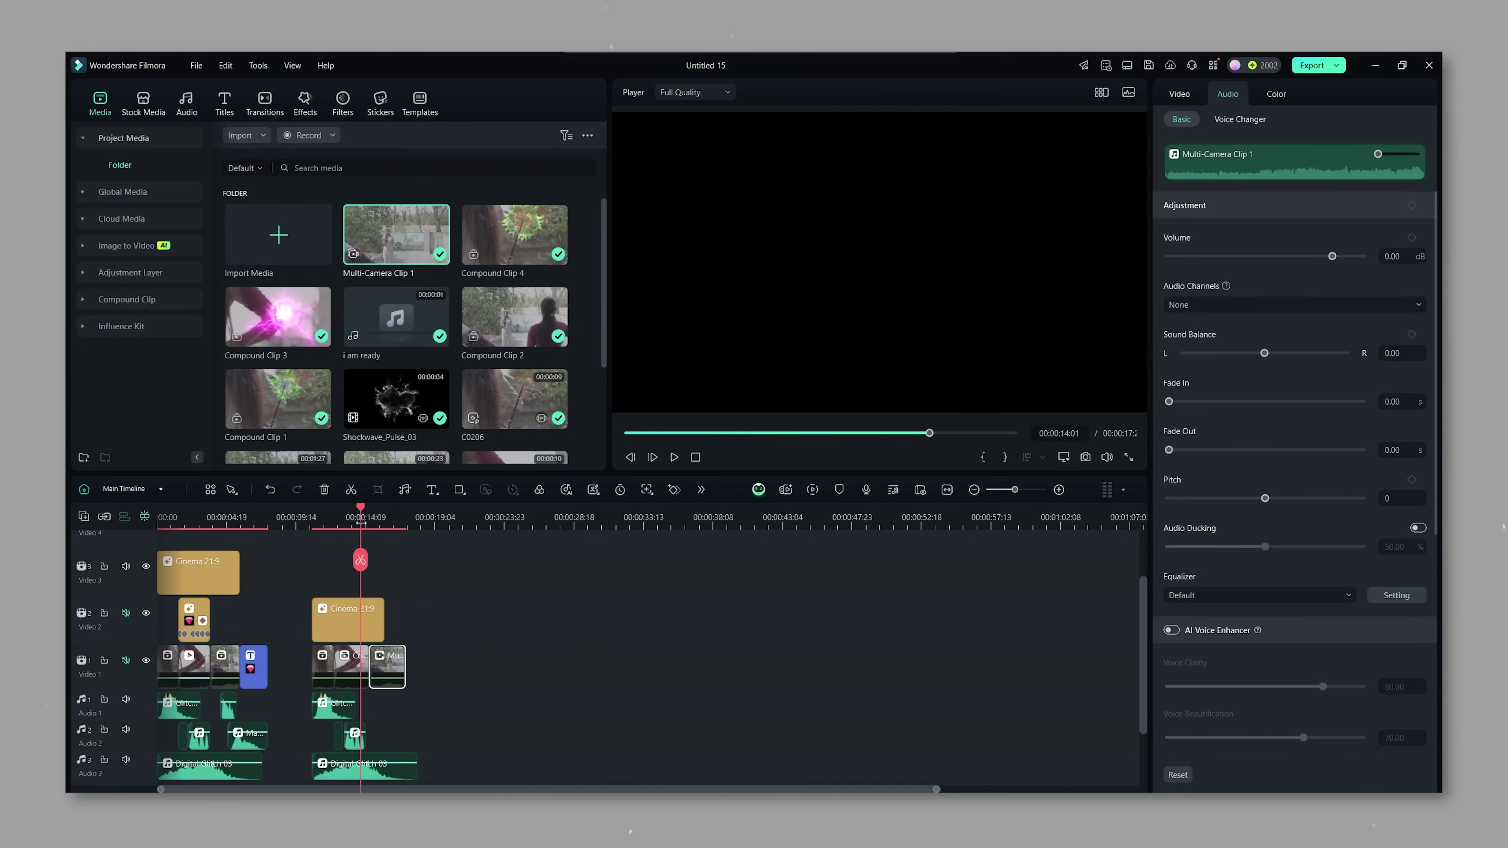
key("space")
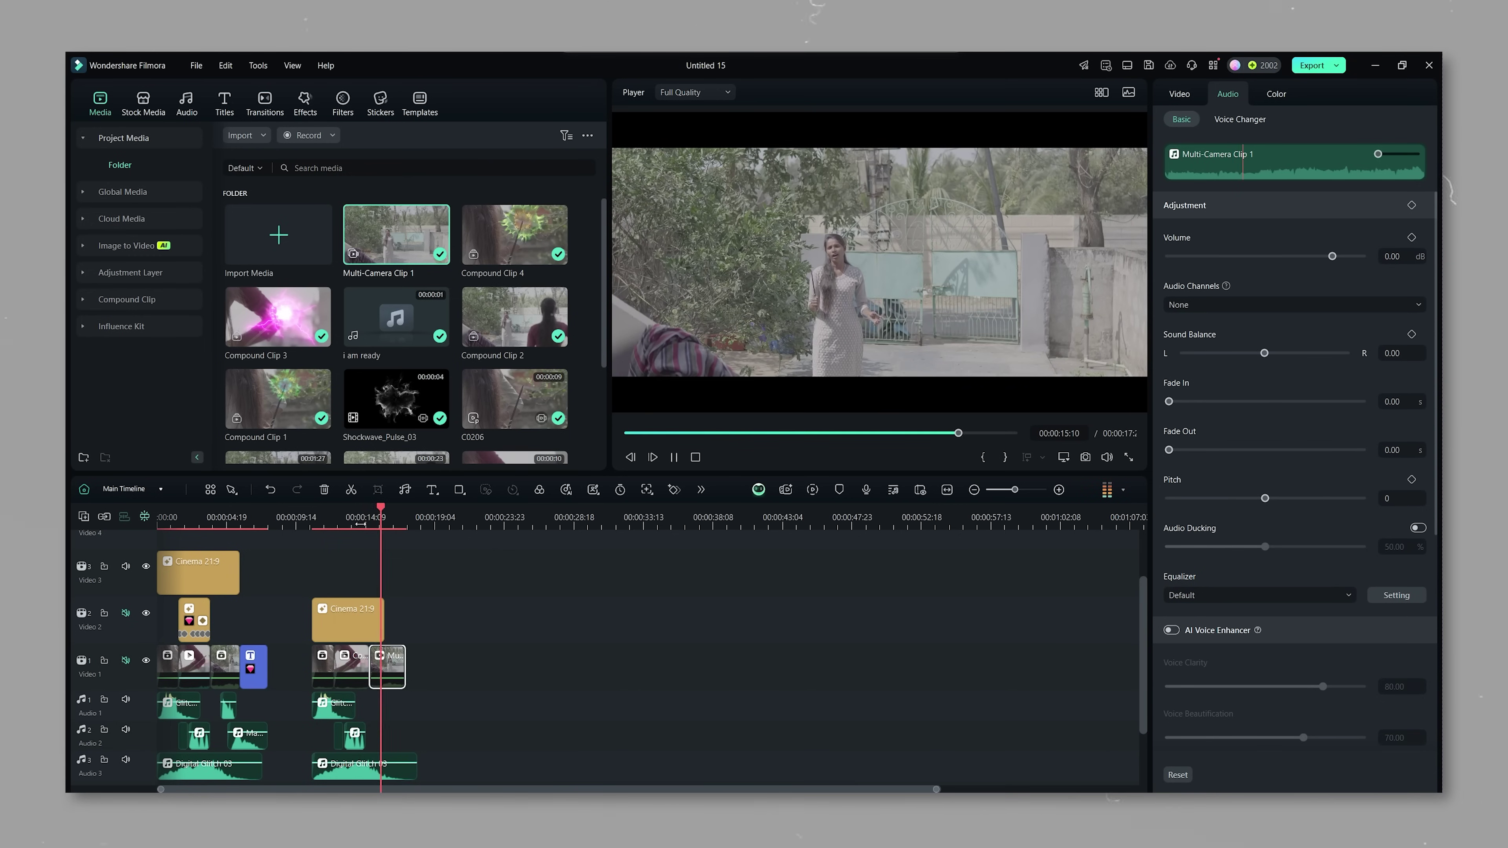
left_click(392, 633)
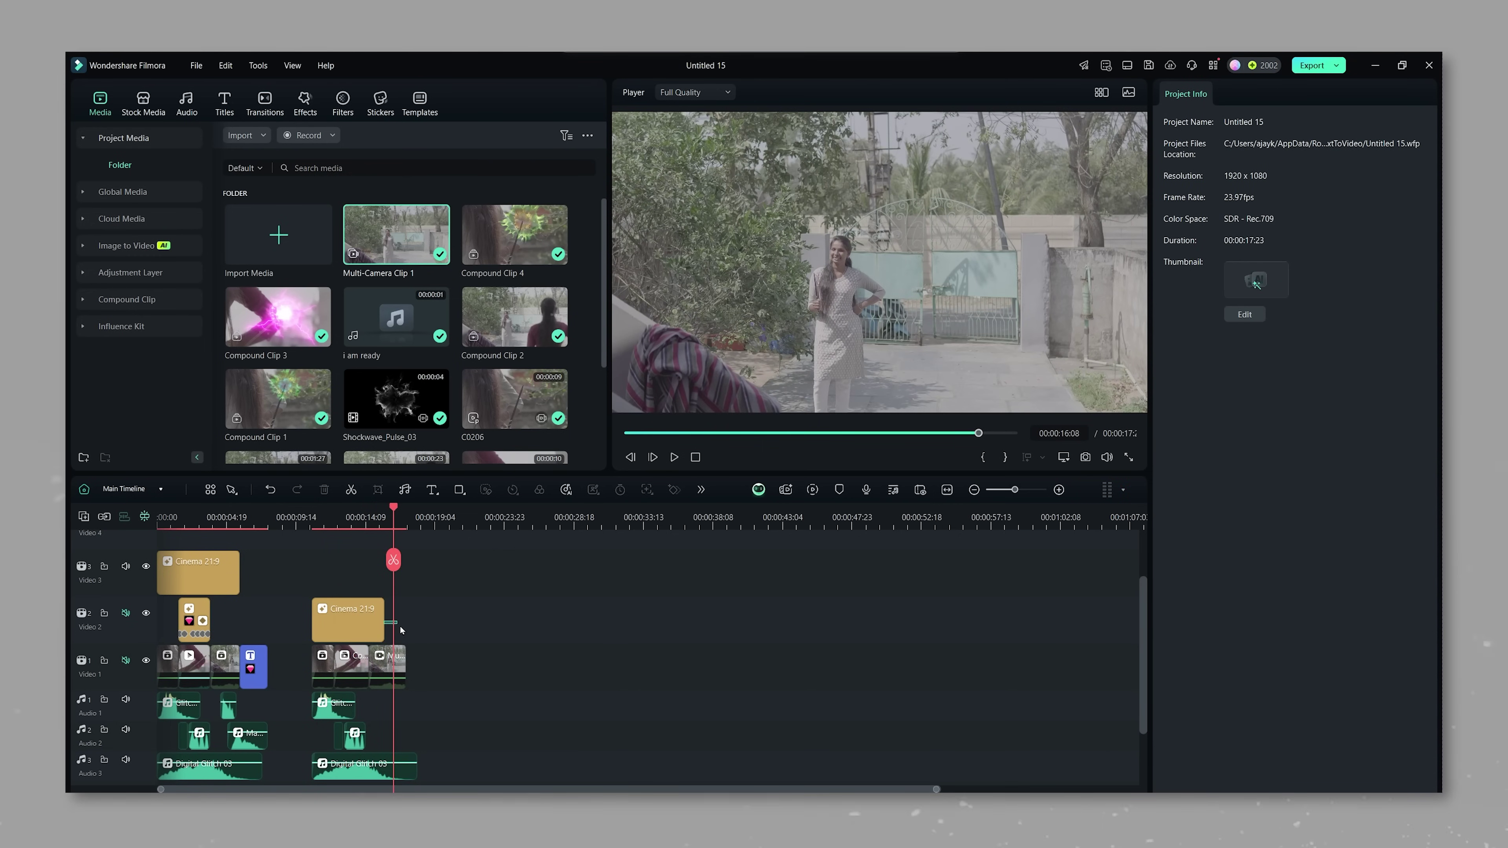
Place a copy of the magic sound on Audio 2 under the second half of the multi-camera clip and play it back
scroll(392, 624, "up", 2)
left_click(334, 735)
left_click_drag(532, 735, 564, 733)
key("space")
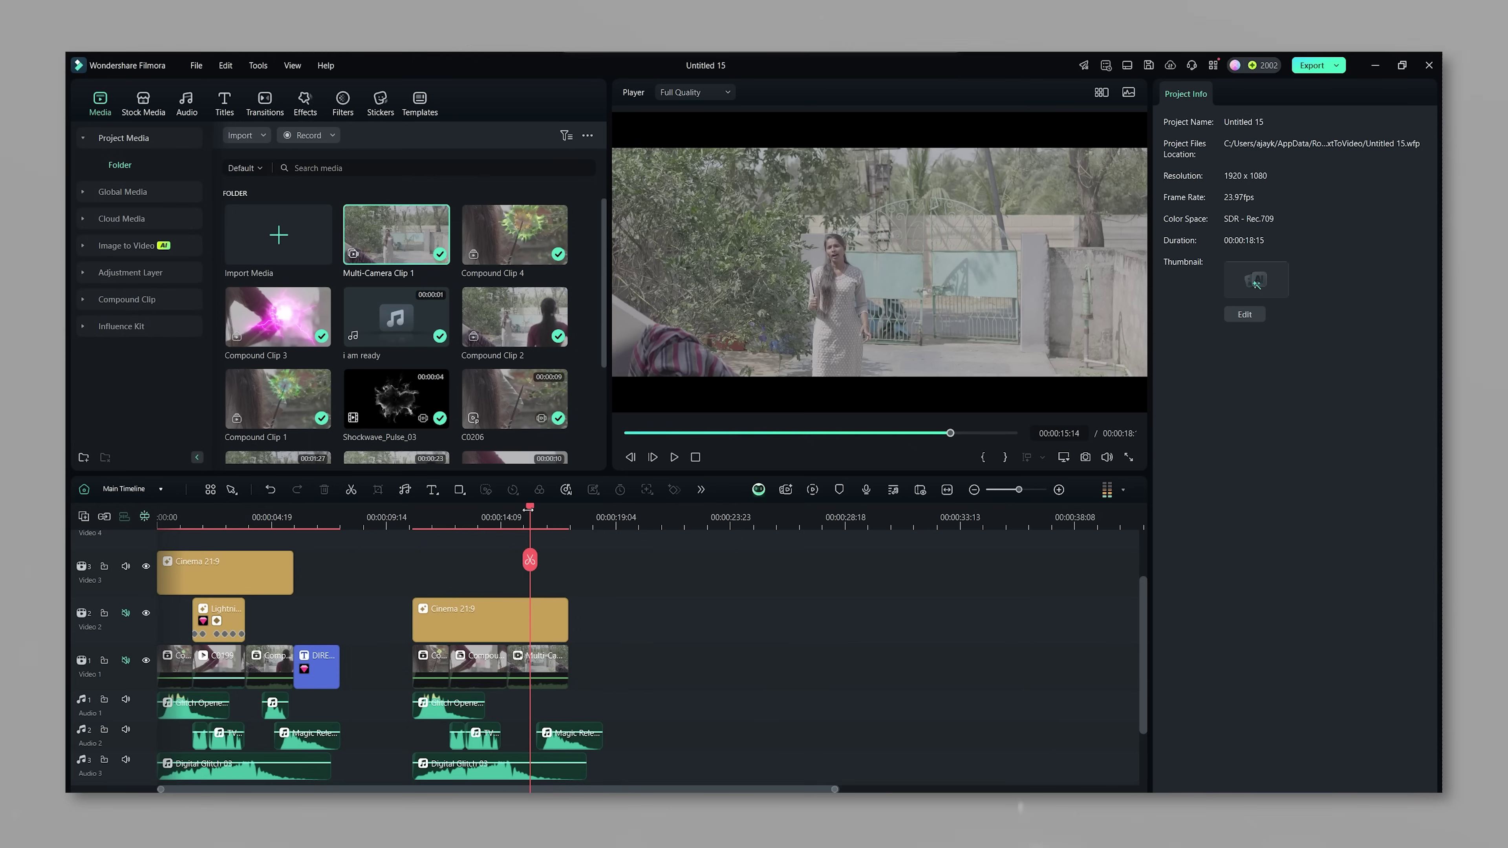
key("space")
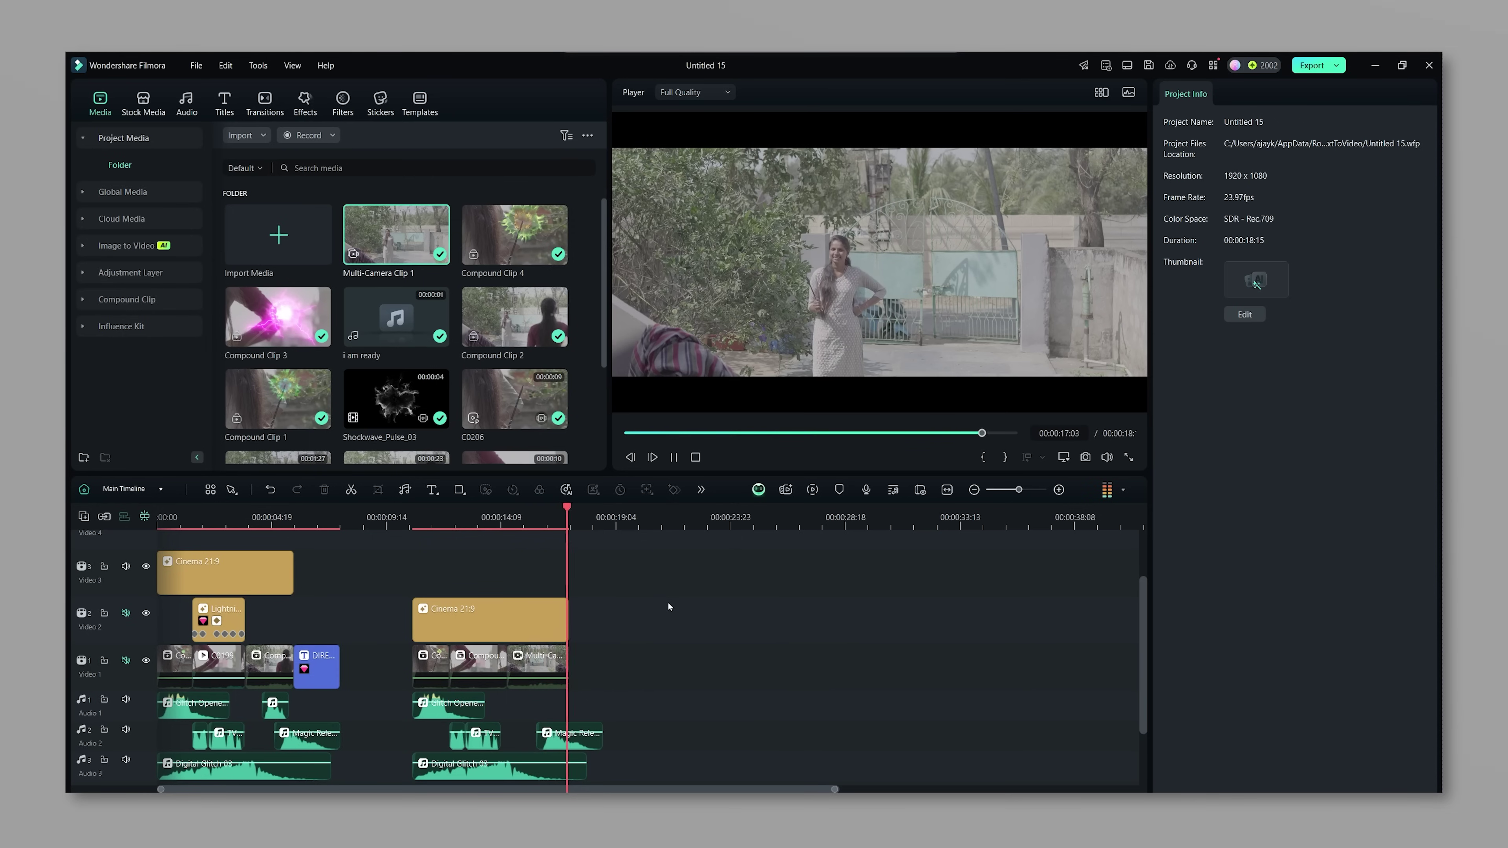
Review the reference end title, and place the outro title Clean Title Design Title 19 directly after the multi-camera clip on Video 1
left_click(262, 517)
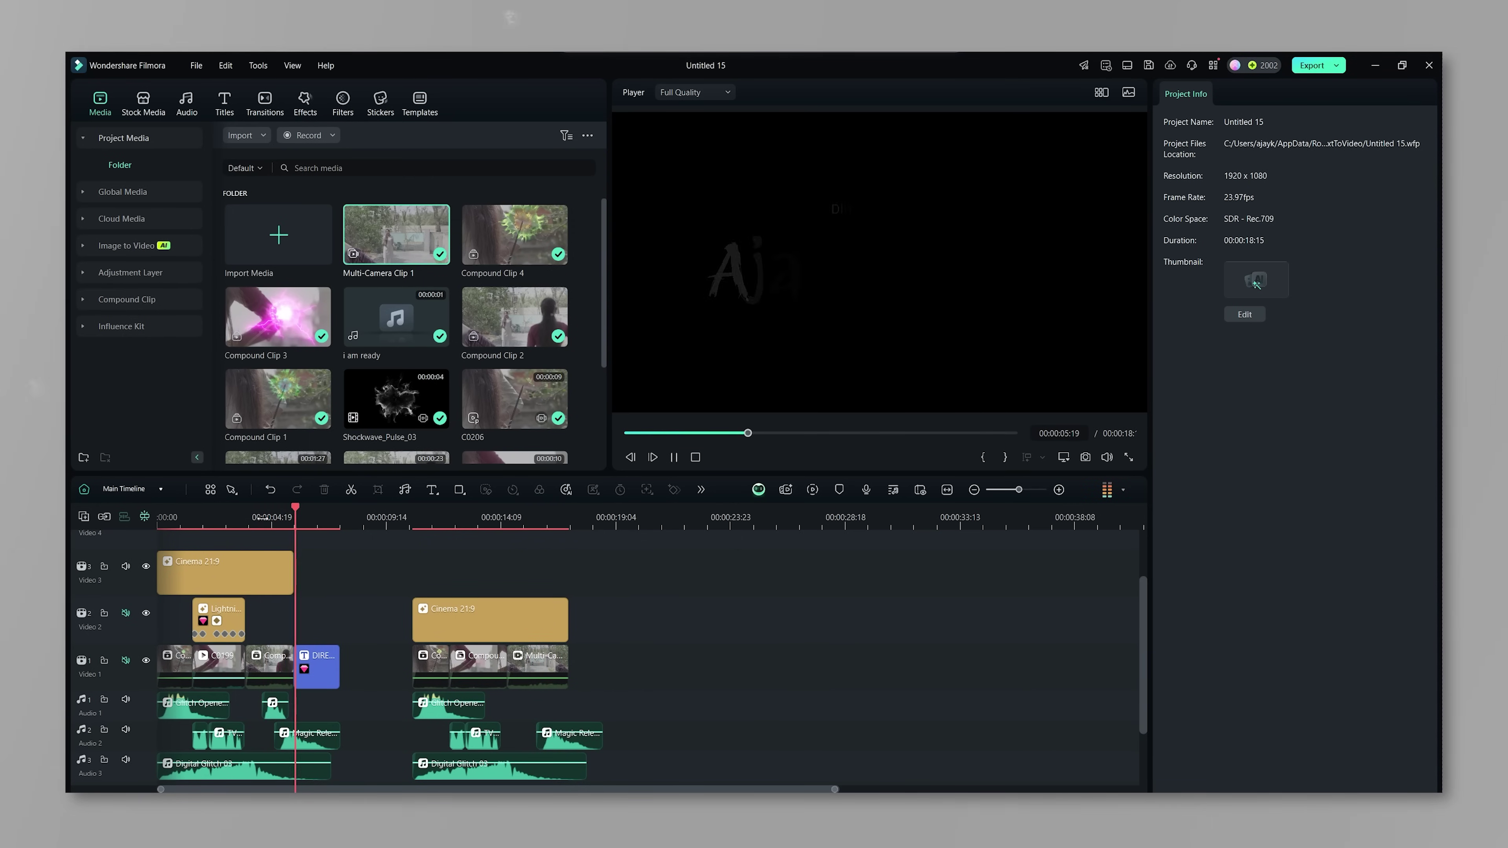
left_click(323, 666)
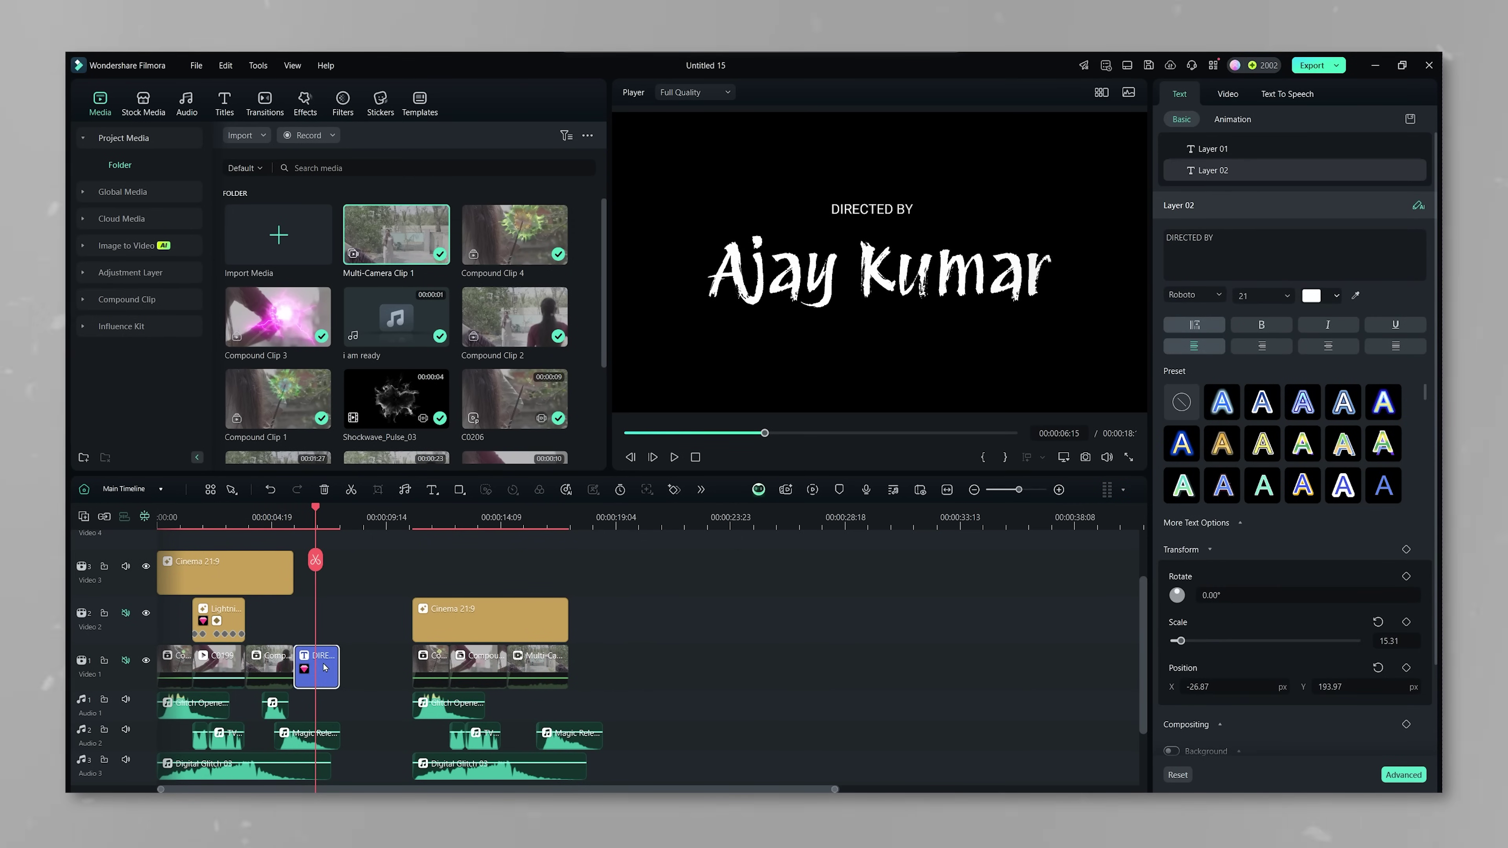
left_click(224, 101)
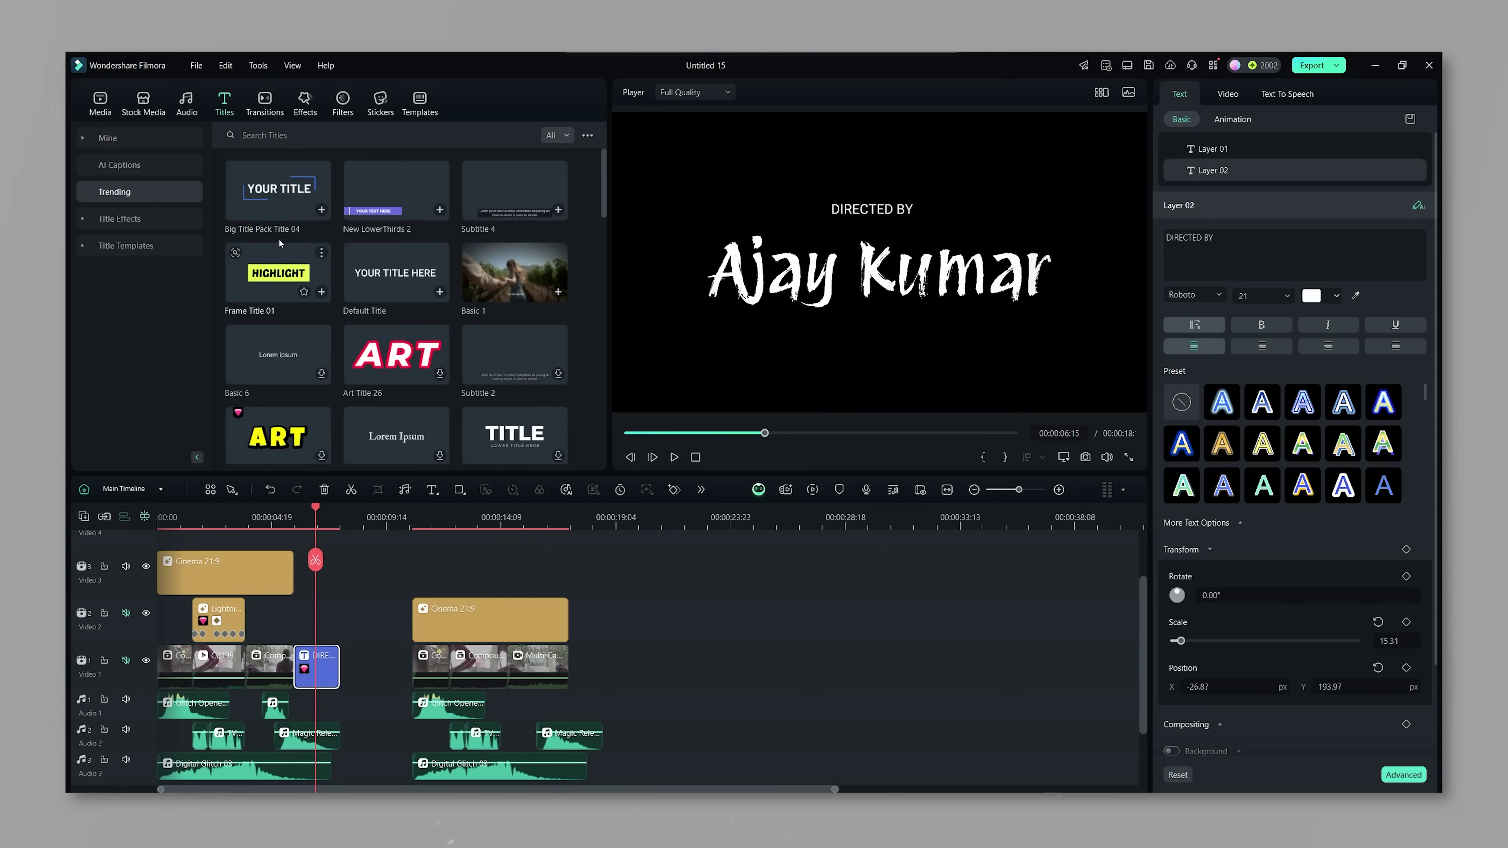
left_click(84, 247)
scroll(136, 332, "down", 3)
left_click(117, 192)
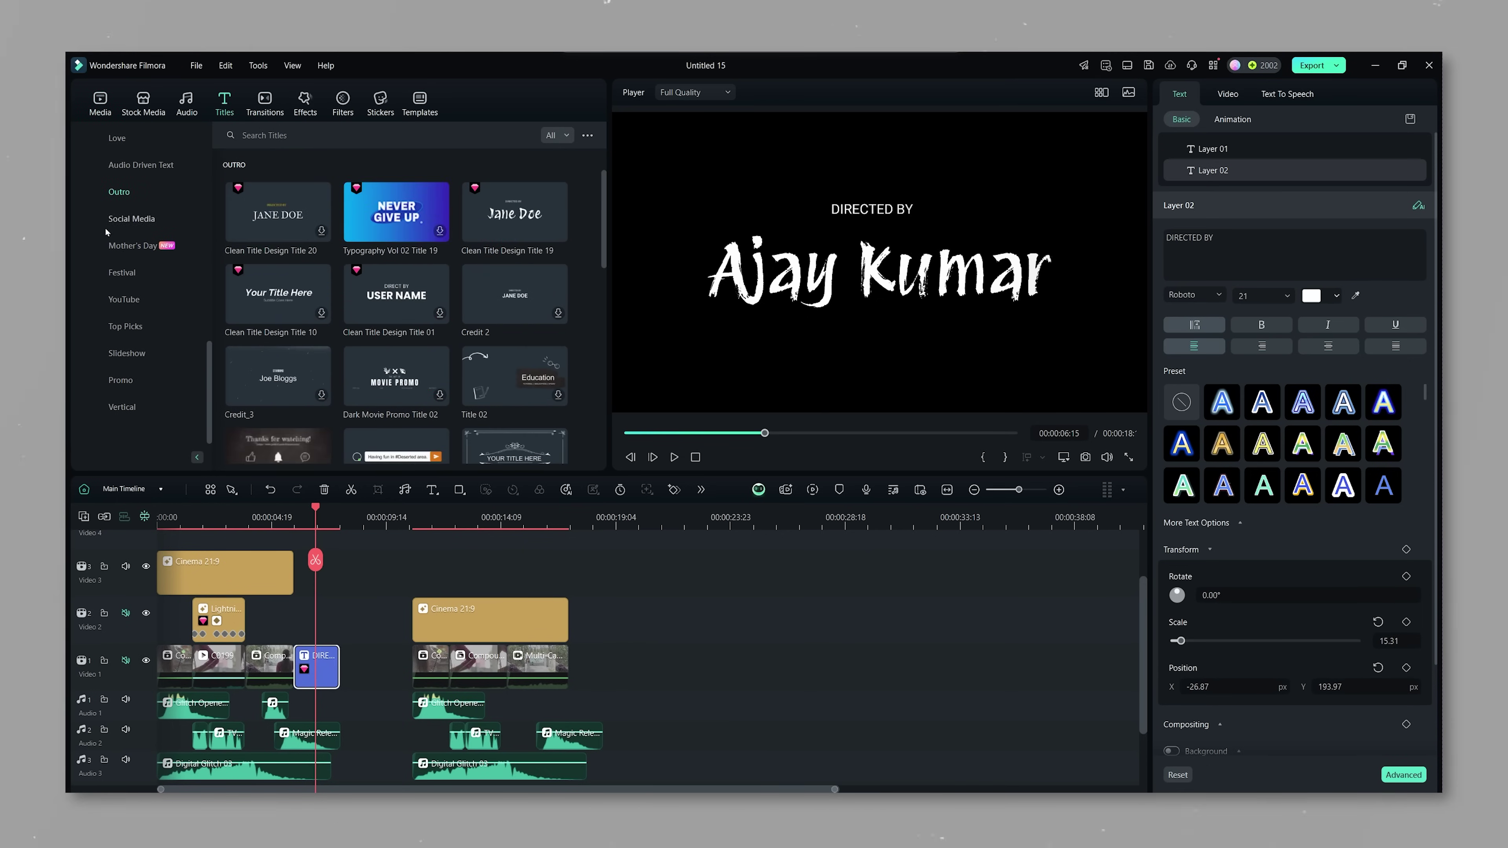
left_click_drag(677, 540, 601, 670)
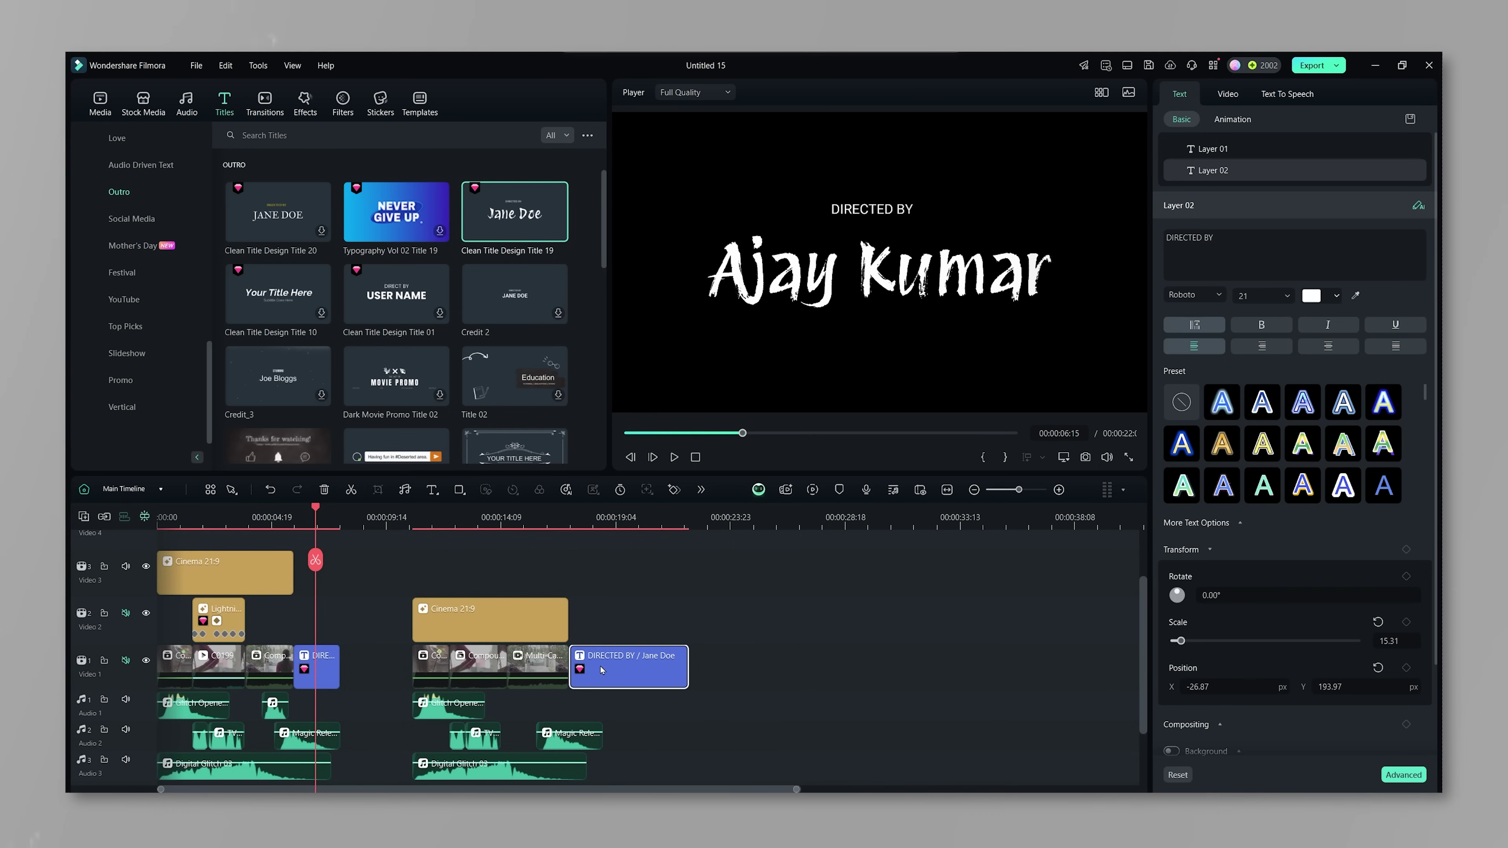
Trim the end of the multi-camera clip, close the gap before the title, and extend Cinema 21:9 to the title's end
key("space")
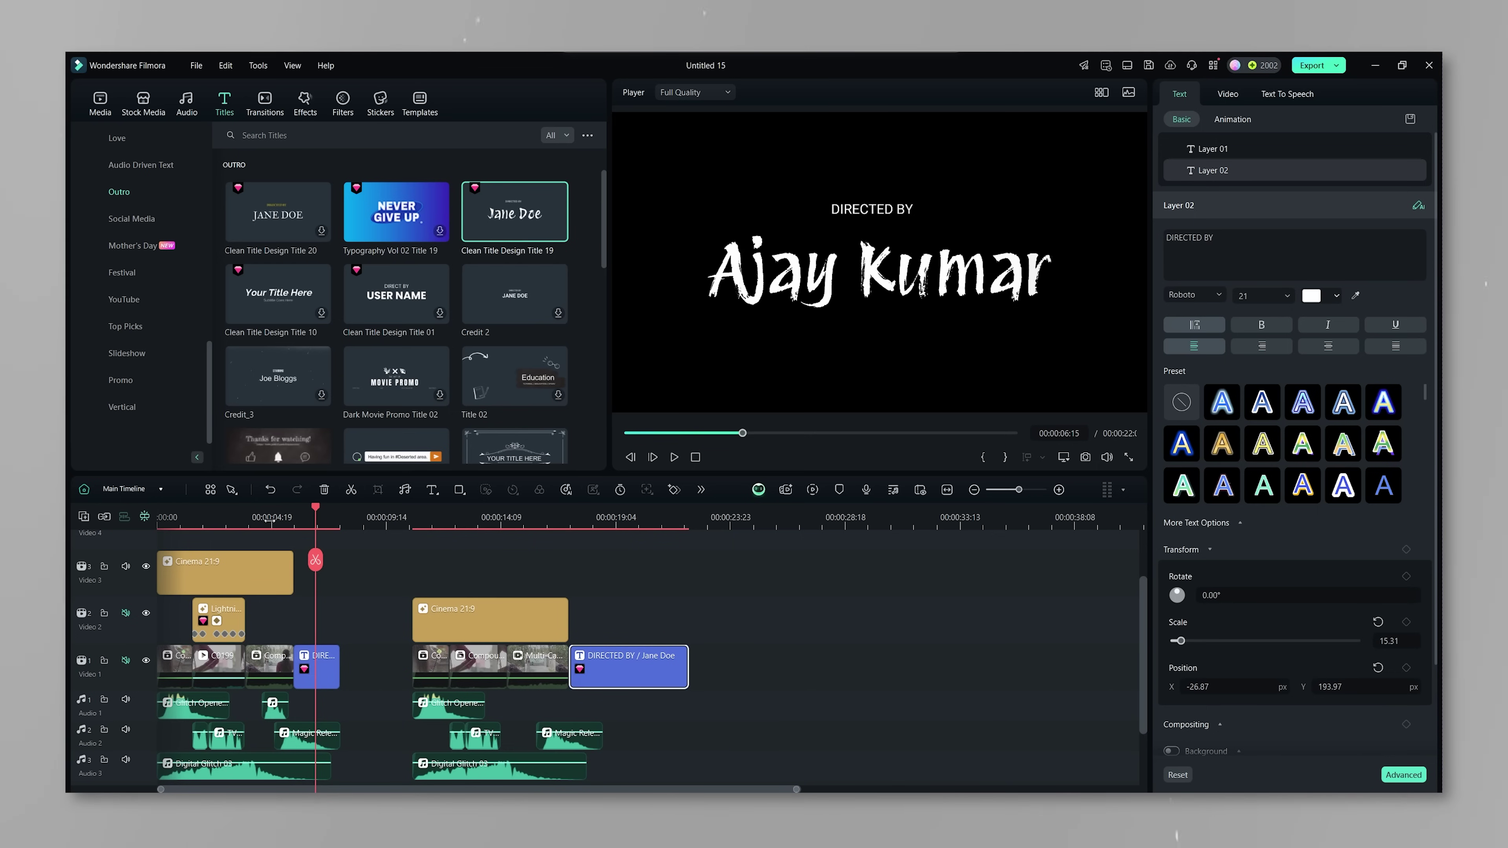
left_click(521, 509)
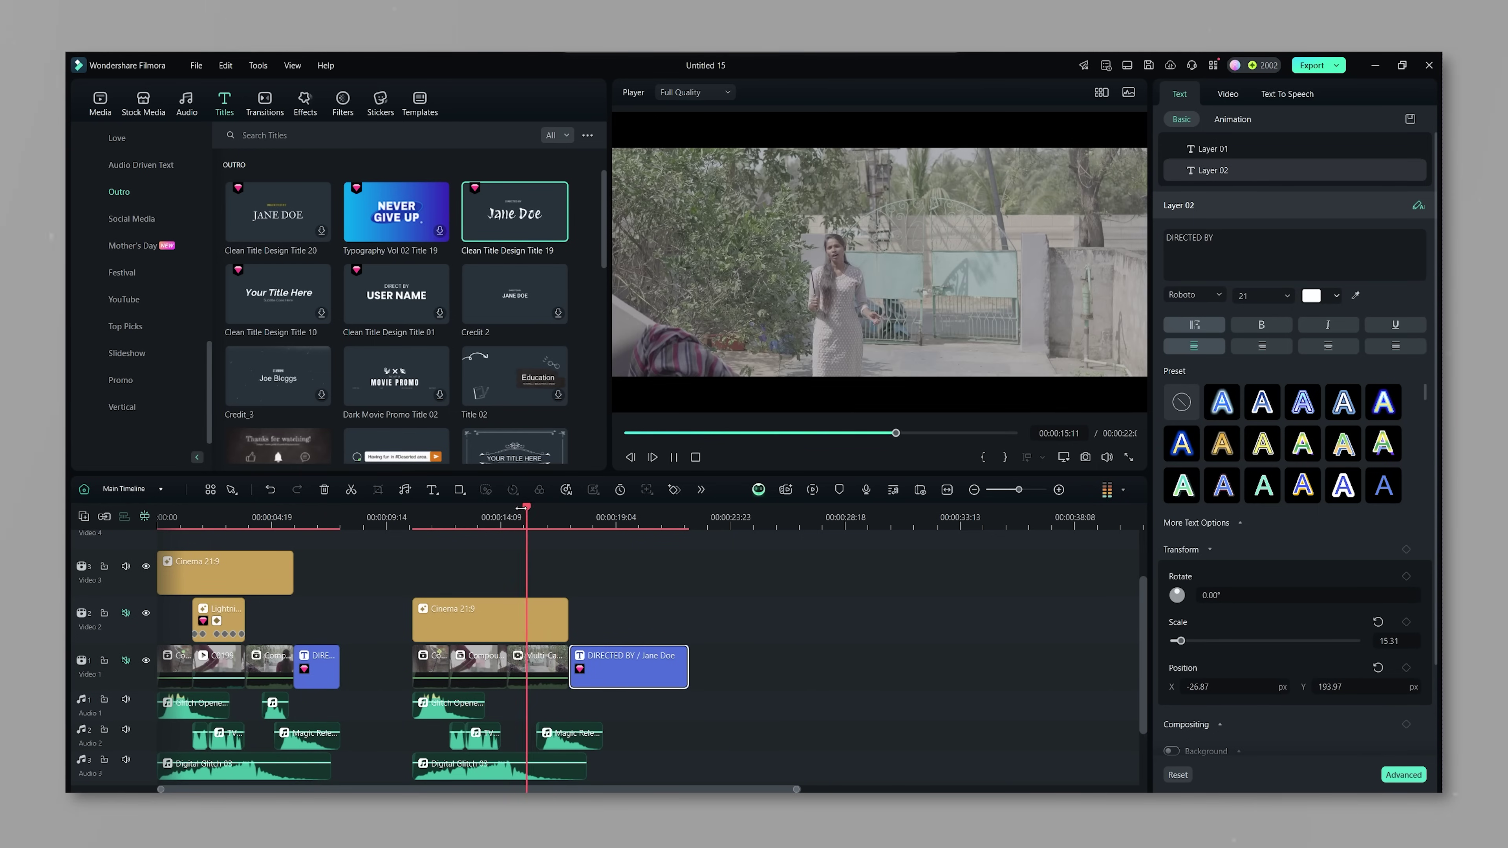
left_click(573, 648)
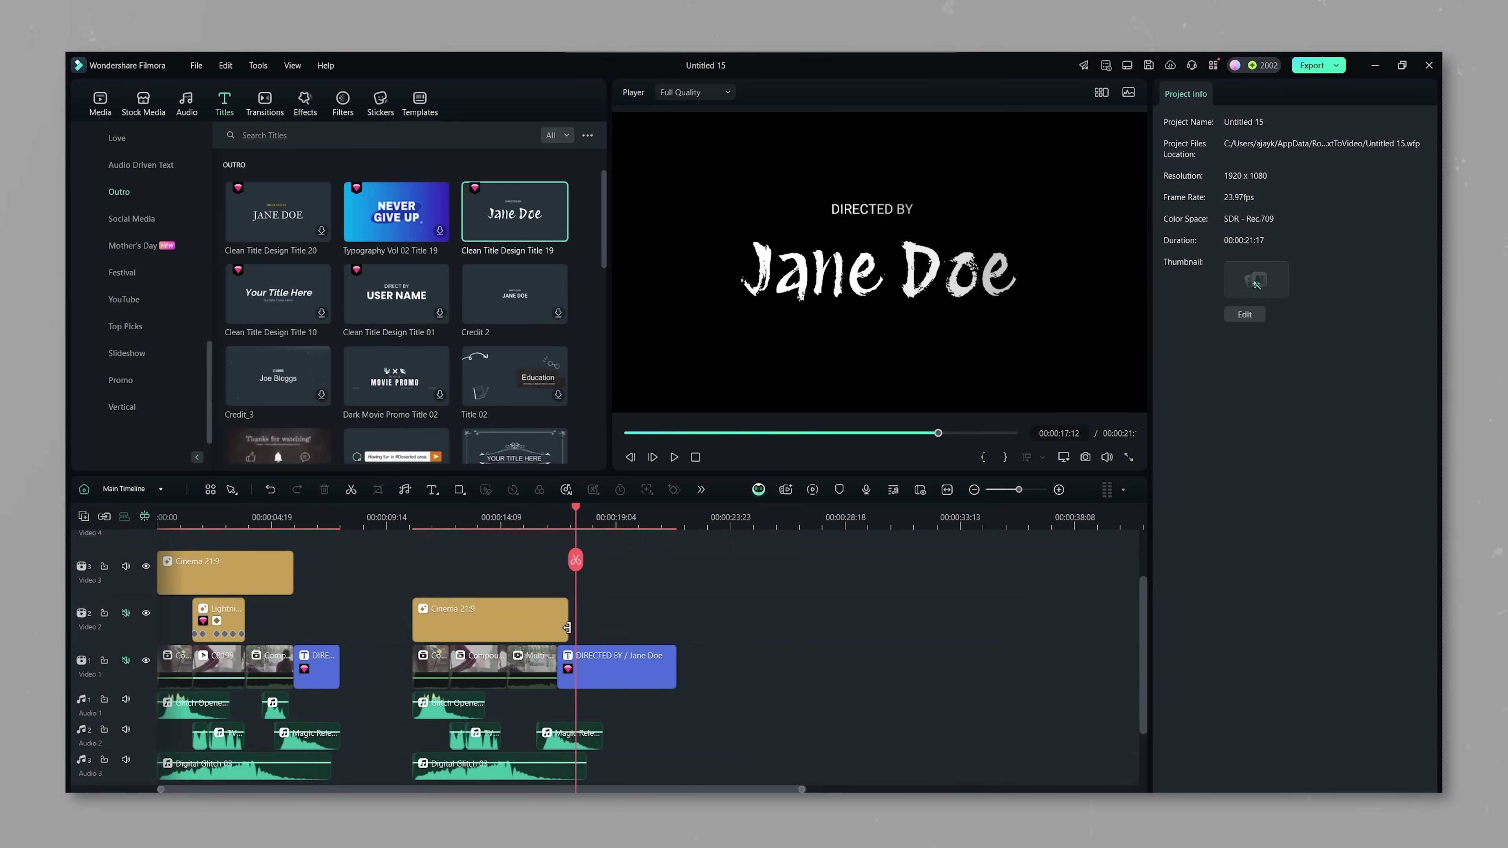
left_click_drag(567, 628, 676, 628)
Set the text of the new title's Layer 01 to "The Explore Guy" and reduce its scale
left_click(617, 671)
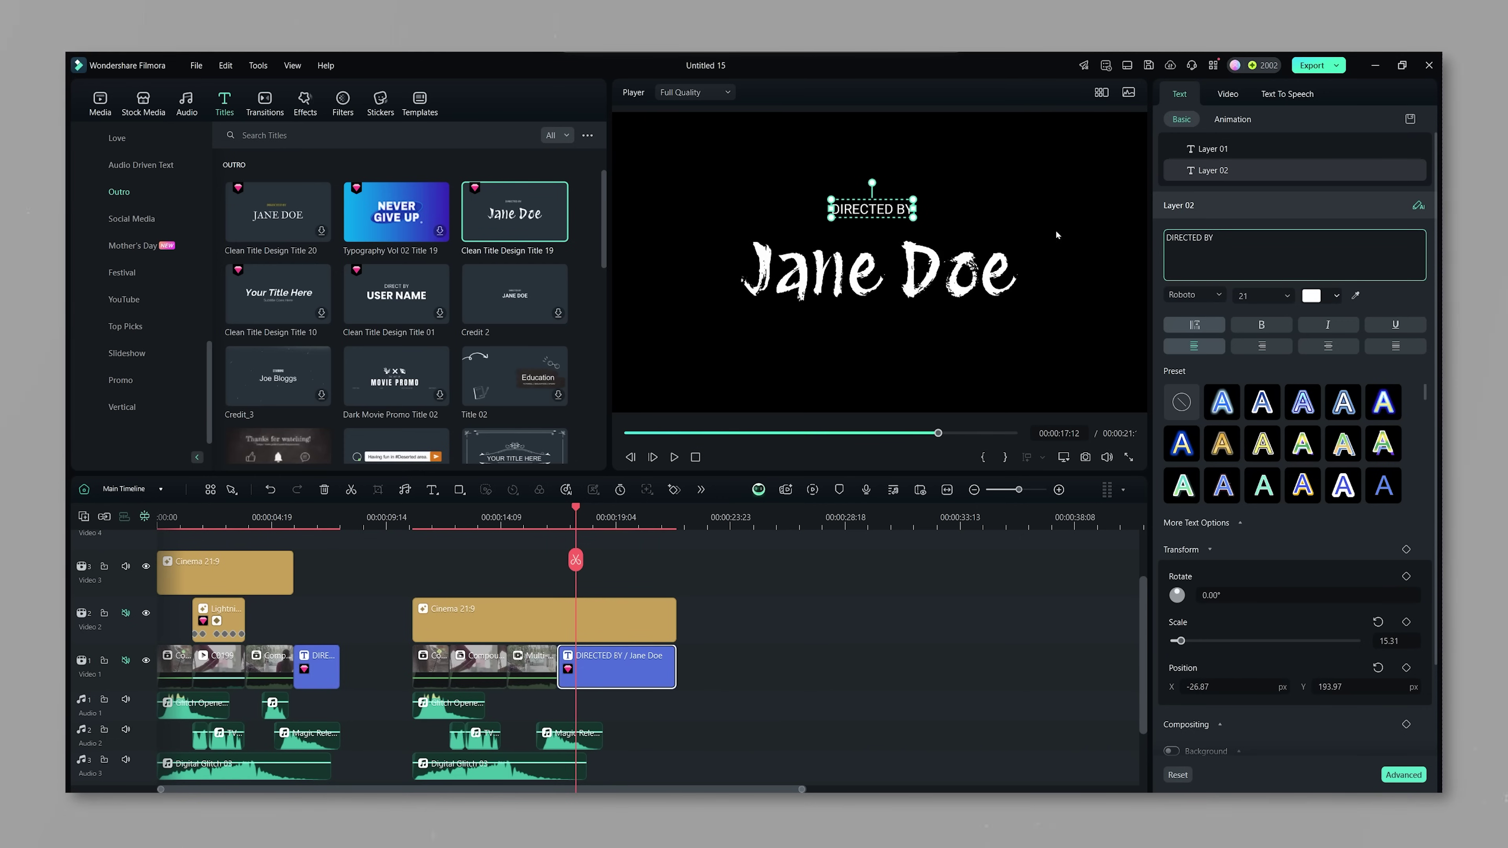
left_click(1211, 149)
left_click_drag(1200, 237, 1128, 245)
type("The Explore Guy")
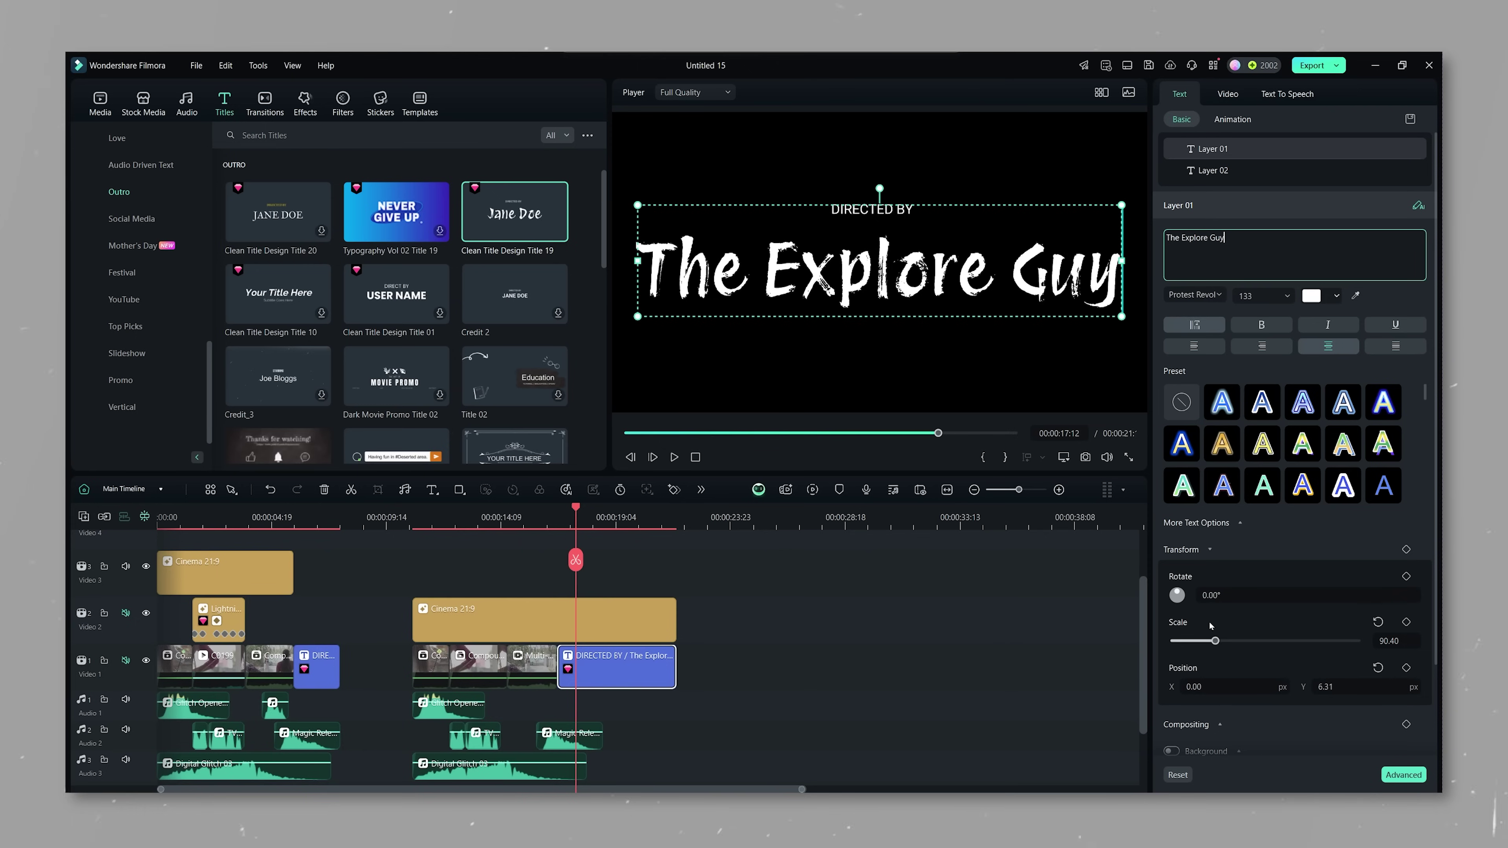
left_click_drag(1214, 640, 1203, 640)
Move the "DIRECTED BY" layer down to sit just above the main title text and play back the ending
left_click(1213, 170)
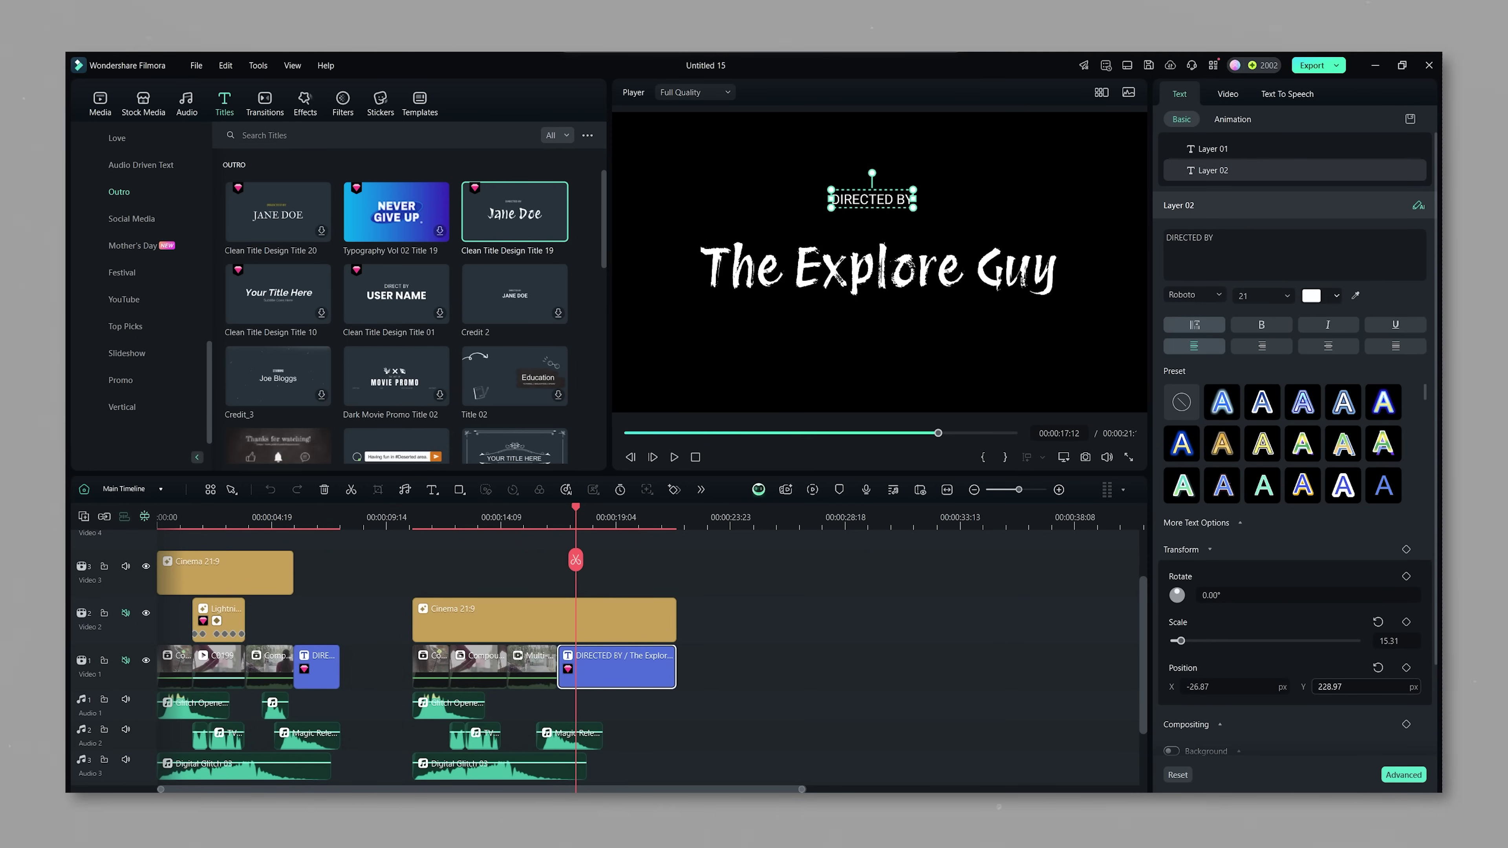
left_click(895, 727)
left_click(525, 515)
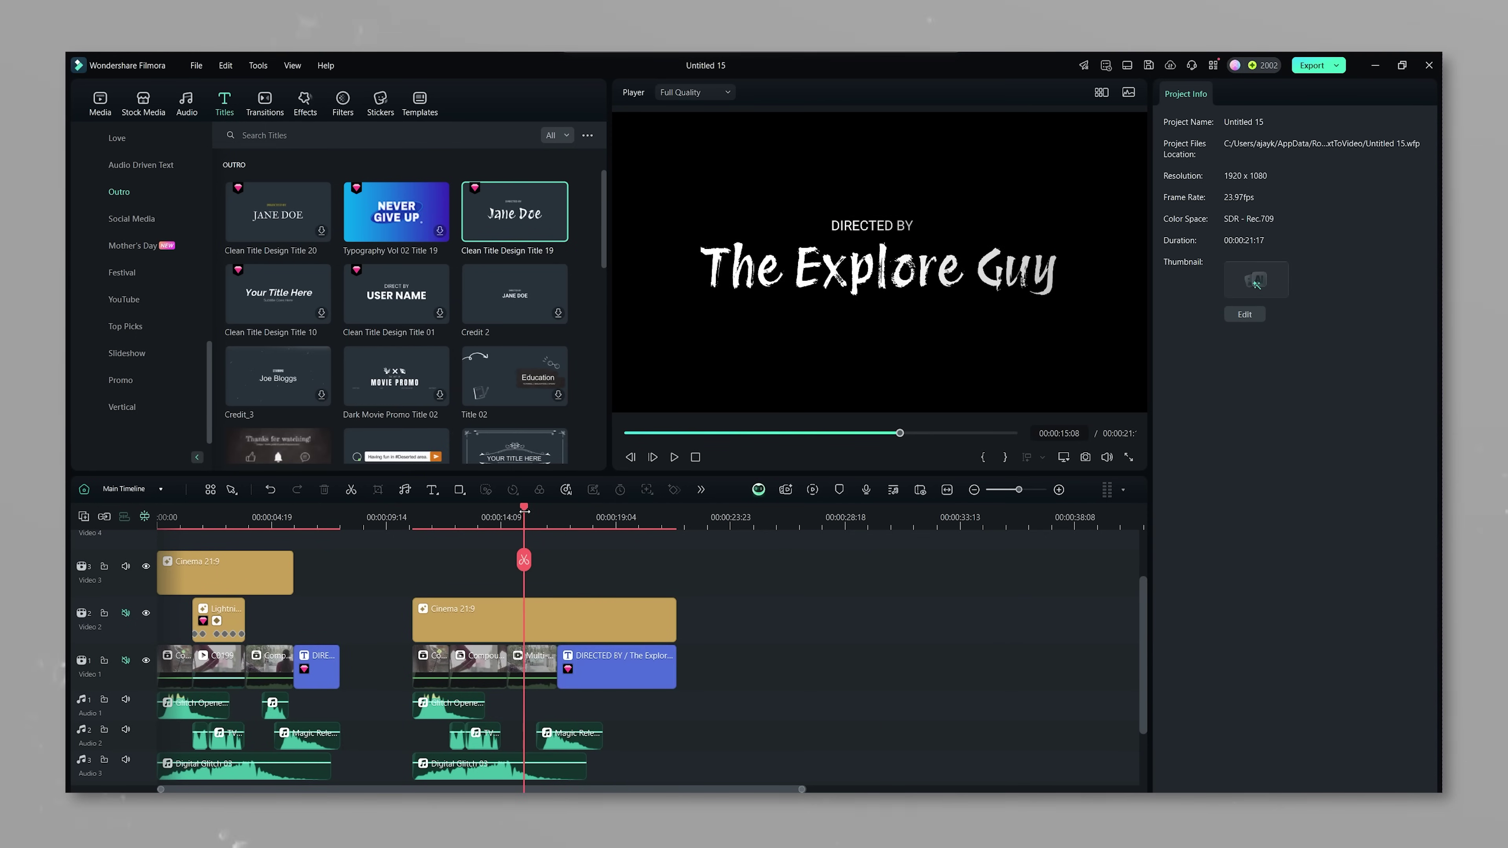
key("space")
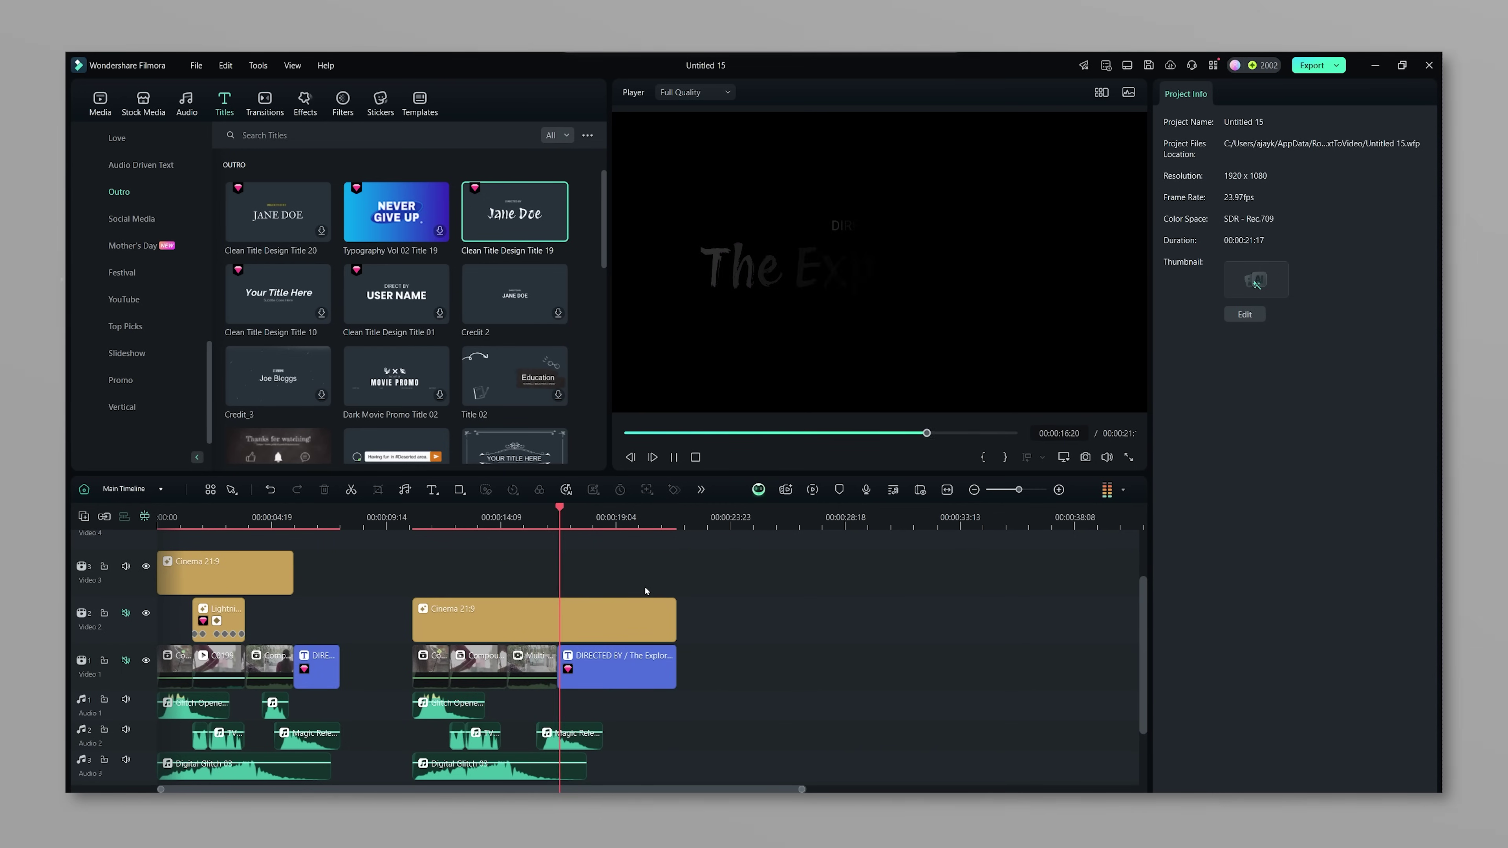
key("space")
left_click(279, 711)
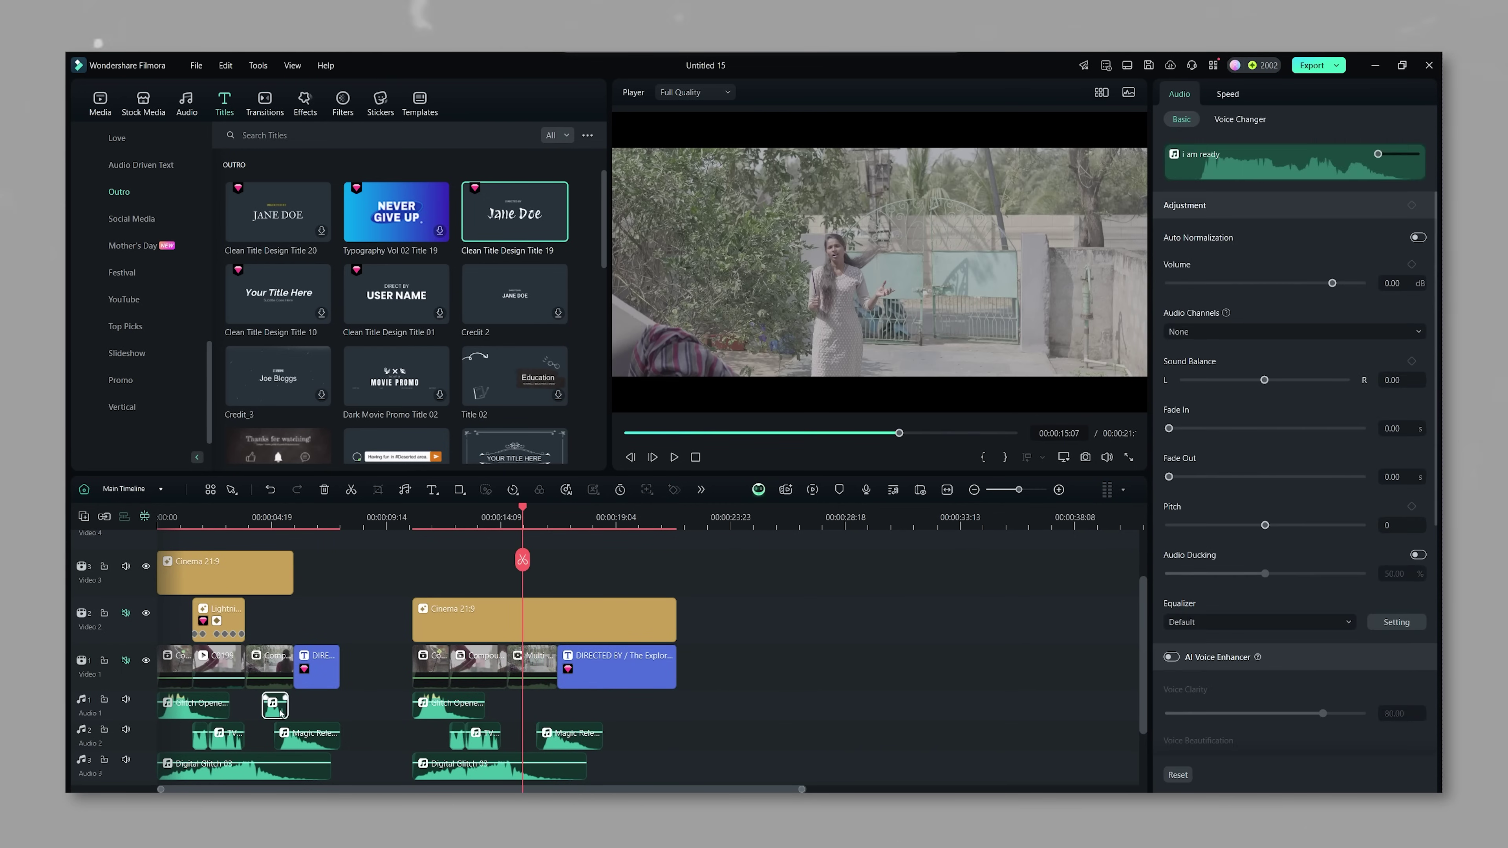
Preview the basic contrast filters and apply Conetrast 03 to the multi-camera clip
left_click(537, 668)
left_click(343, 102)
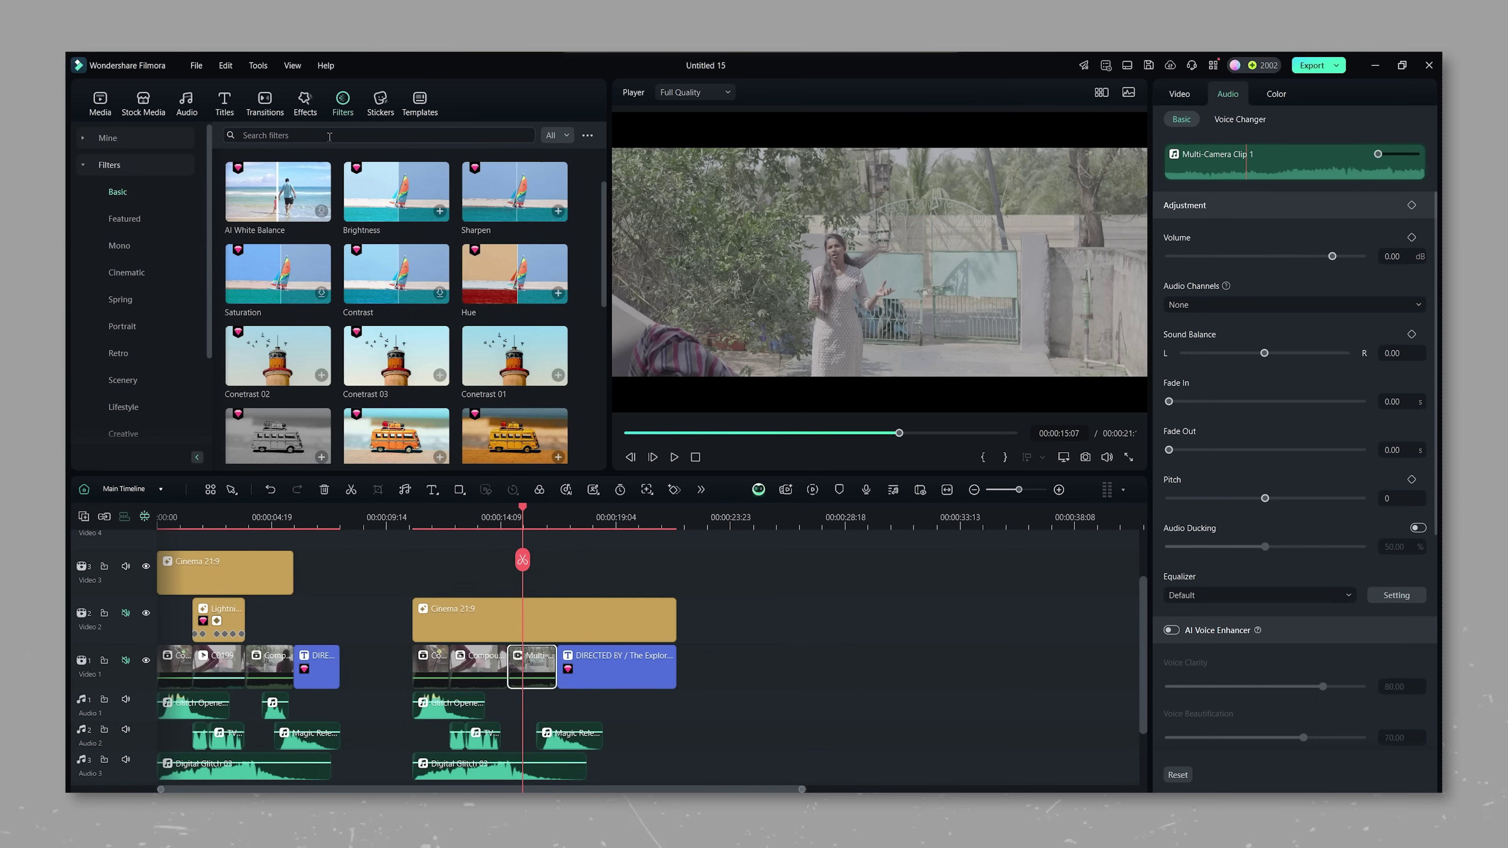
left_click(392, 367)
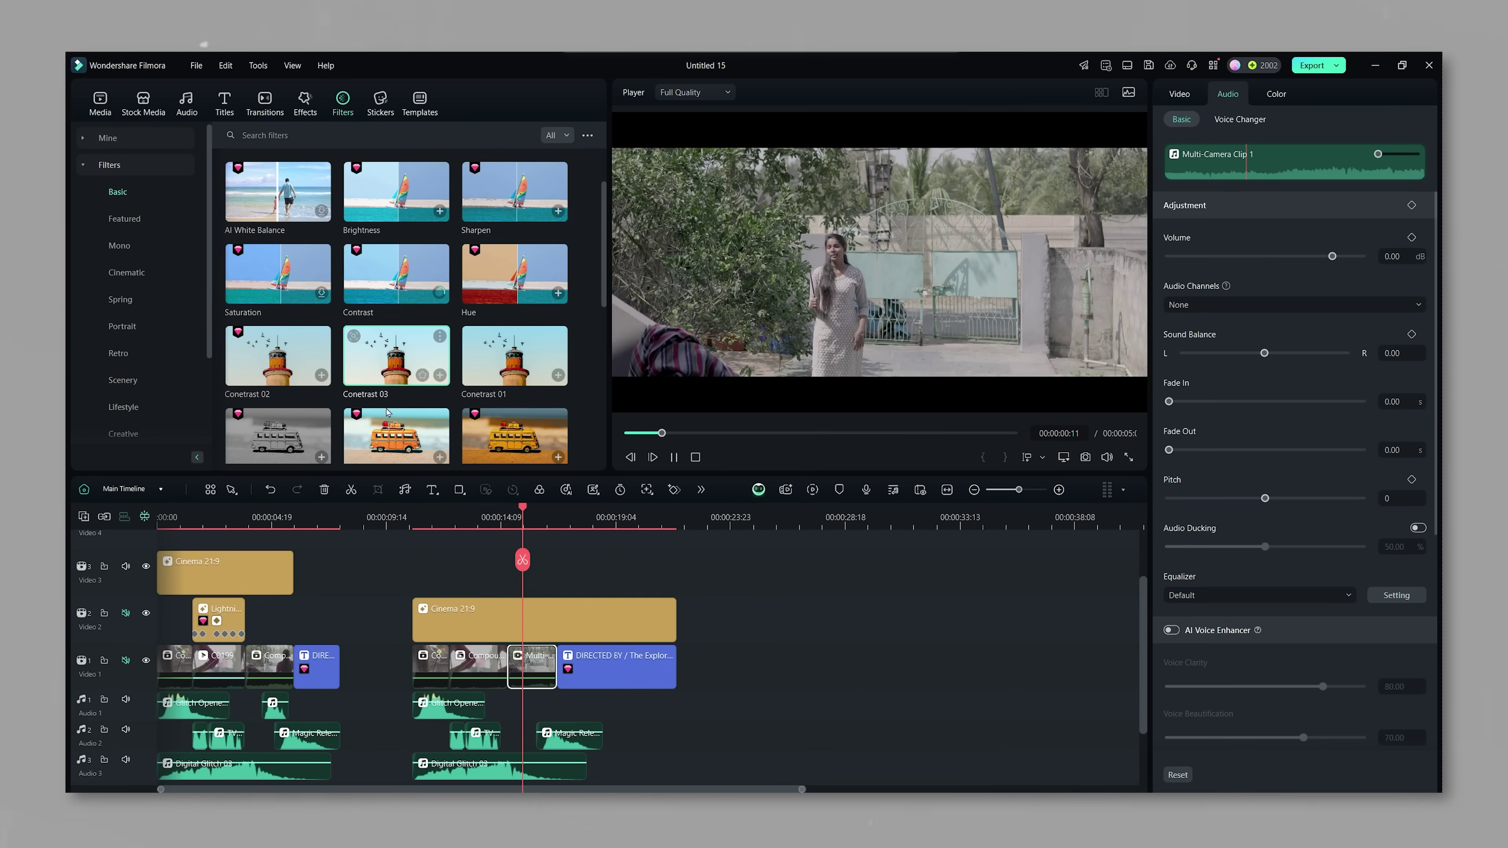
left_click(473, 354)
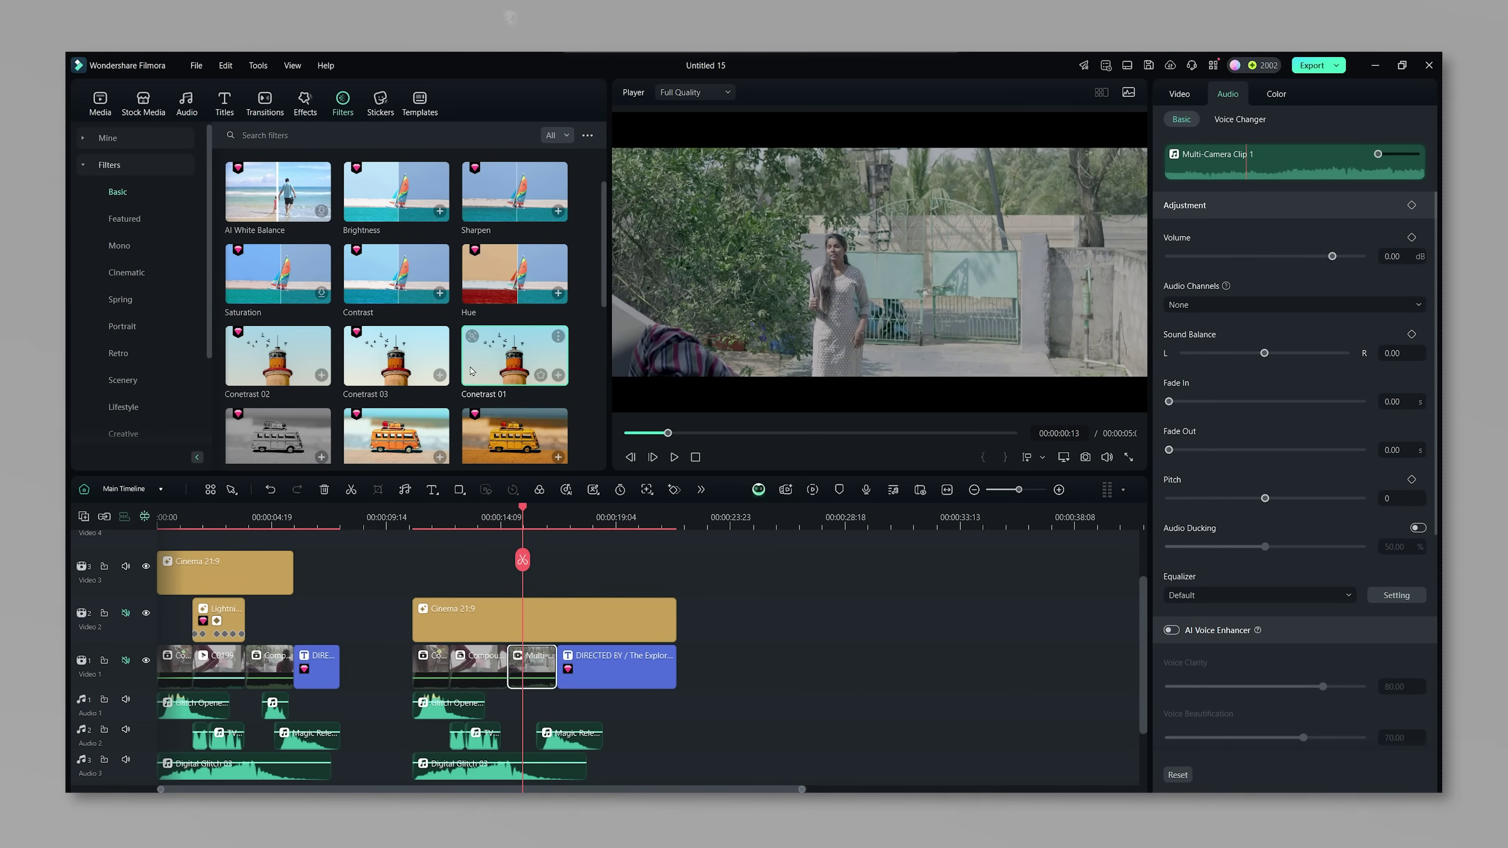
left_click_drag(397, 331, 523, 677)
Preview the Blockbuster, Brighten and other color presets, and apply Boost Color to the multi-camera clip
left_click(1275, 94)
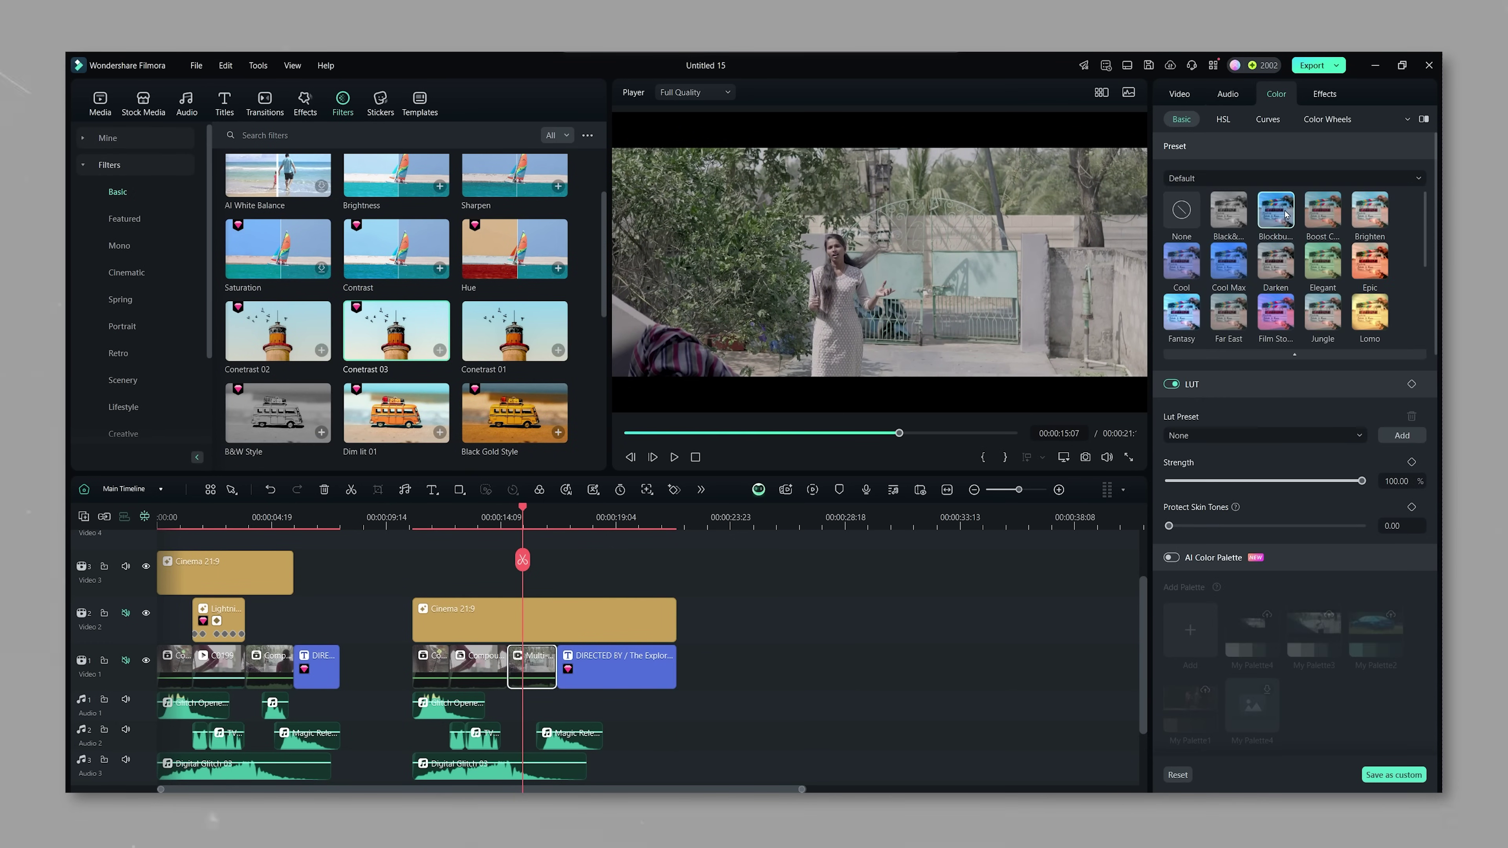
left_click(1281, 213)
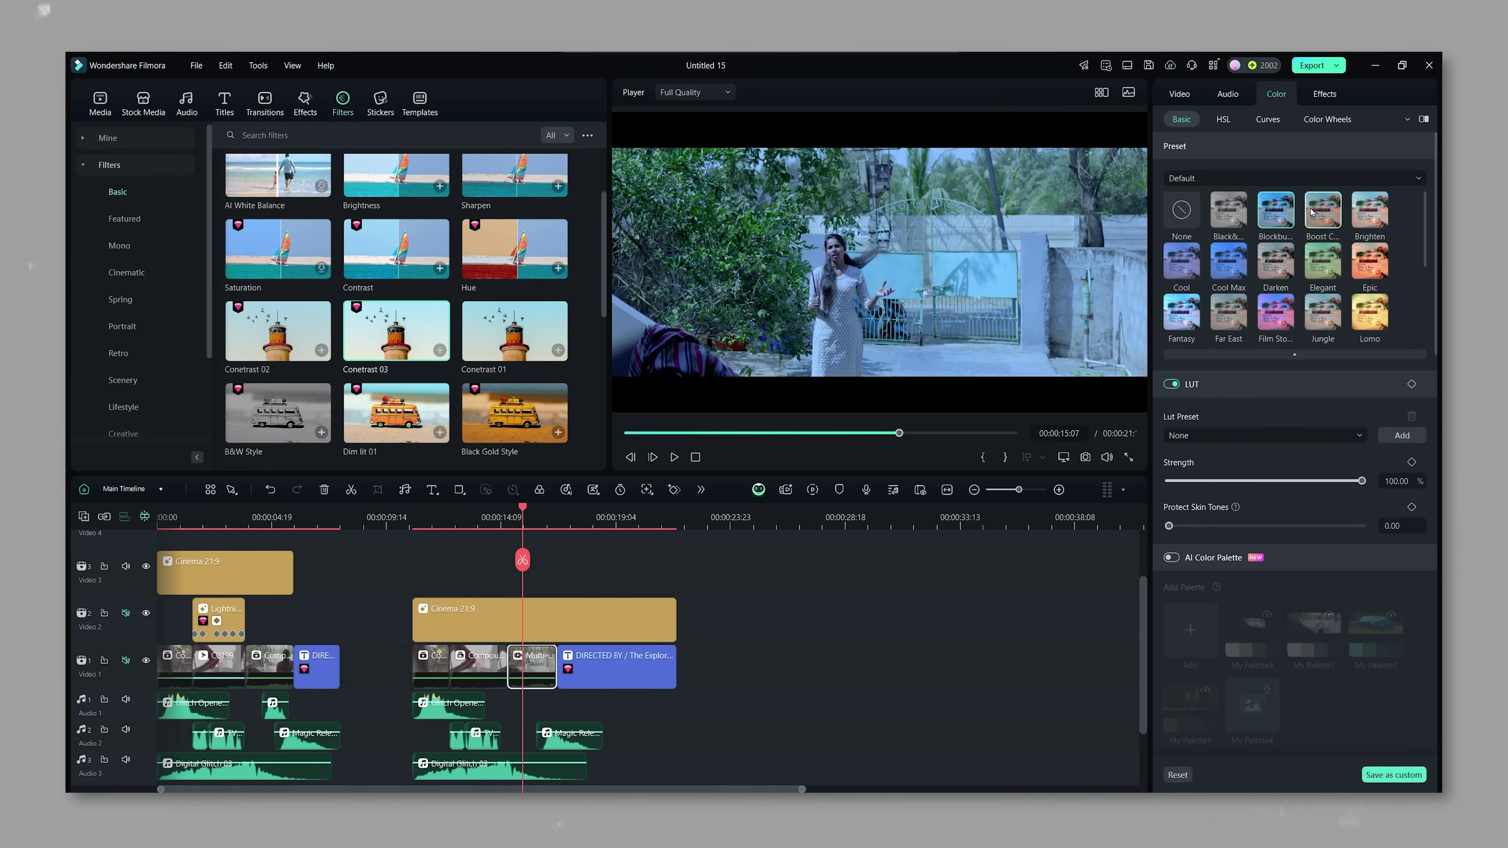
left_click(1313, 212)
left_click(1367, 211)
left_click(1276, 312)
left_click(1322, 262)
left_click(1367, 212)
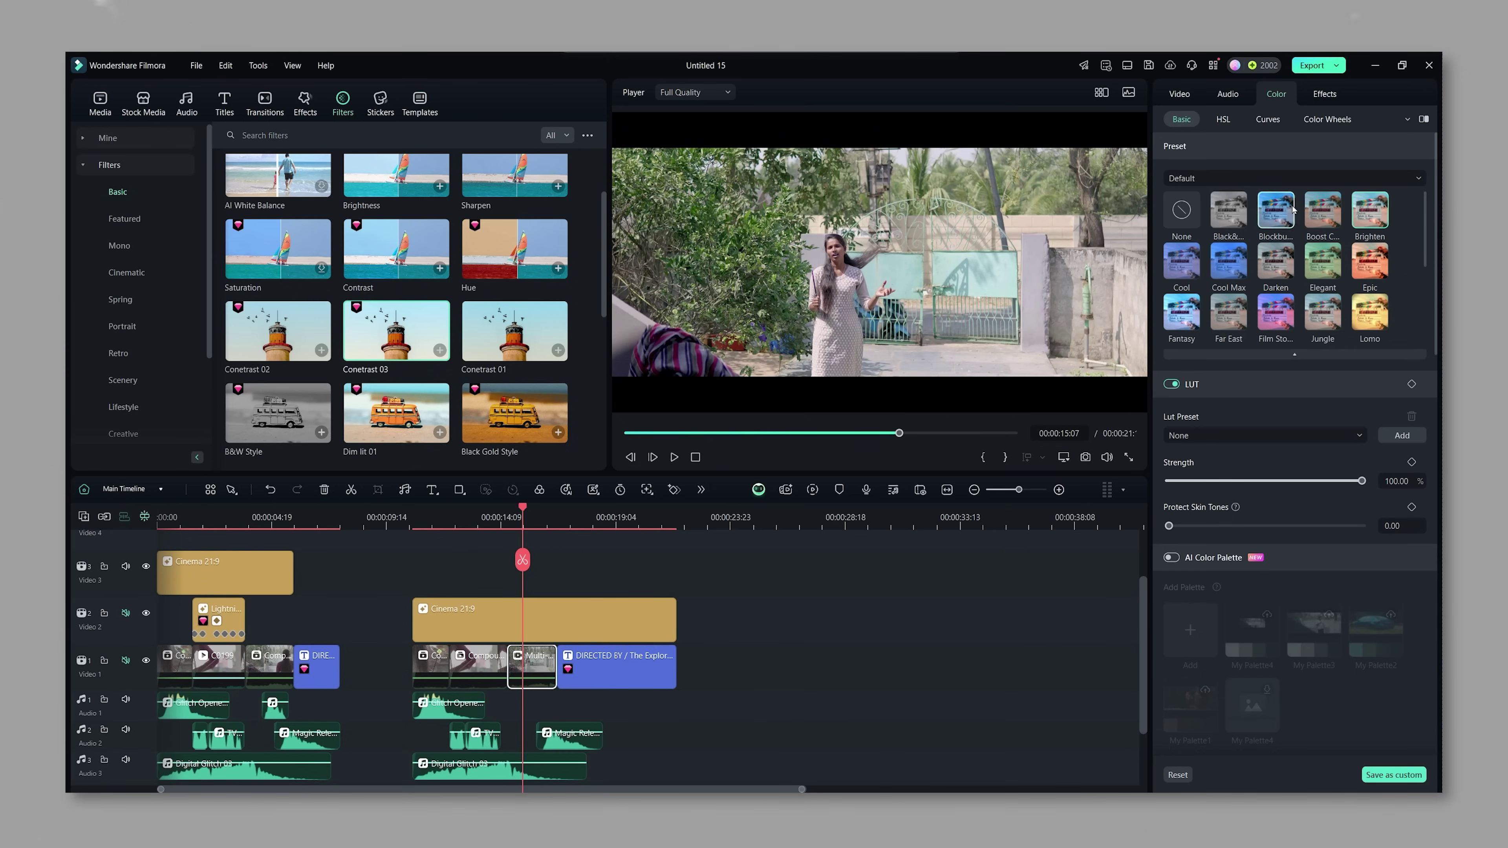
left_click(1315, 209)
Set the multi-camera clip's Temperature to 4, Vibrance to 100, Contrast to 43, Highlight to 30, Shadow to -27 and White to -16
scroll(1258, 535, "down", 6)
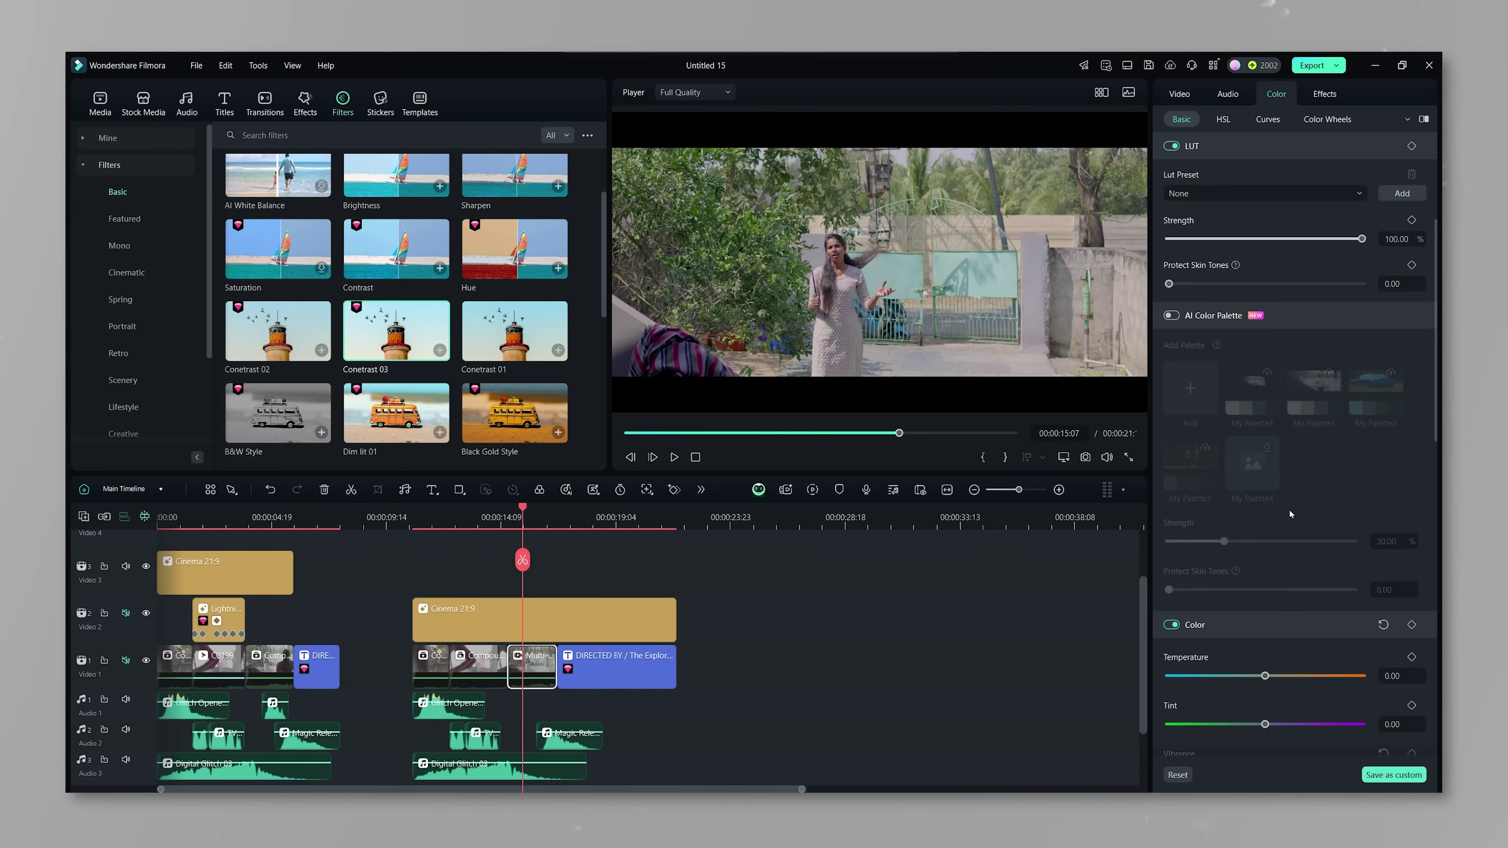
scroll(1256, 705, "down", 4)
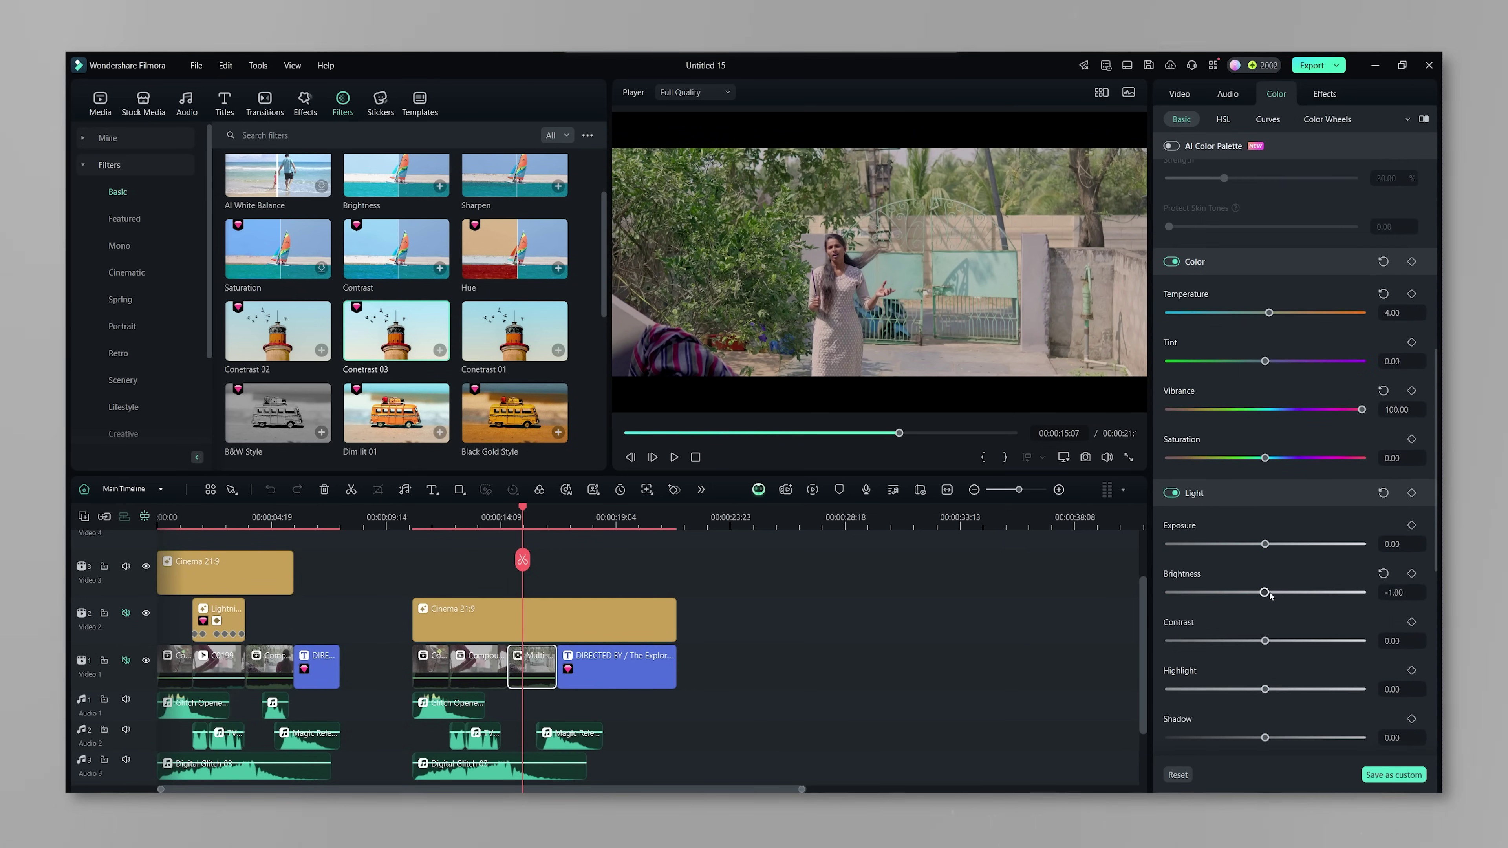
left_click(1308, 640)
left_click(1258, 689)
left_click(1238, 737)
scroll(1259, 712, "down", 3)
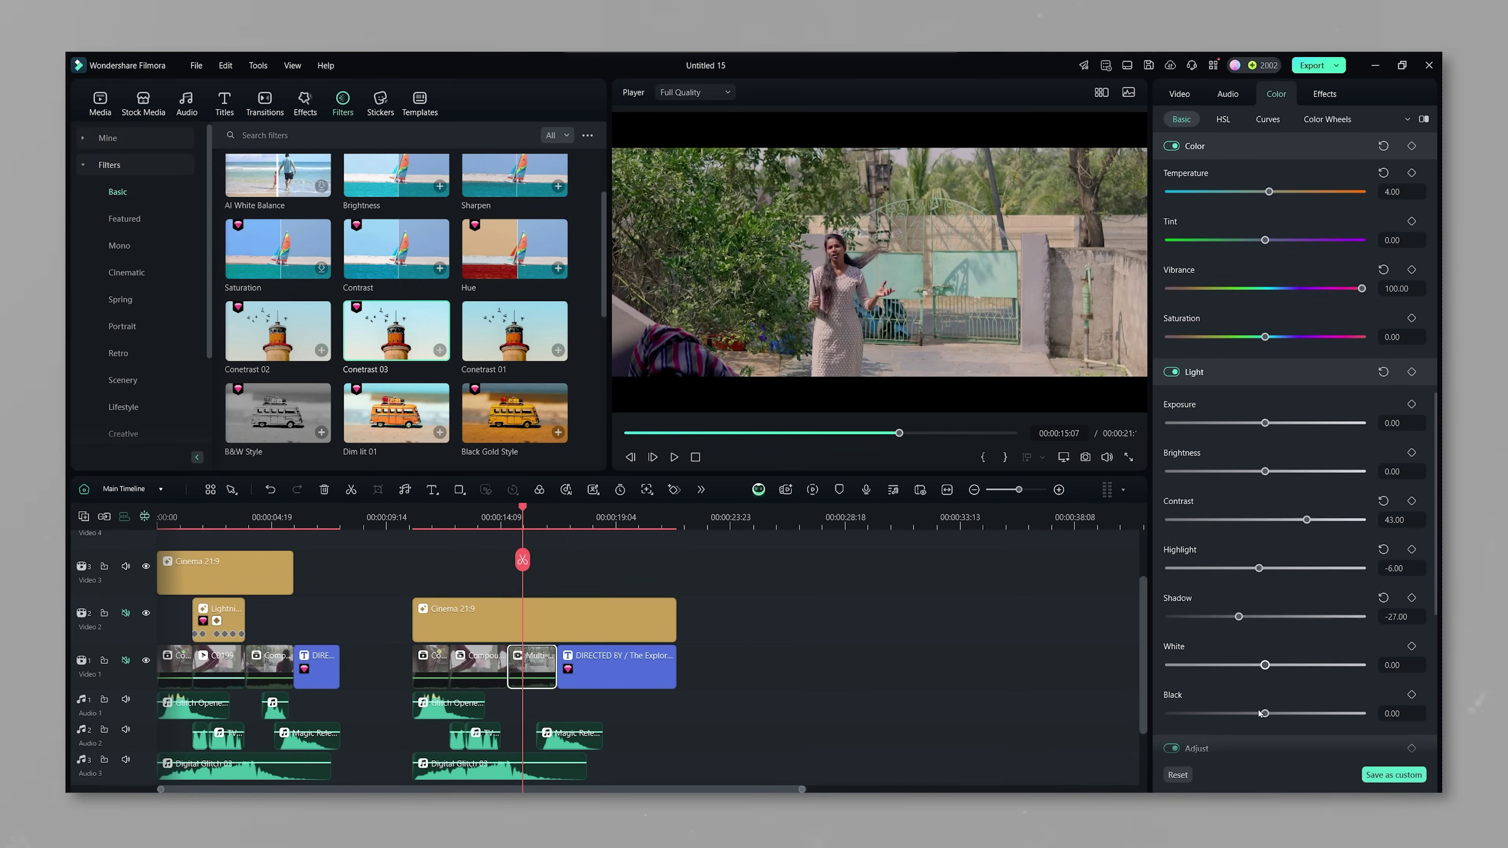
left_click(1249, 664)
left_click(1294, 568)
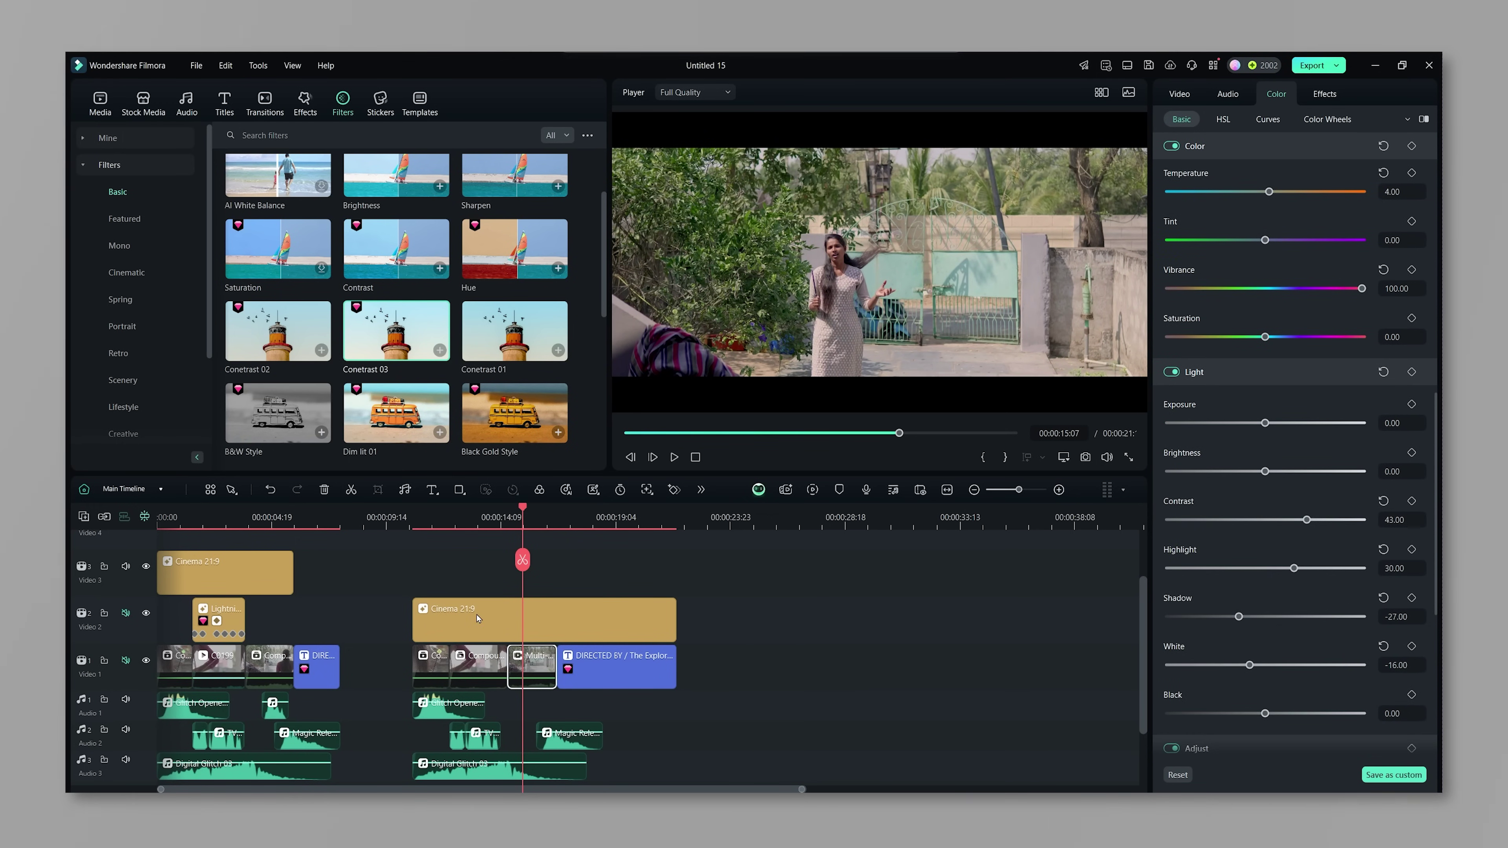
Apply the Zoom Energy Glow shake effect to the multi-camera clip and play back the result
left_click(561, 601)
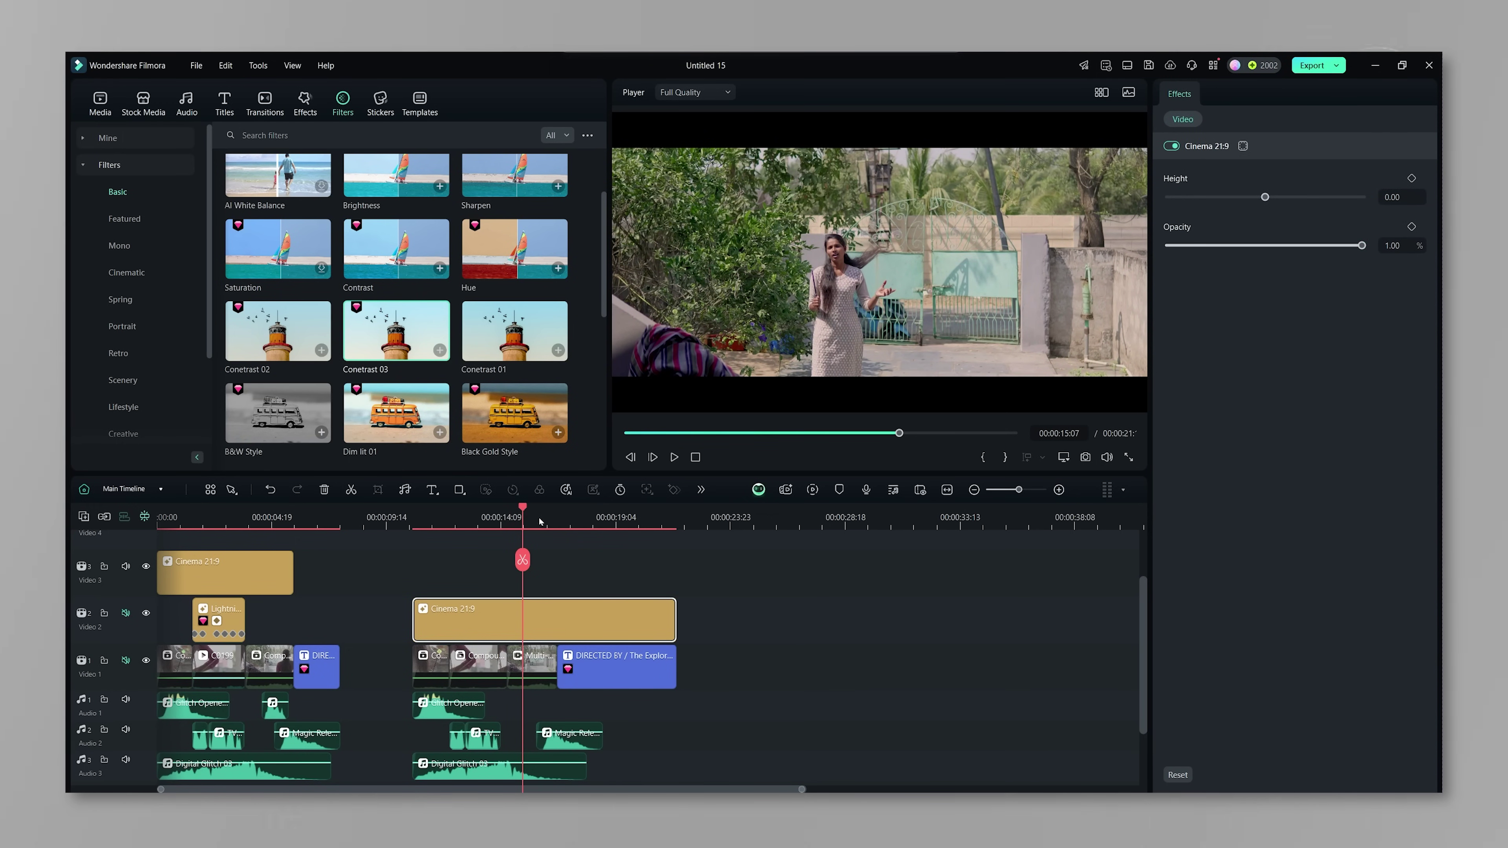
left_click(532, 668)
left_click(303, 105)
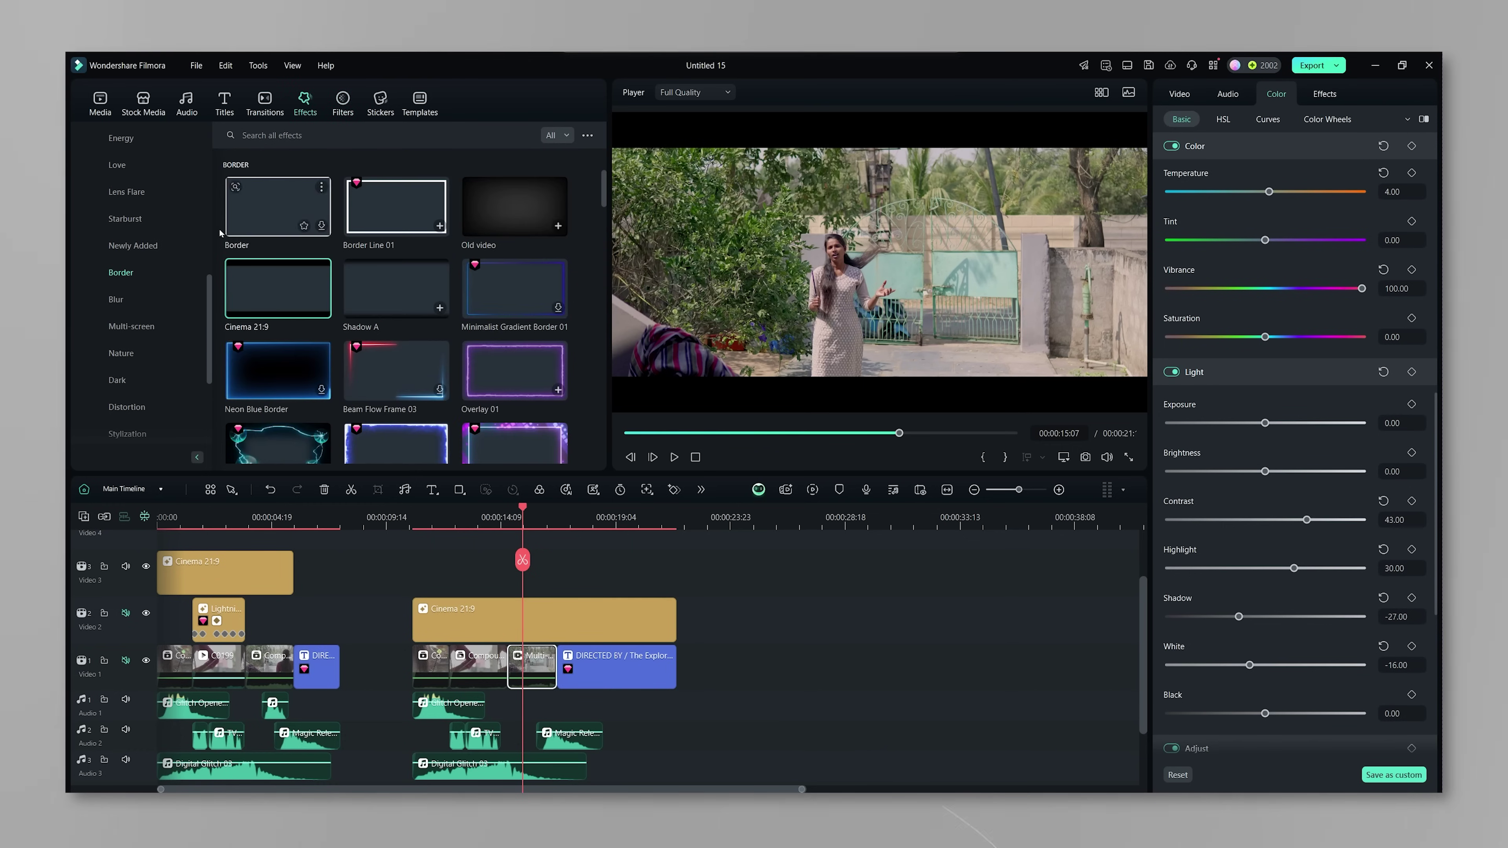
scroll(148, 313, "up", 5)
left_click(118, 164)
left_click_drag(396, 206, 530, 647)
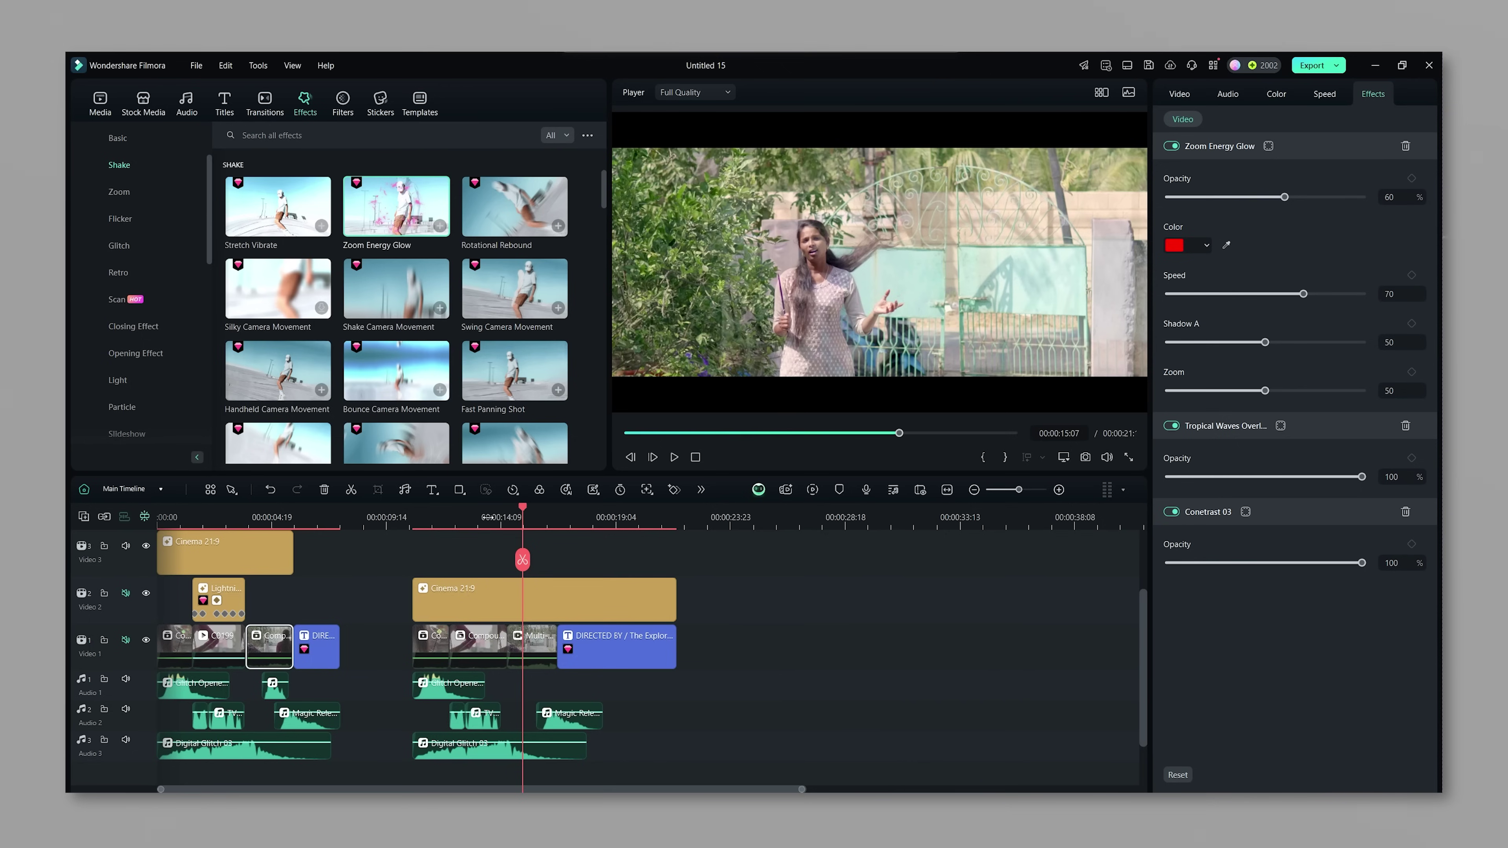
left_click(487, 517)
left_click_drag(488, 509, 408, 561)
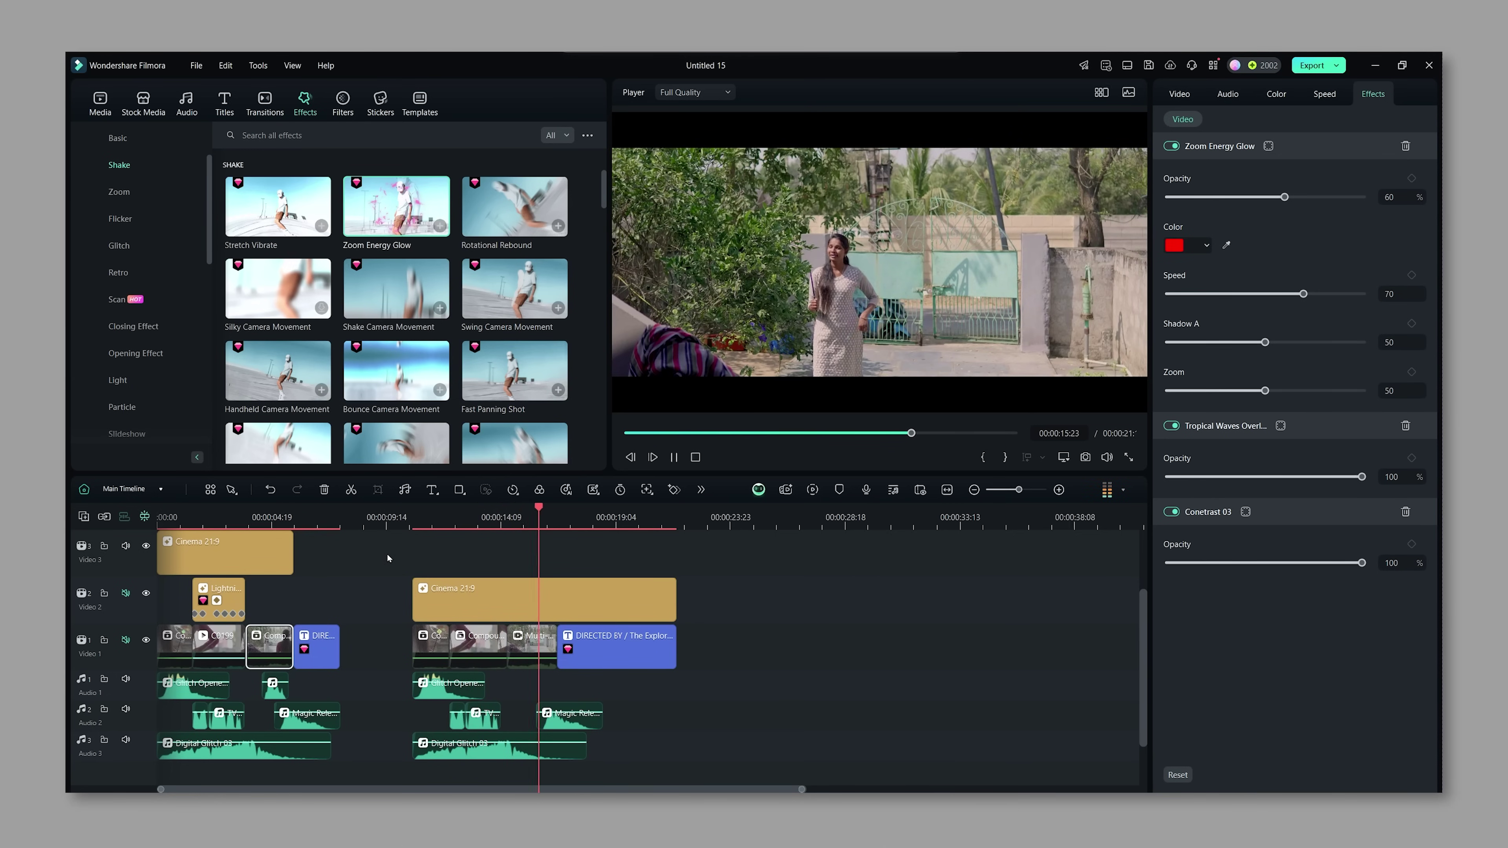
key("space")
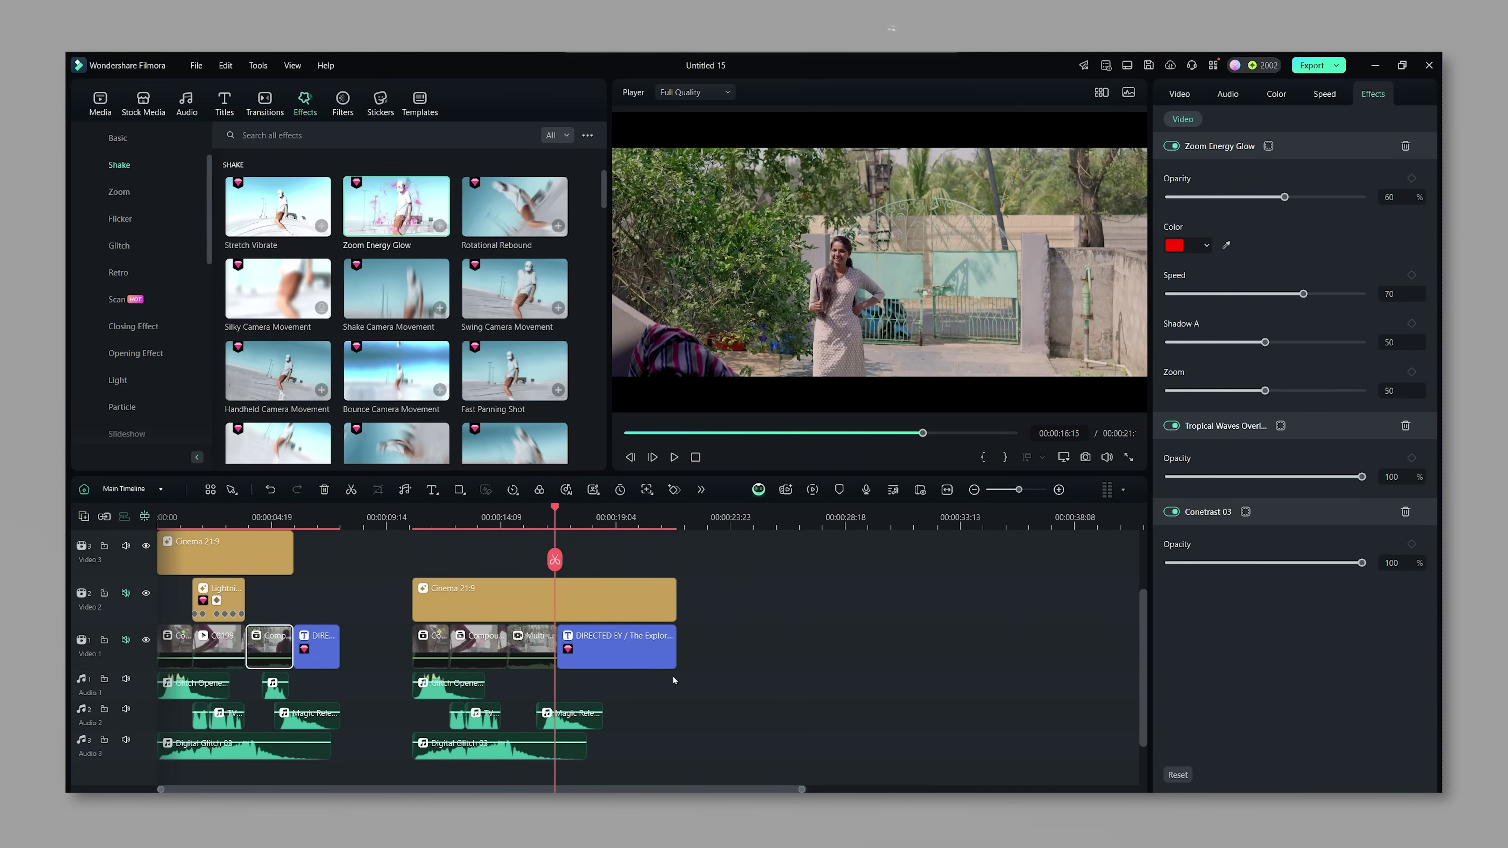
Start a Text-to-Speech voiceover and enter "i am ready!" as its text
left_click(185, 102)
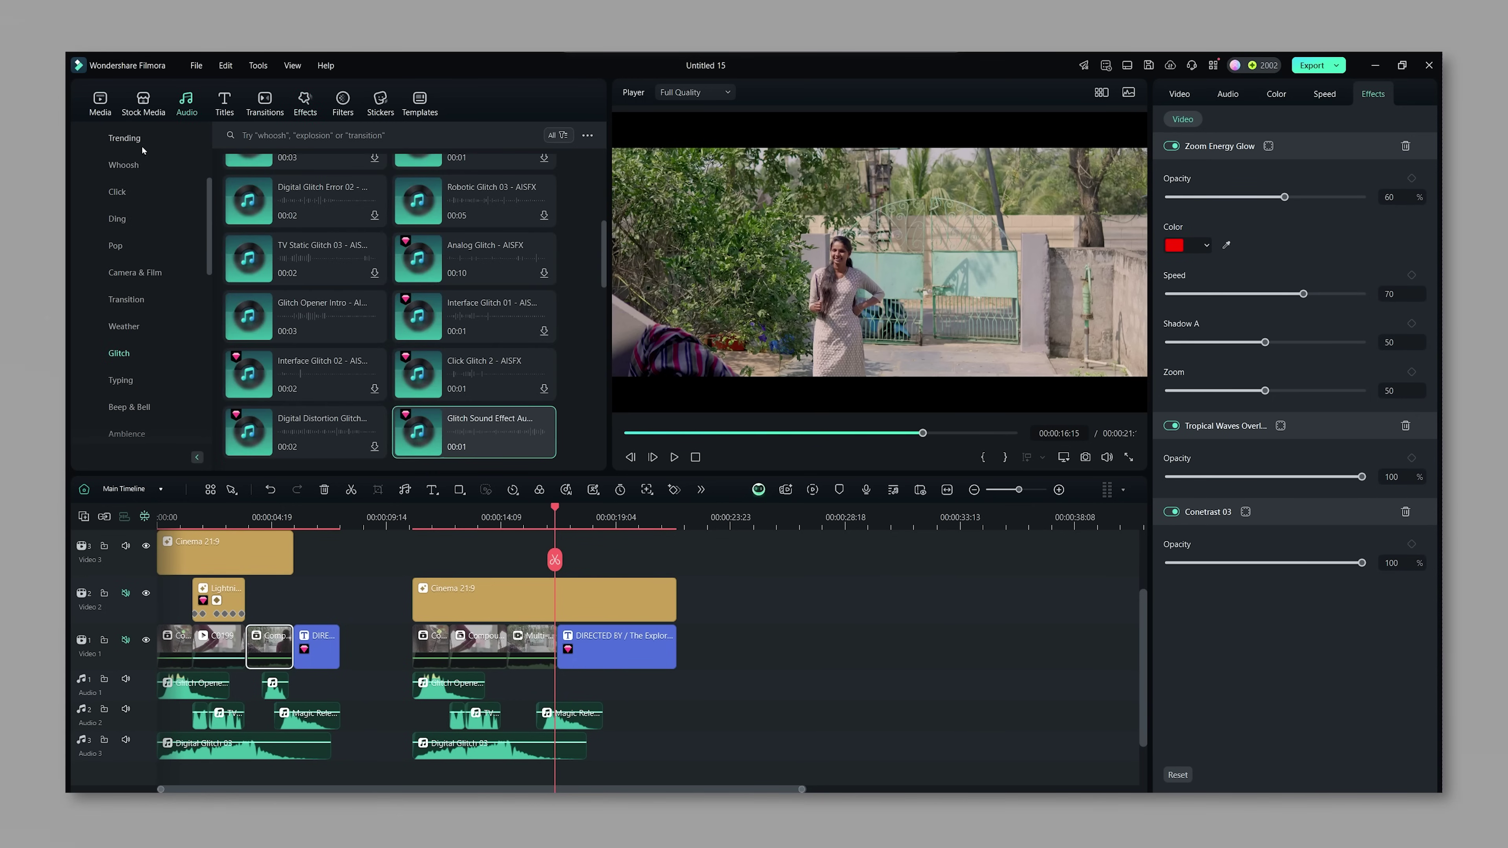
left_click(127, 218)
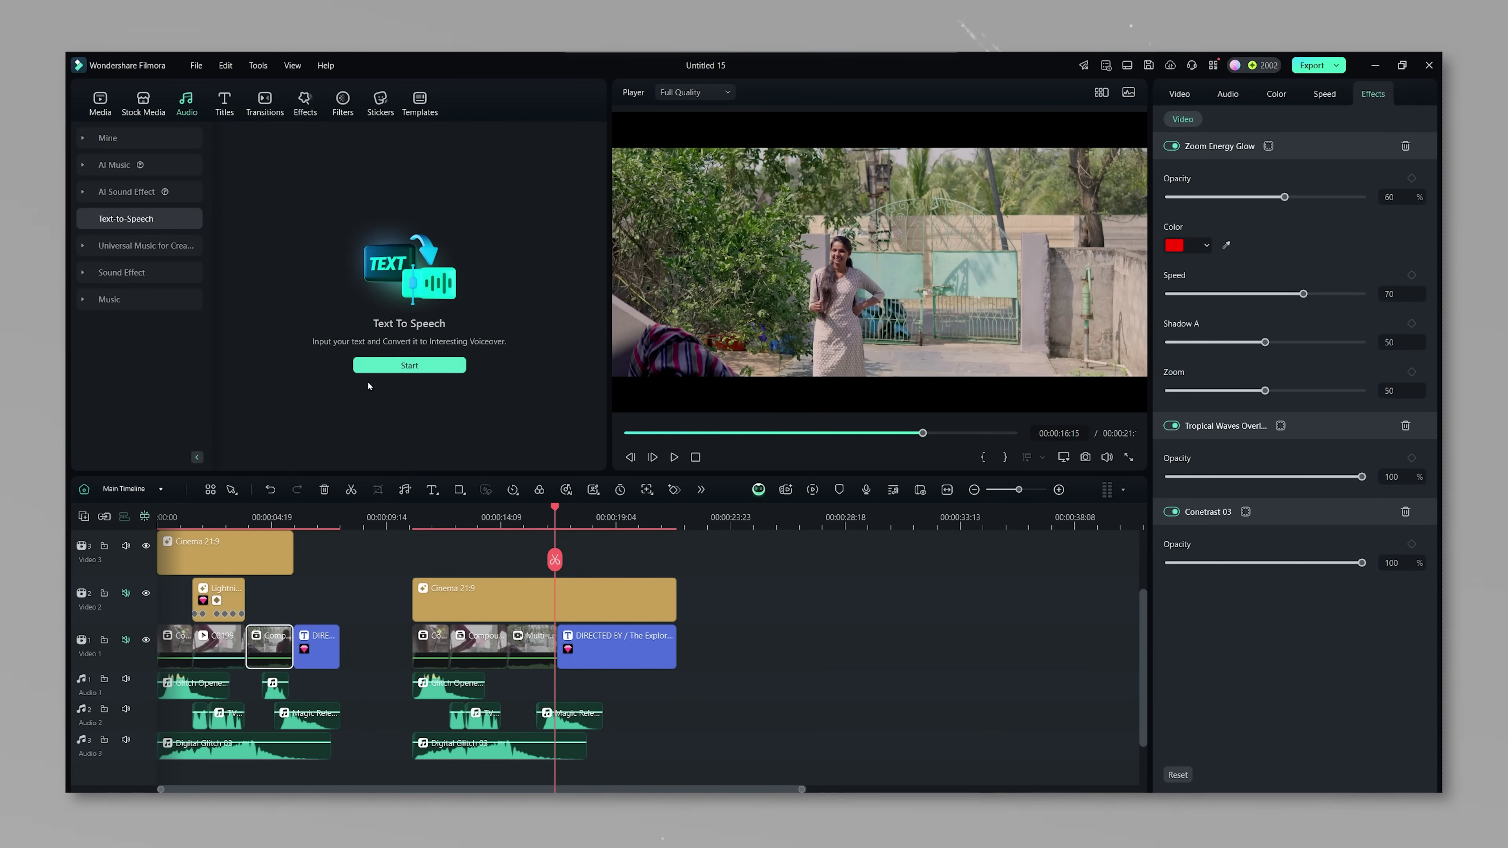
left_click(409, 365)
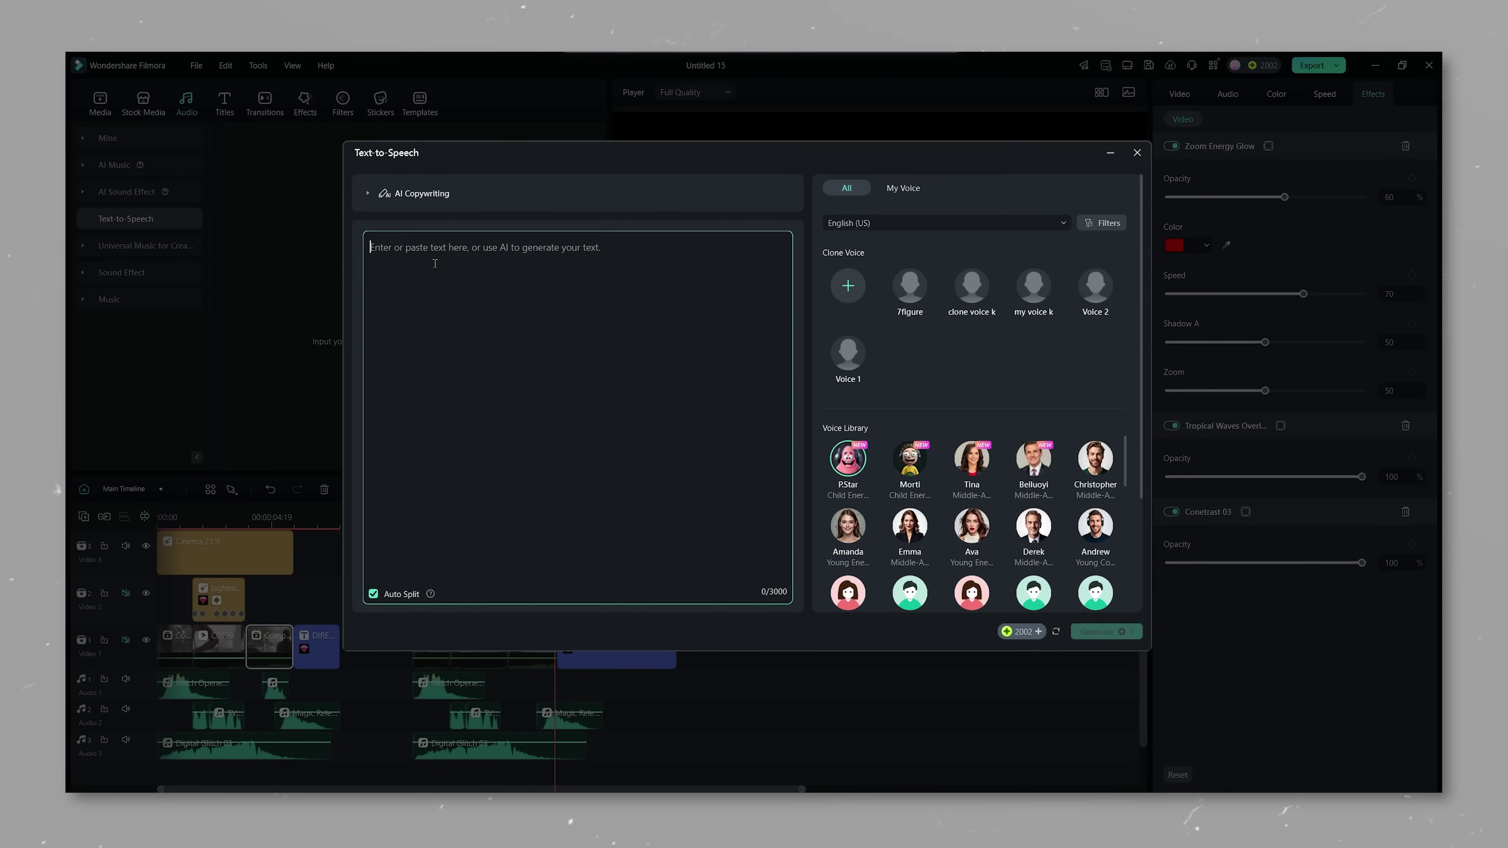
type("i am read")
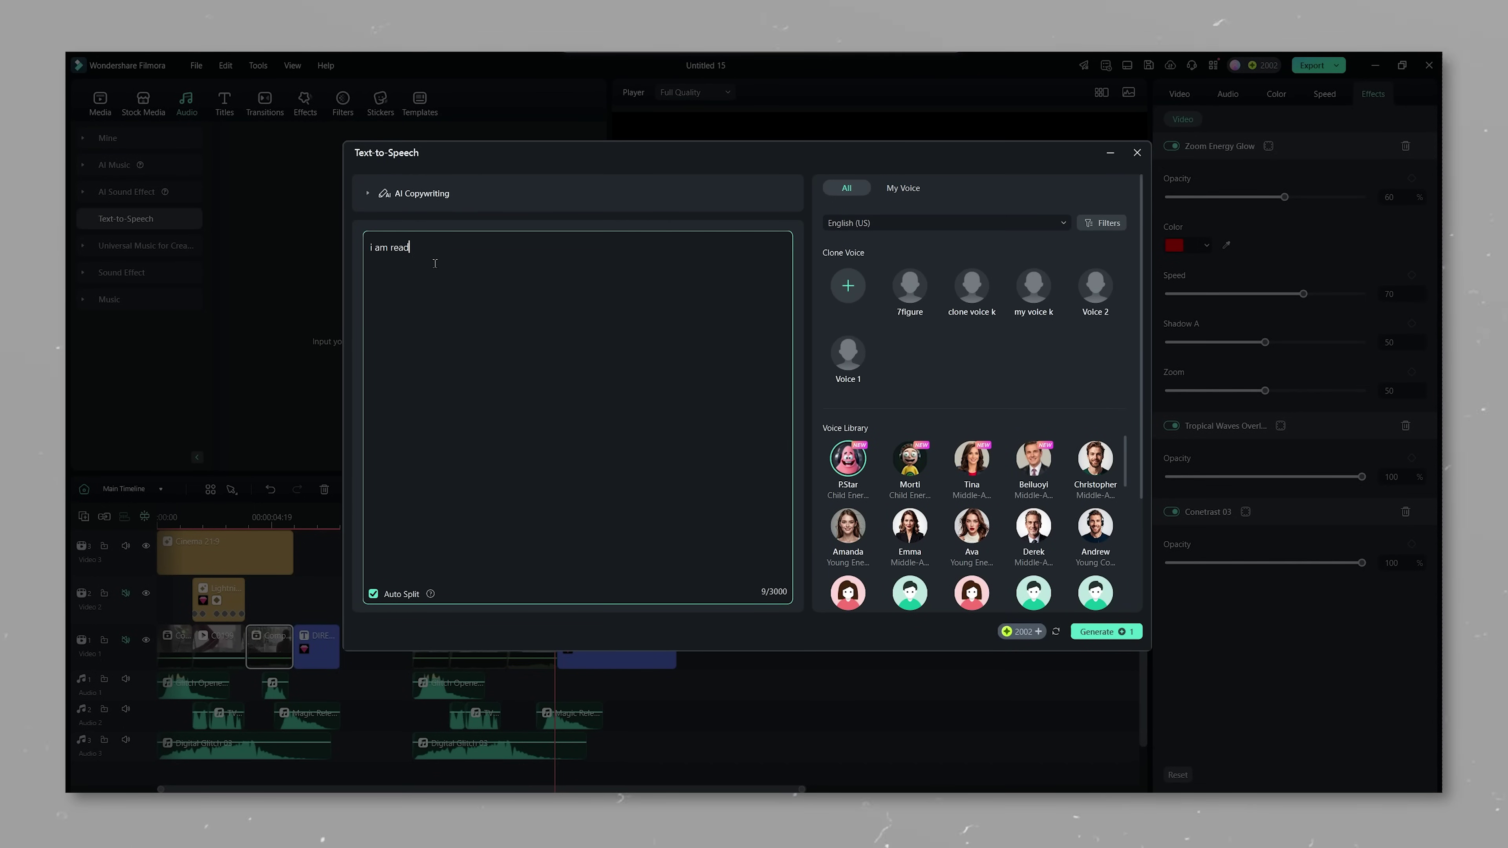
type("y!")
Set the voiceover language to Telugu (India) and generate the speech
mouse_move(857, 341)
left_click(890, 229)
scroll(873, 332, "down", 4)
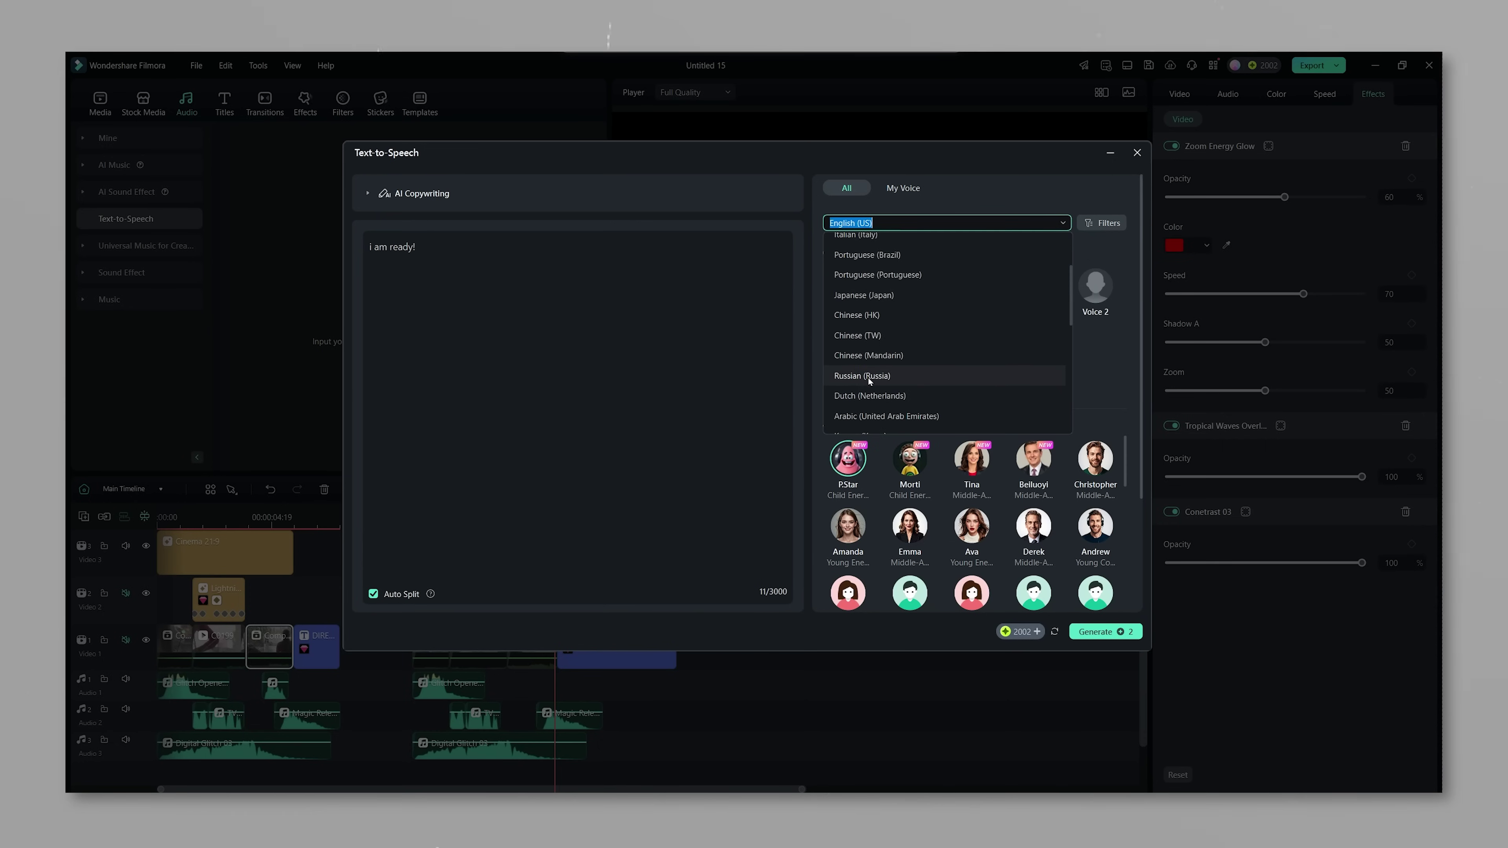
scroll(866, 364, "down", 3)
left_click(866, 363)
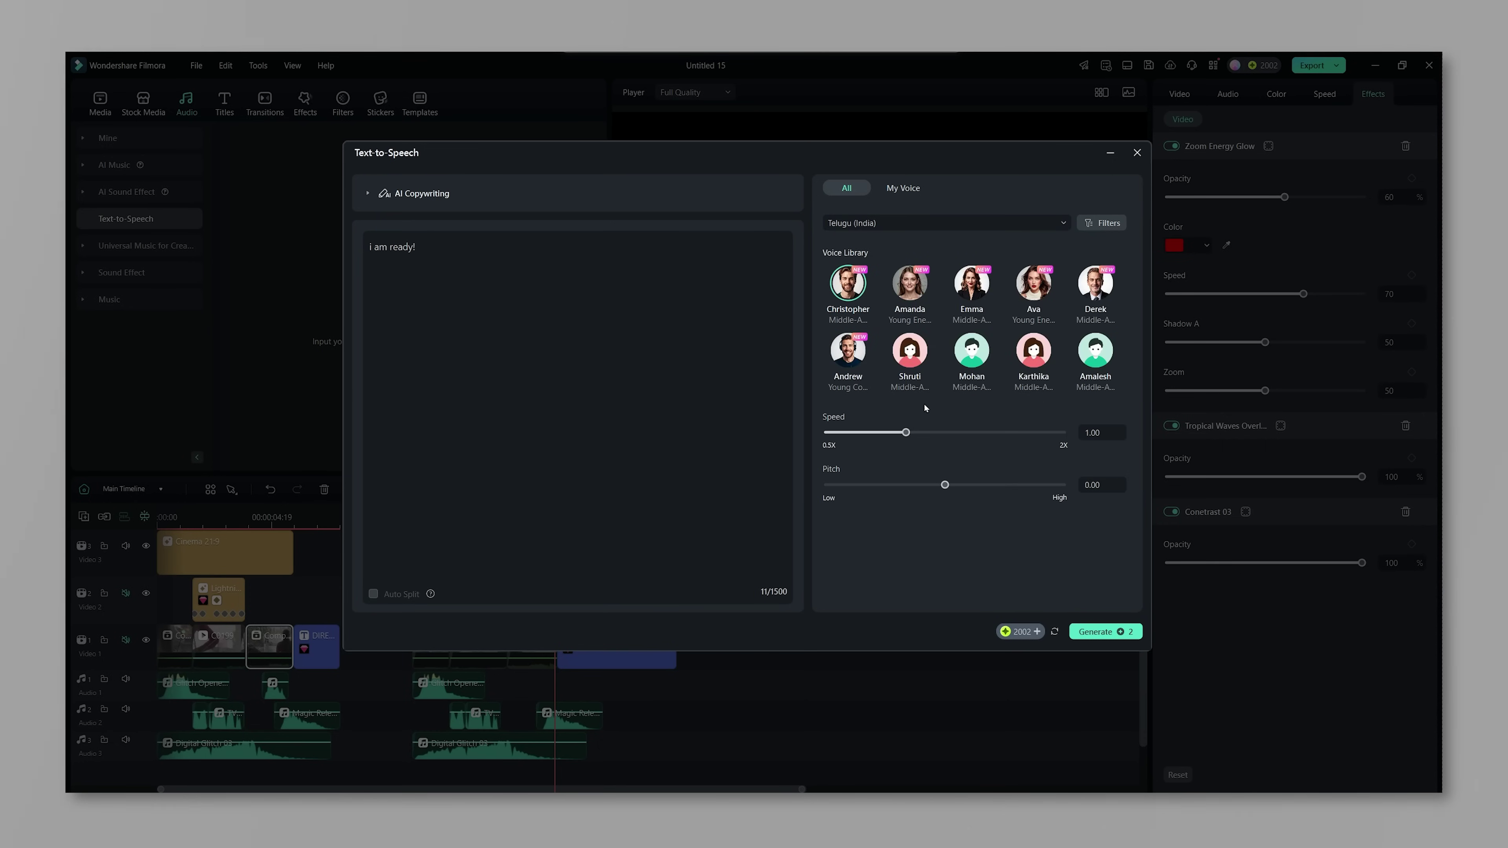
left_click(1104, 631)
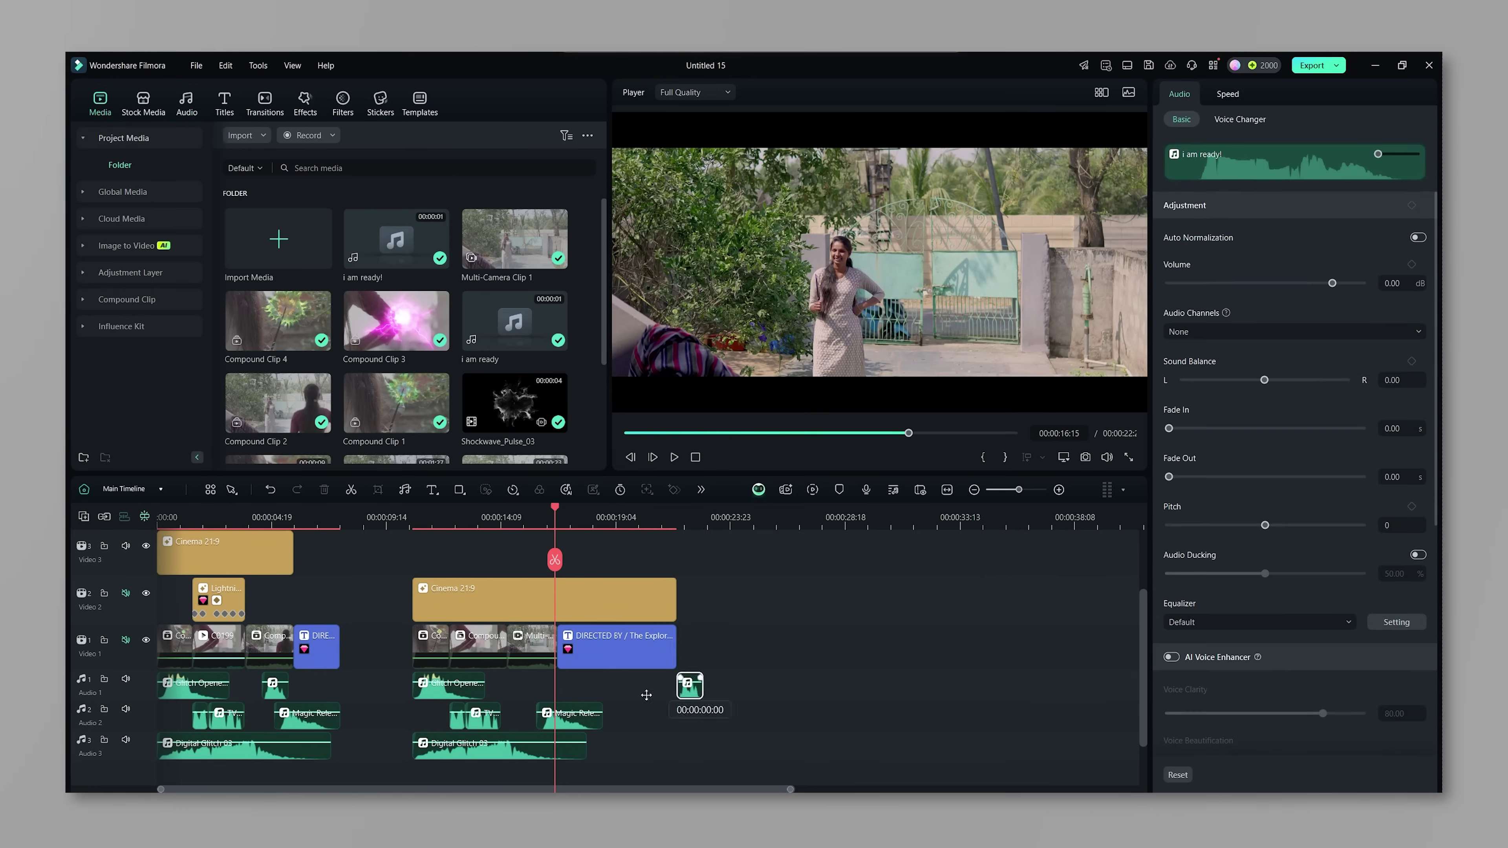
Move the "i am ready!" audio on Audio 1 beneath the multi-camera clip and check its position against the shot
left_click(527, 516)
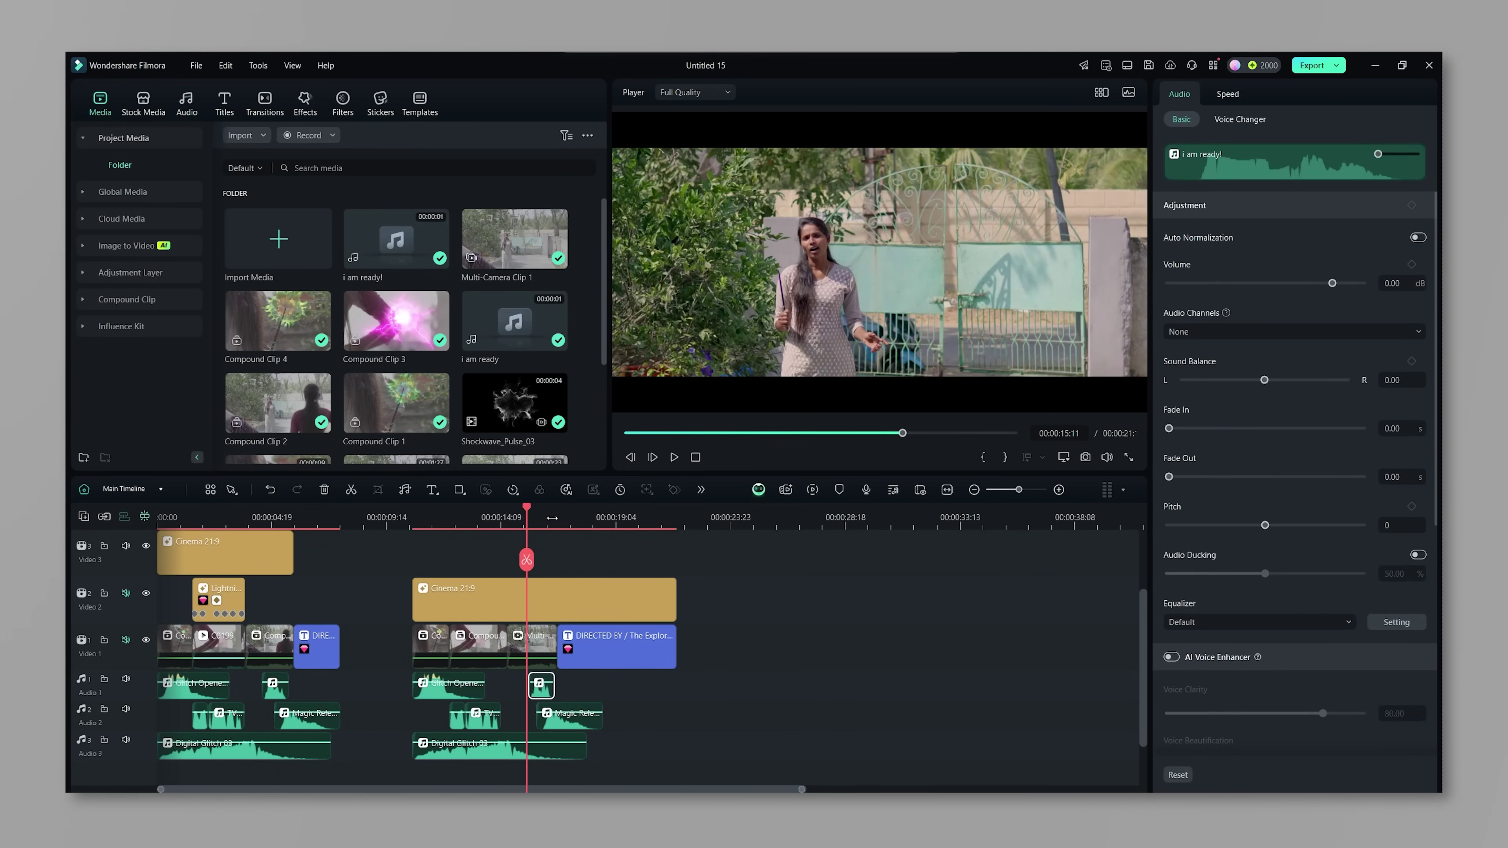
left_click_drag(609, 520, 710, 521)
mouse_move(527, 508)
left_mouse_down()
mouse_move(595, 508)
mouse_move(524, 510)
mouse_move(552, 510)
mouse_move(547, 523)
left_mouse_up()
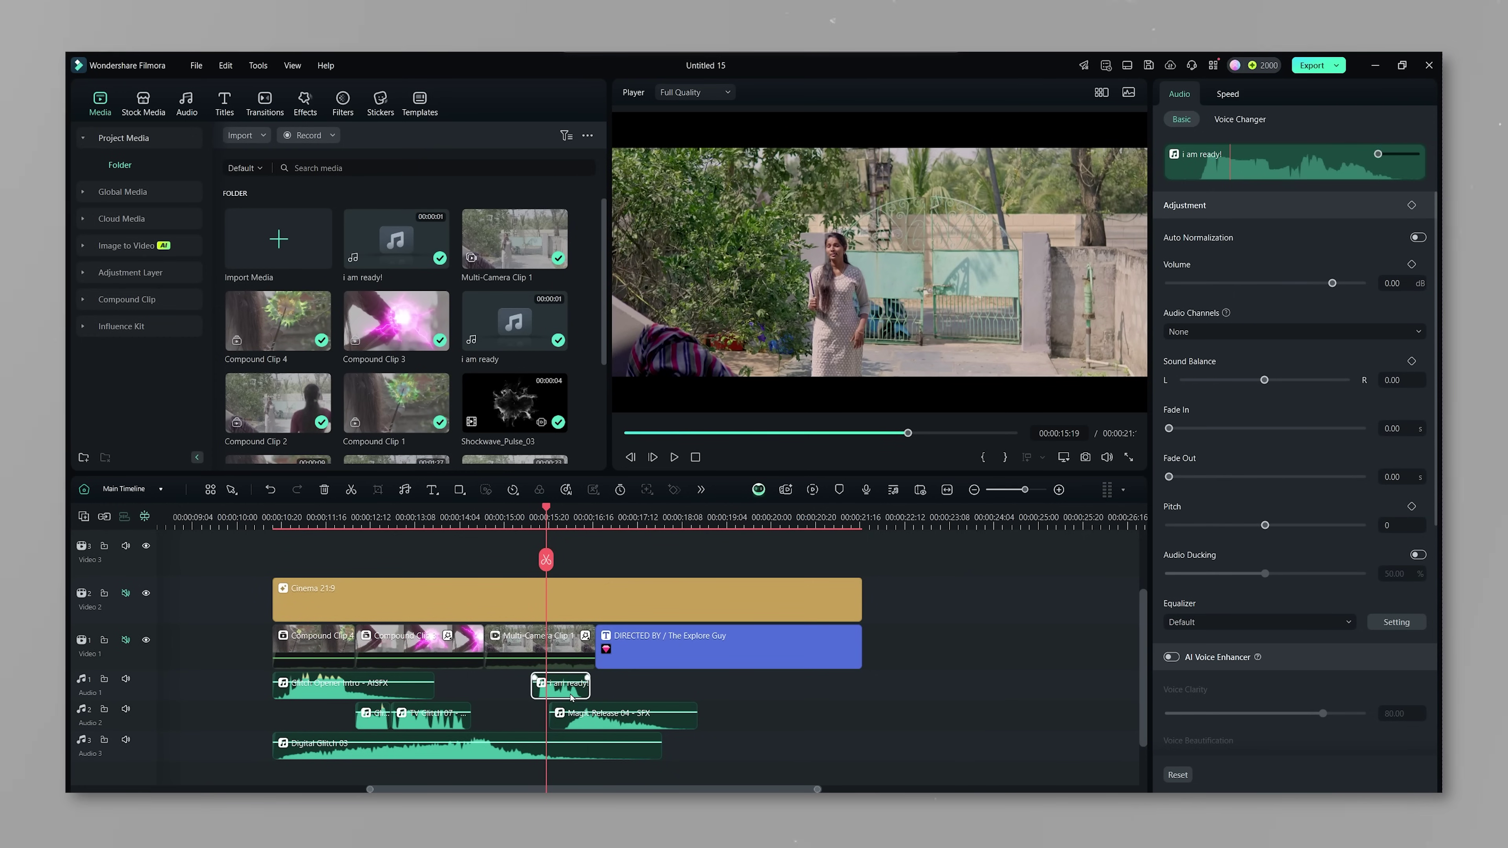
Apply the Church voice filter to the "i am ready!" audio and play back the sequence
left_click(1224, 122)
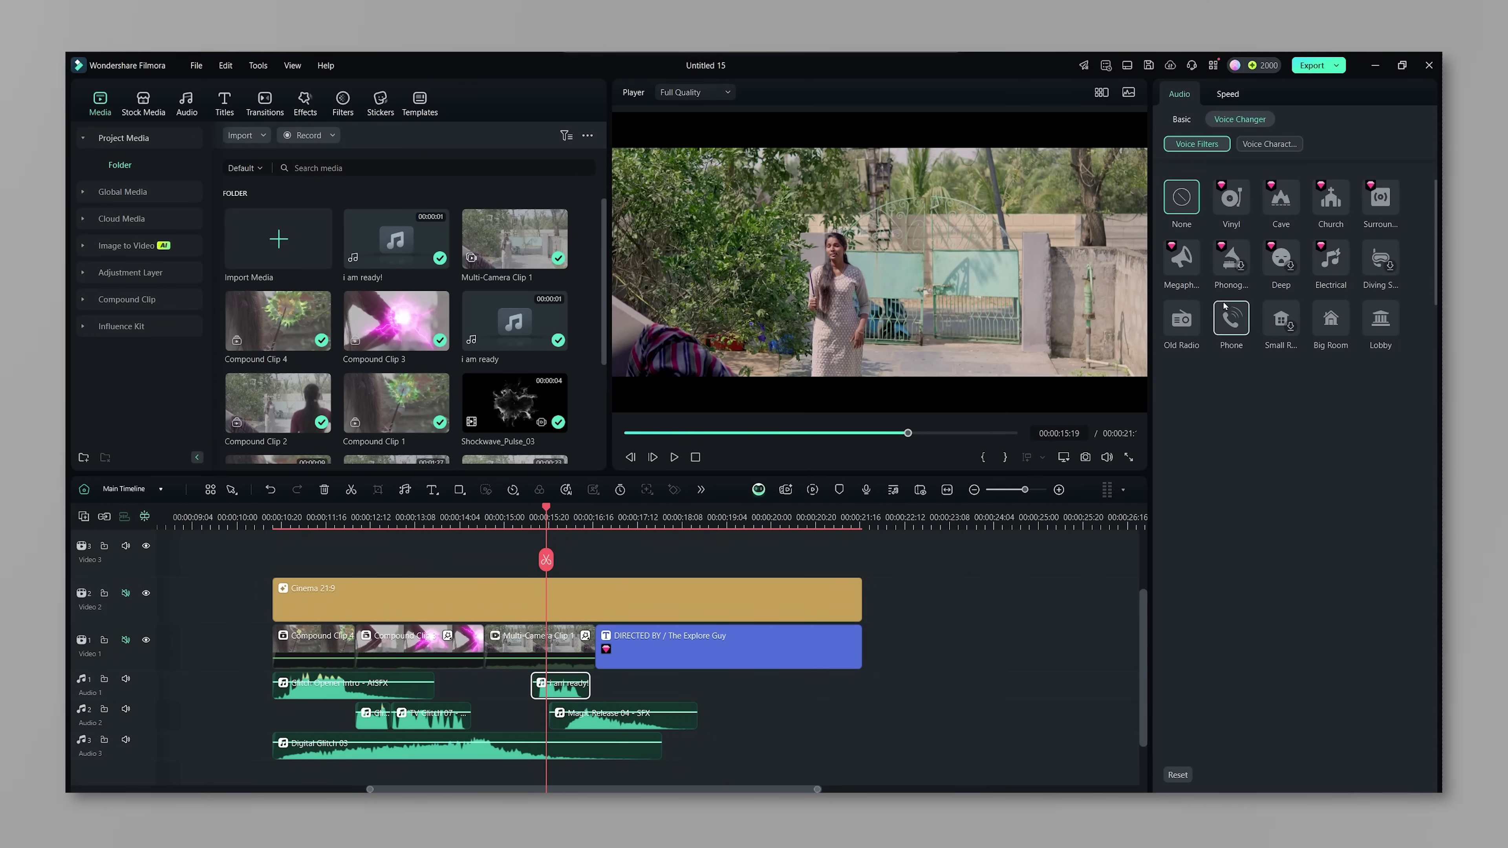
left_click(1331, 198)
key("space")
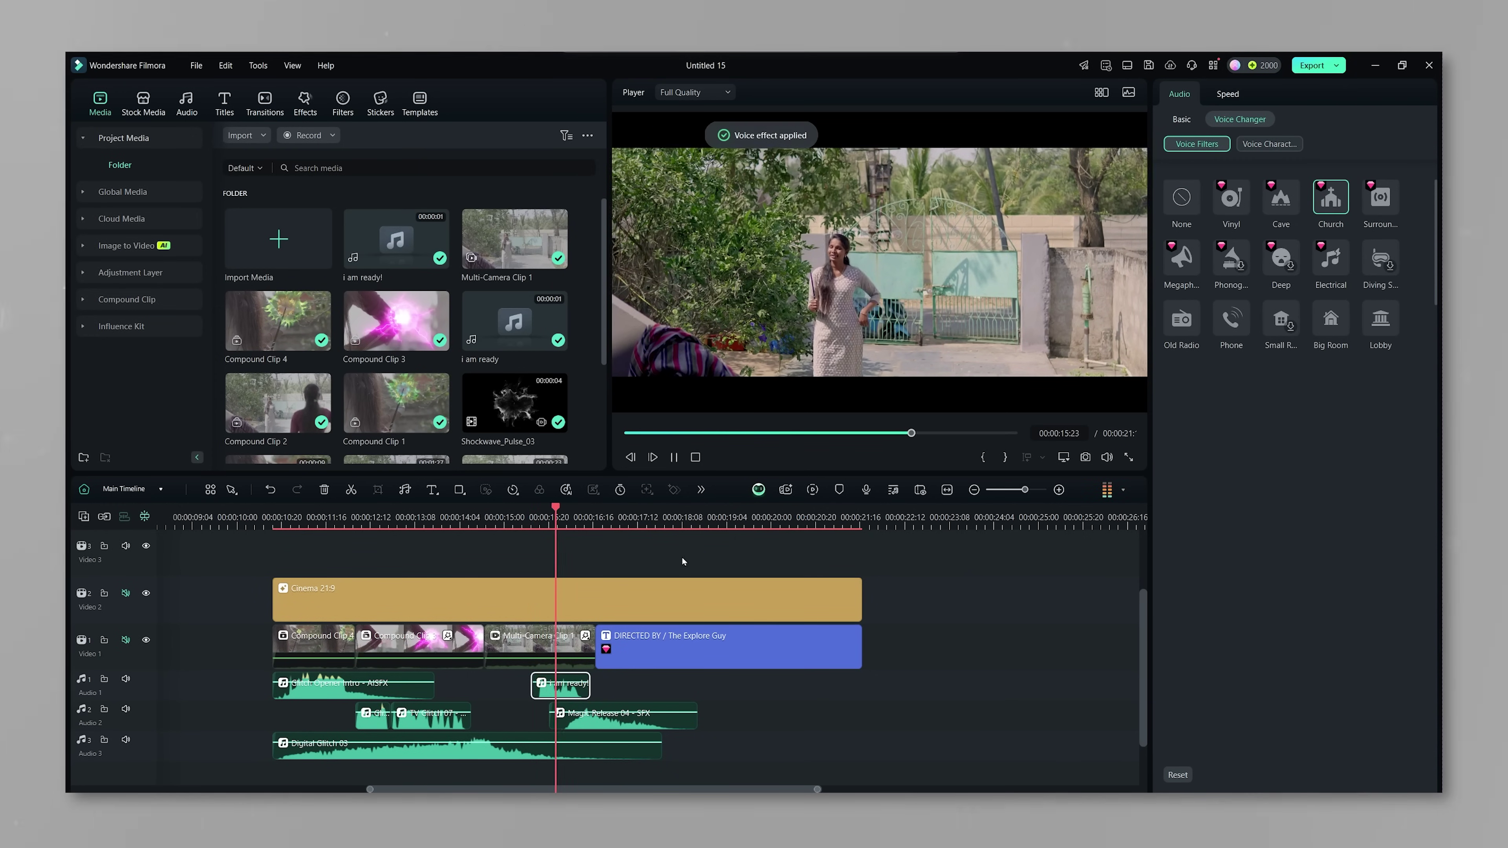
left_click(465, 573)
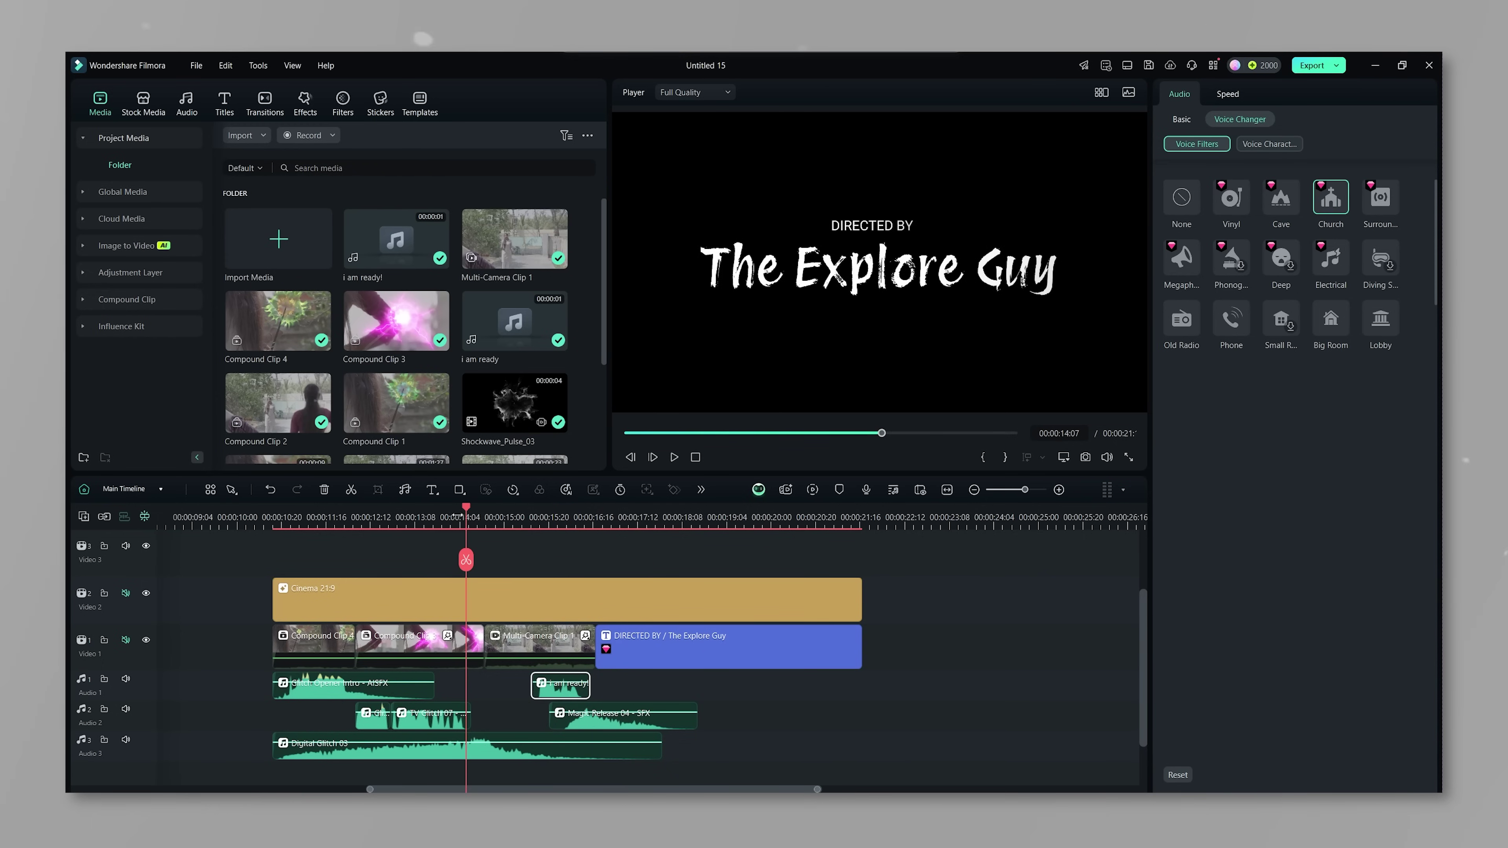
left_click(369, 575)
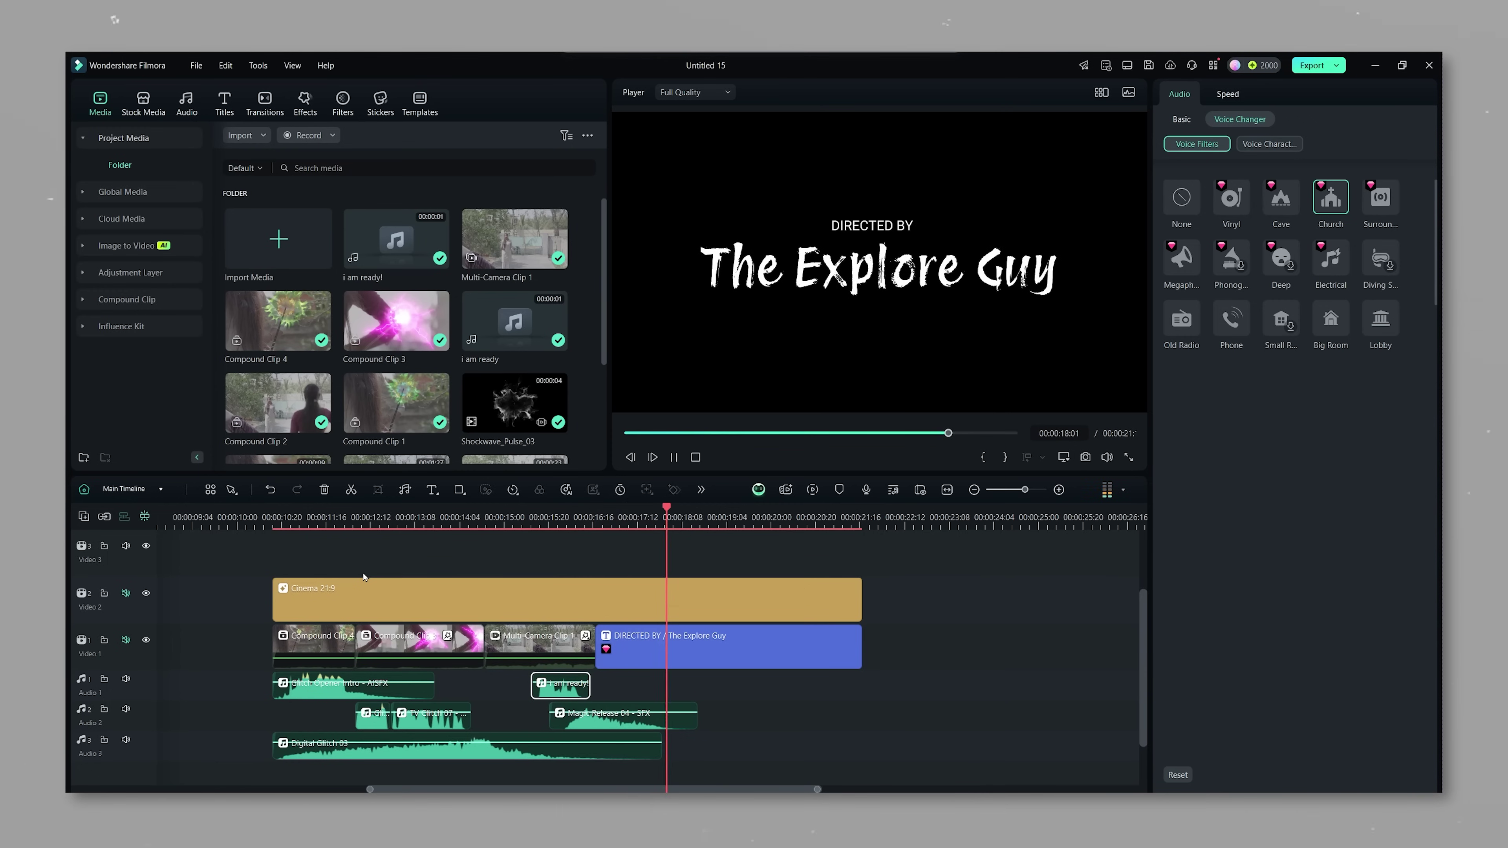
Trim the outro title and the Cinema 21:9 effect to the end of the Magic Release audio, and check the ending
left_click_drag(857, 652, 697, 651)
left_click_drag(860, 600, 697, 600)
left_click(297, 519)
left_click(671, 518)
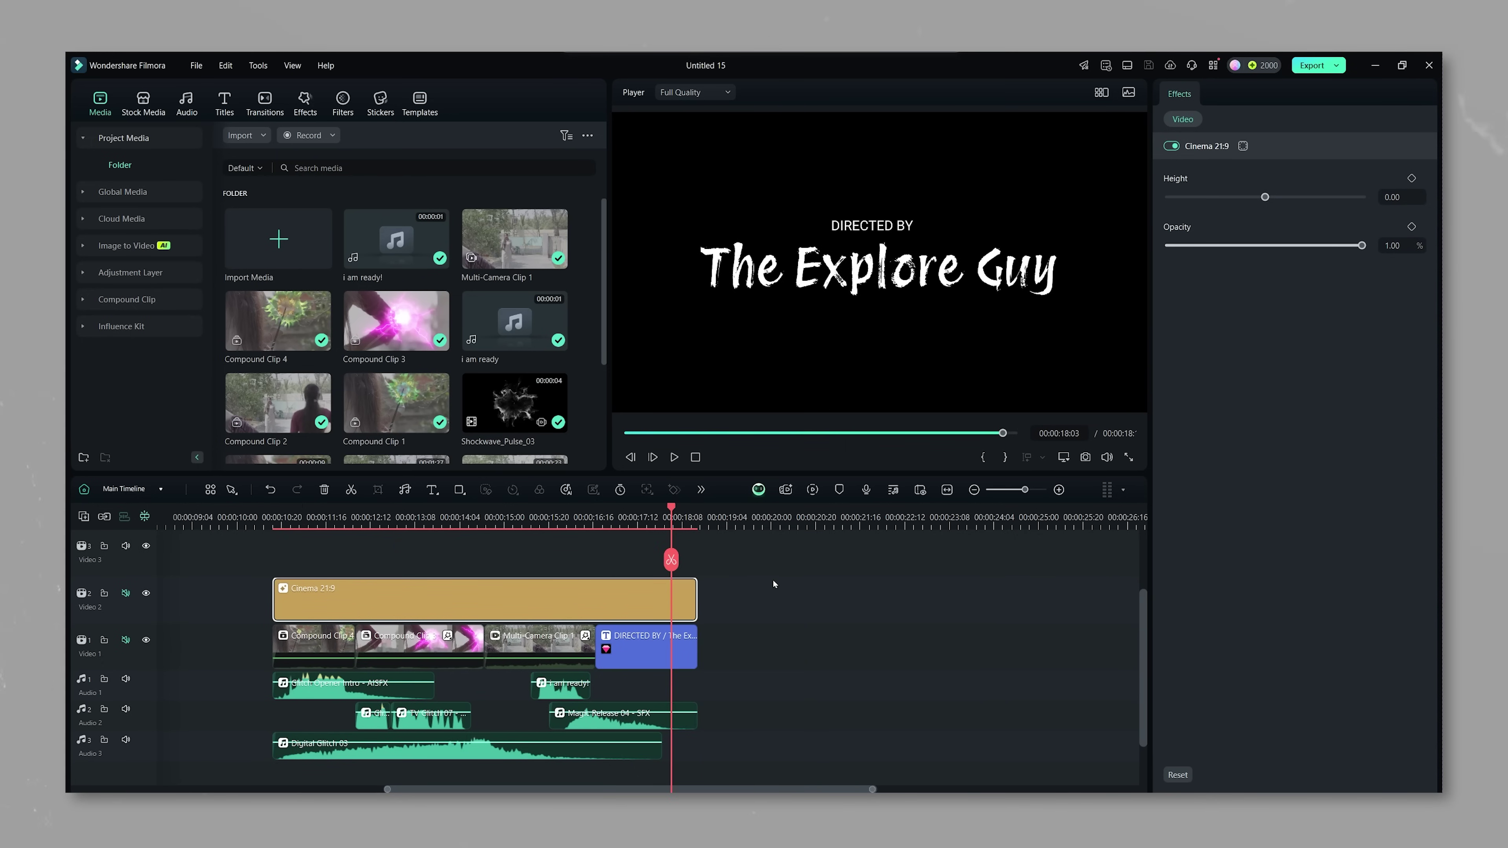